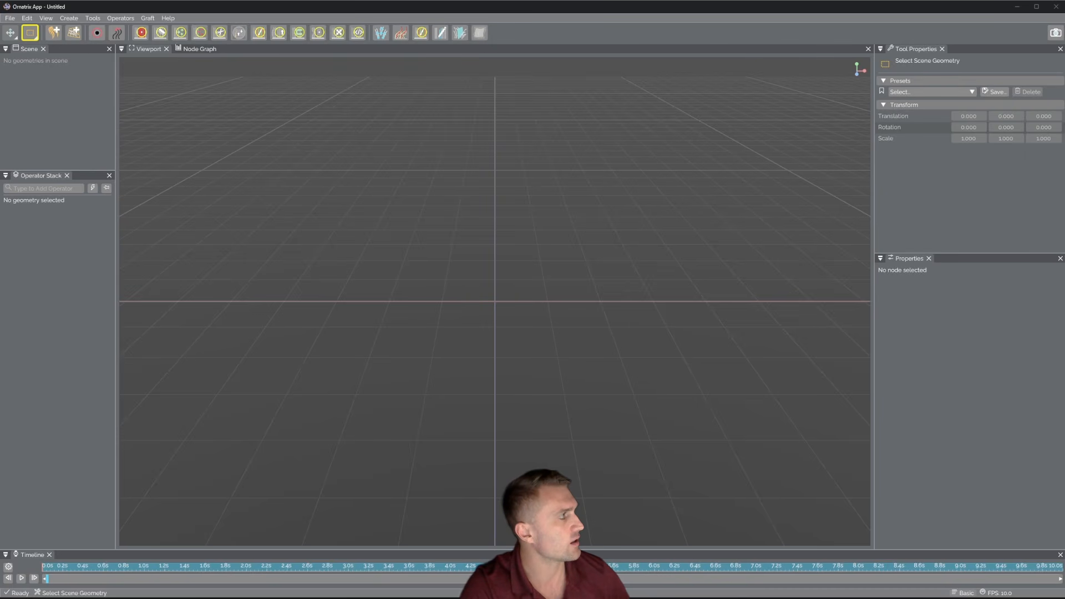
Look over the Ornatrix App web page and the long blonde hair reference images in the browser
drag(1064, 174, 632, 125)
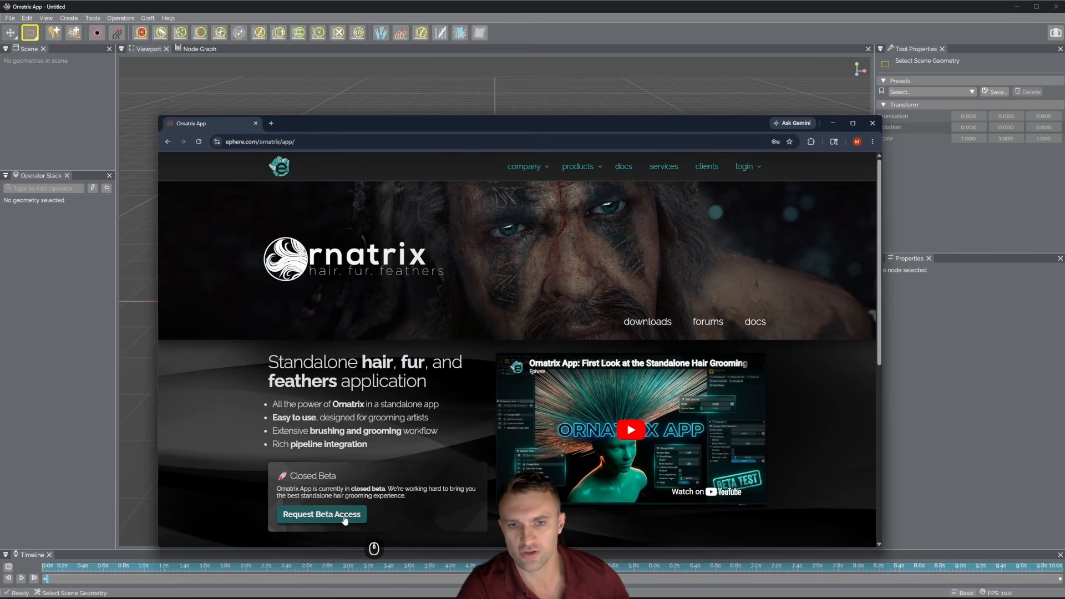
drag(404, 129, 1026, 3)
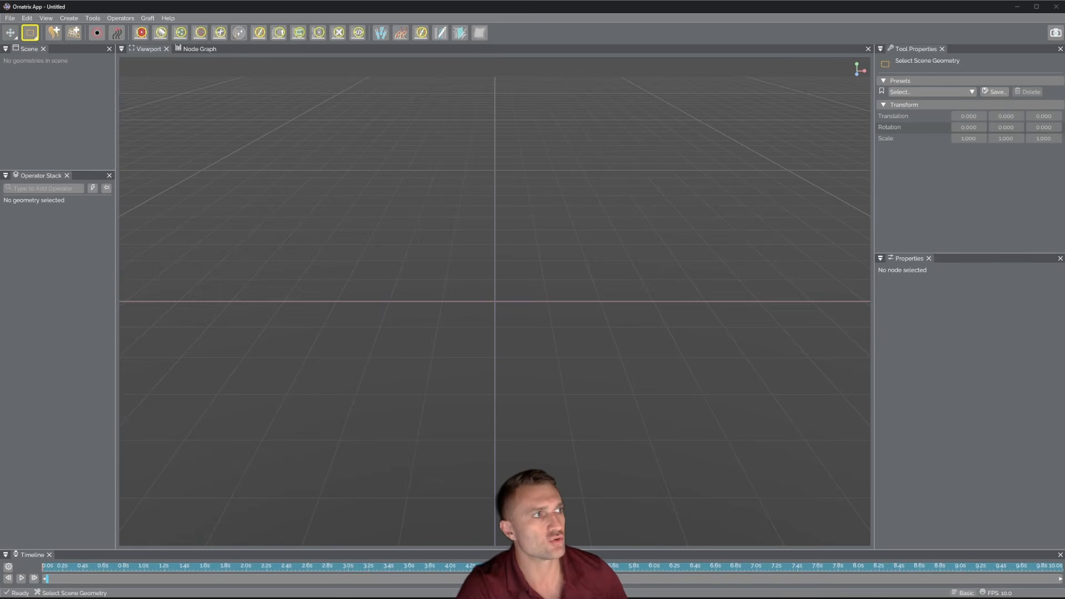
drag(1064, 75, 621, 87)
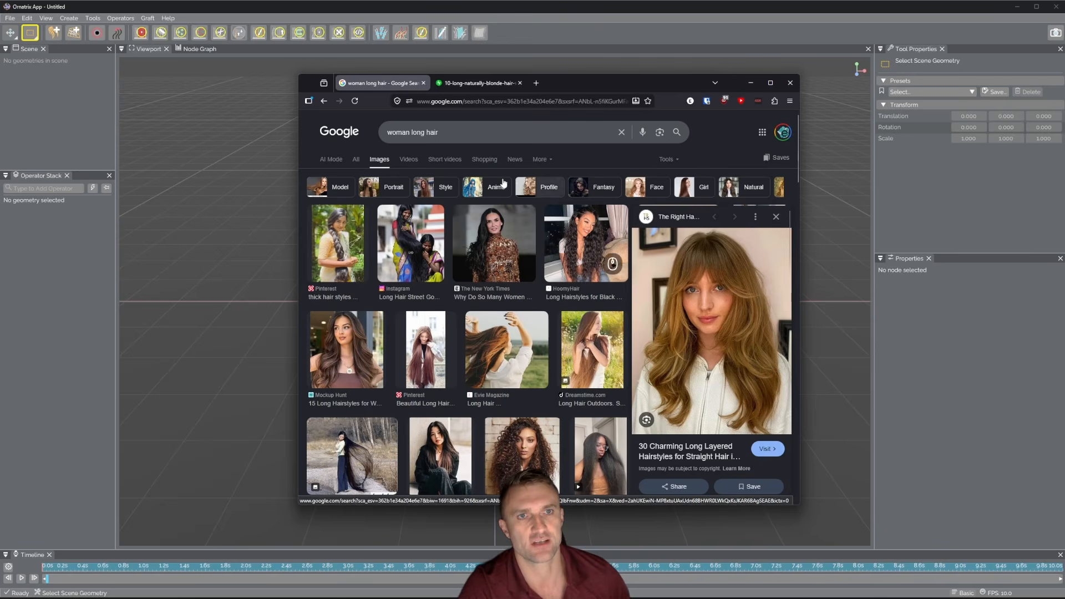
click(466, 83)
drag(587, 84, 1063, 89)
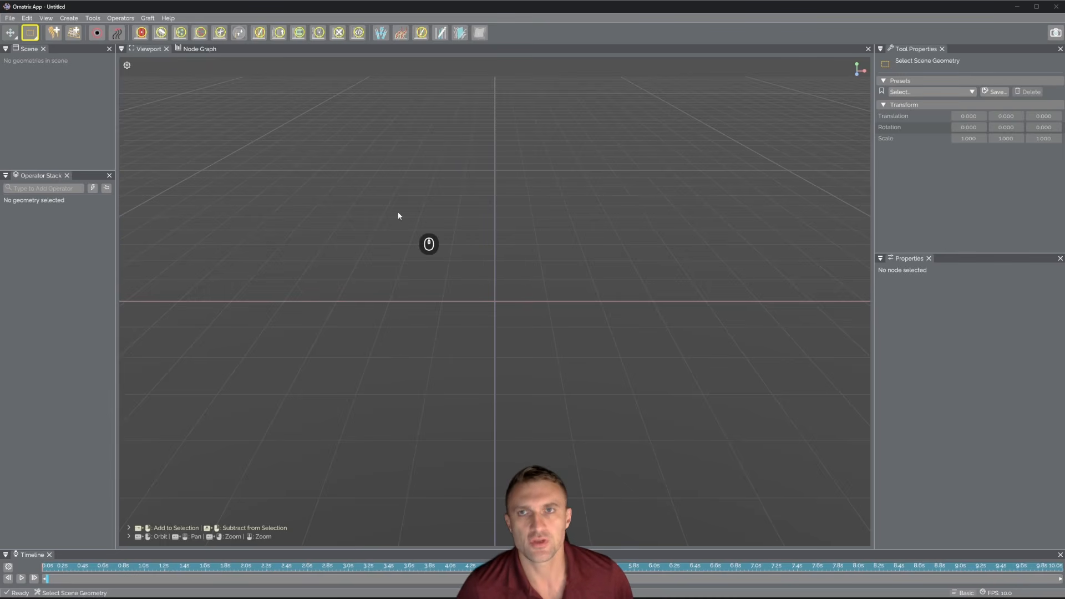
Check which file types the hair import supports, without importing a file
click(11, 19)
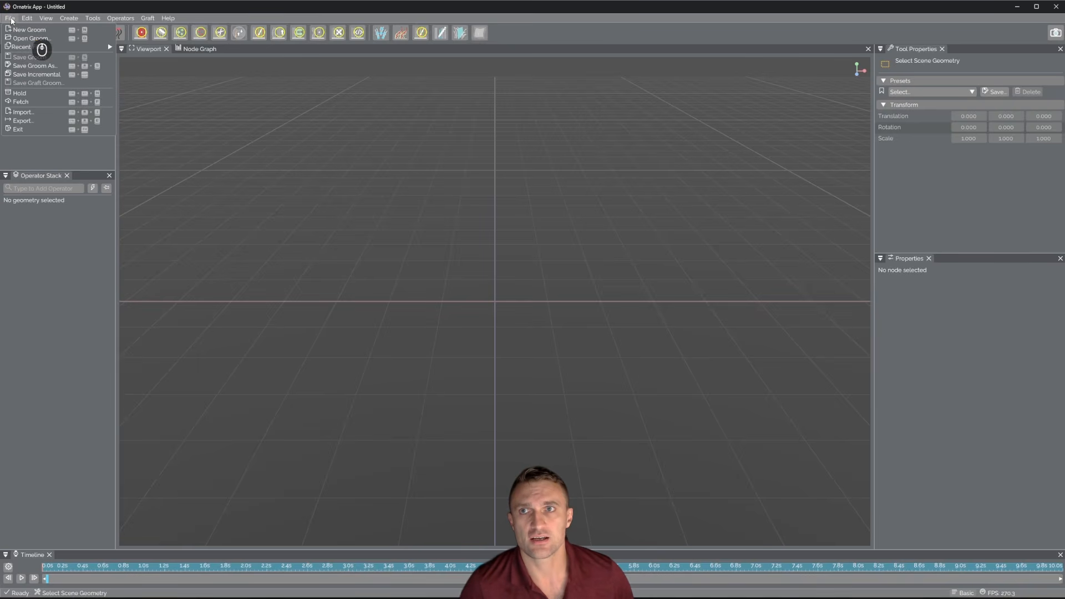
click(28, 115)
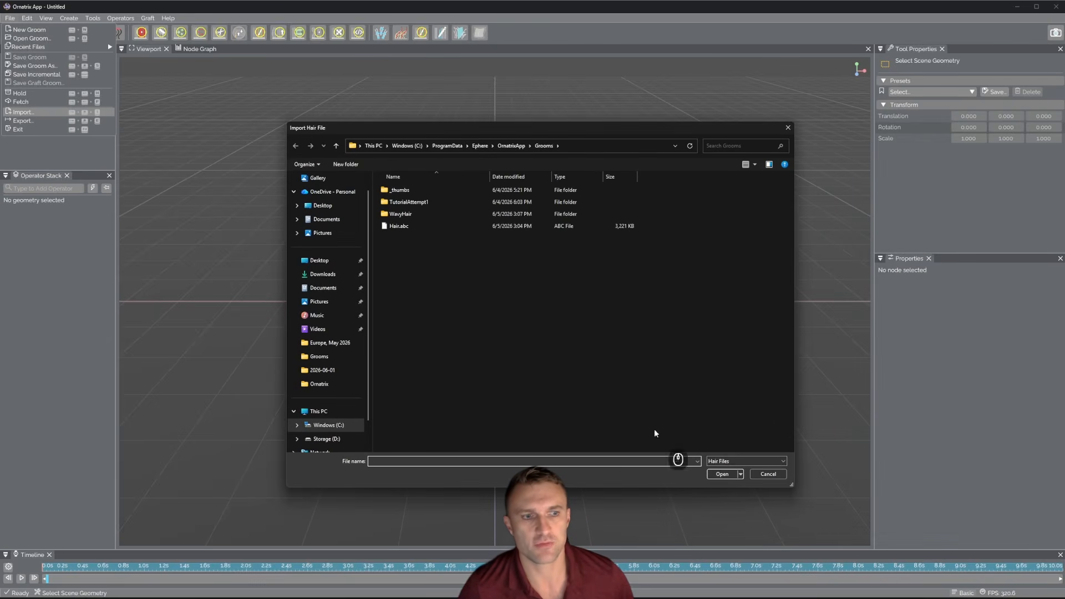
click(744, 461)
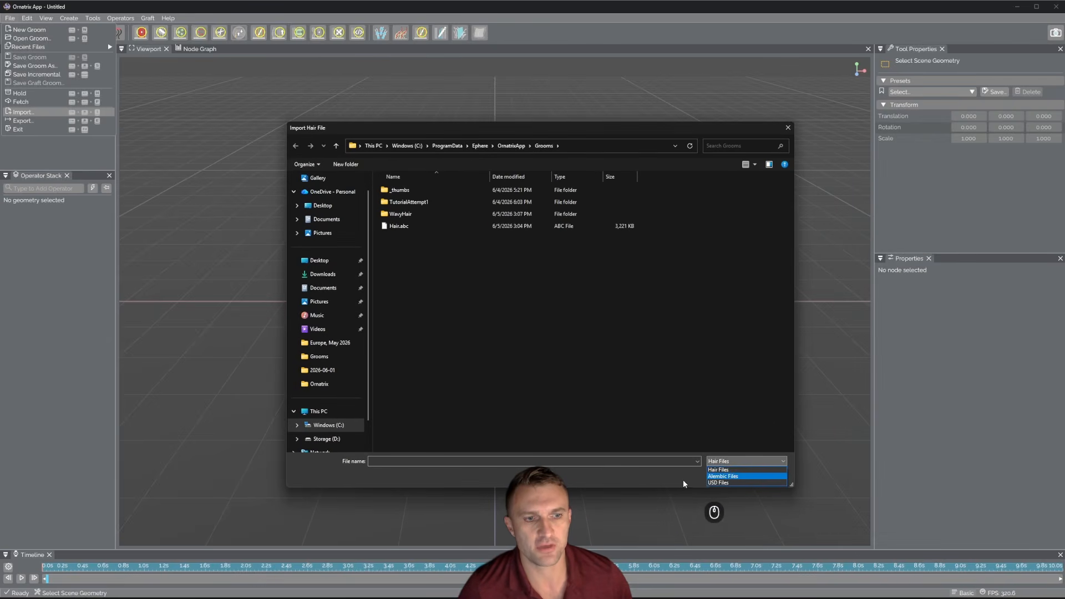
click(730, 479)
click(773, 475)
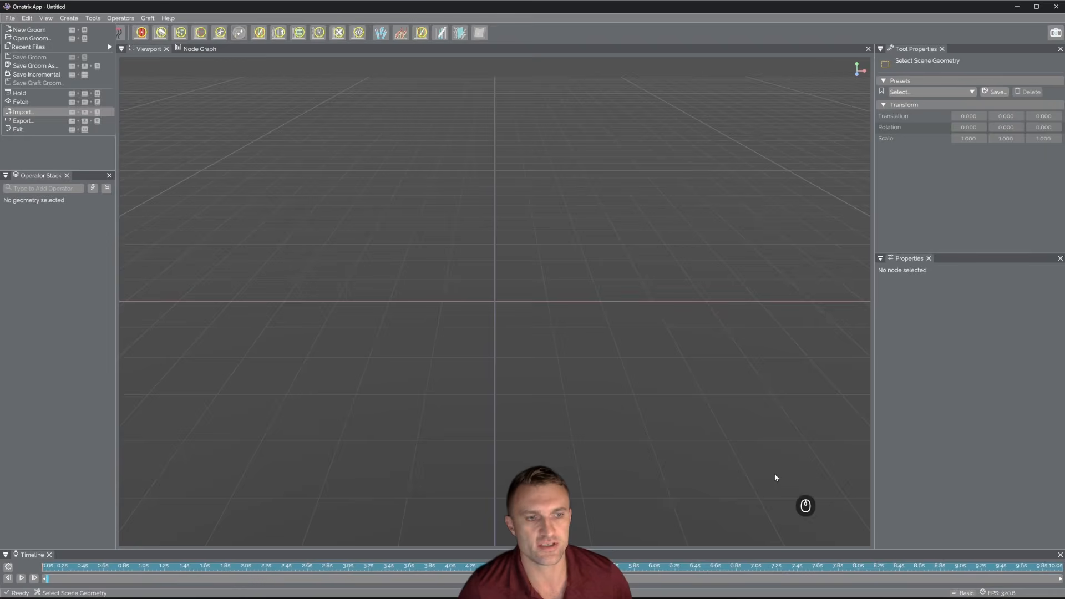
Import only the Paula_Body object from the recent Alembic file Paula.abc as a file reference, leaving out Scalp
click(10, 18)
mouse_move(24, 47)
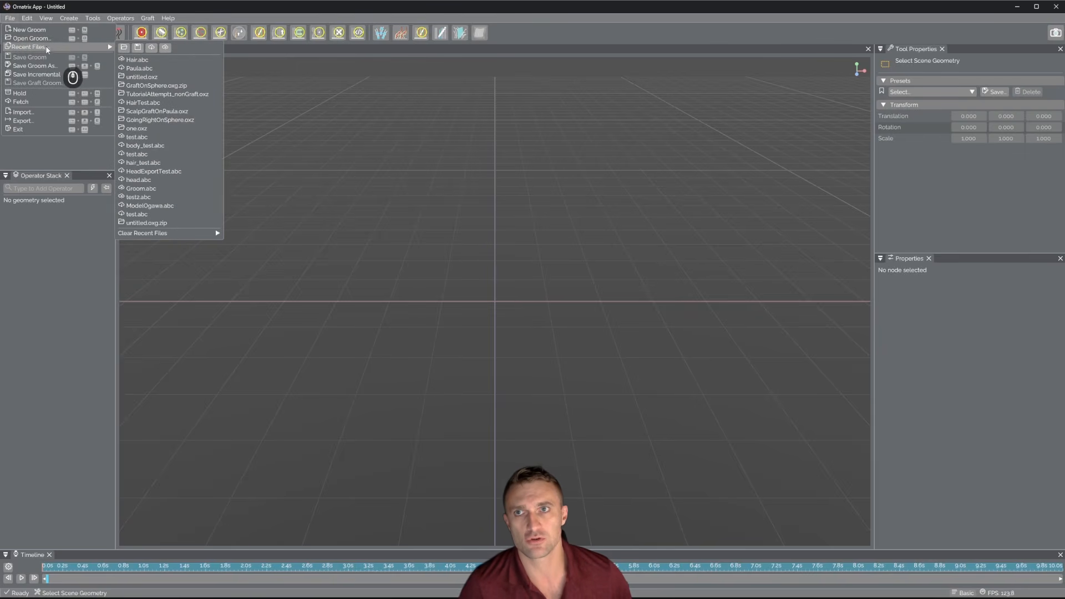
click(140, 68)
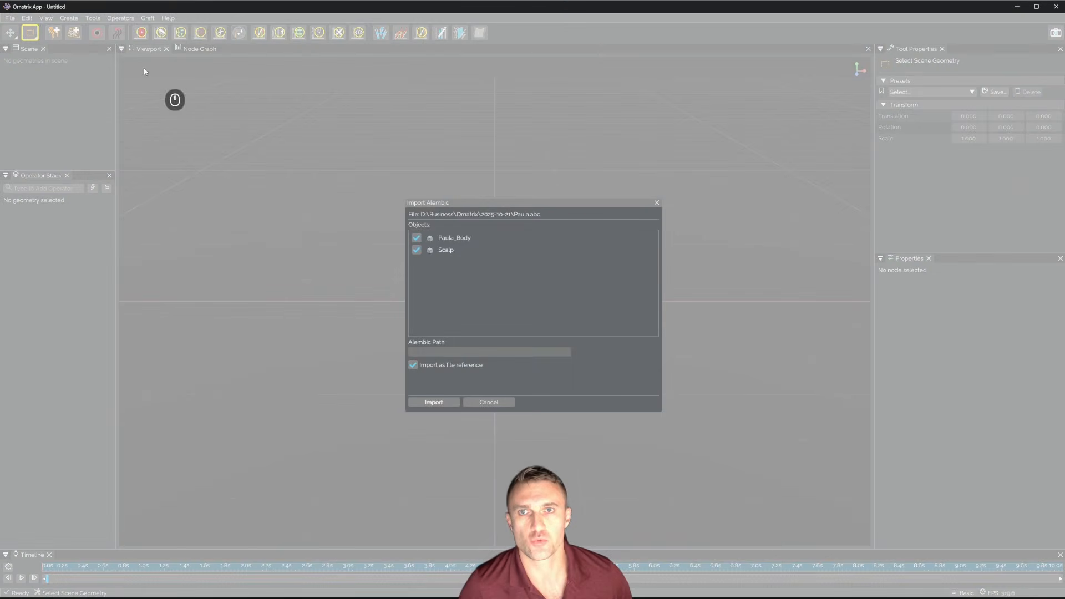
drag(493, 200, 466, 190)
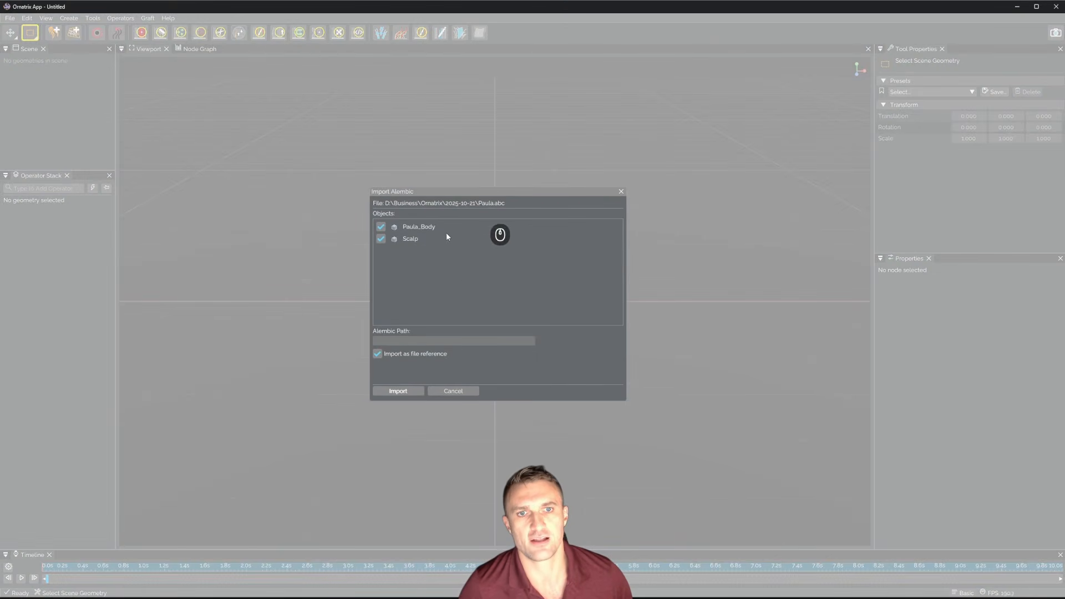
click(381, 238)
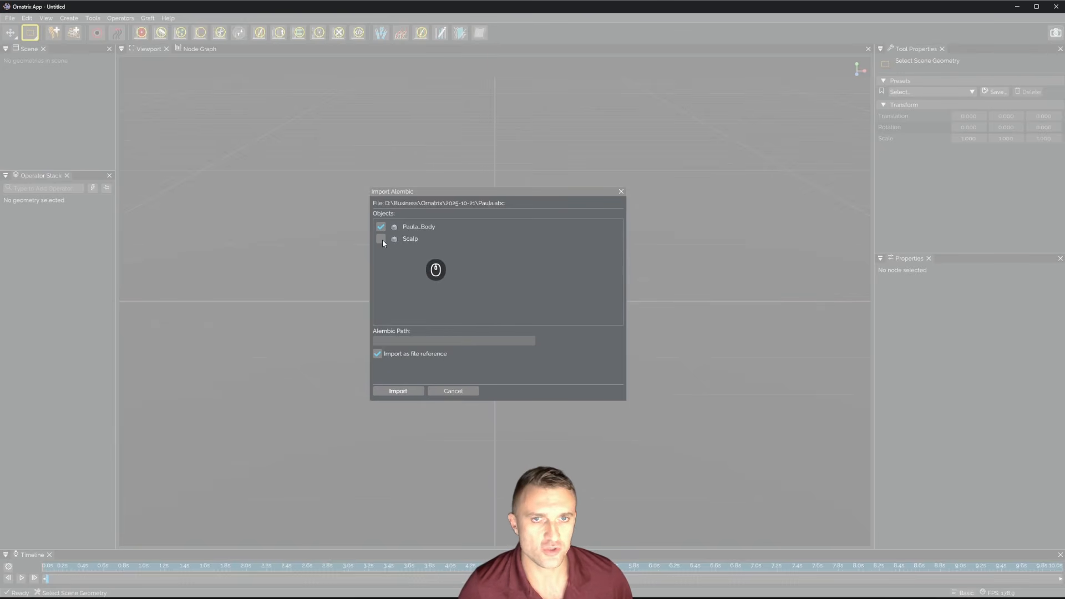
click(398, 390)
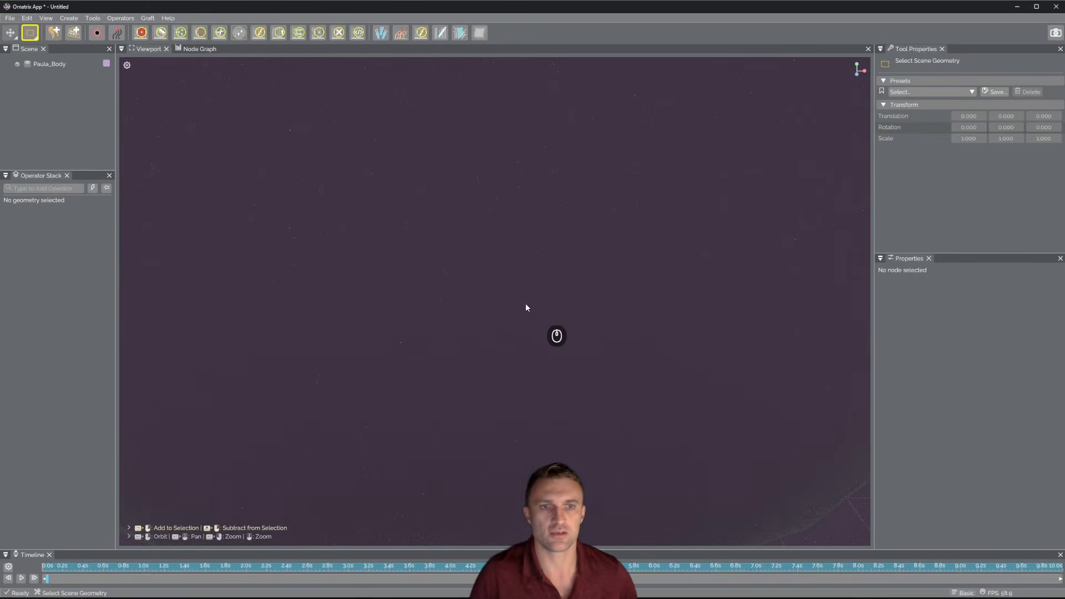
Inspect the imported bust from several angles, comparing its wireframe and shaded display and ending on shaded
alt+drag(526, 305, 569, 311)
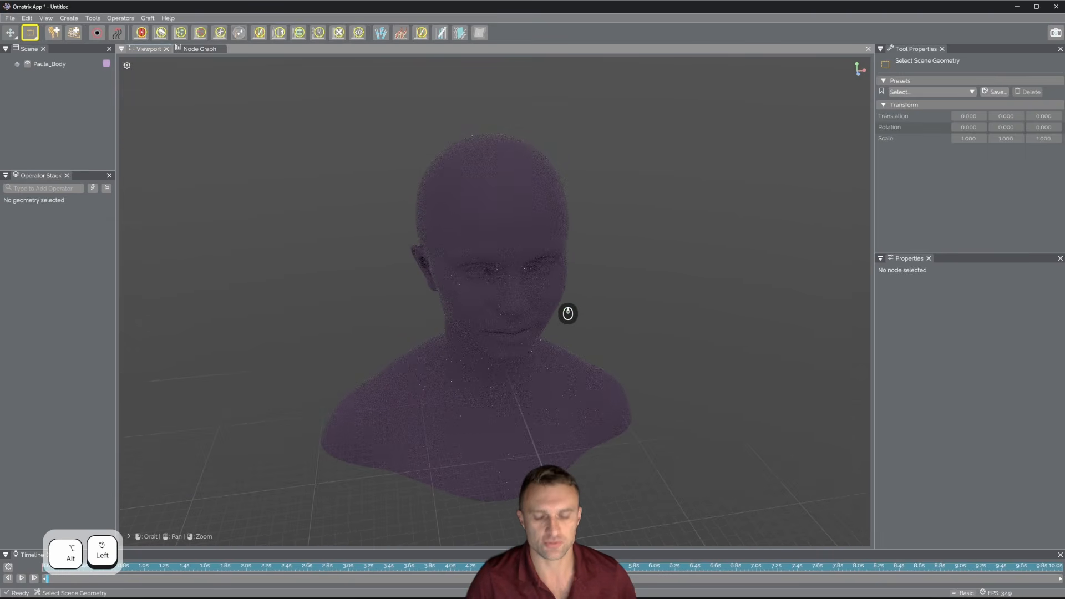
click(569, 235)
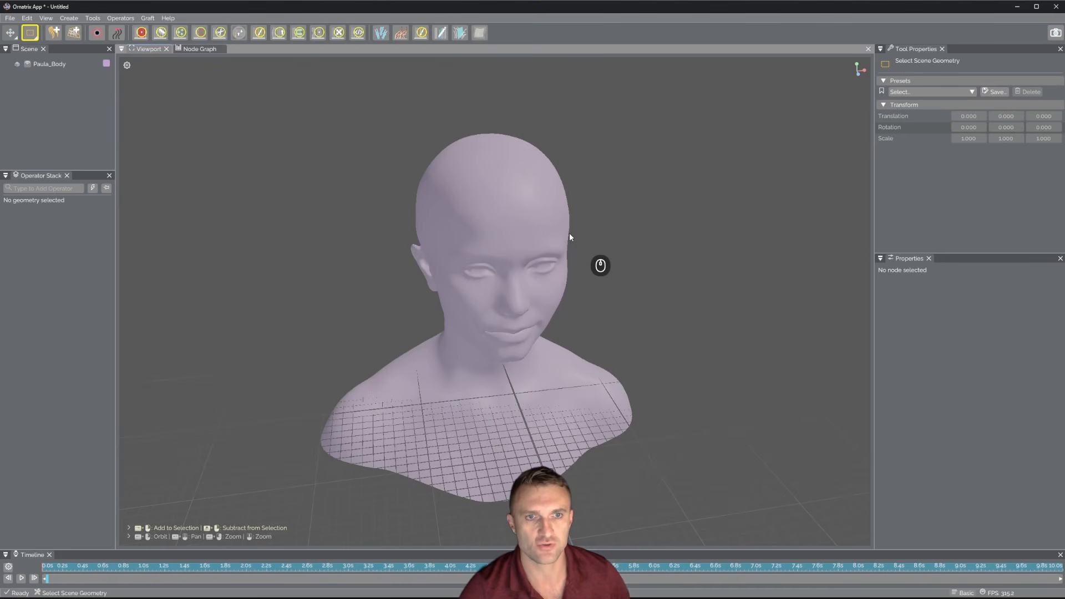
mouse_move(569, 266)
alt+mouse_down()
mouse_move(552, 273)
mouse_move(613, 274)
alt+mouse_up()
key(4)
key(5)
key(4)
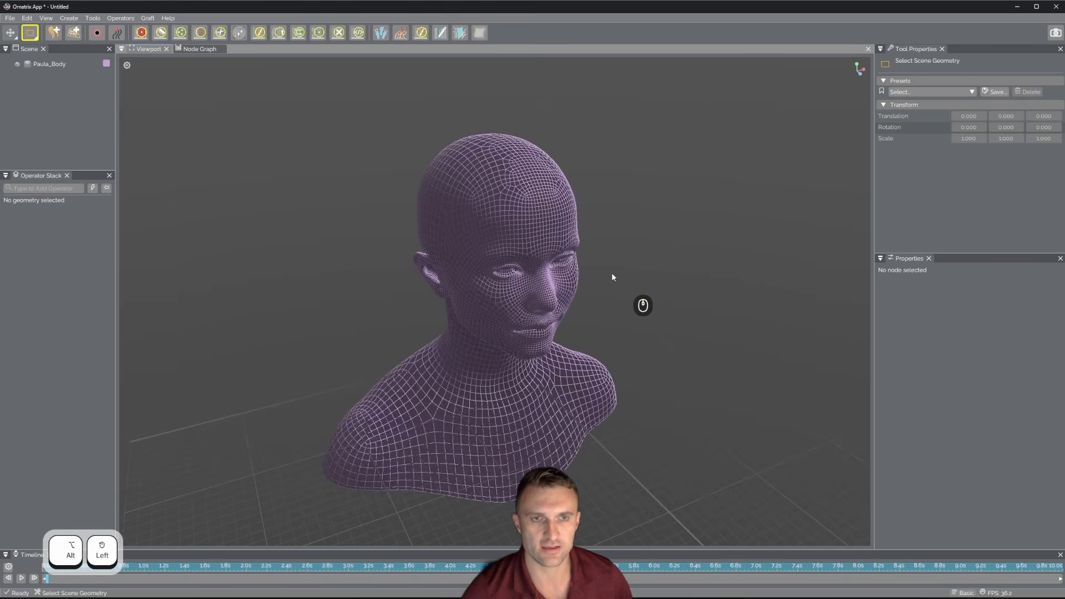
key(5)
key(4)
key(5)
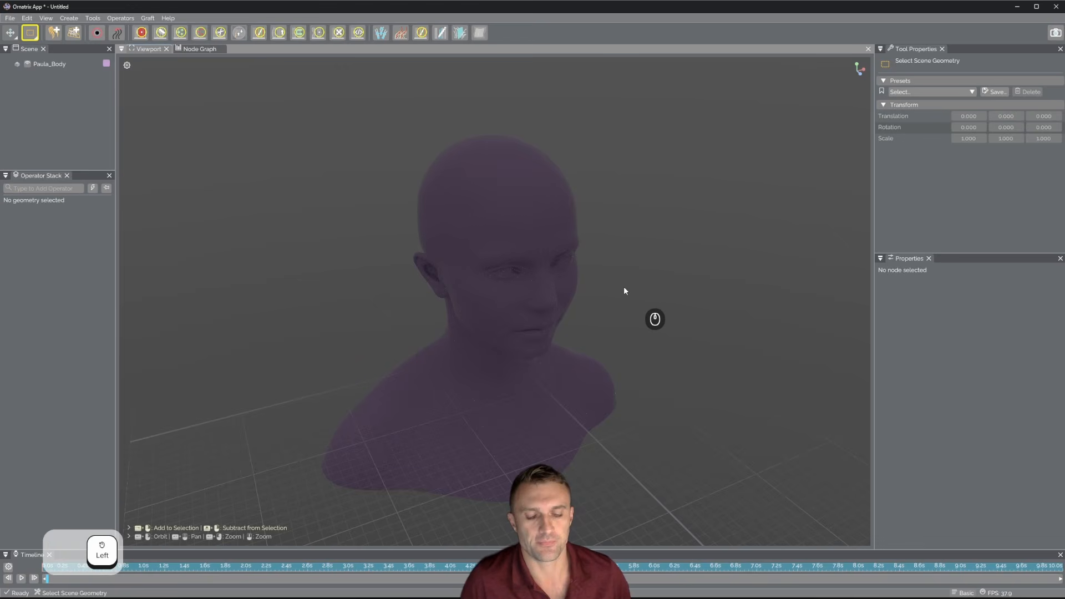
alt+drag(628, 285, 621, 287)
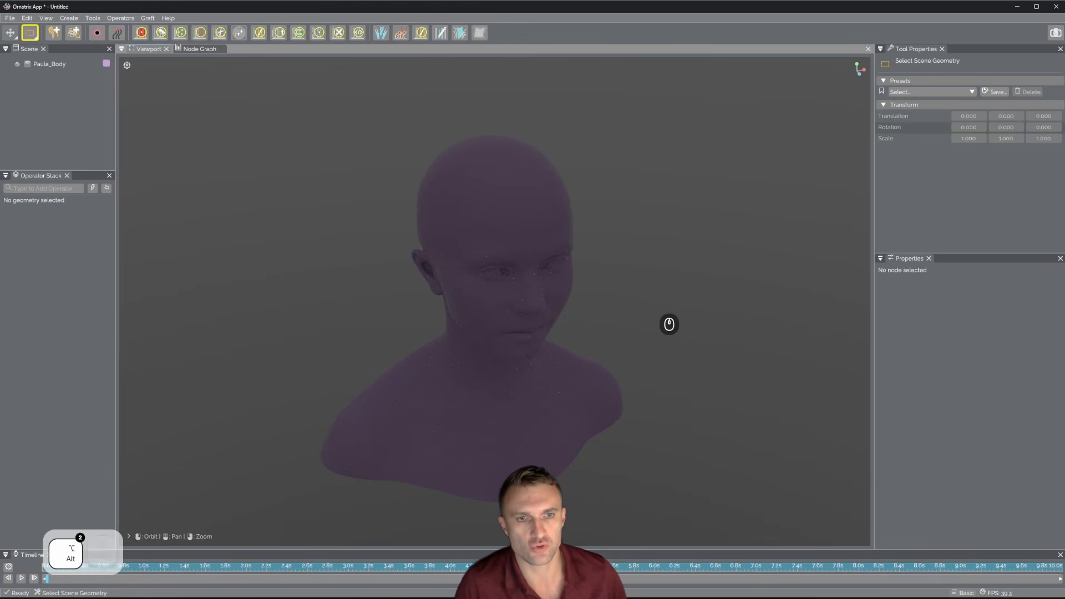
alt+drag(637, 301, 556, 279)
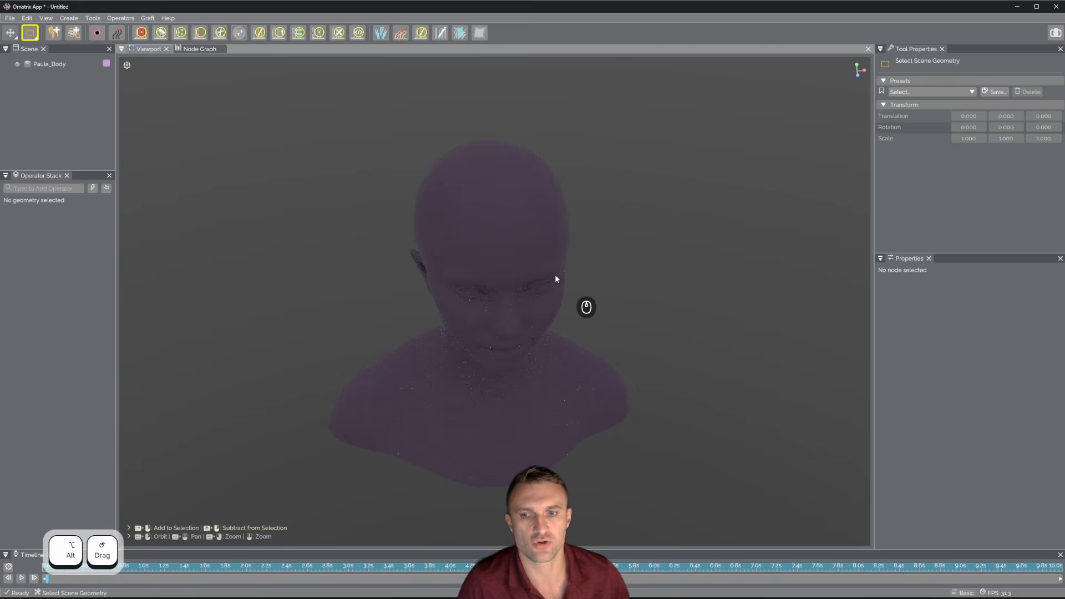
Graft an empty groom with the Scalp template onto the head of Paula_Body
click(74, 32)
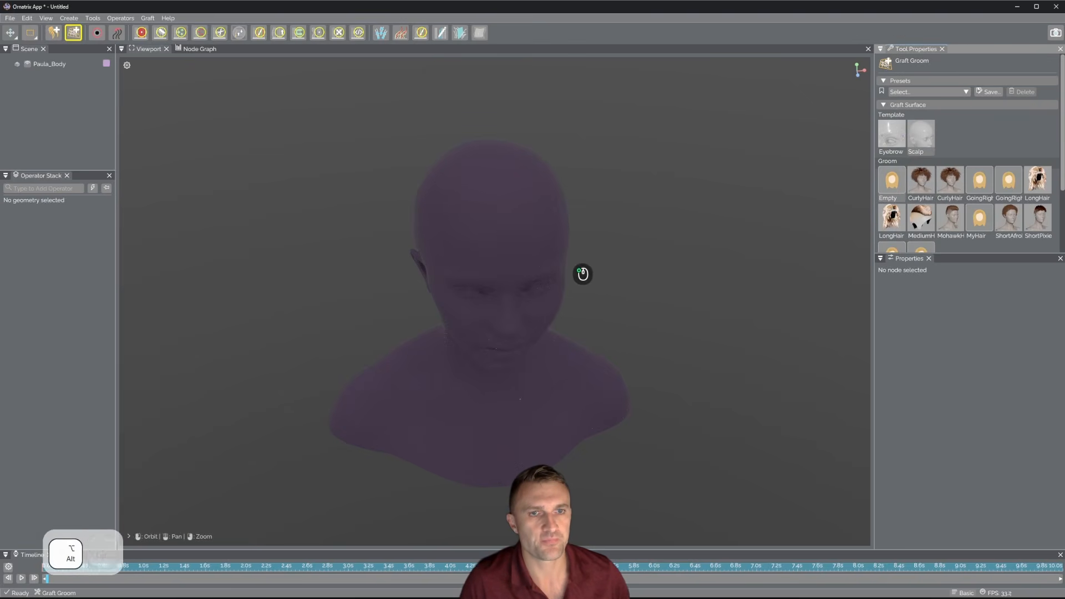
mouse_move(583, 273)
alt+mouse_down()
mouse_move(638, 274)
mouse_move(579, 278)
alt+mouse_up()
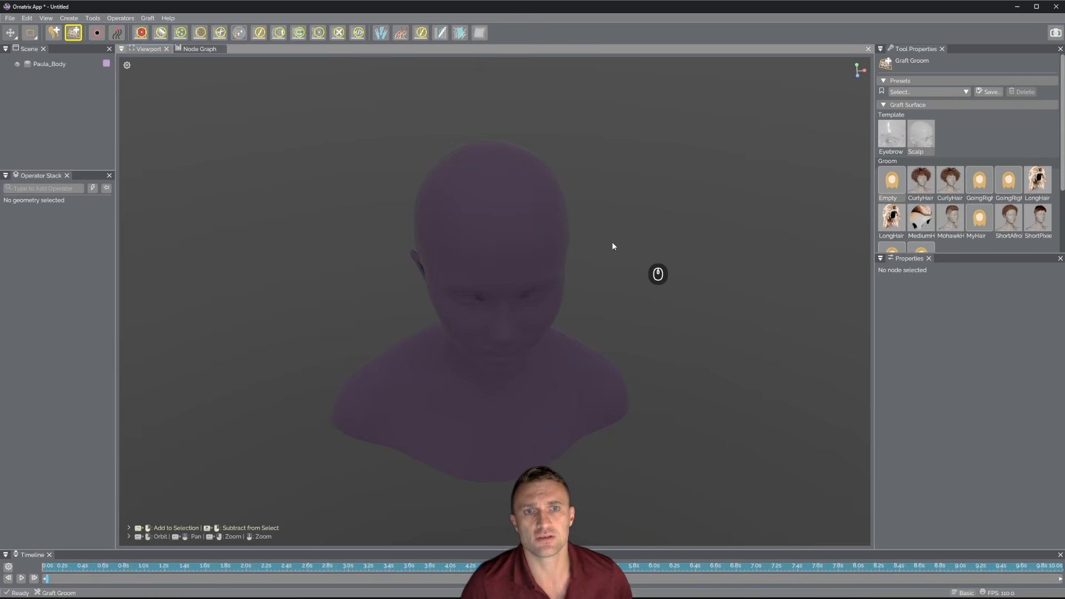
mouse_move(562, 278)
alt+mouse_down()
mouse_move(576, 273)
mouse_move(567, 279)
alt+mouse_up()
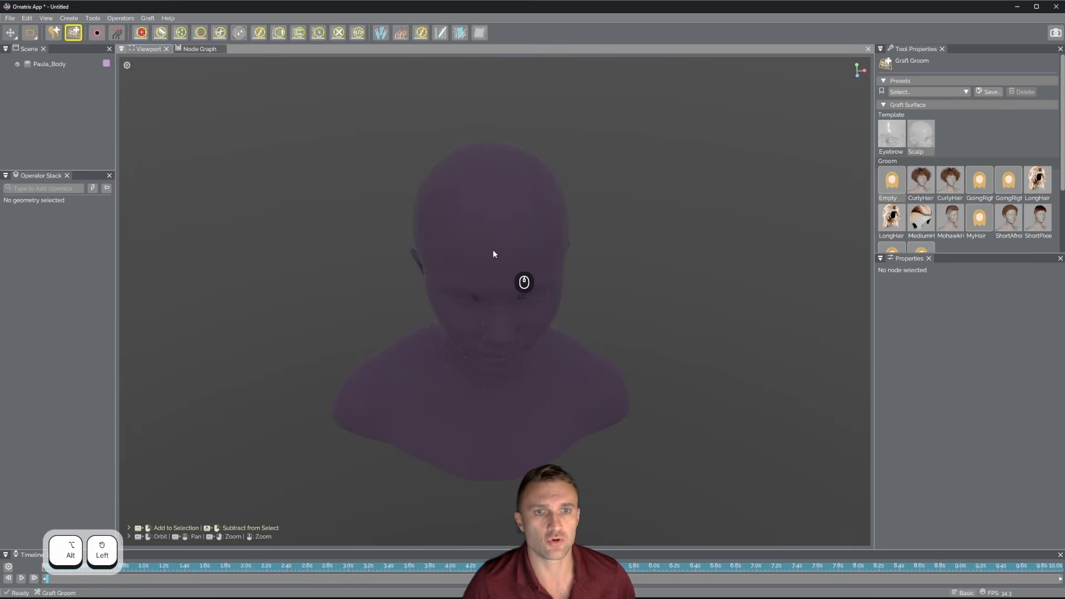
click(54, 65)
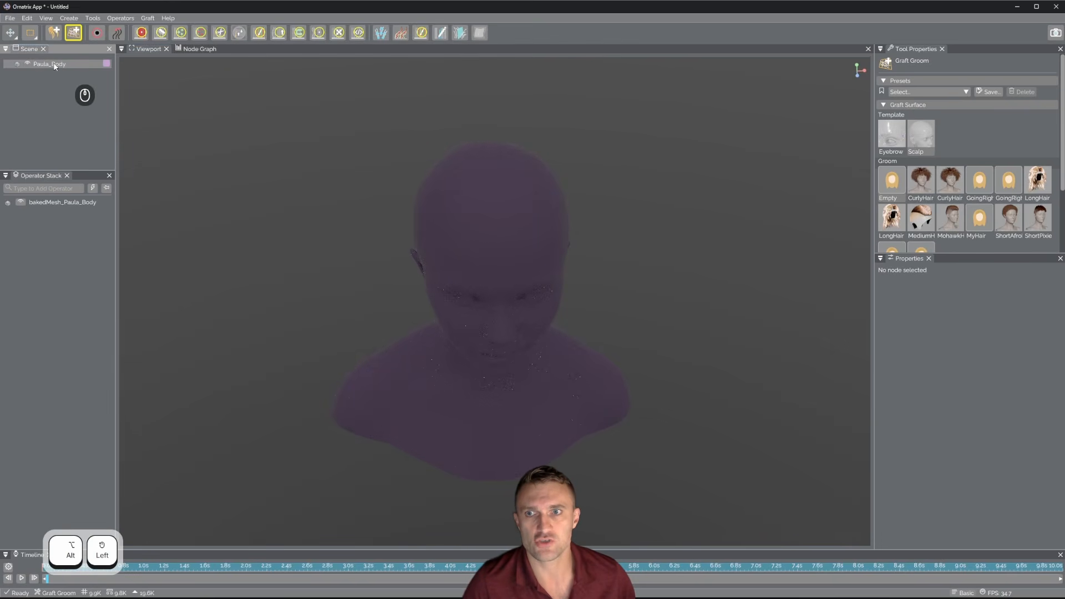
click(58, 202)
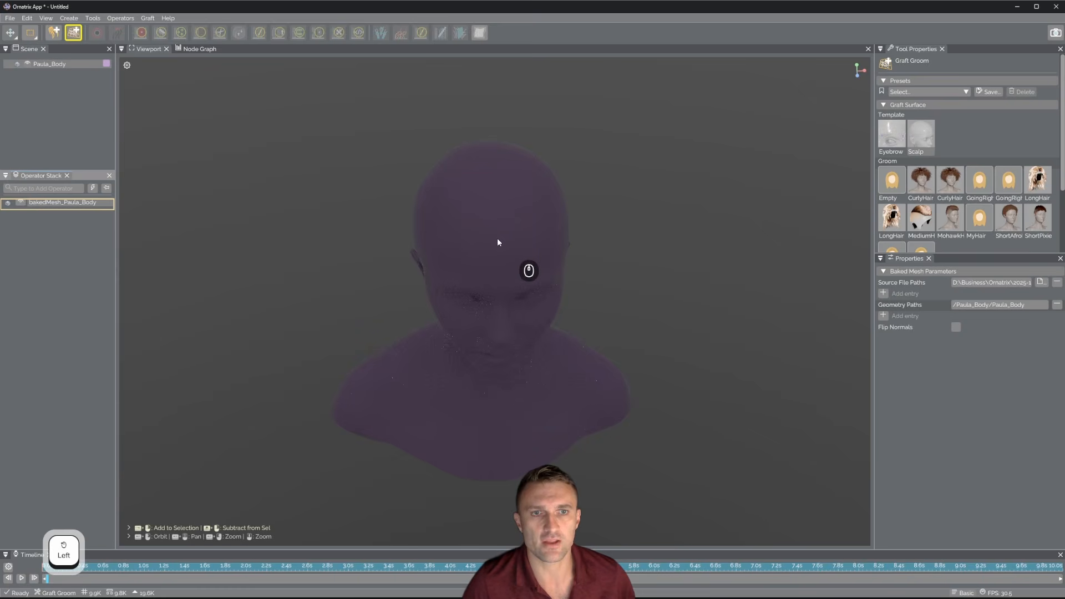
alt+drag(497, 238, 359, 216)
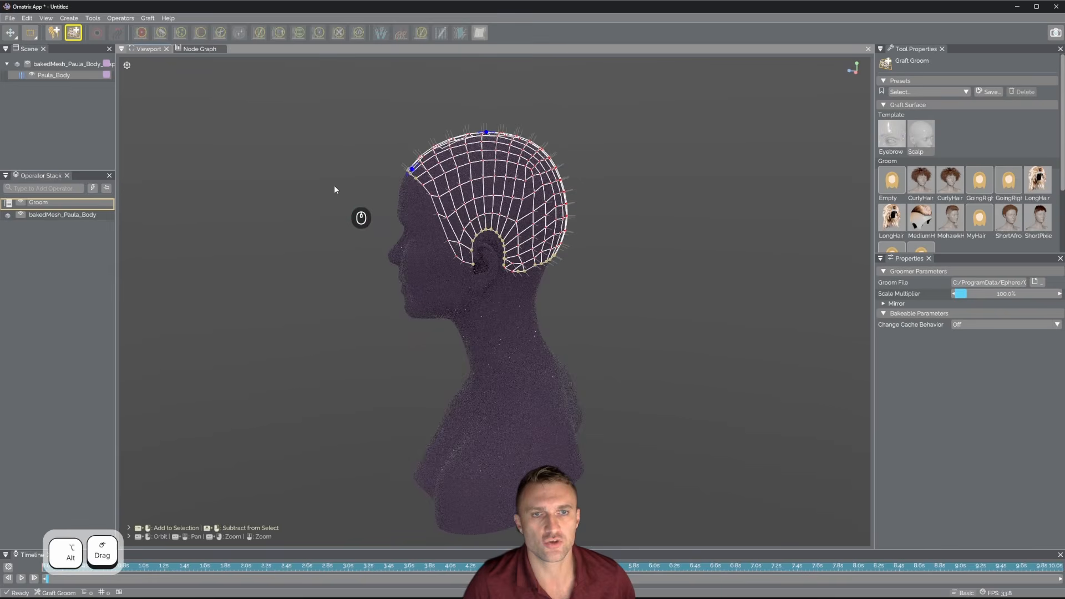
Adjust the scalp graft's edge points around the ear and check the fit on both sides of the head
alt+drag(487, 231, 511, 213)
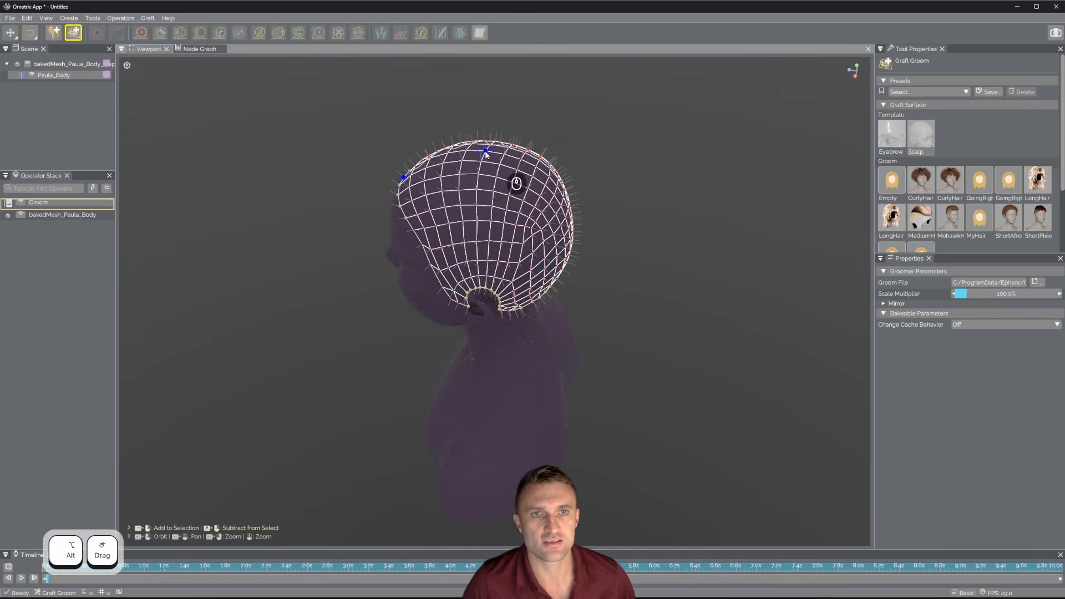
drag(521, 153, 506, 258)
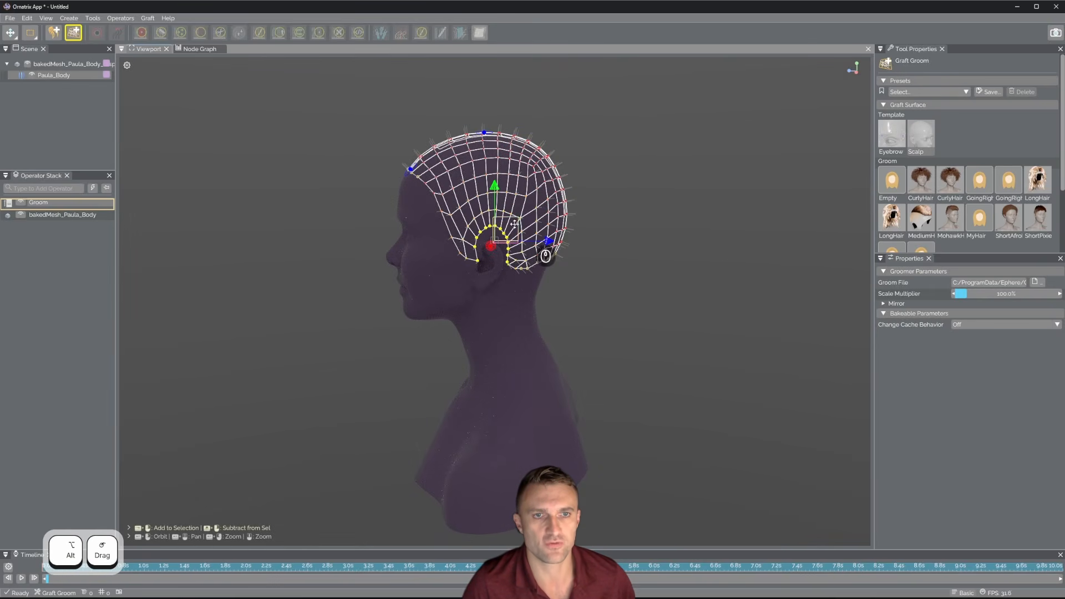
alt+drag(515, 232, 602, 232)
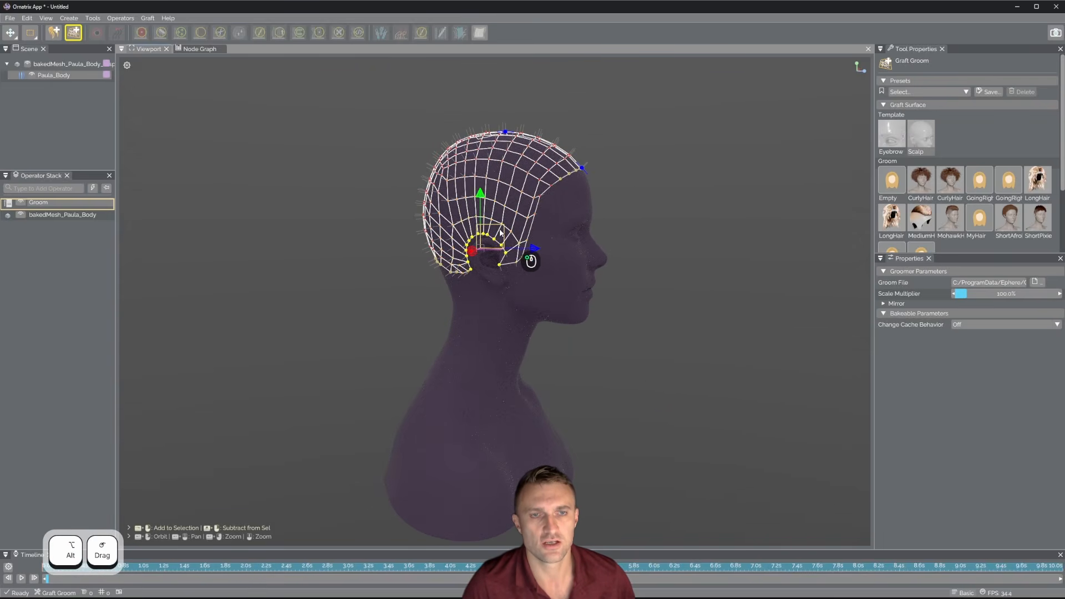
alt+drag(501, 232, 659, 305)
Add a Guides From Mesh operator above the Groom operator of the scalp graft
right_click(81, 220)
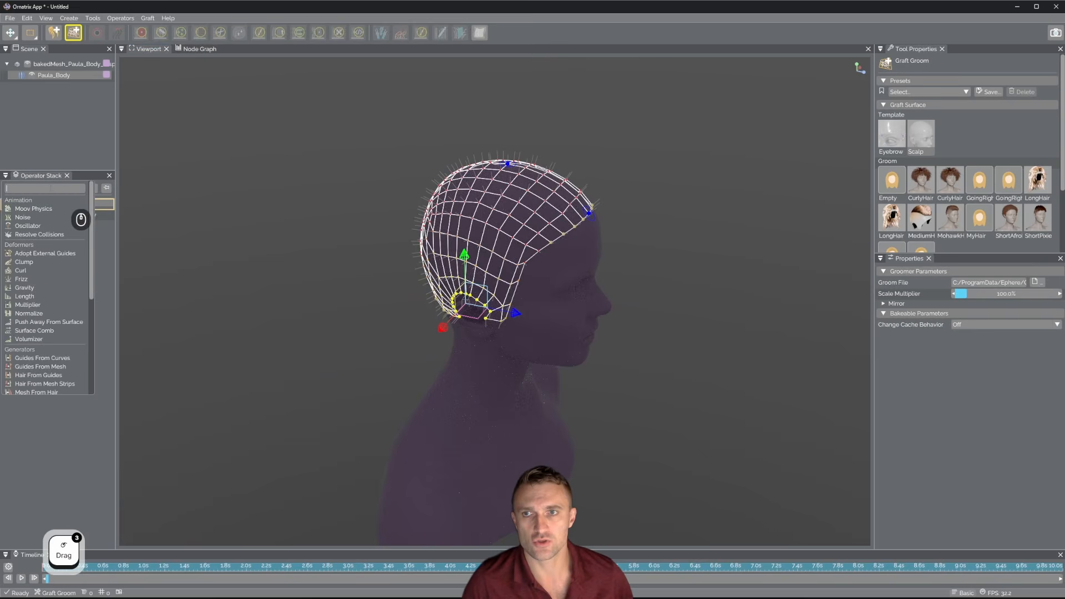
text(guides)
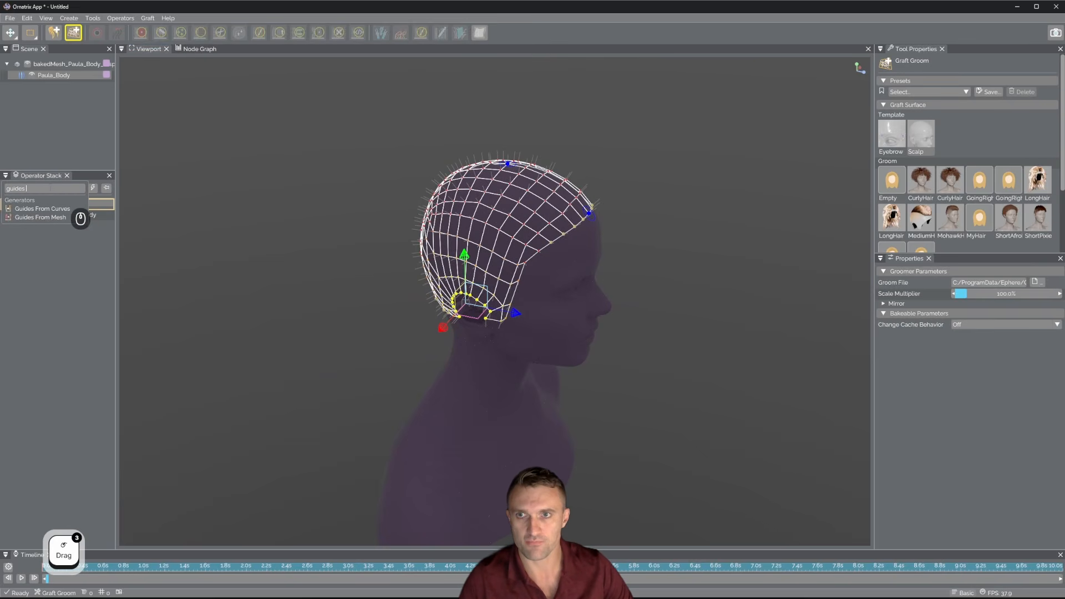
text( fr)
click(81, 217)
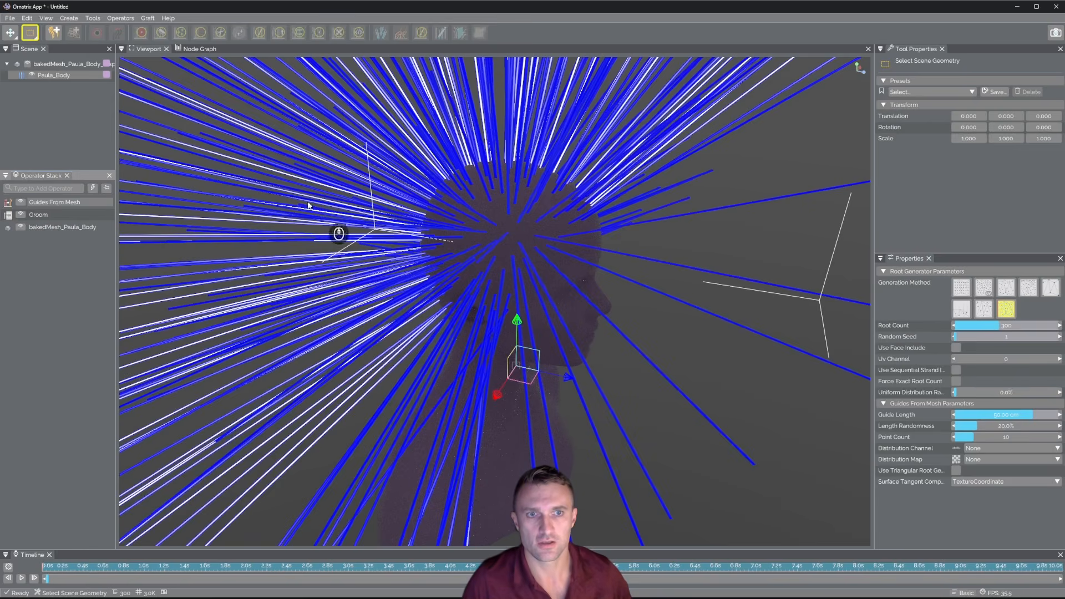
Set the hair guides' root count to 122 and their guide length to about 30 cm
alt+drag(336, 230, 514, 227)
mouse_move(548, 278)
alt+right_down()
mouse_move(547, 252)
mouse_move(554, 261)
alt+right_up()
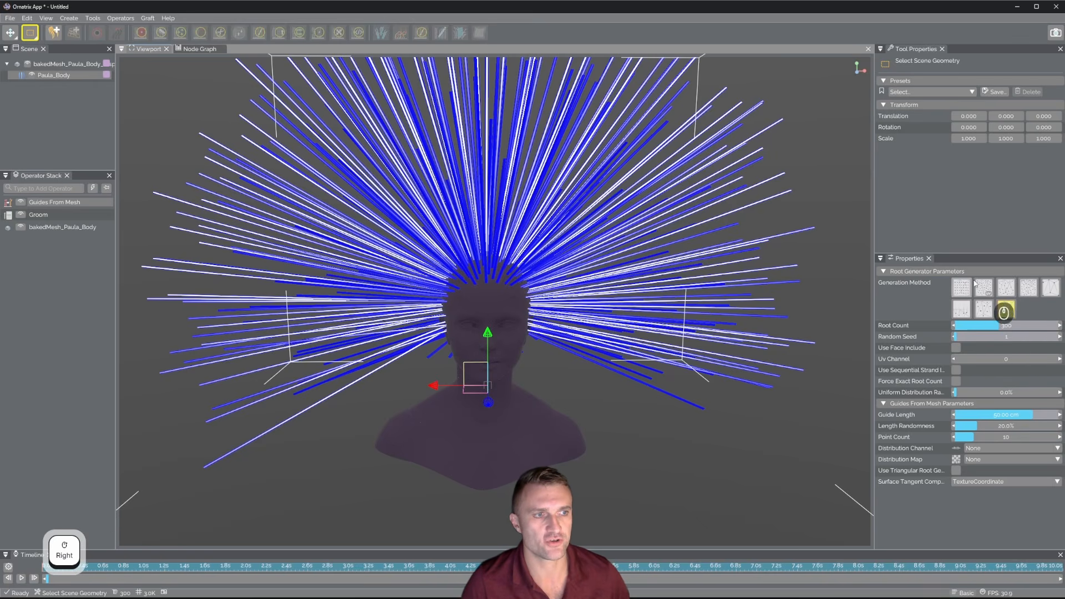
mouse_move(1005, 324)
mouse_down()
mouse_move(979, 326)
mouse_move(995, 331)
mouse_up()
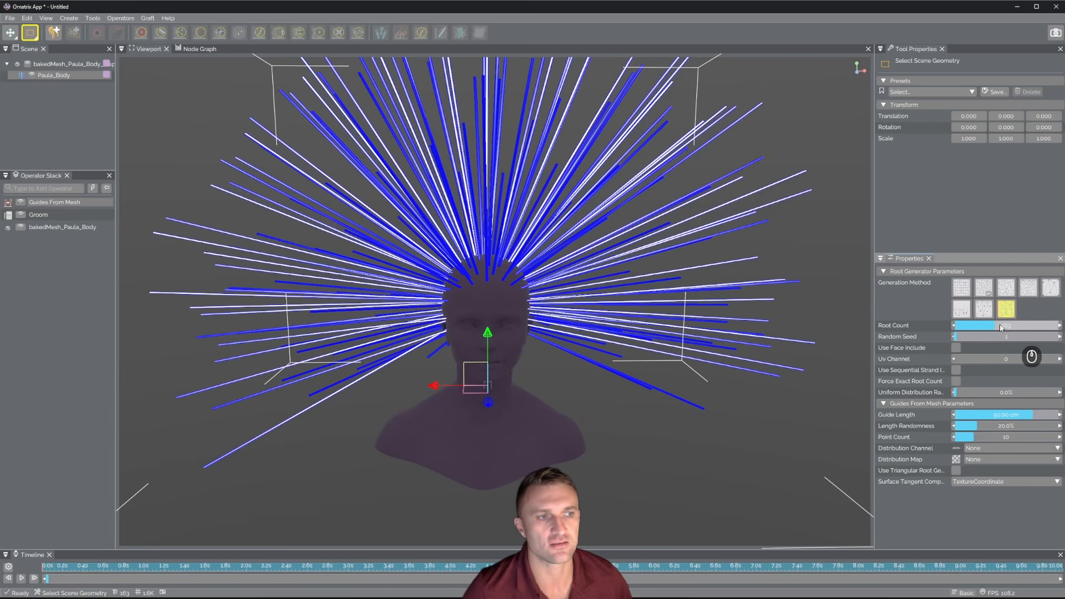
drag(995, 328, 993, 329)
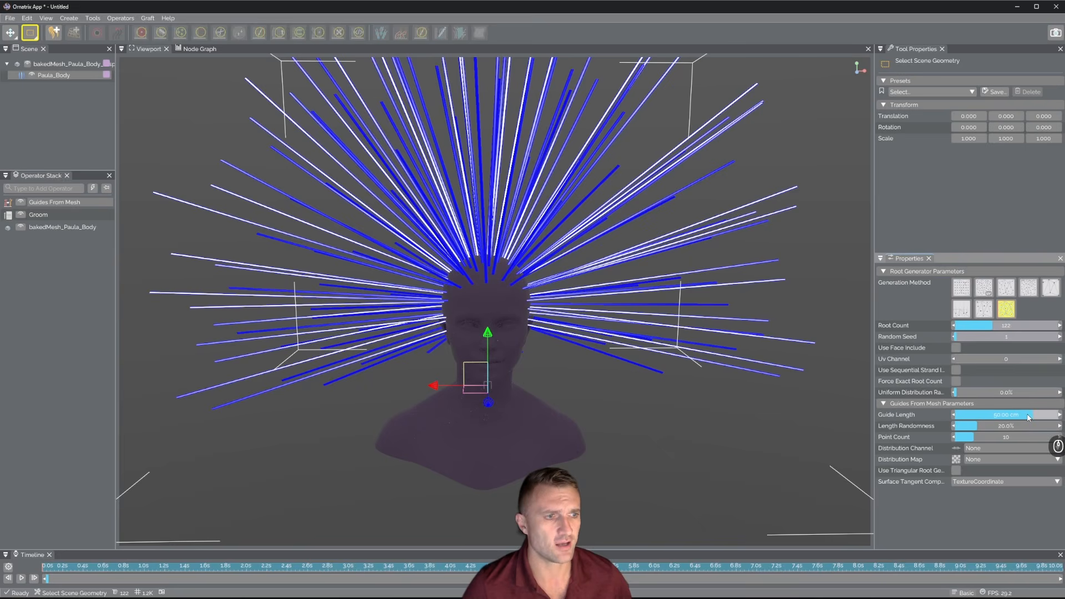
drag(1039, 417, 1023, 417)
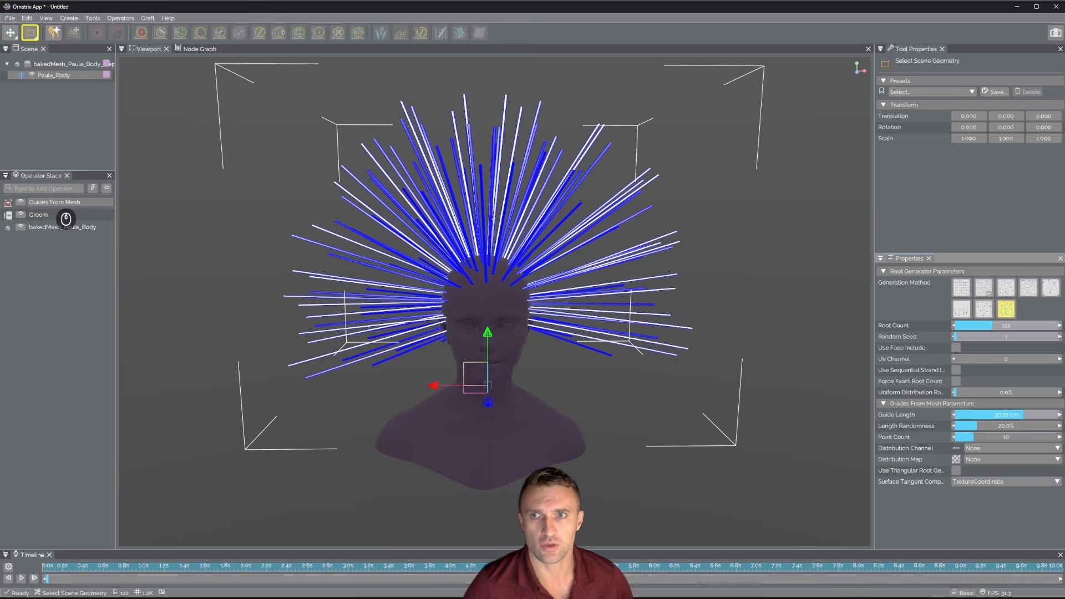
Add a Gravity operator above the Guides From Mesh operator of the scalp groom
text(gravi)
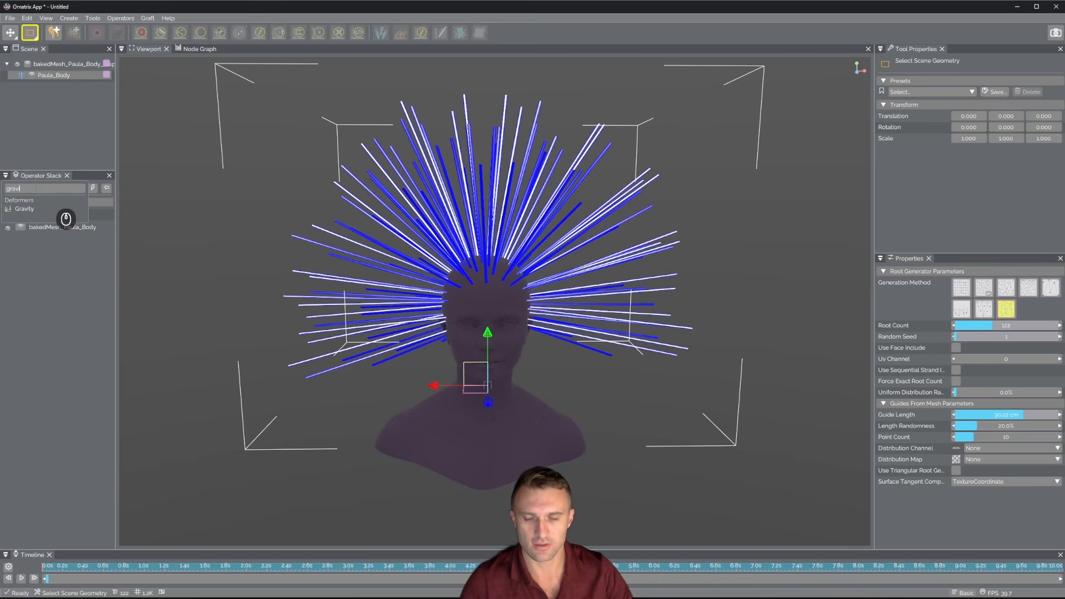
text(ty)
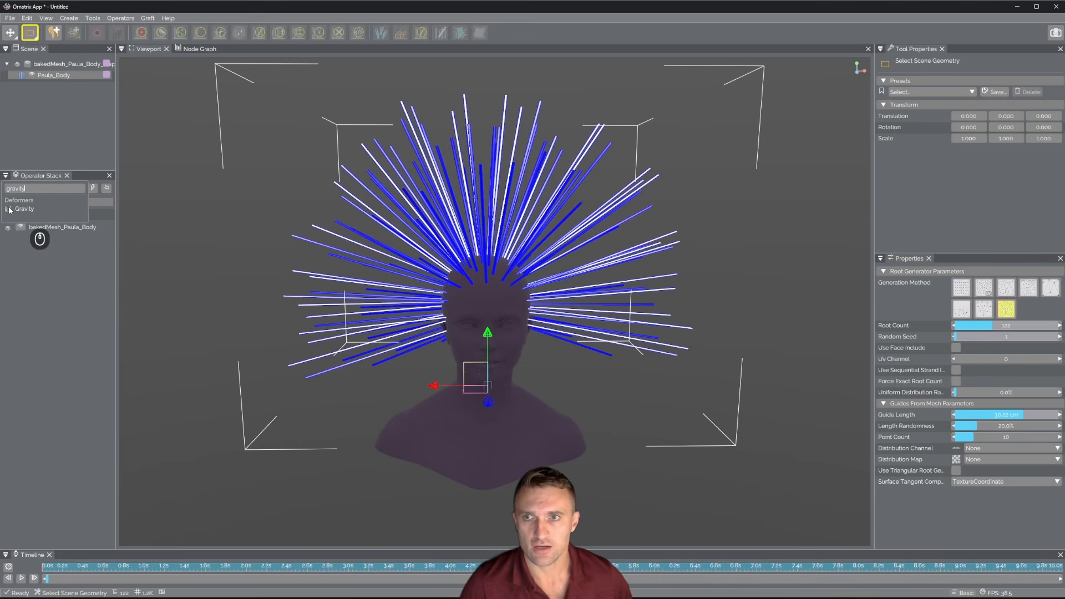
click(10, 211)
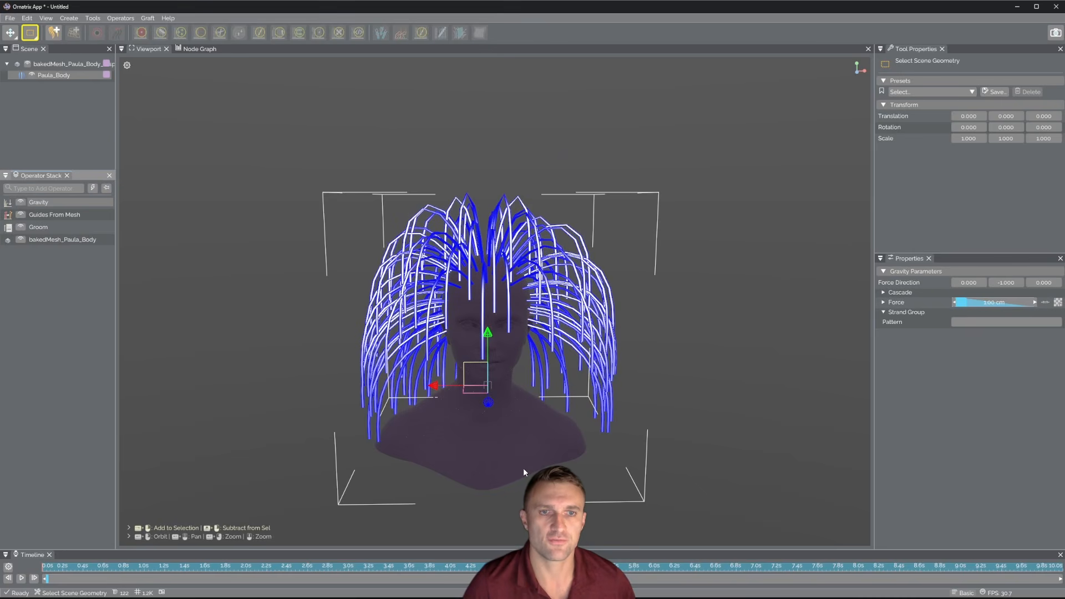
alt+drag(580, 378, 637, 397)
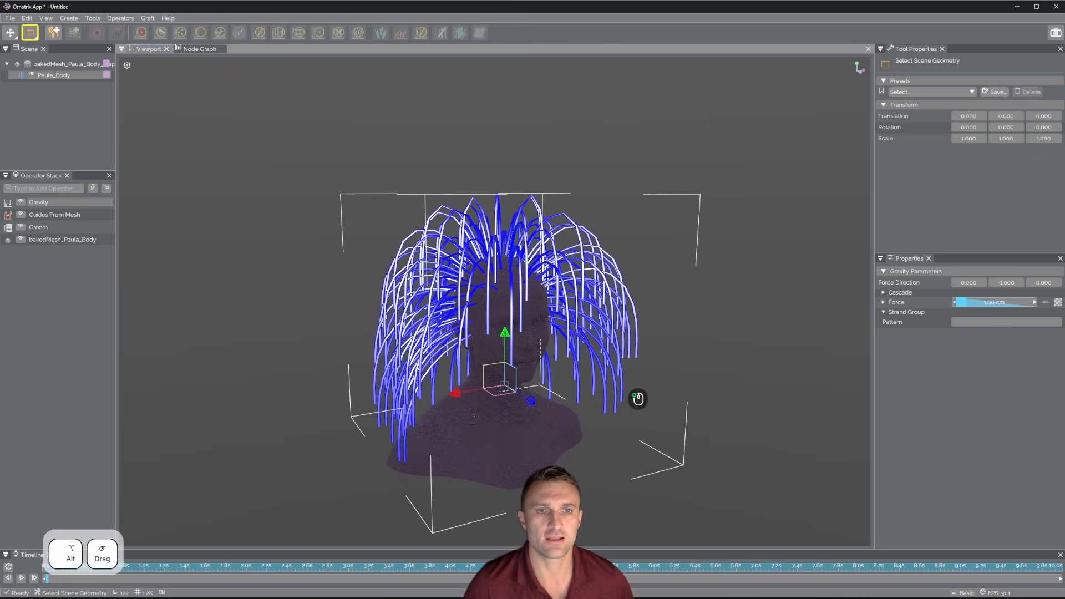
Increase the Gravity force so the guides fall closer to the head, and check the drape up close
drag(965, 304, 995, 308)
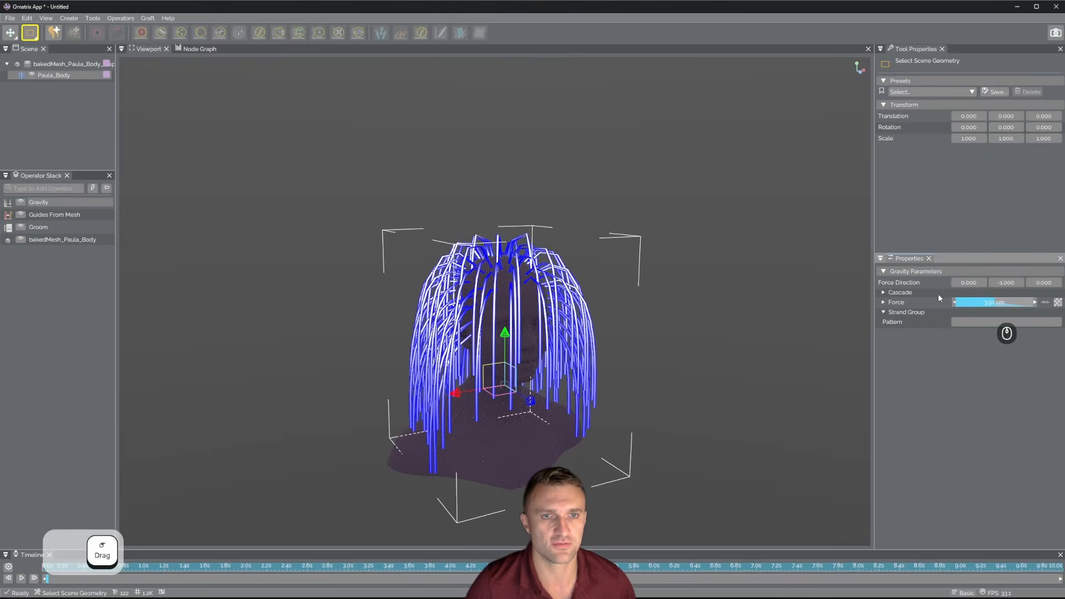
alt+drag(569, 286, 550, 304)
alt+right_drag(550, 304, 550, 315)
alt+drag(550, 315, 549, 322)
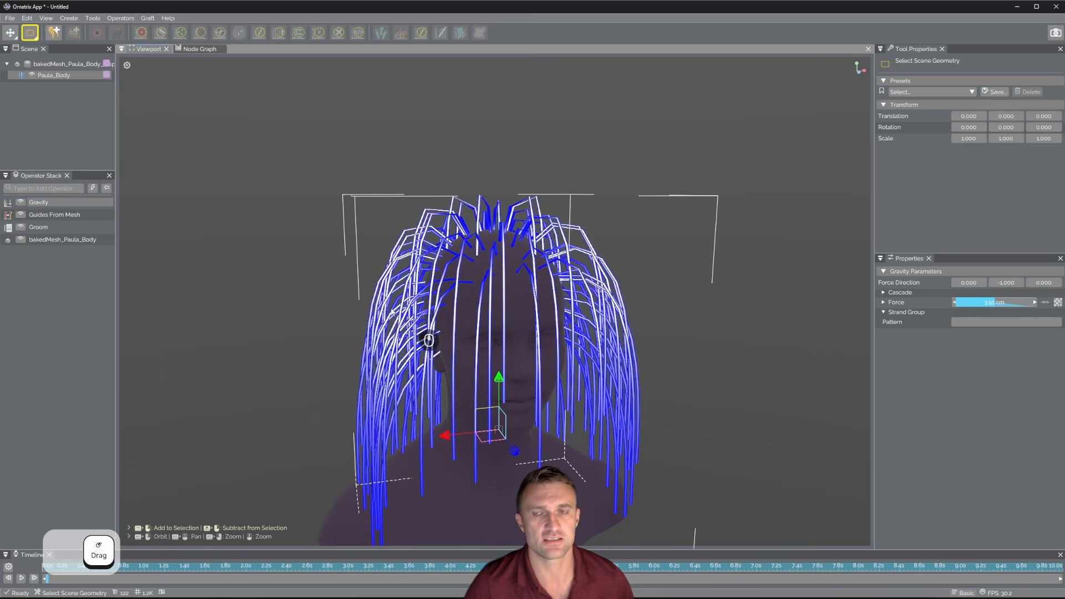
Set the point count of the Guides From Mesh operator to 50 to smooth the bending guides
click(76, 216)
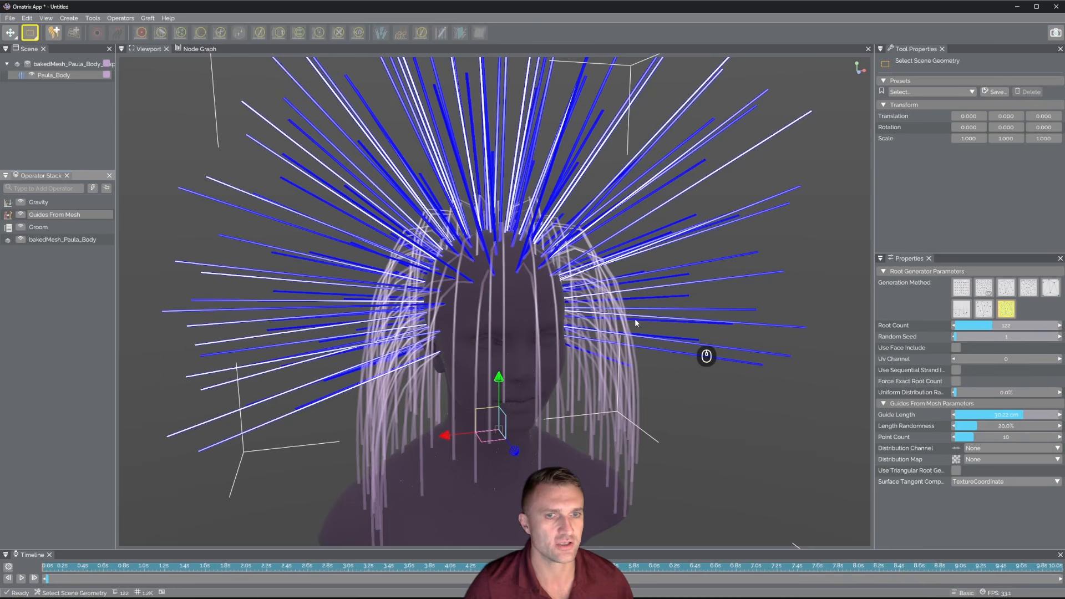
alt+drag(636, 323, 642, 326)
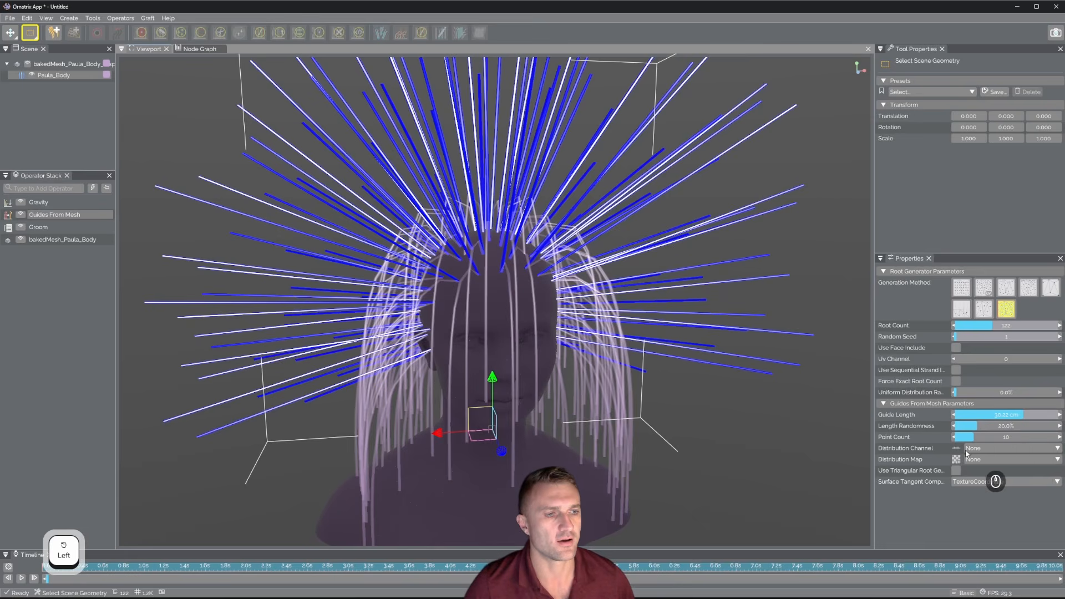
click(1006, 439)
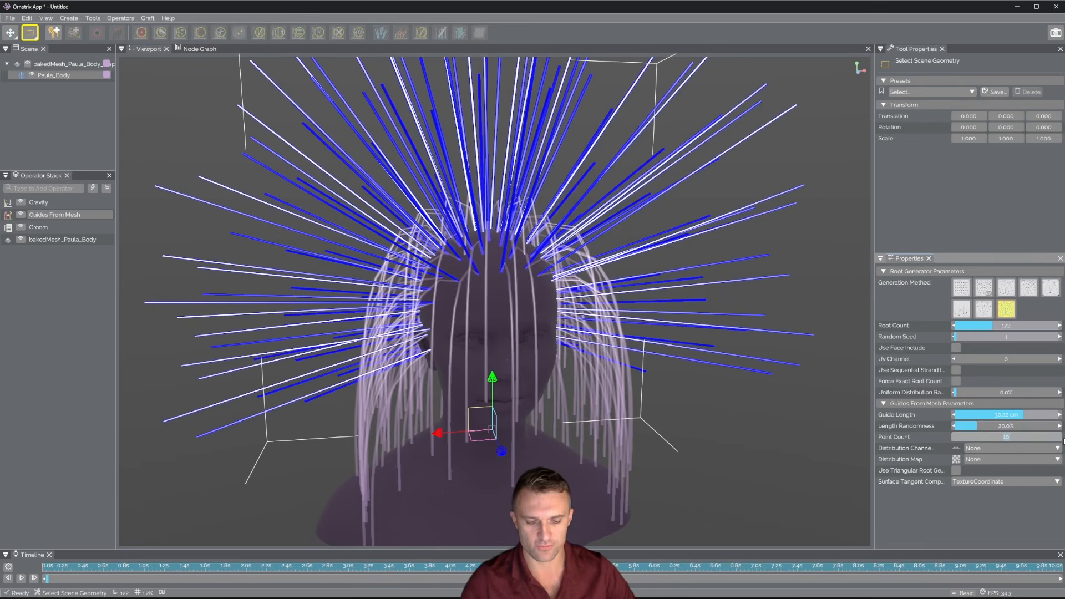
key(Return)
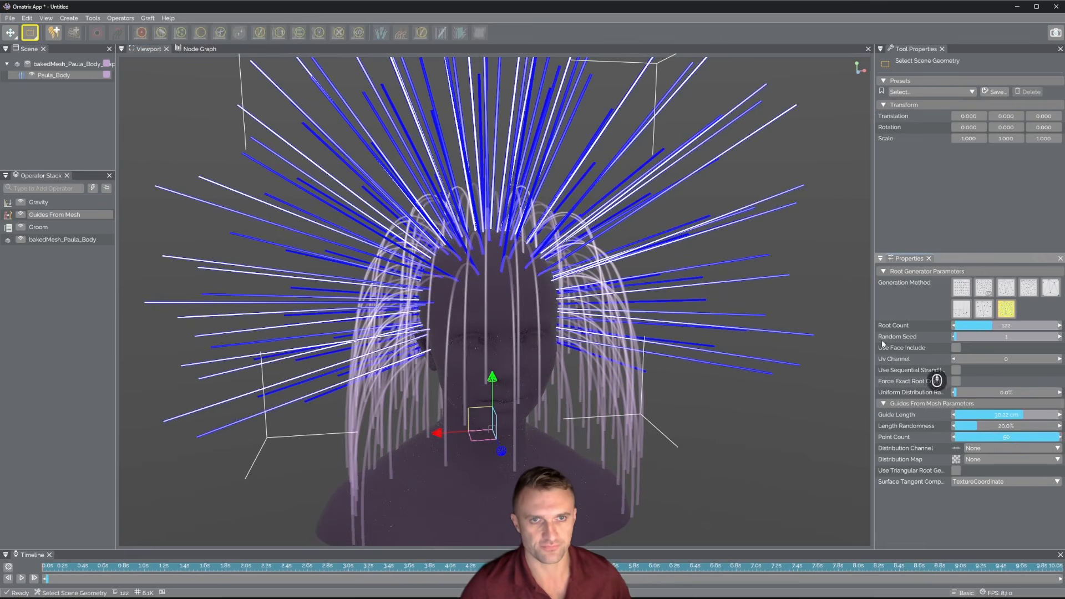
alt+right_drag(599, 309, 473, 223)
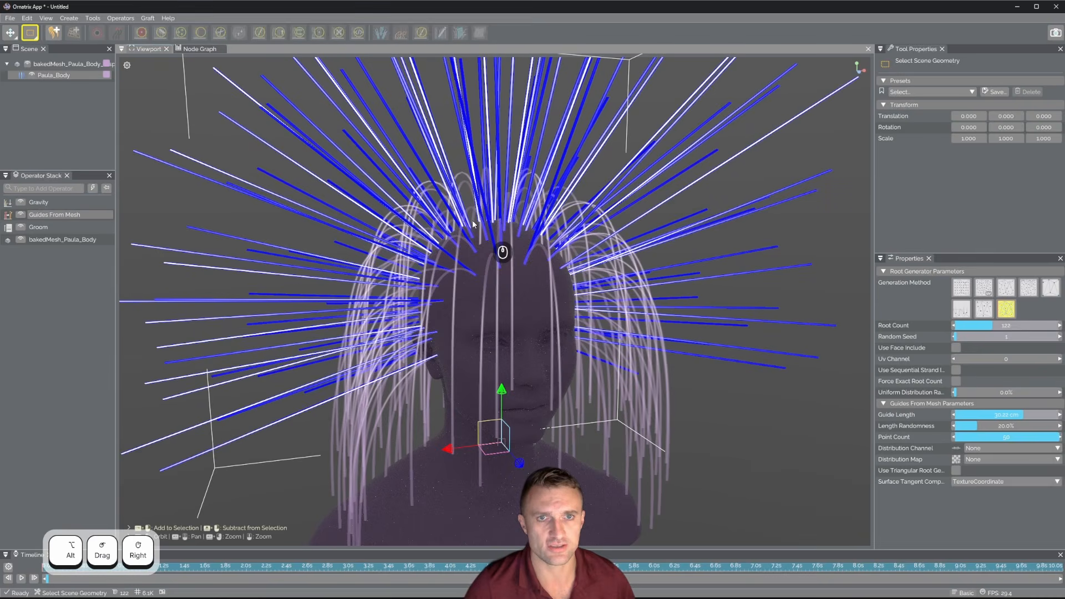
Select the Gravity operator and compare the draped guides with the long-hair reference photo in the browser
click(38, 202)
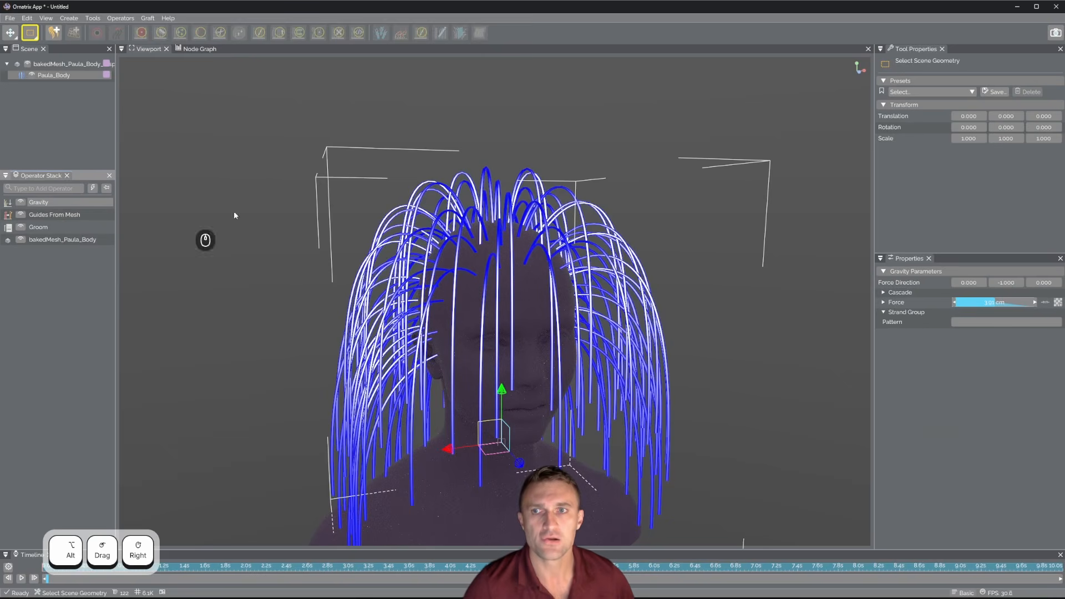
alt+drag(671, 294, 545, 276)
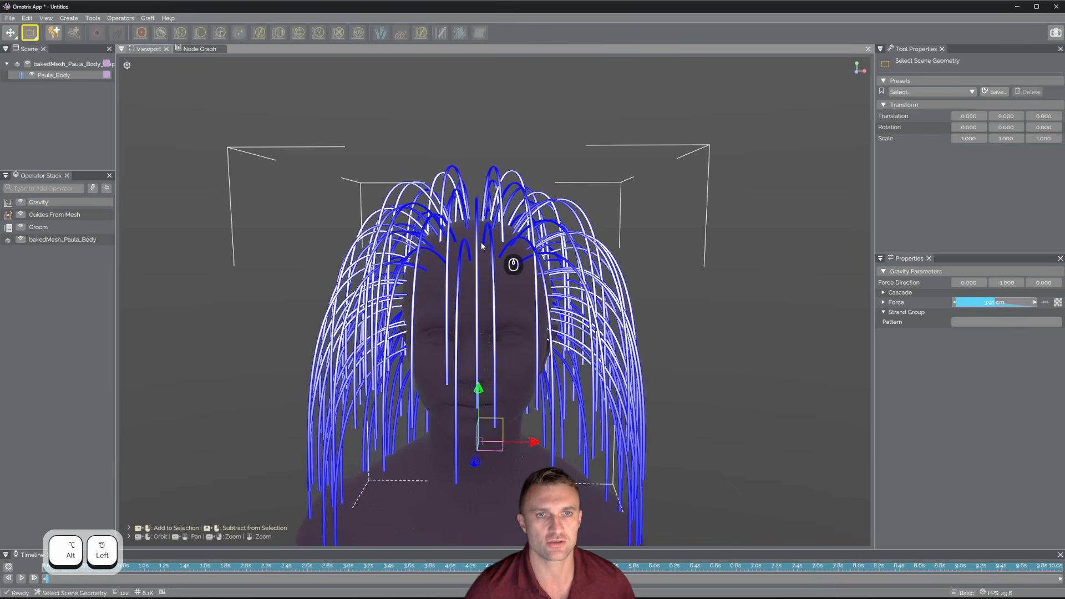
drag(1064, 81, 774, 80)
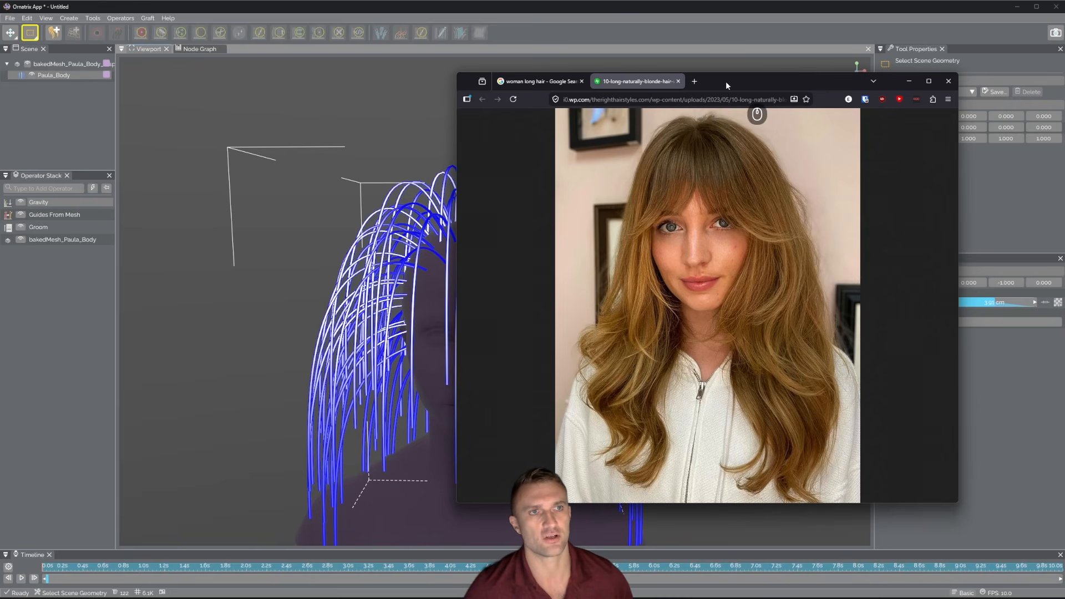
drag(727, 83, 1064, 83)
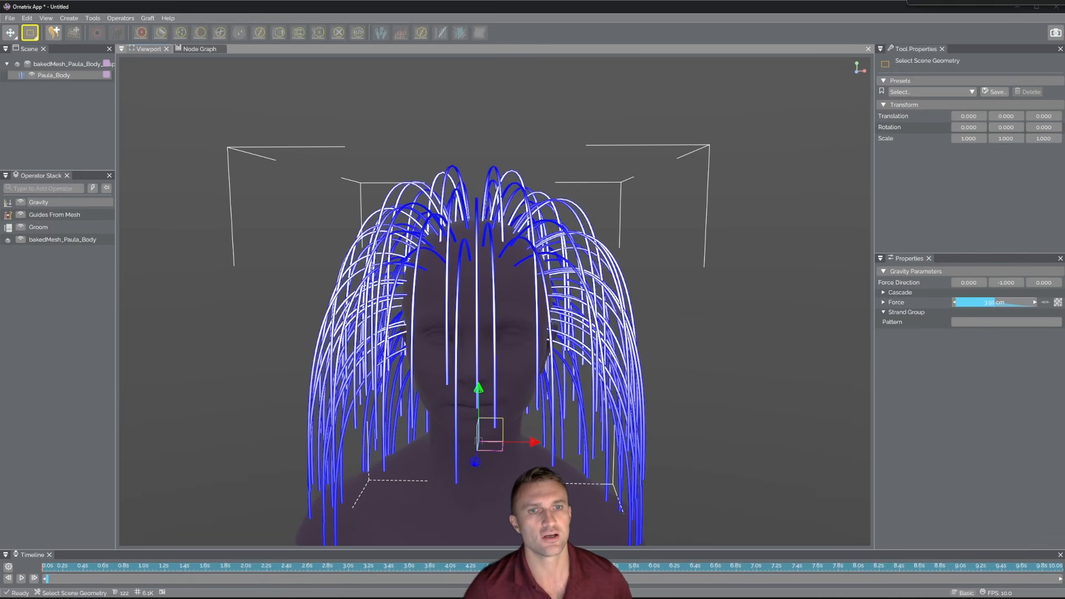
Enable the Cascade option of the Gravity operator and reduce its amount to about 3.4
click(883, 293)
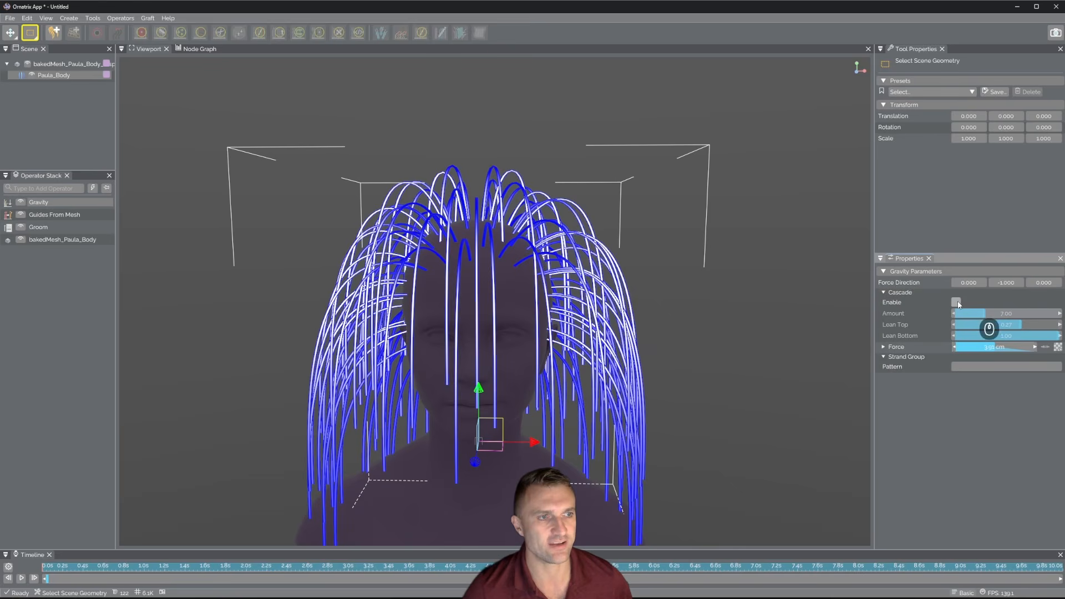
click(957, 303)
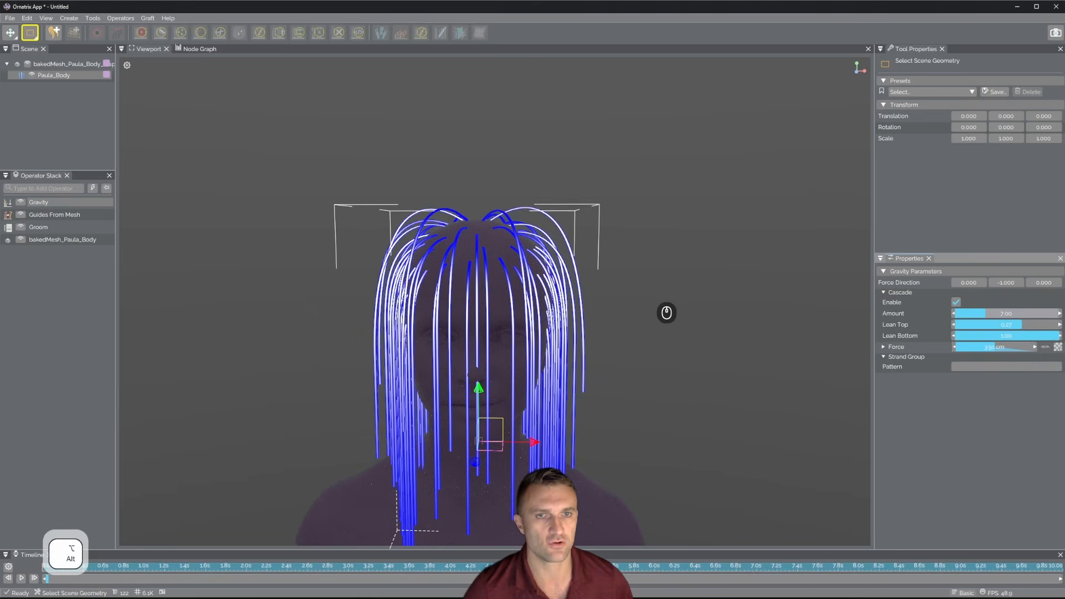
alt+drag(669, 312, 715, 311)
drag(987, 317, 973, 315)
alt+drag(654, 320, 661, 294)
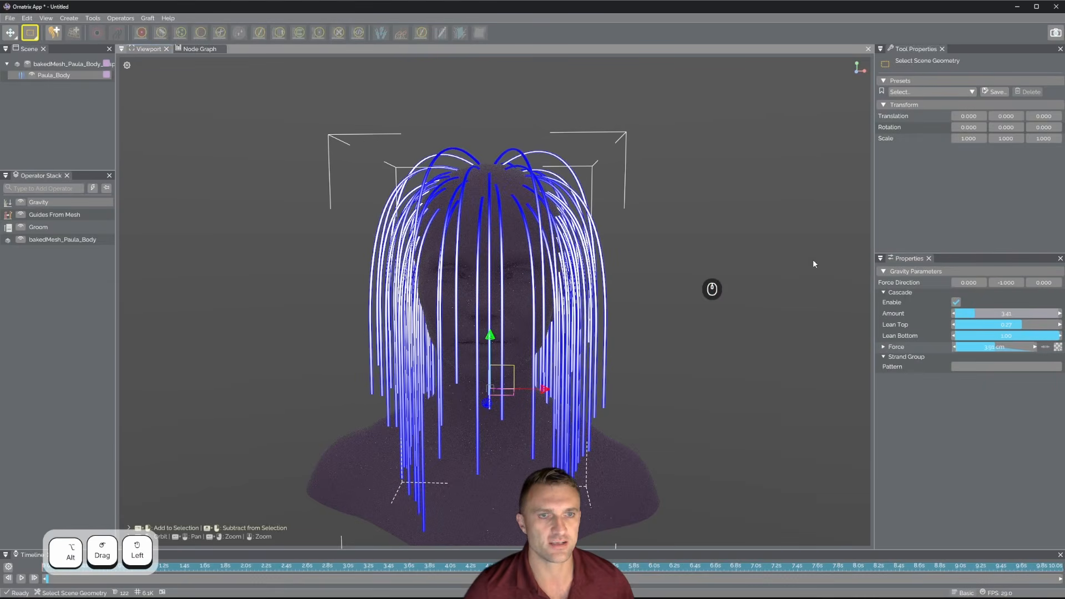
Fine-tune the Gravity operator's Lean Top and Force, and check the hair volume from several sides
drag(1023, 329, 1002, 360)
click(884, 348)
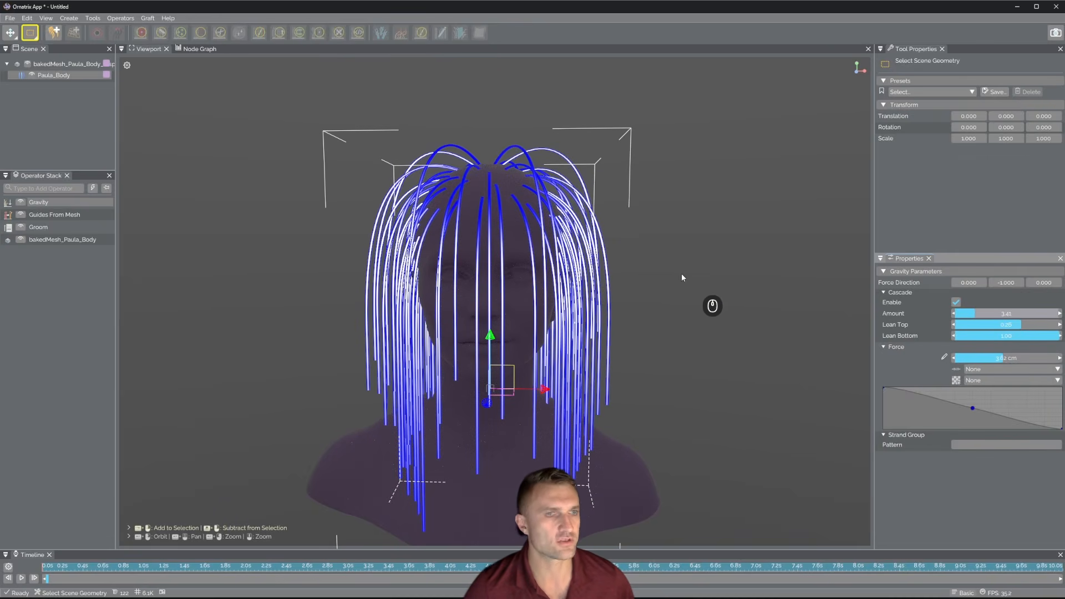
mouse_move(592, 309)
alt+mouse_down()
mouse_move(638, 331)
mouse_move(630, 307)
mouse_move(606, 306)
alt+mouse_up()
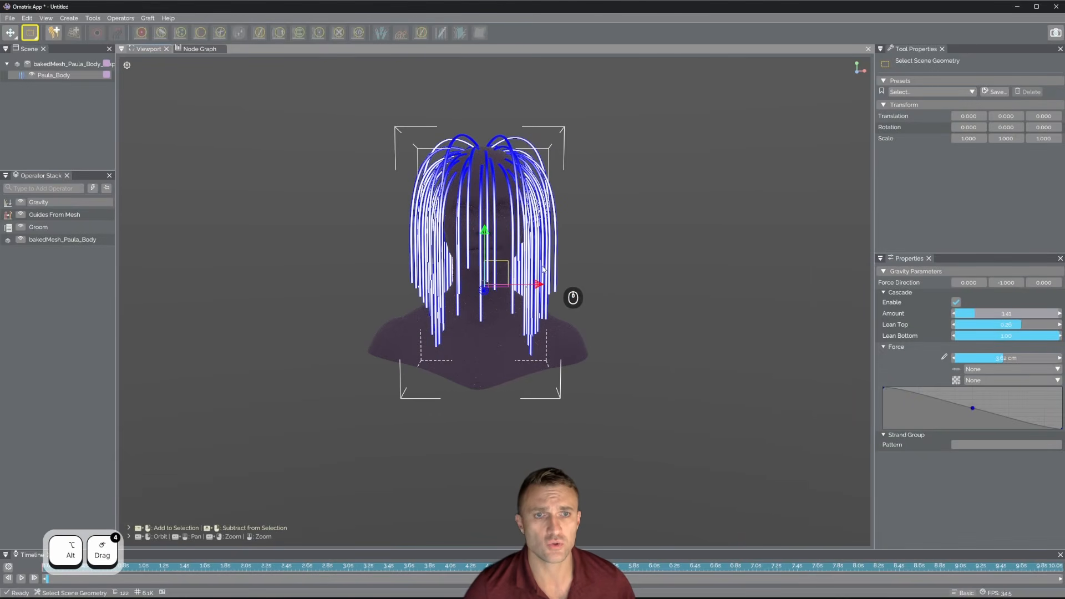
alt+drag(524, 259, 584, 261)
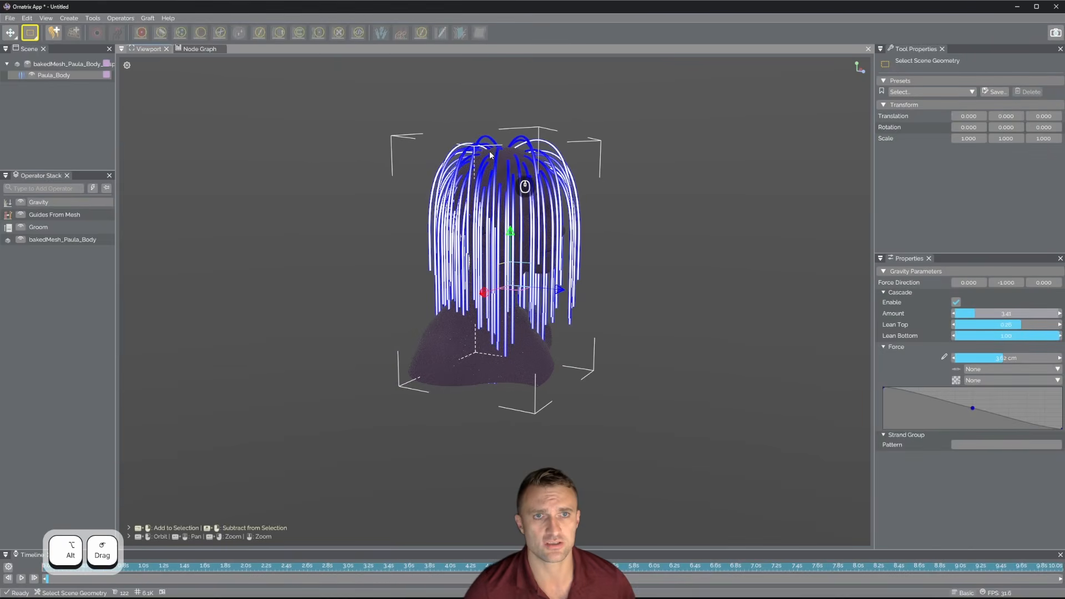
alt+drag(636, 307, 516, 306)
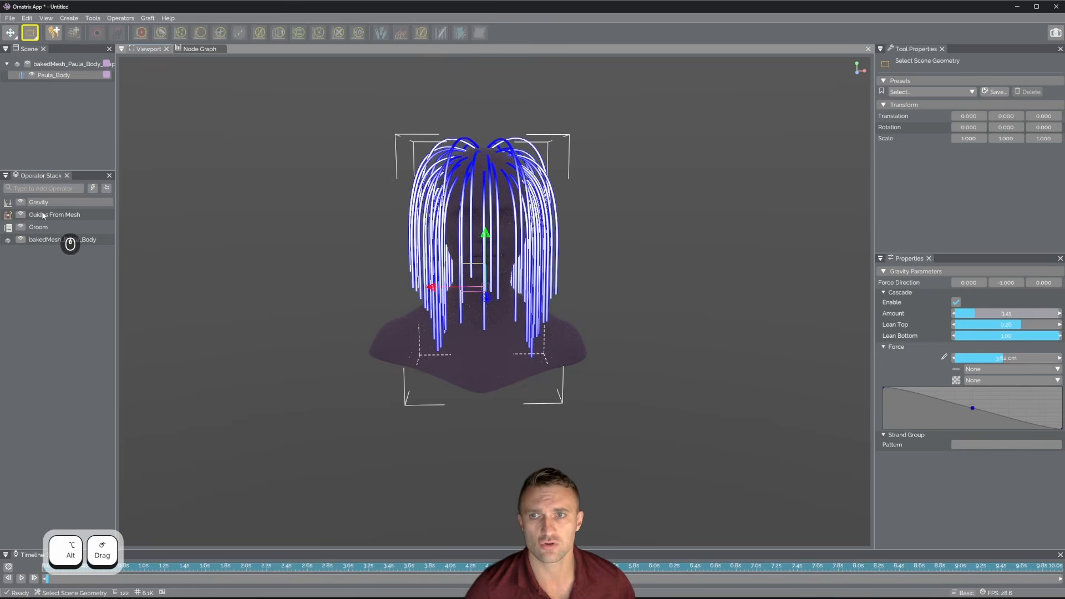
Increase the guide length in Guides From Mesh to about 50 cm and compare it with the reference photo
click(43, 215)
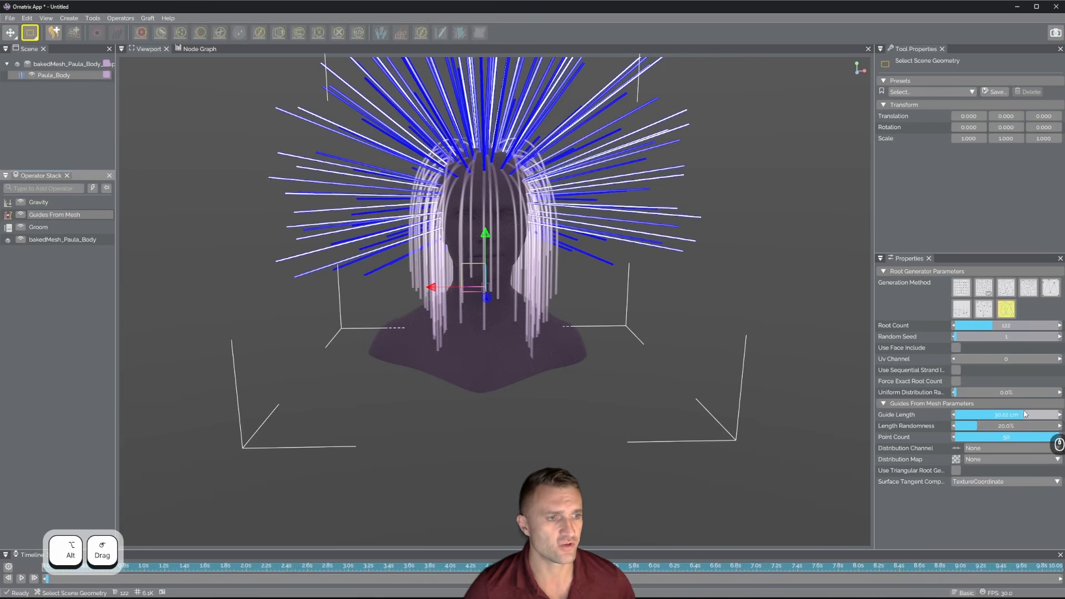
drag(1025, 419, 1033, 415)
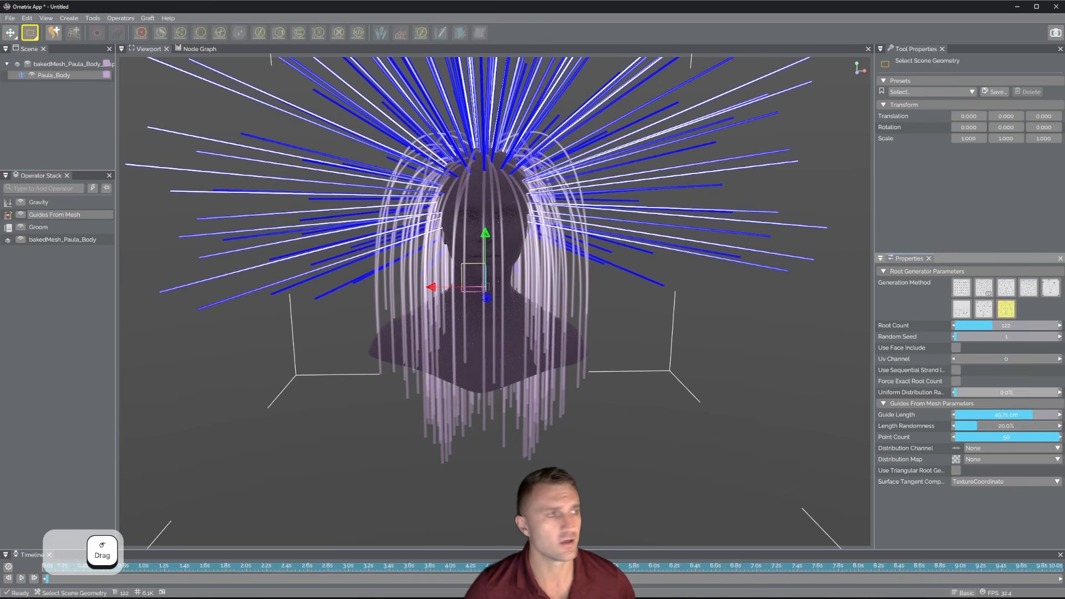
drag(1064, 99, 865, 97)
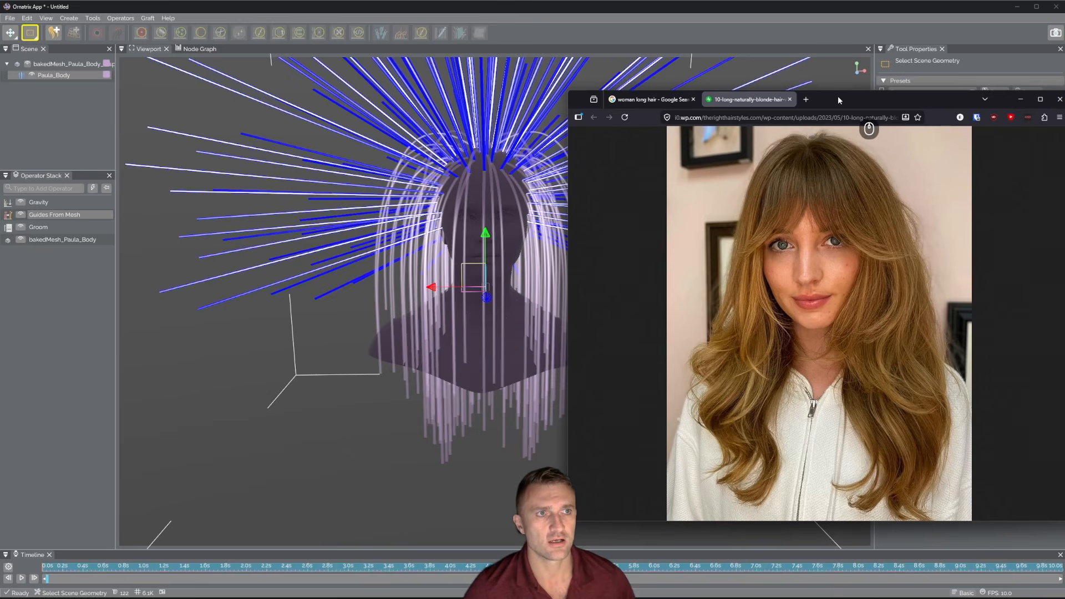
drag(843, 99, 1064, 6)
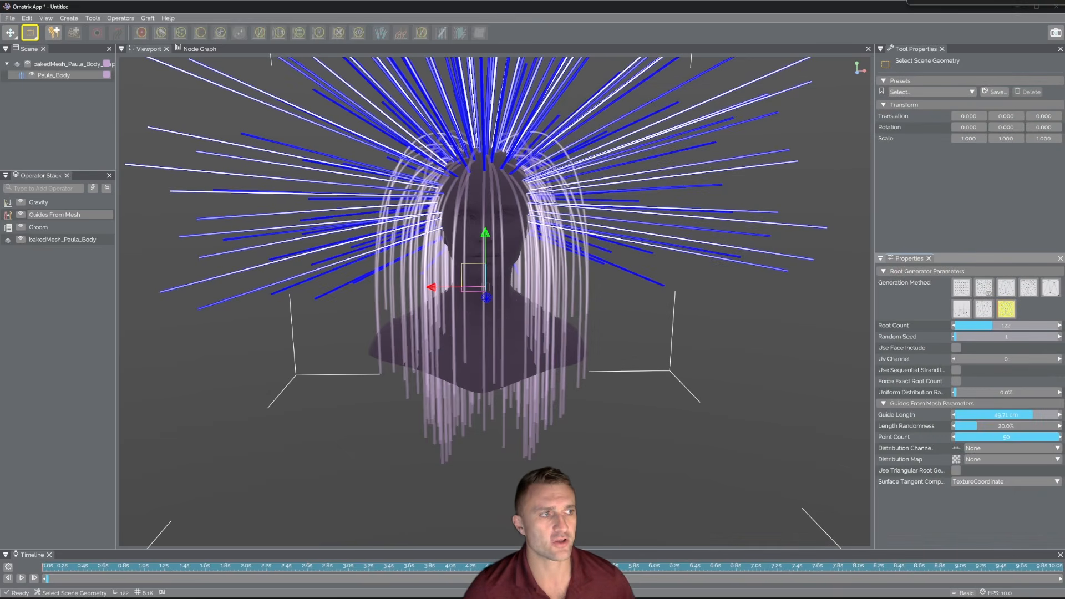
mouse_move(514, 341)
alt+mouse_down()
mouse_move(536, 342)
mouse_move(514, 344)
alt+mouse_up()
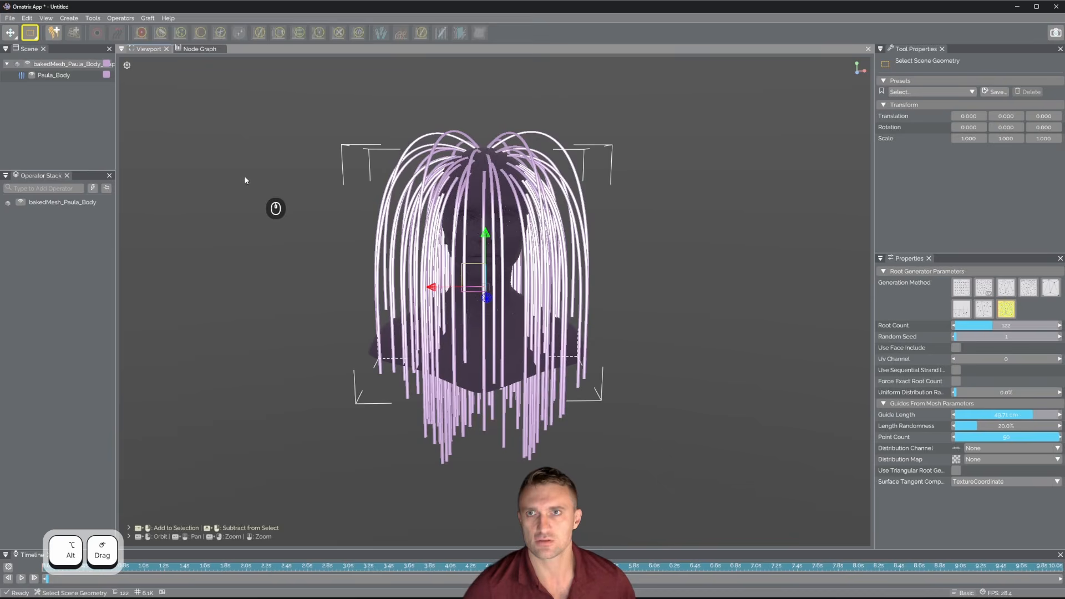
Reselect the Paula_Body groom in the scene and its Gravity operator
key(ctrl+z)
key(ctrl+y)
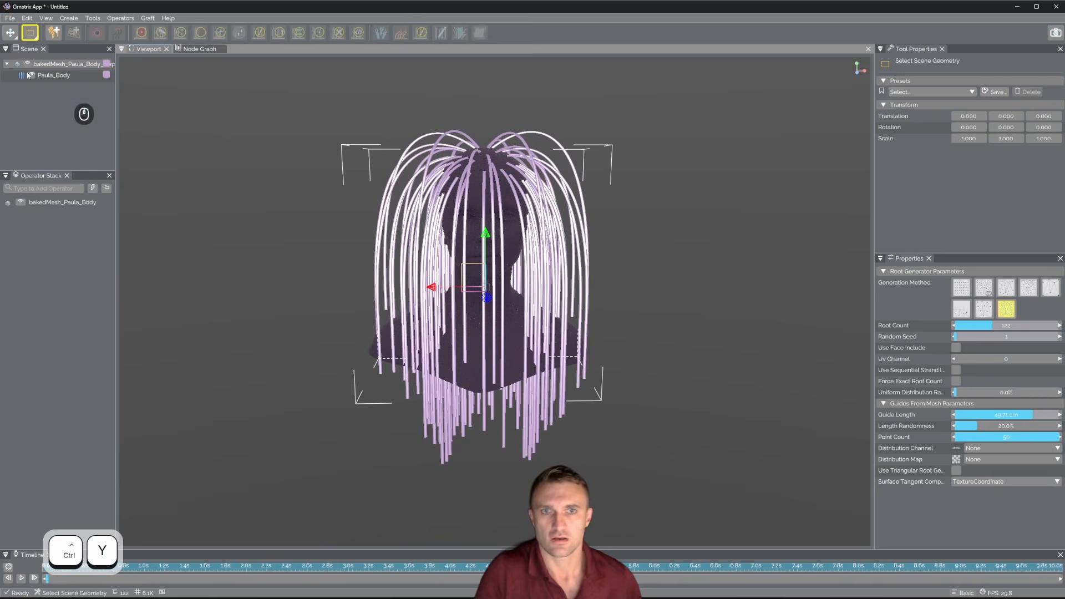
click(58, 76)
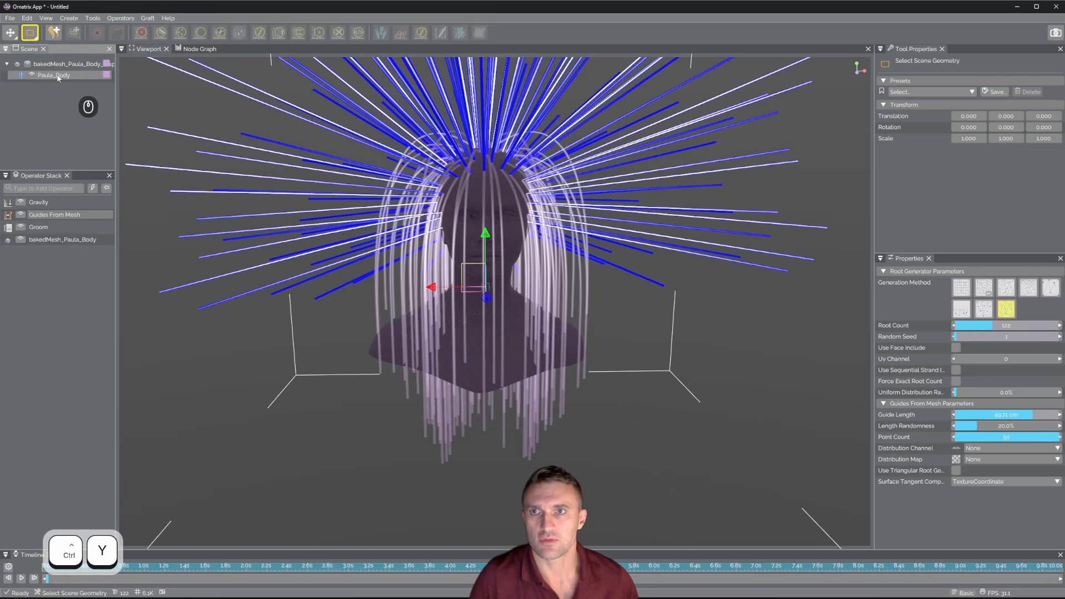
click(44, 203)
key(ctrl+y)
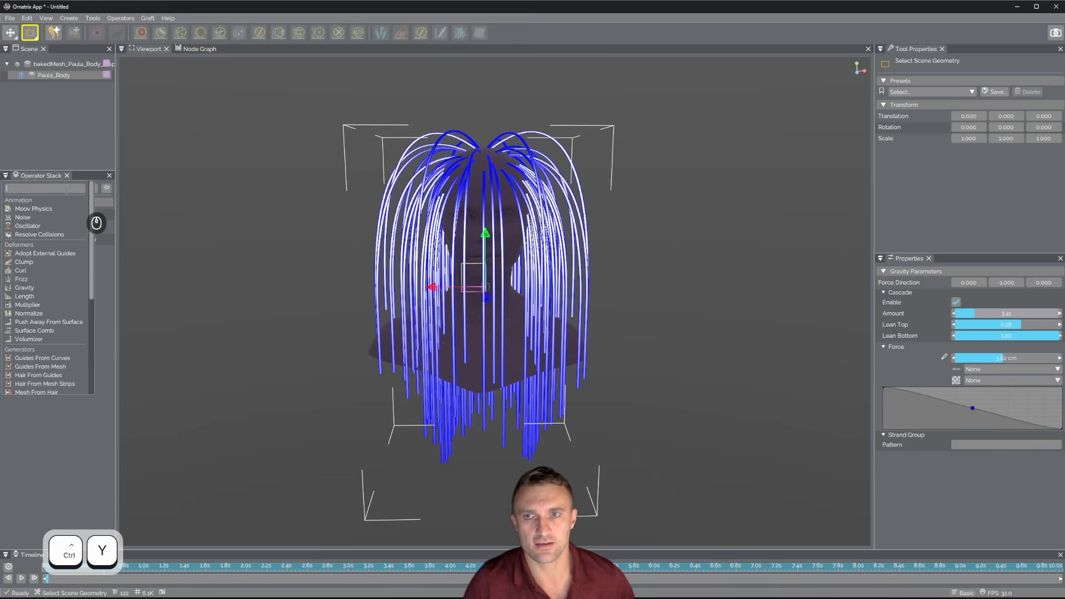
Add a Push Away From Surface operator above Gravity and inspect how the guides collide with the face and shoulders
text(push)
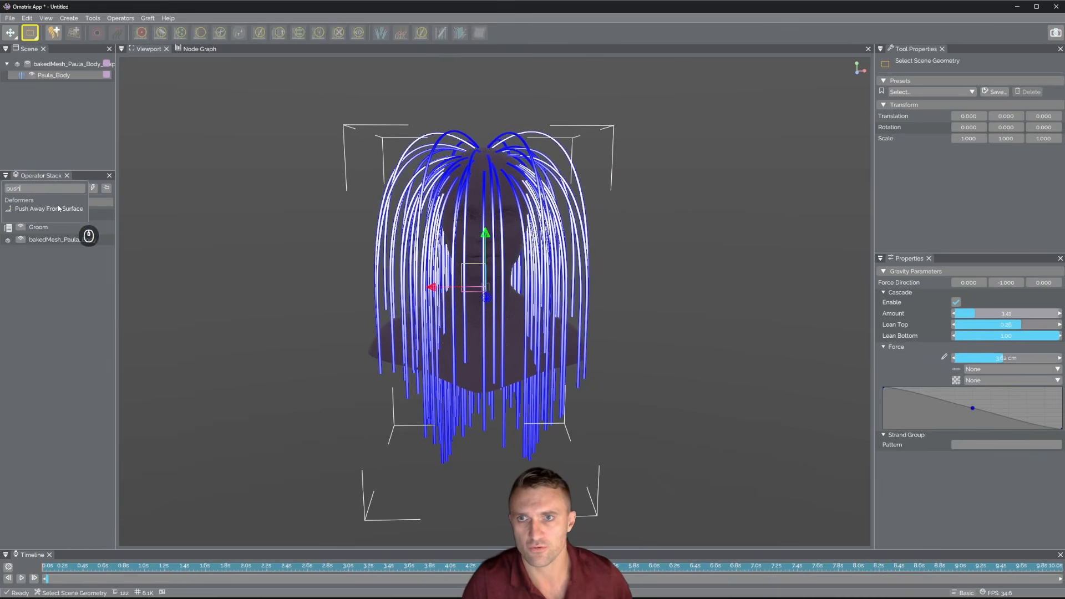
click(59, 210)
key(alt)
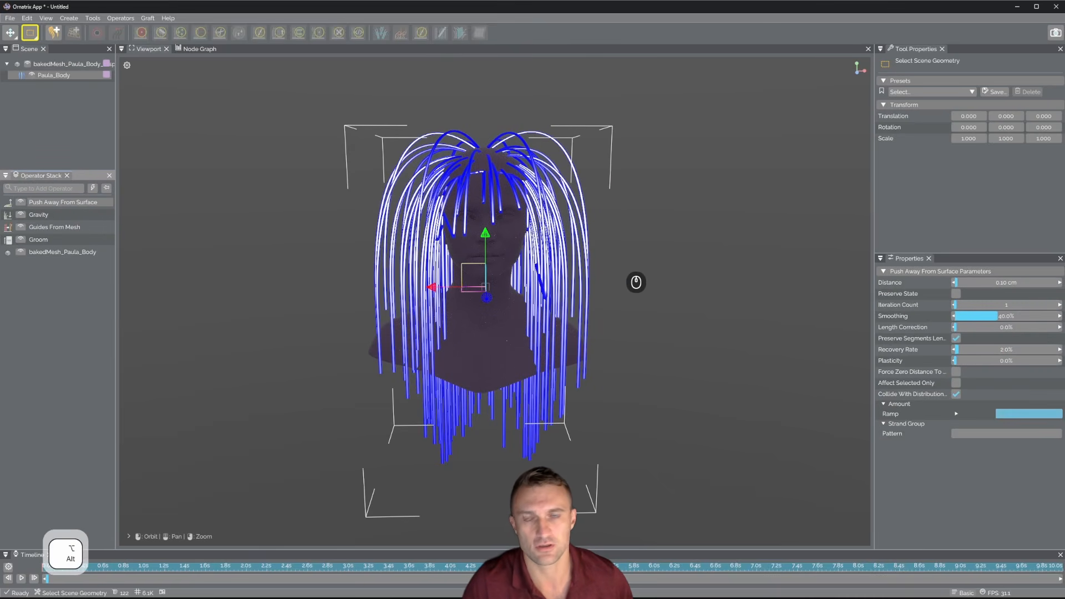
alt+drag(621, 284, 661, 297)
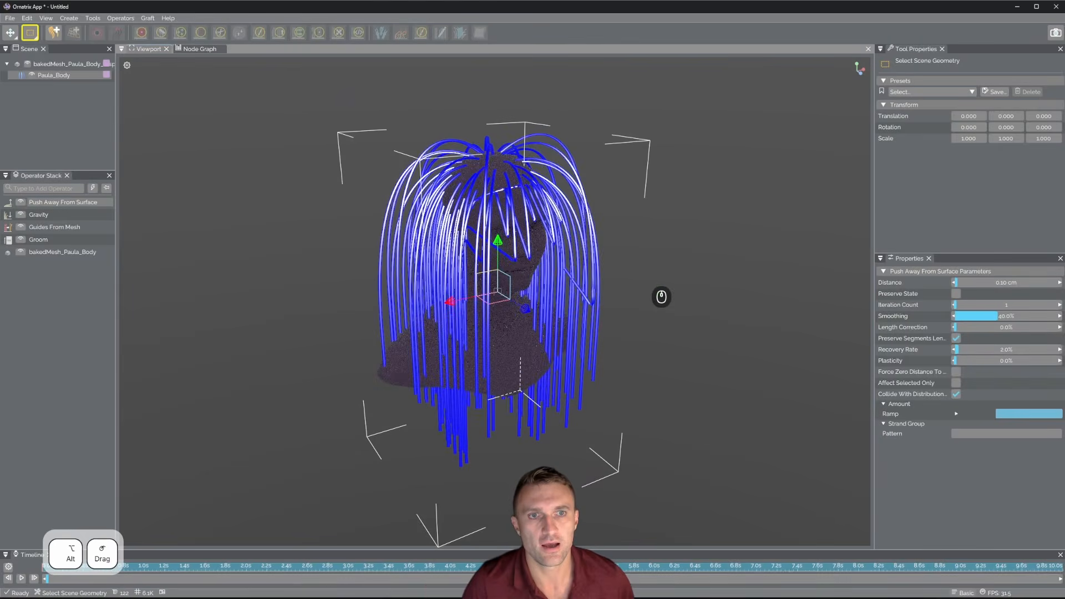
alt+right_drag(661, 297, 669, 311)
alt+right_drag(637, 277, 642, 260)
alt+middle_drag(644, 253, 644, 271)
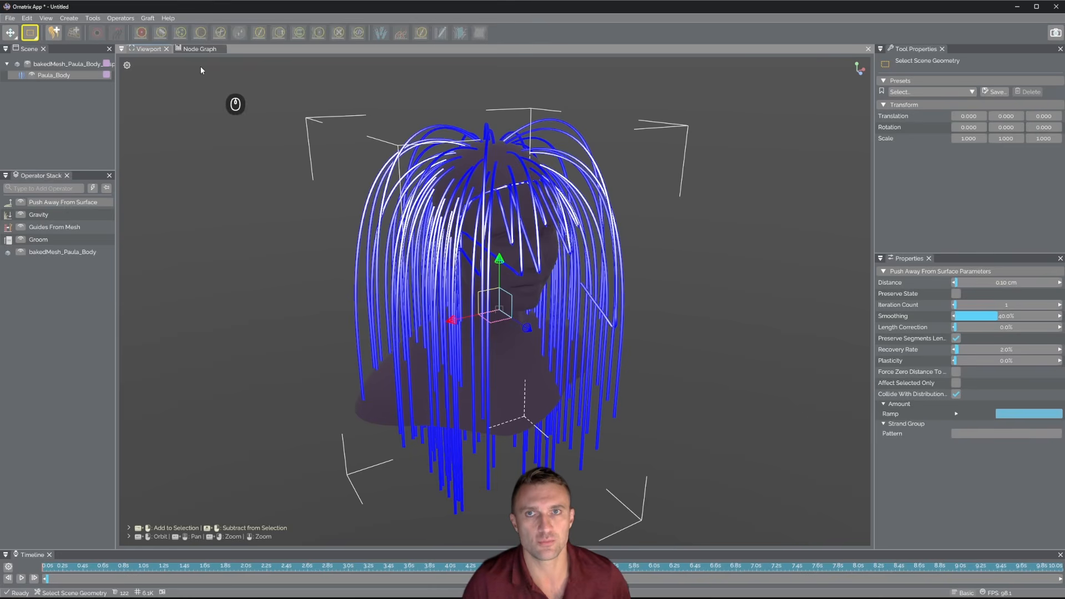
Connect the bakedMesh_Paula_Body output to the CharacterMesh input of Guides From Mesh, and inspect the guides' collisions with the shoulders
click(196, 49)
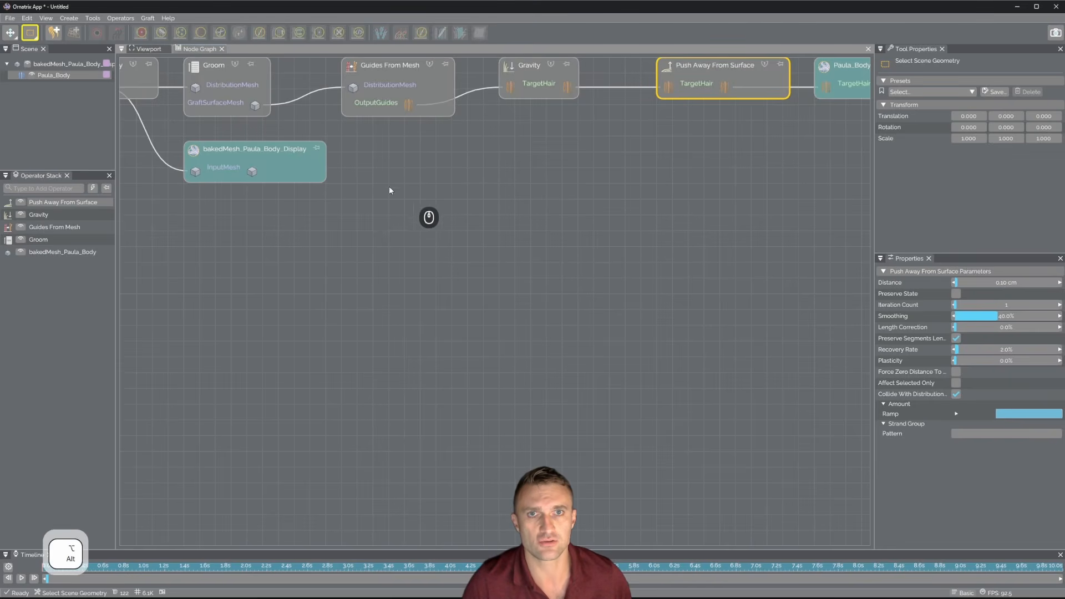
alt+middle_drag(428, 216, 524, 273)
mouse_move(530, 158)
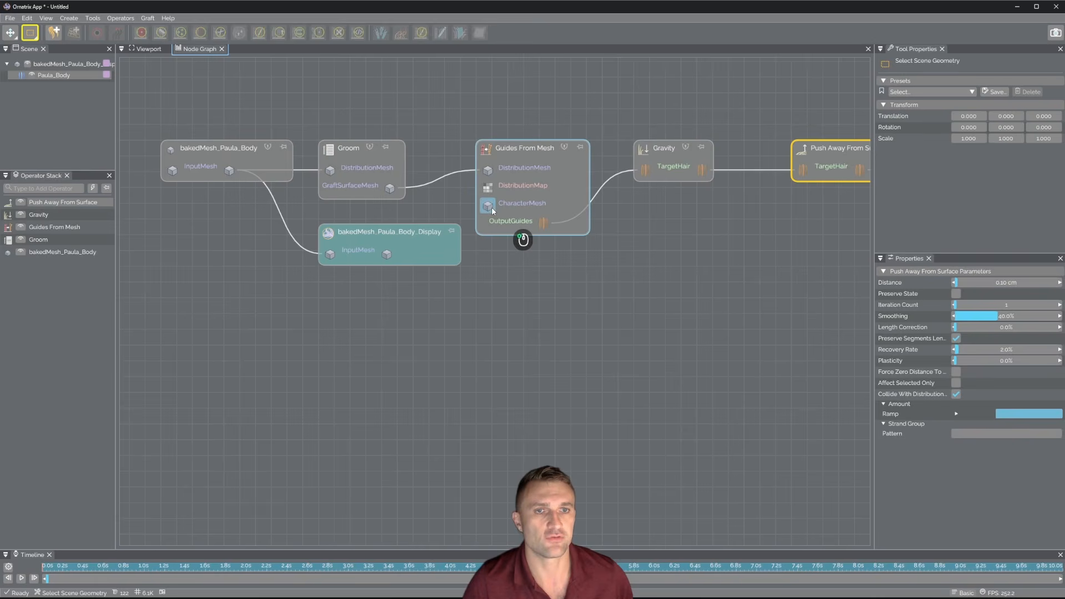
drag(488, 206, 253, 178)
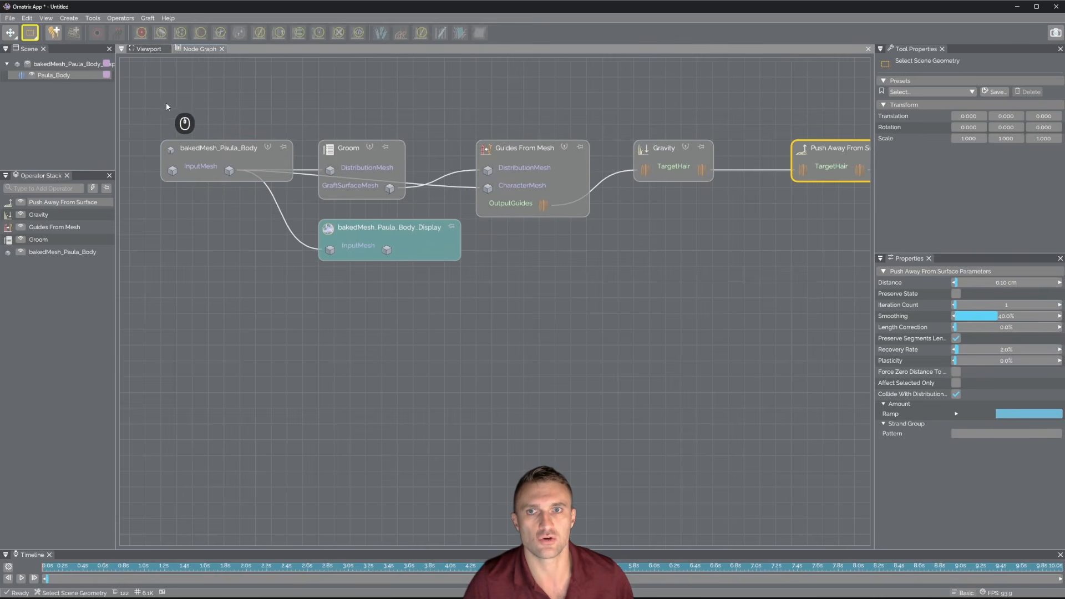
click(147, 49)
alt+drag(521, 300, 564, 385)
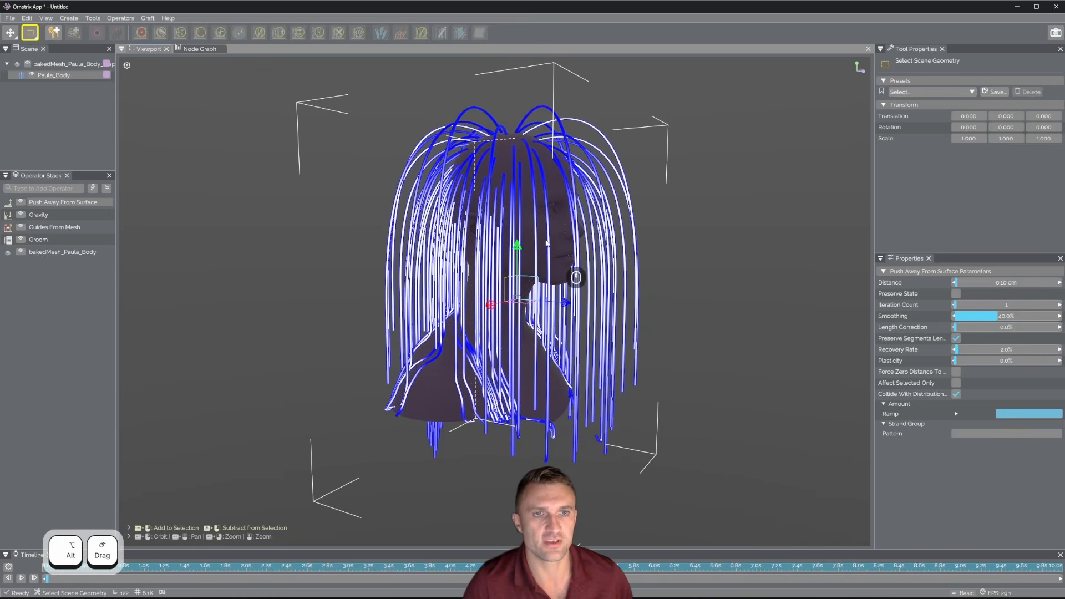
alt+drag(613, 354, 502, 357)
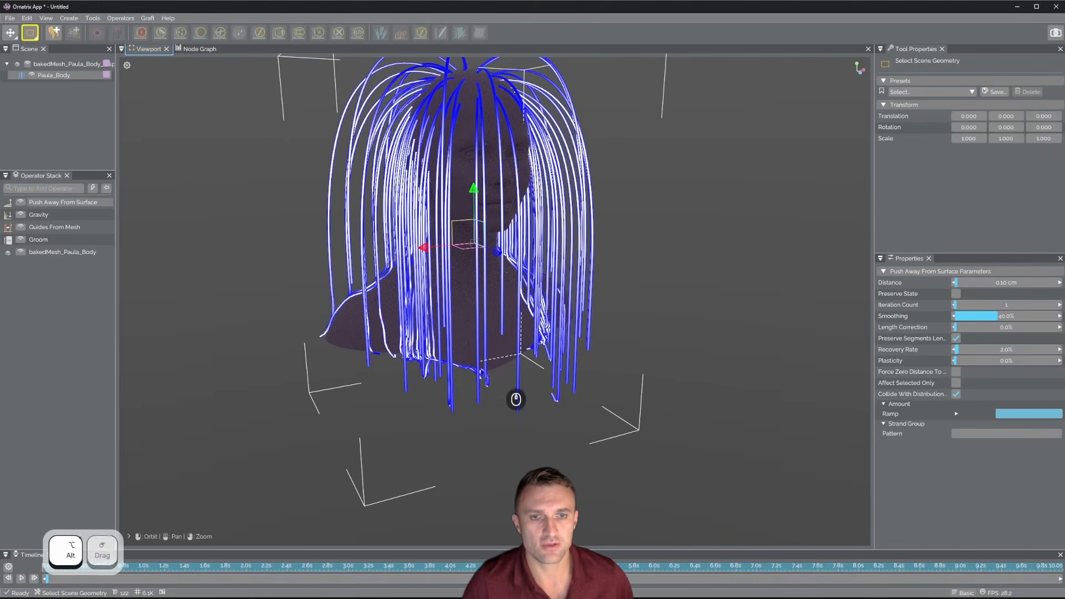
alt+drag(514, 397, 576, 325)
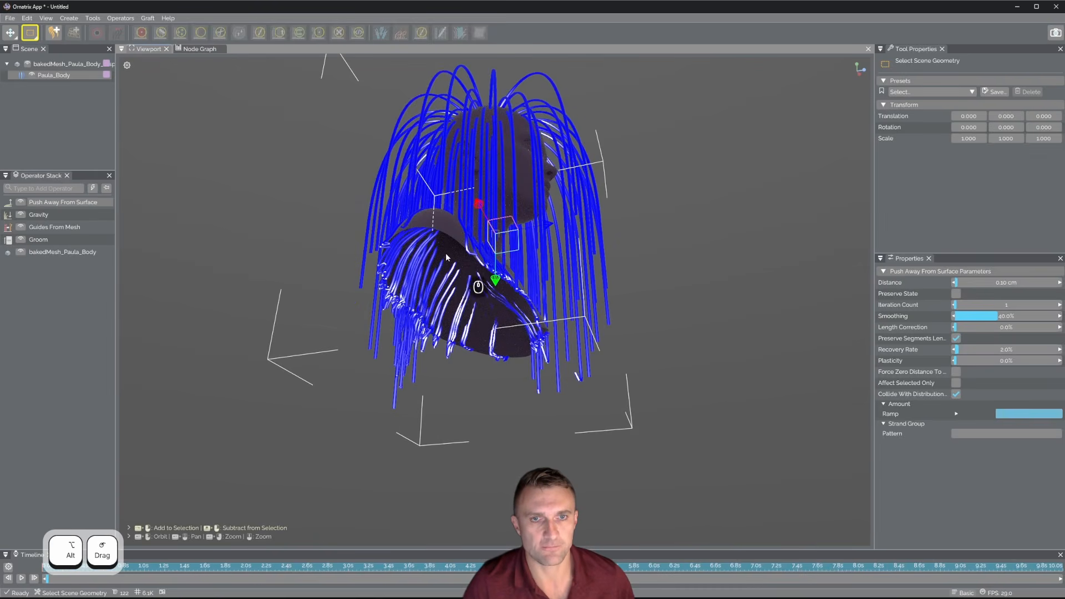
alt+drag(484, 340, 496, 424)
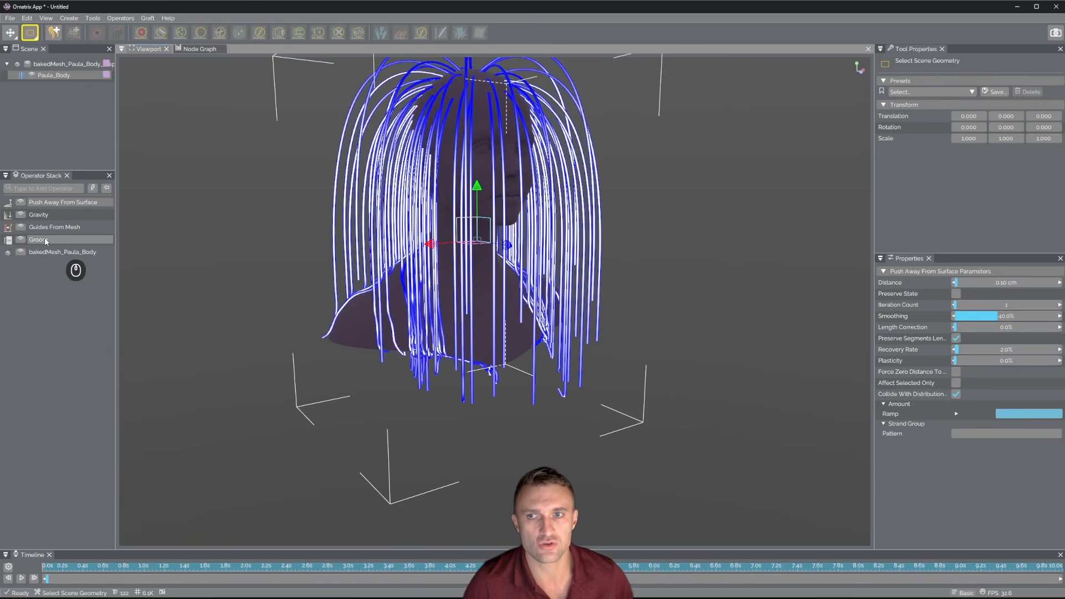
Add an Extrude Mesh operator directly above bakedMesh_Paula_Body in the operator stack
click(48, 253)
click(58, 253)
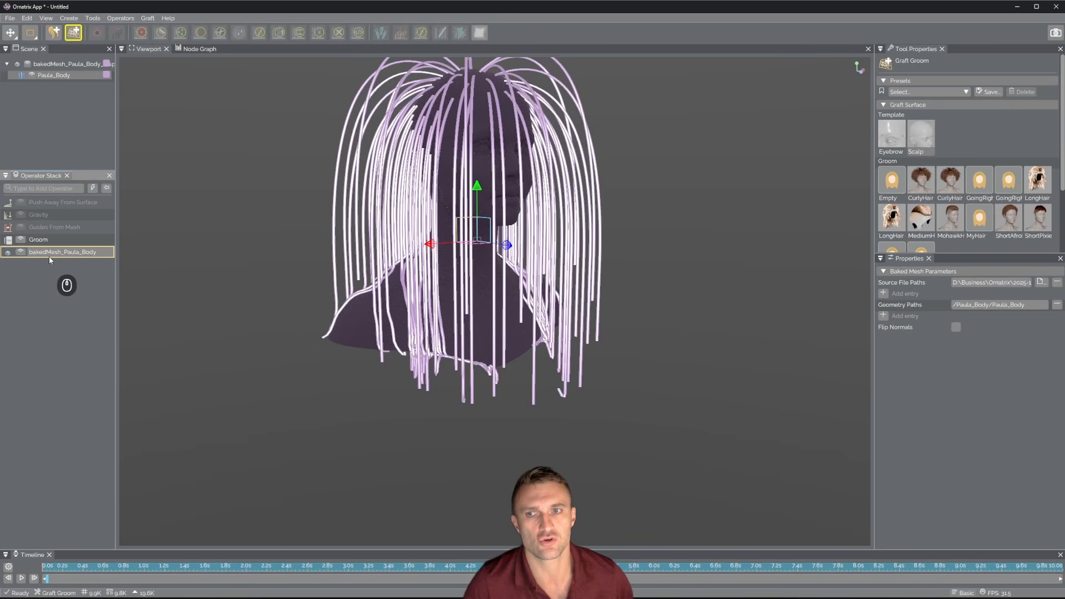
click(51, 189)
text(extr)
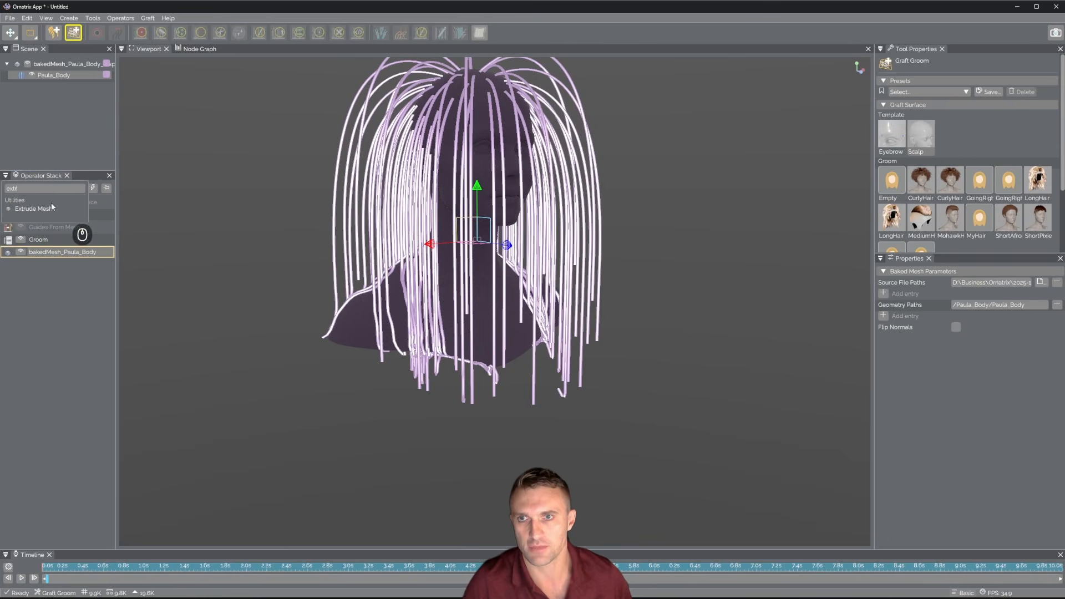
click(51, 208)
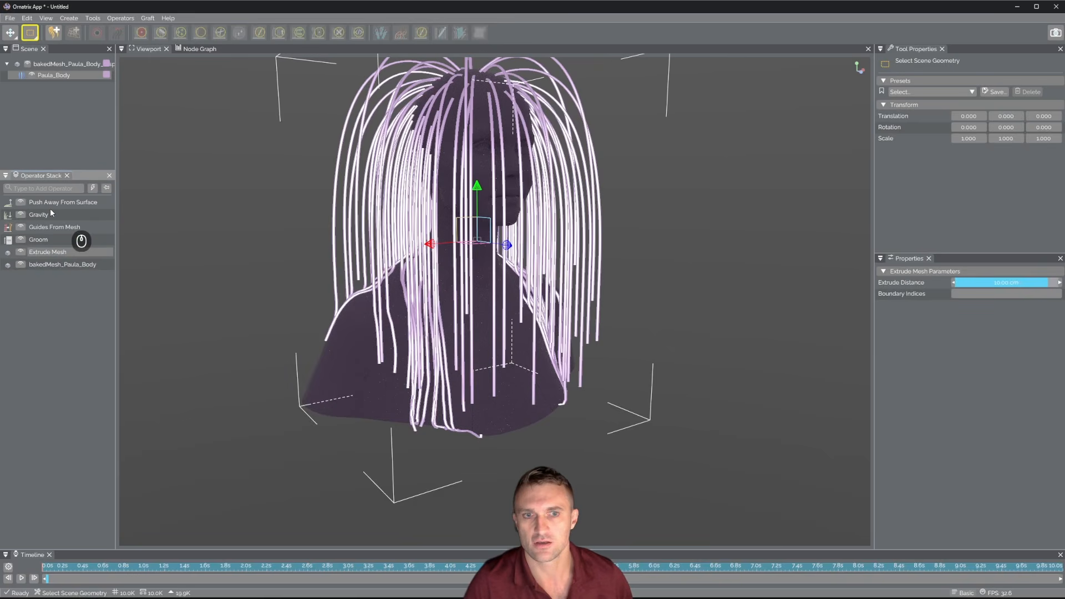
Increase the Extrude Distance to about 21.5 cm so the bust's lower edge extends further, and check the collisions around the head
alt+drag(399, 282, 458, 284)
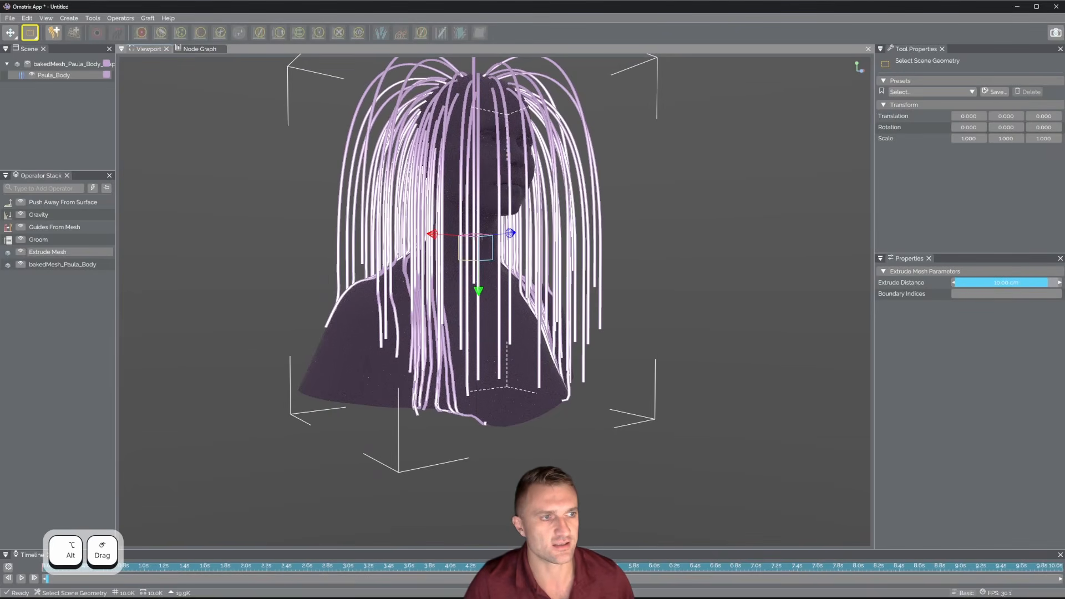
drag(1047, 284, 1050, 286)
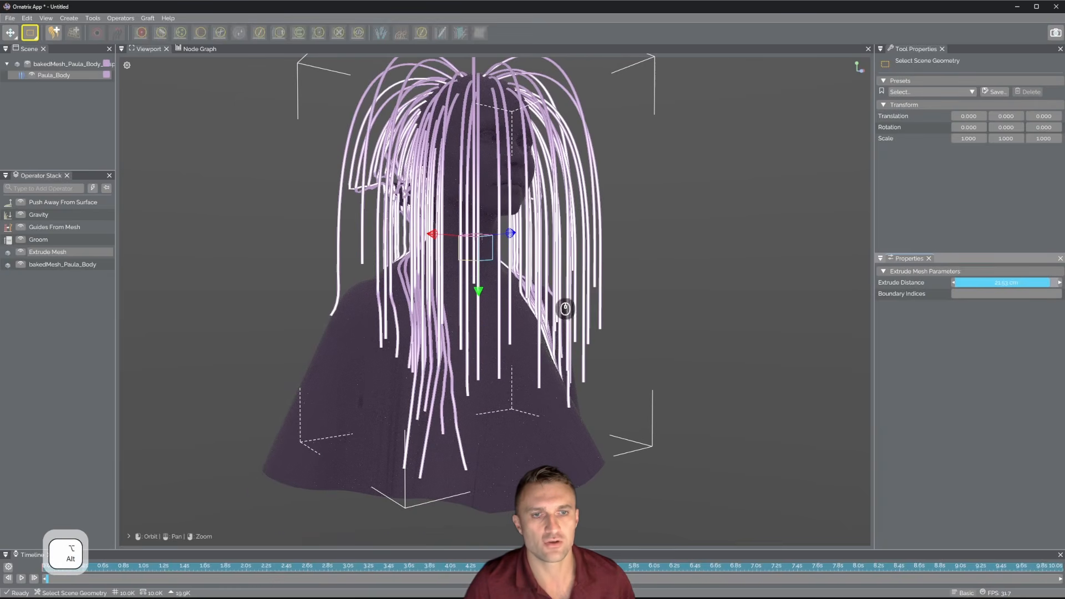
alt+drag(566, 304, 495, 309)
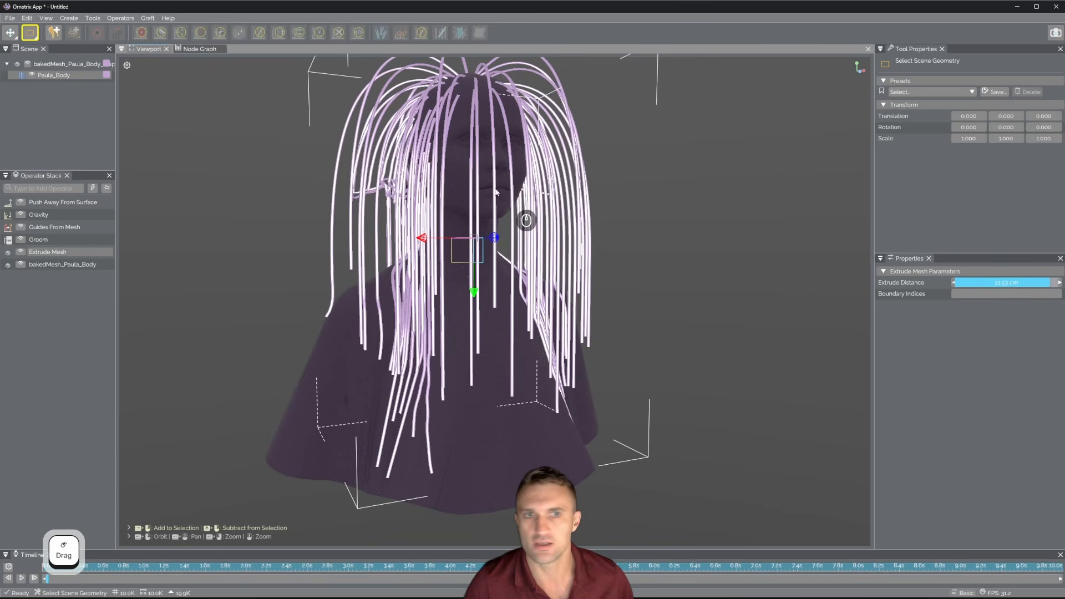
alt+drag(503, 192, 509, 234)
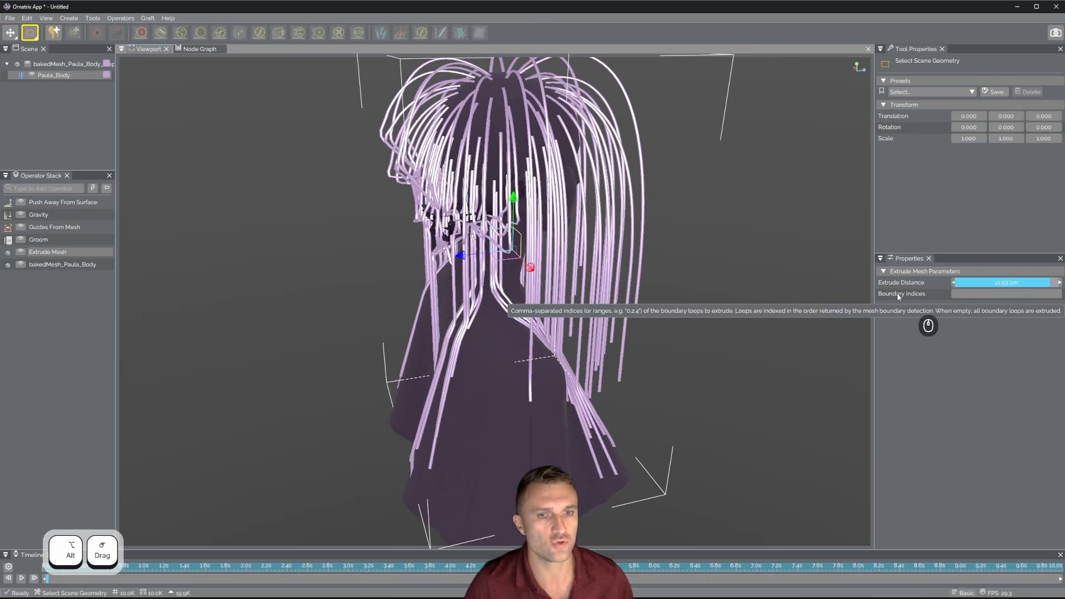
Set the Boundary Indices of Extrude Mesh to 0 to limit the extrusion to the bust's lower boundary, and check the front
click(968, 295)
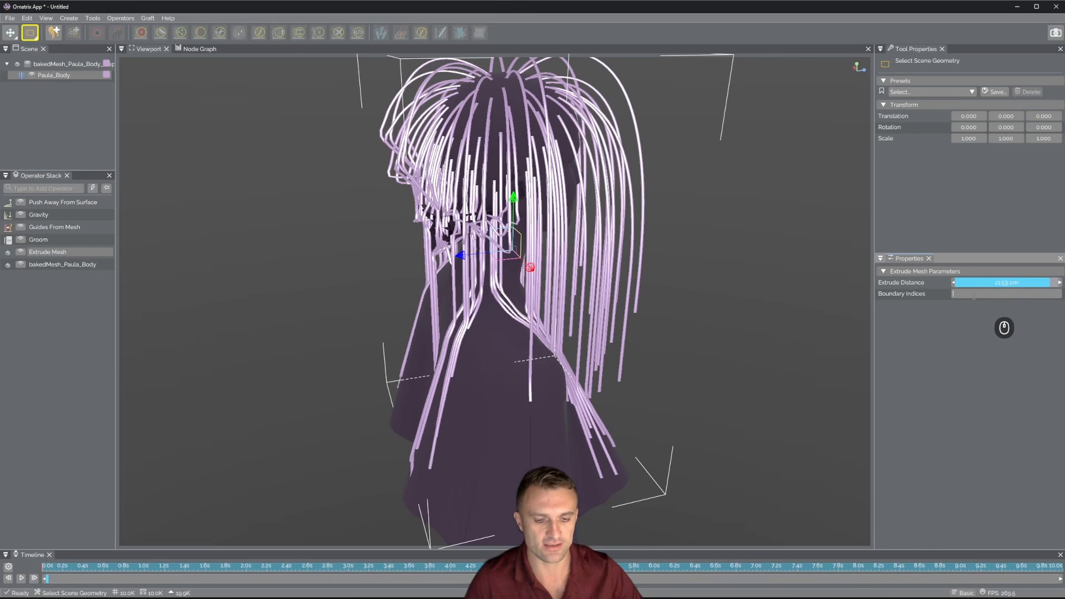
text(0)
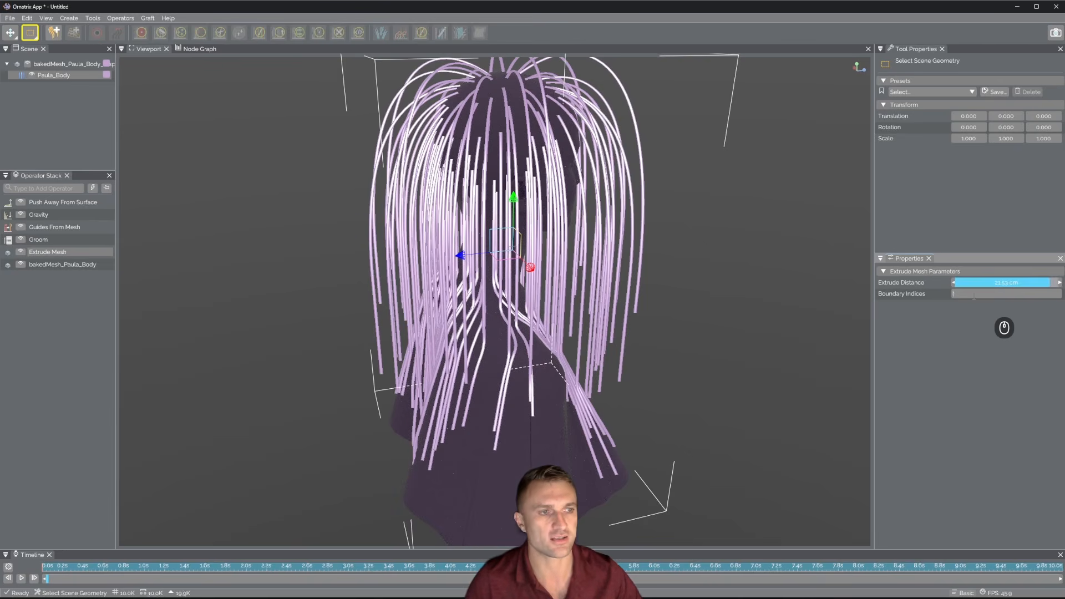
text(1)
key(BackSpace)
text(0)
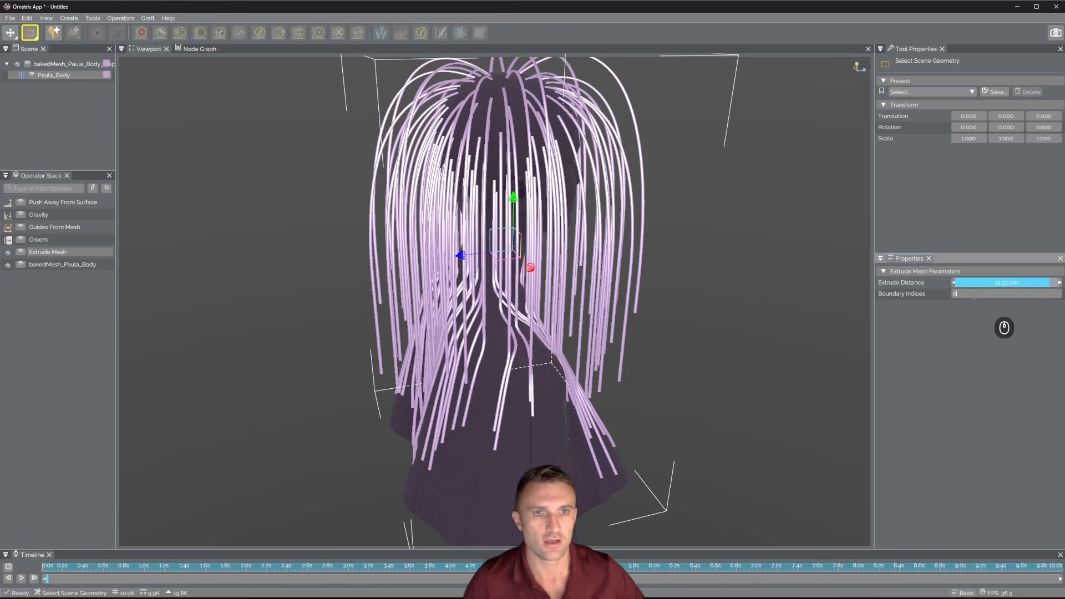
alt+drag(804, 344, 544, 341)
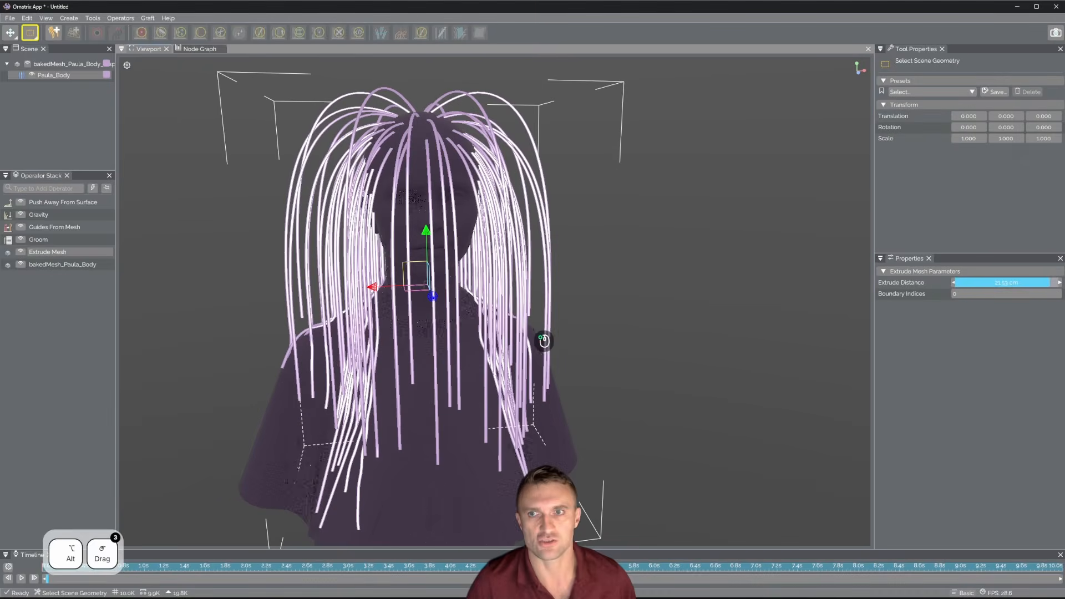
Raise the Push Away From Surface Distance to about 0.69 cm and its Smoothing to about 83%
click(63, 203)
alt+drag(566, 271, 621, 280)
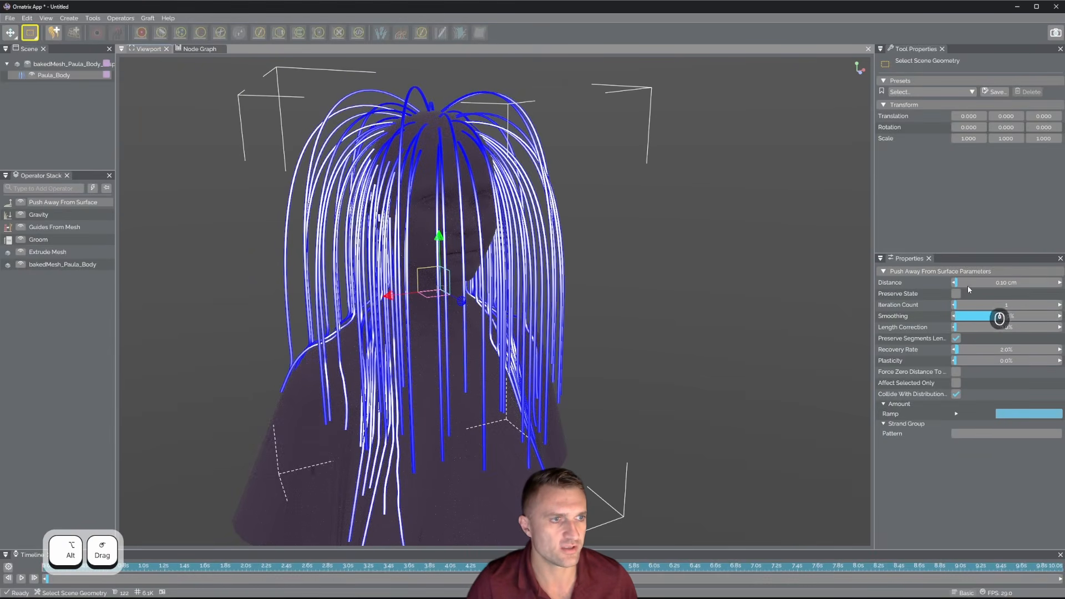
drag(959, 284, 1042, 319)
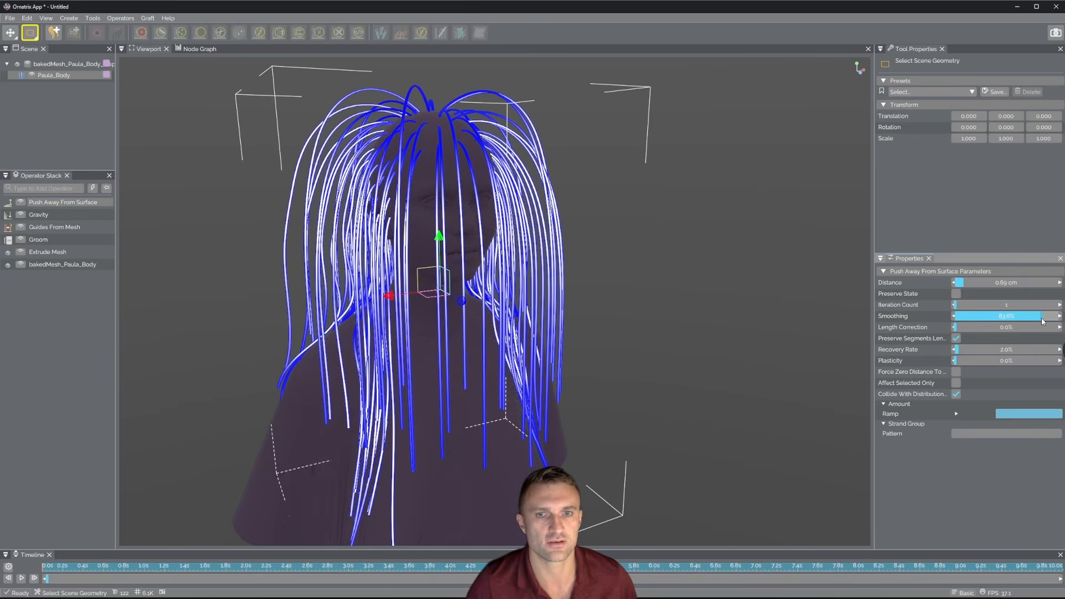
alt+drag(571, 361, 538, 364)
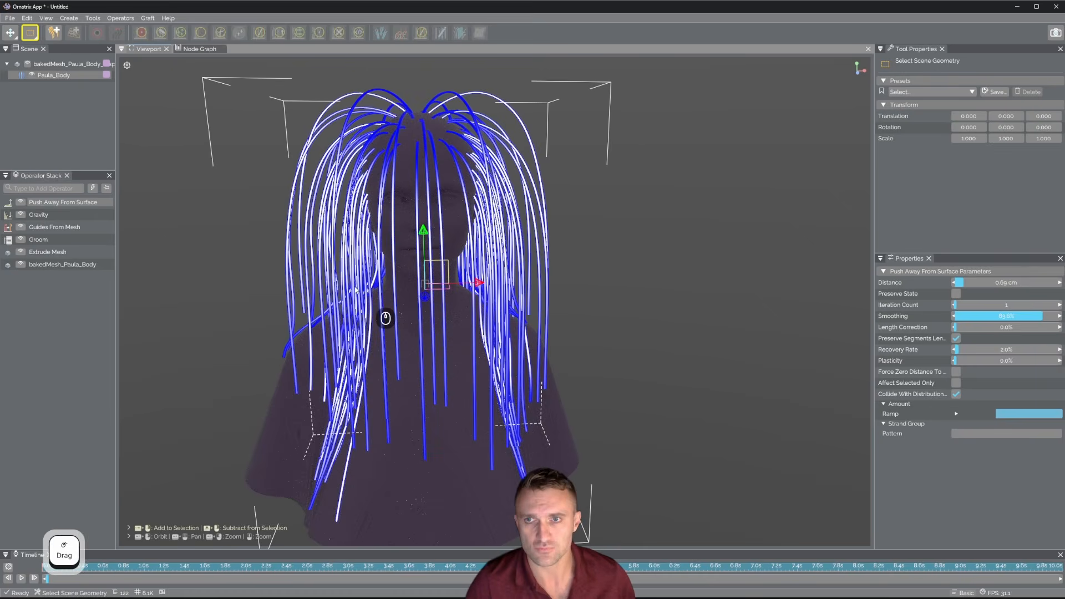
Bring the long-hair reference photo beside the groom, compare the hair shape and volume, and move the photo away
drag(1064, 119, 813, 93)
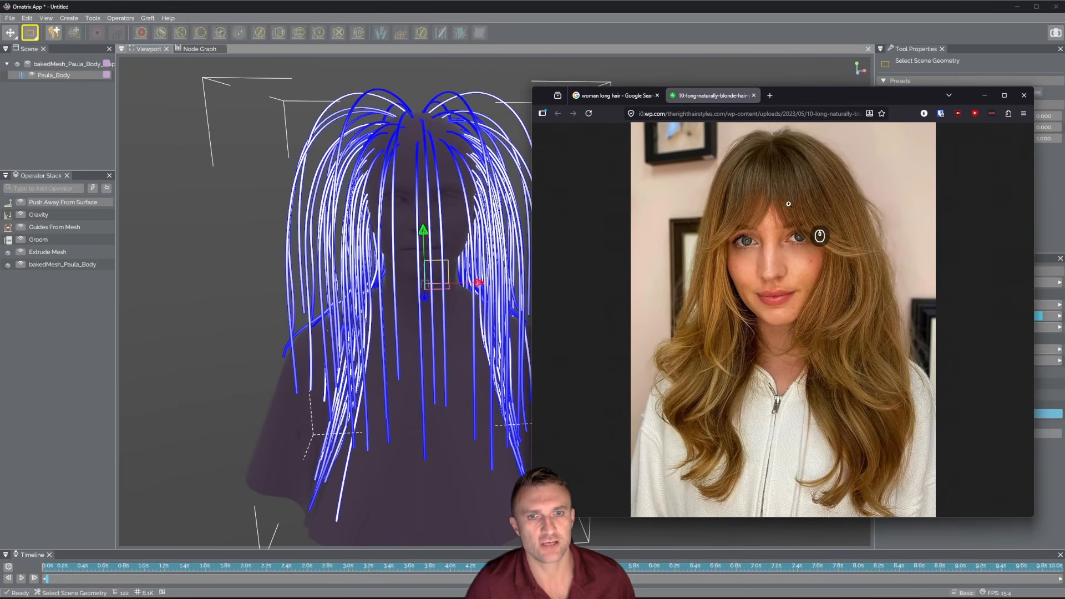
drag(796, 96, 845, 67)
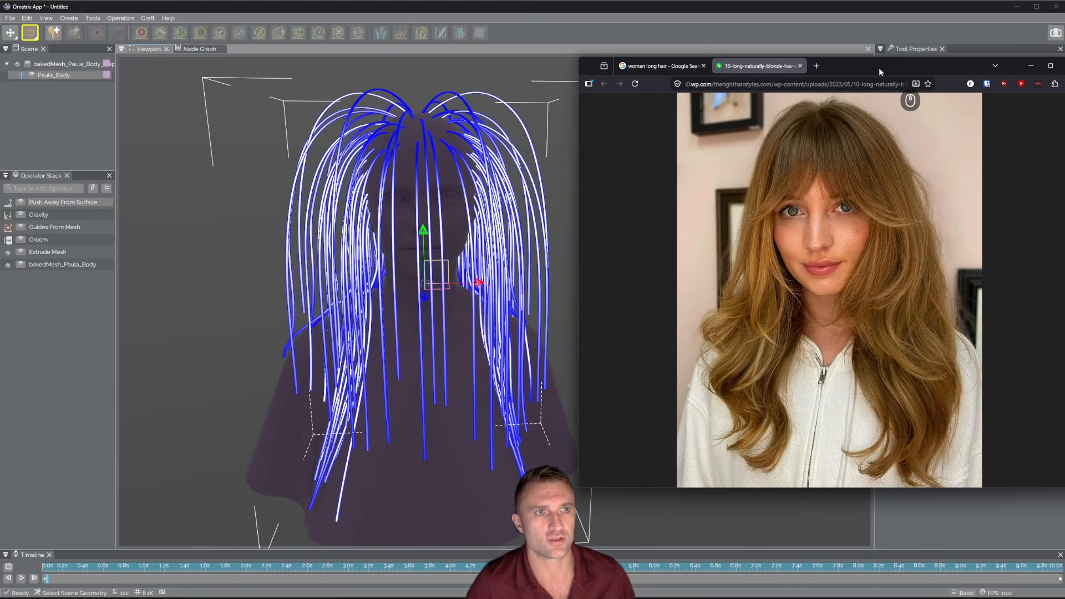
drag(878, 68, 1064, 69)
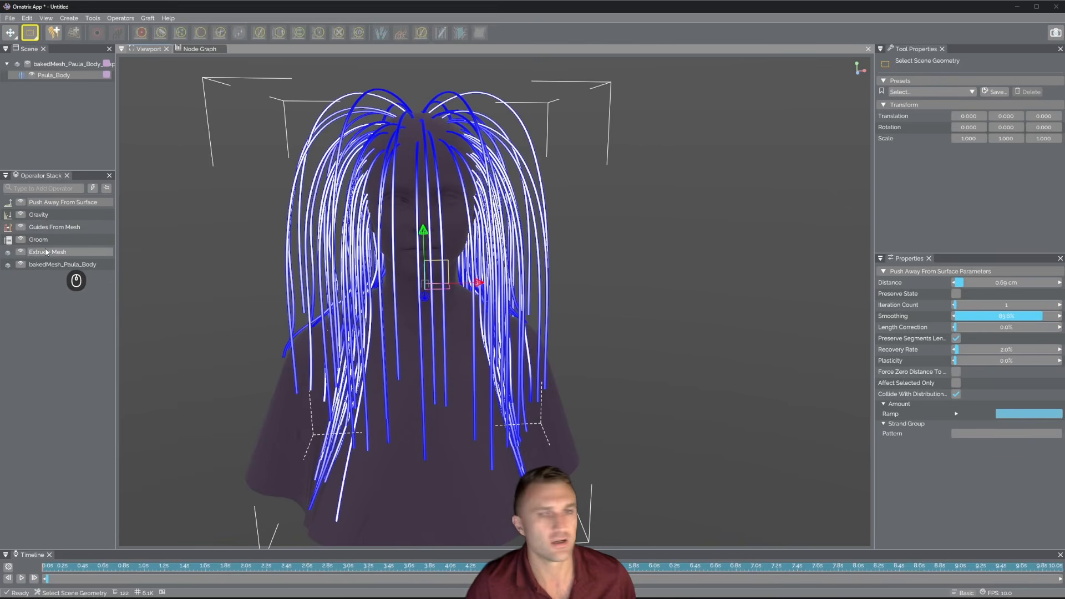
Set the Gravity operator's Amount to about 3.72 and Lean Top to about 0.38, raise its Force, and review the hair volume
click(49, 215)
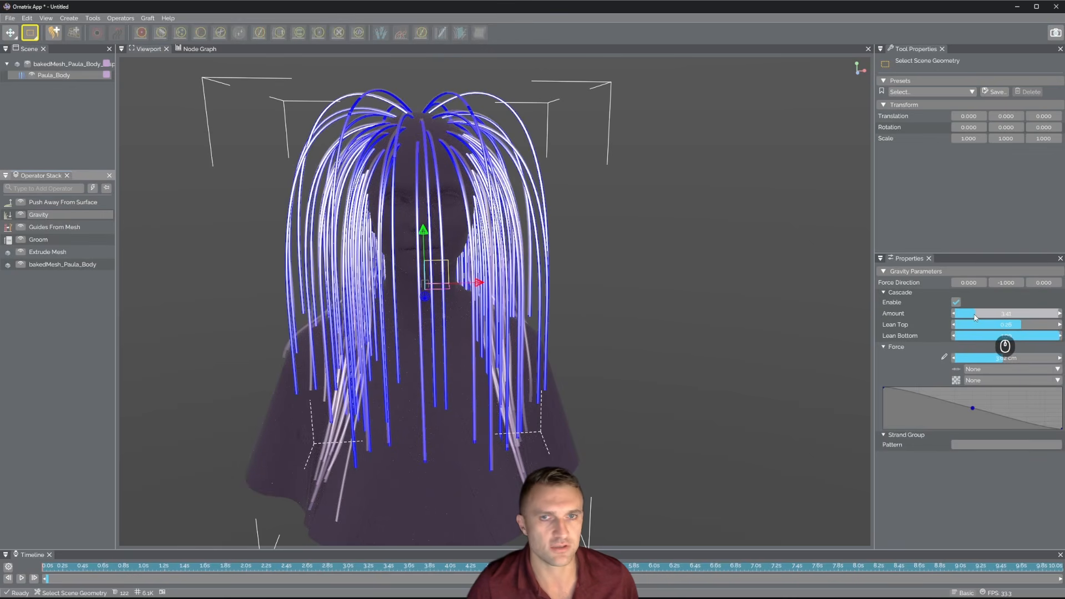
drag(975, 315, 1029, 364)
alt+drag(776, 295, 485, 304)
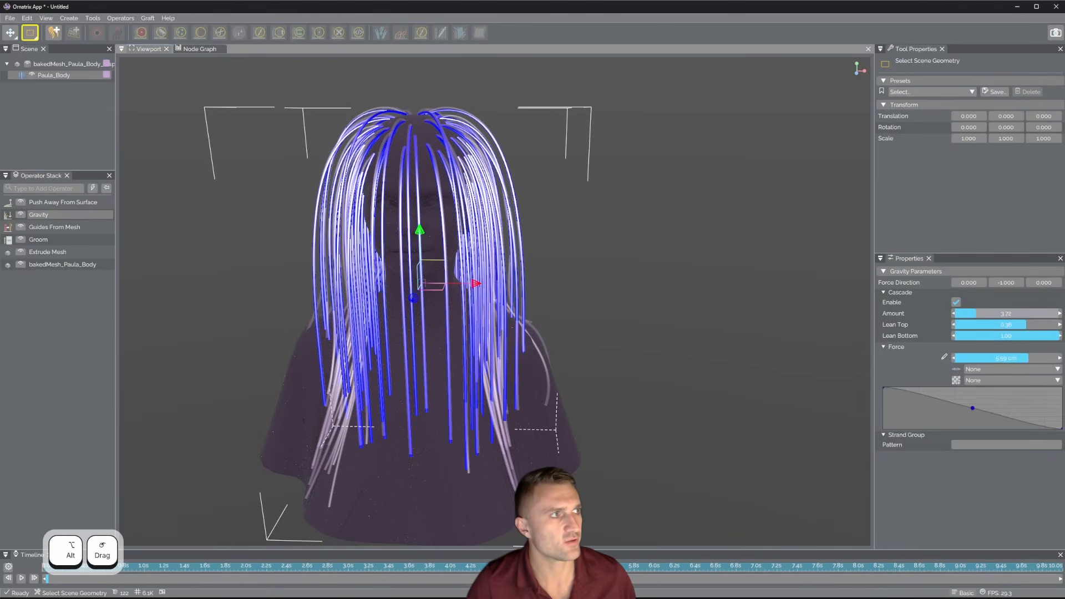
mouse_move(1064, 92)
mouse_down()
mouse_move(728, 97)
mouse_move(1064, 95)
mouse_up()
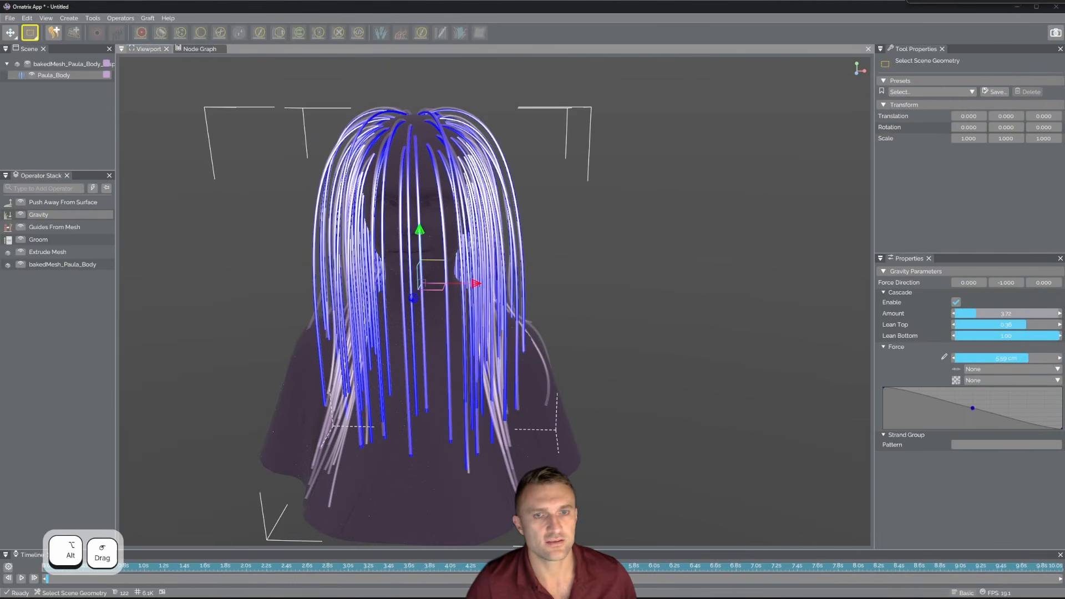
click(582, 276)
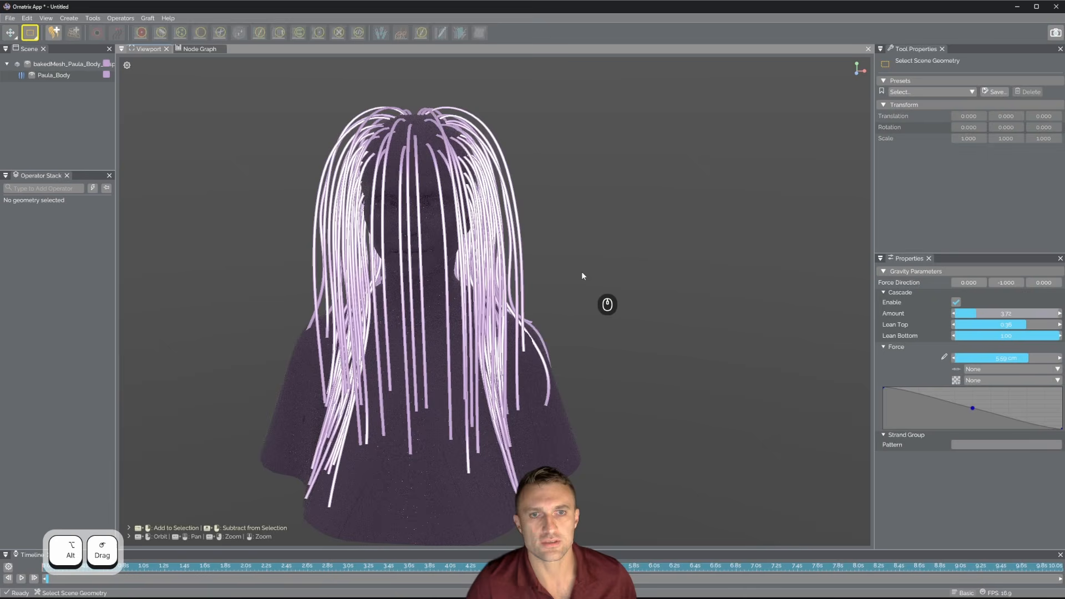
click(480, 264)
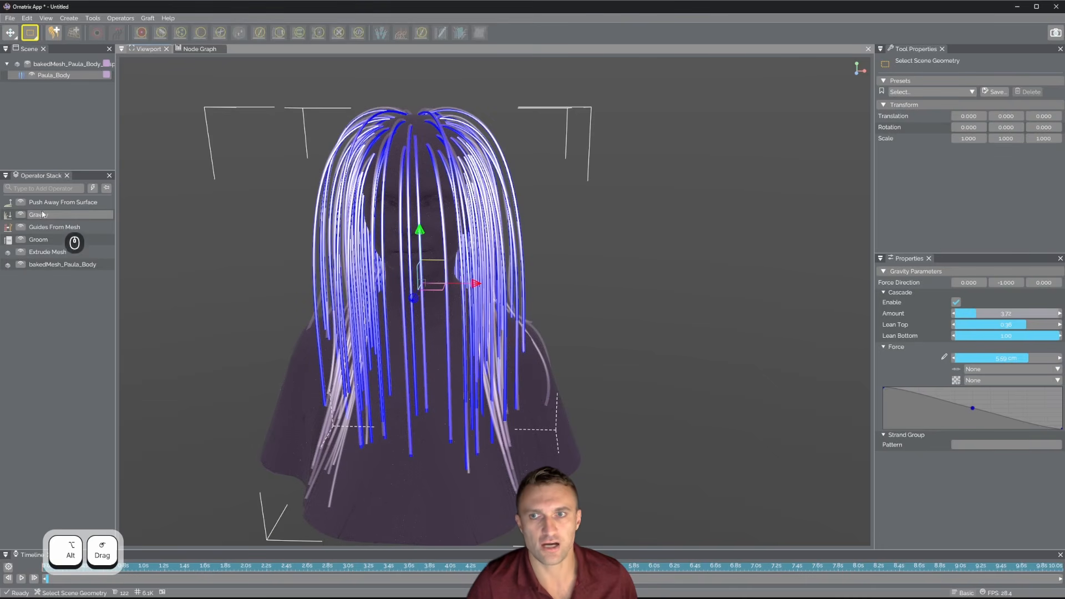
alt+drag(571, 278, 434, 278)
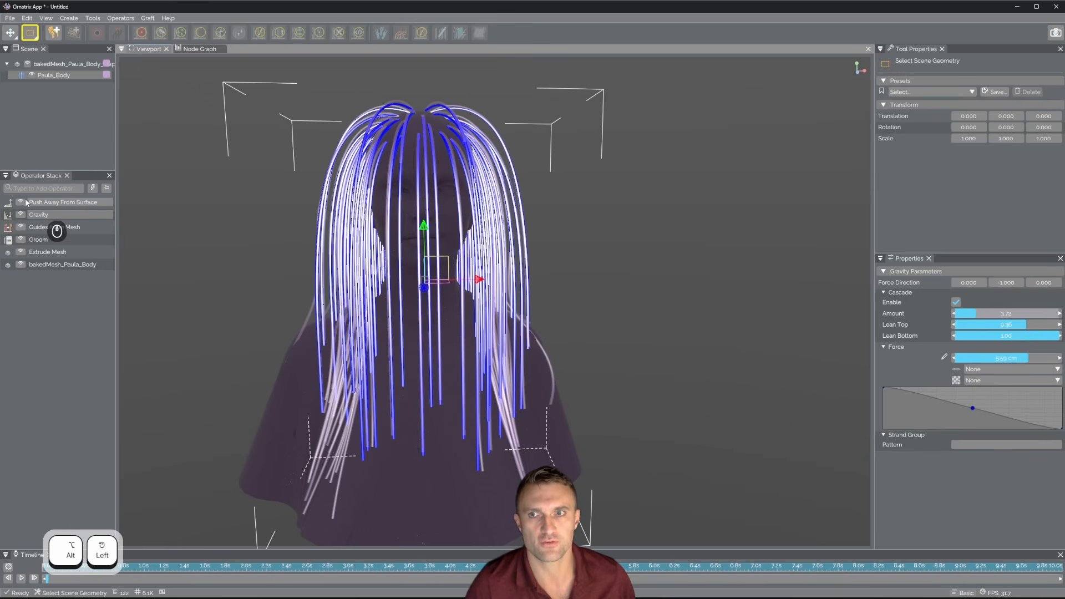
Show only the selected operator's result, compare the guides at Gravity and Push Away From Surface, and restore the end-result display
click(106, 189)
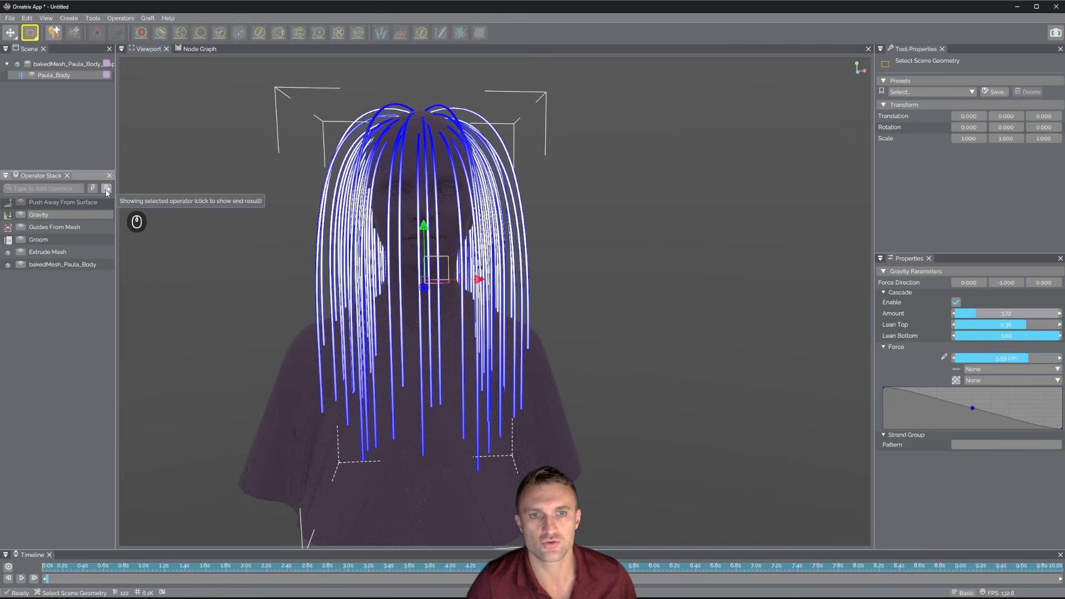
click(53, 204)
click(49, 217)
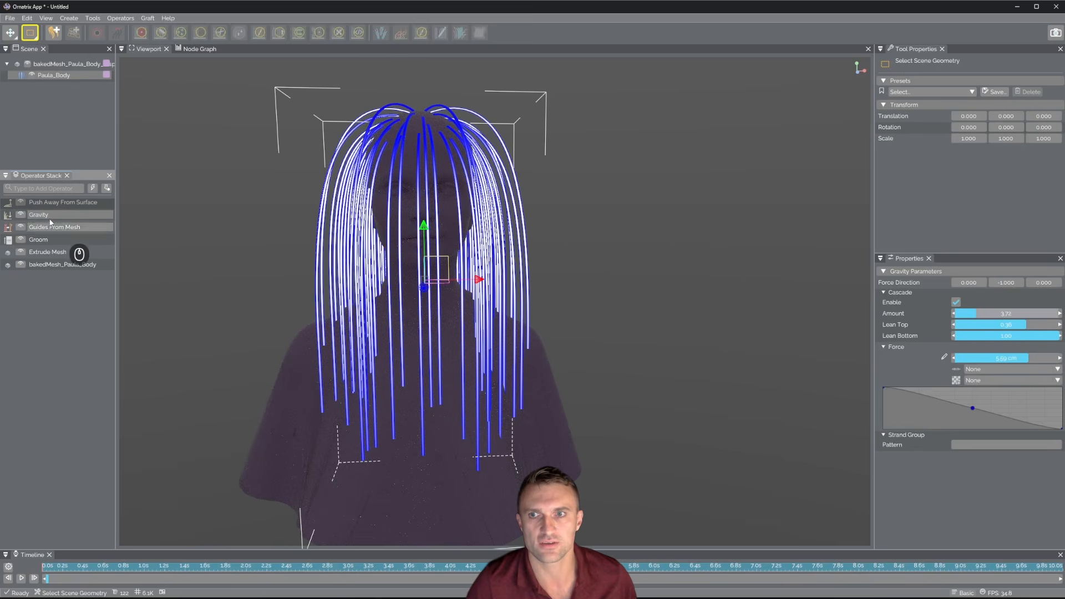
click(53, 203)
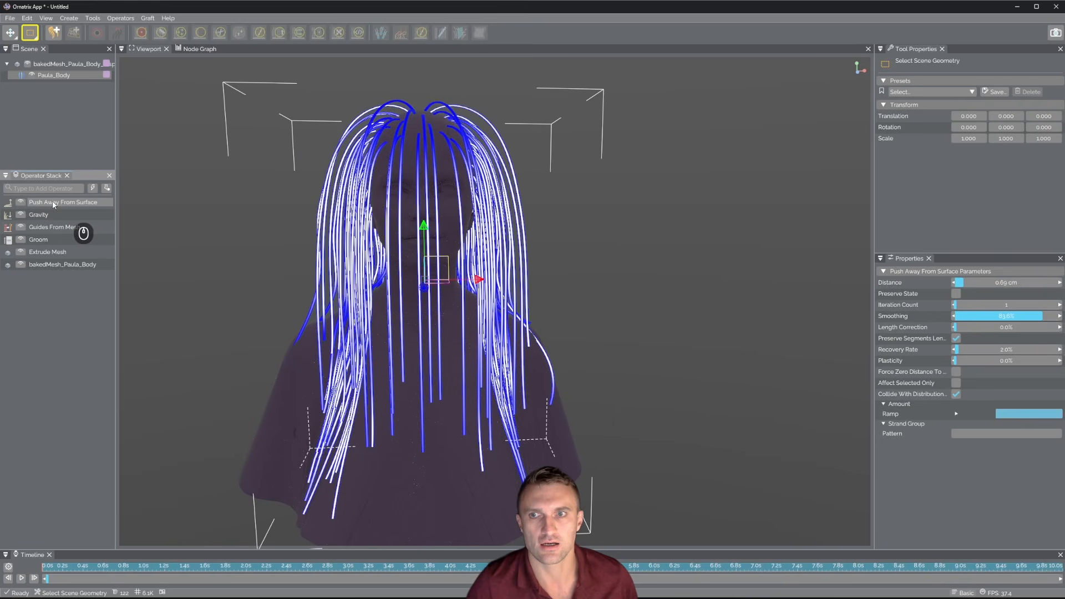
click(52, 214)
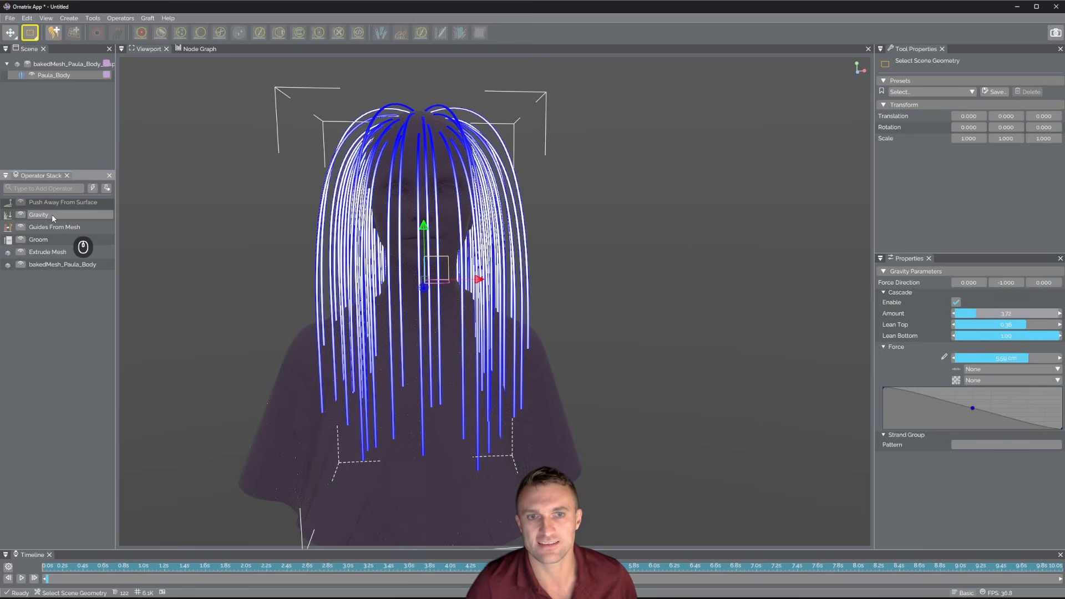
click(106, 189)
Display the groom and bust in wireframe and examine the extruded mesh below the shoulders from the front
alt+drag(388, 310, 476, 295)
key(4)
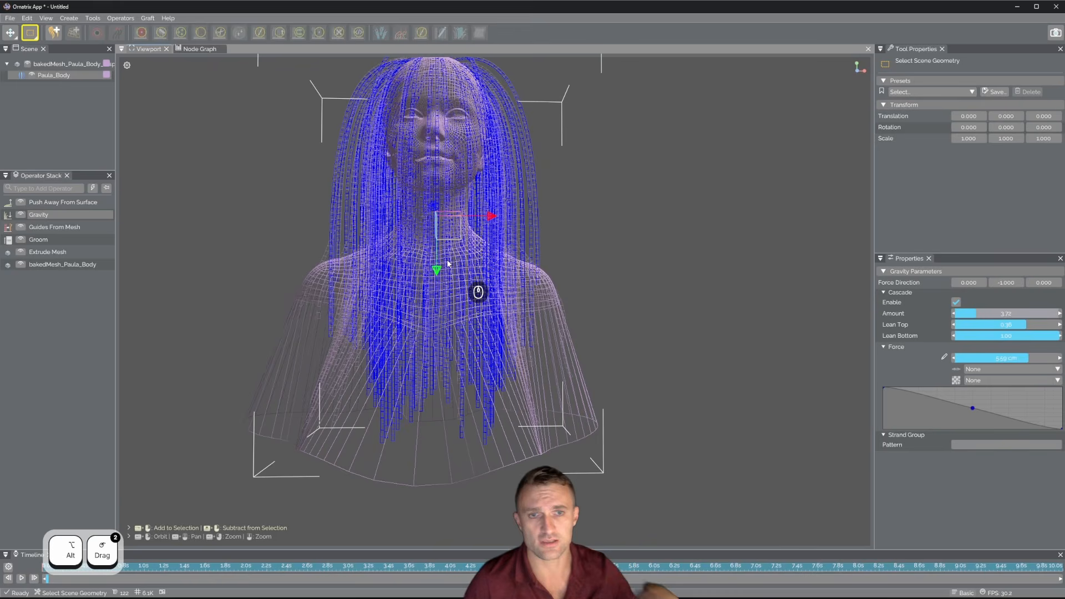
Switch the viewport from wireframe back to shaded display for the groom and bust
alt+drag(487, 295, 329, 296)
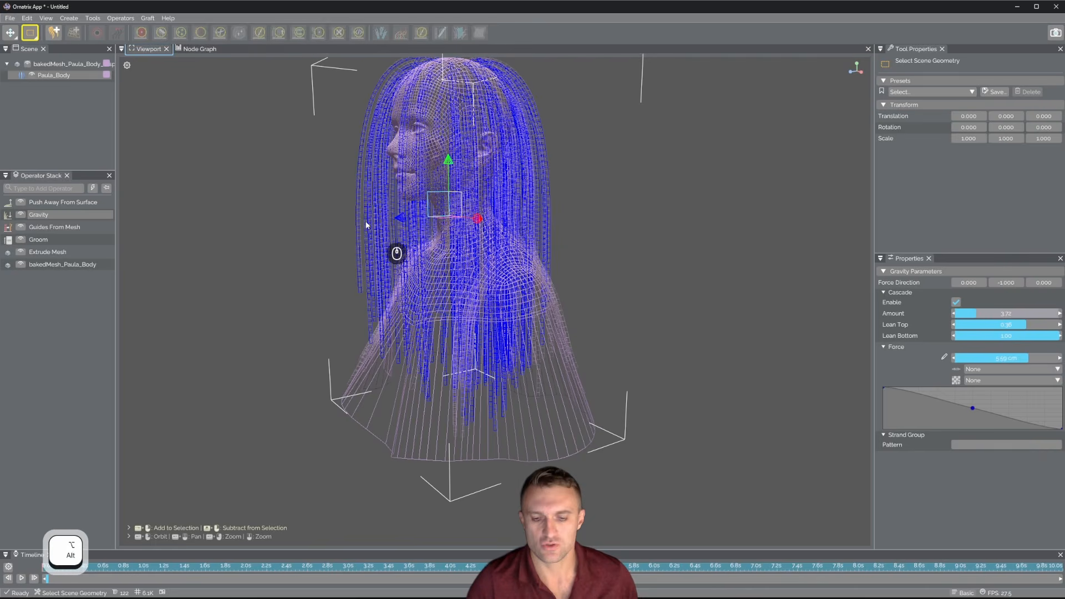
key(F3)
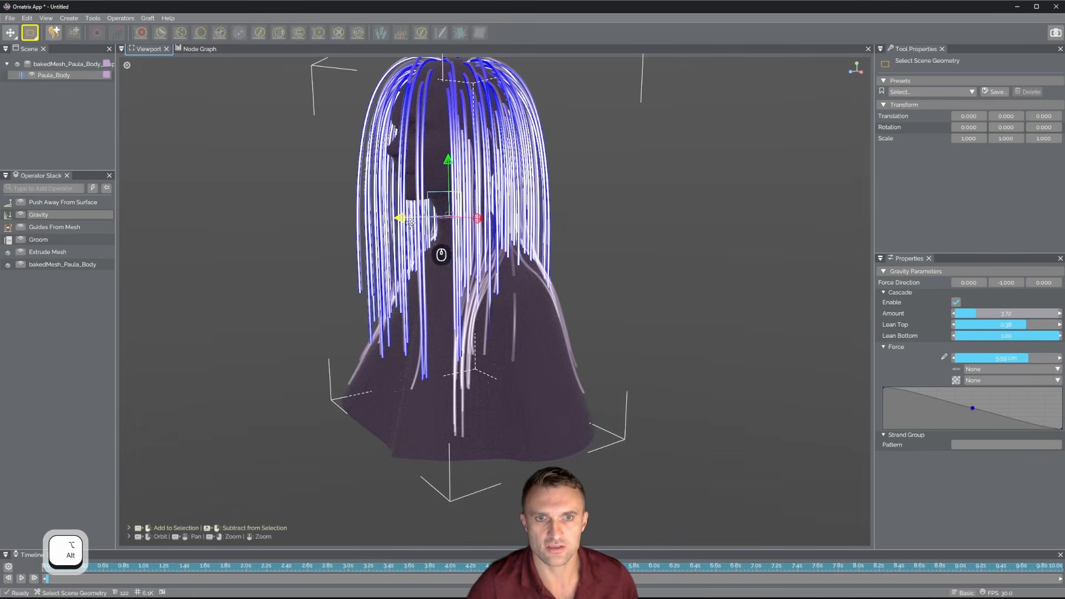
alt+drag(410, 222, 287, 145)
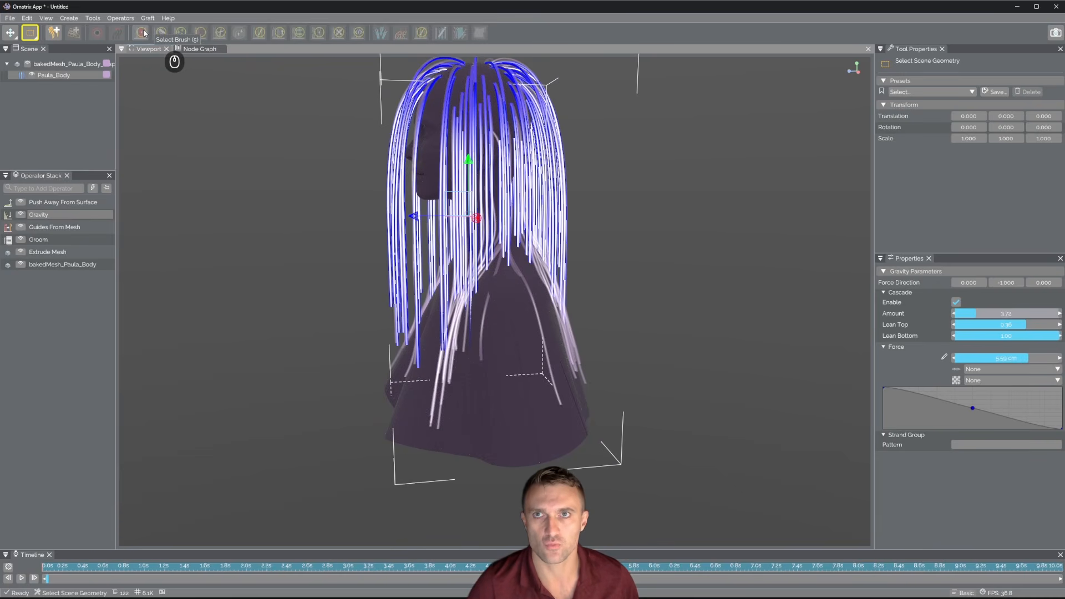
Activate the Select Brush and brush over the guides on the front half of the head, adding an Edit Guides operator above Gravity
key(4)
key(5)
key(6)
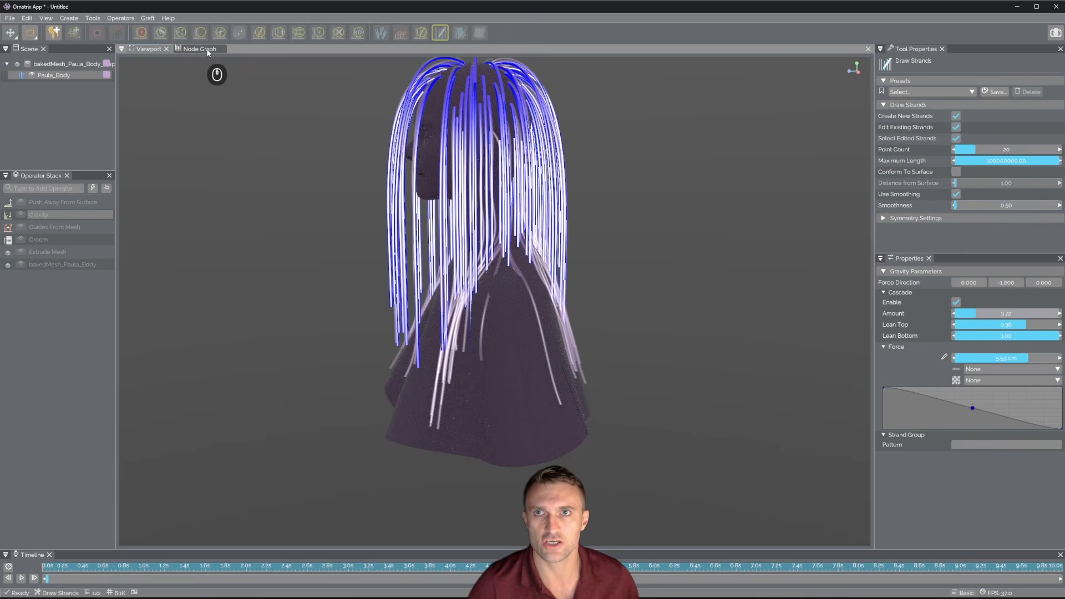
key(5)
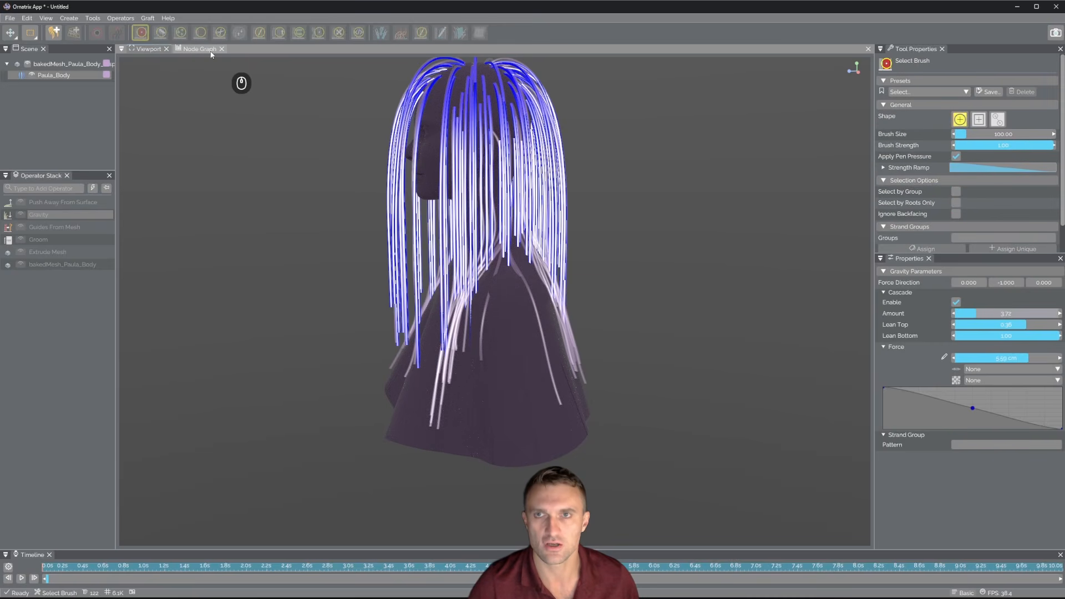
key(Escape)
key(5)
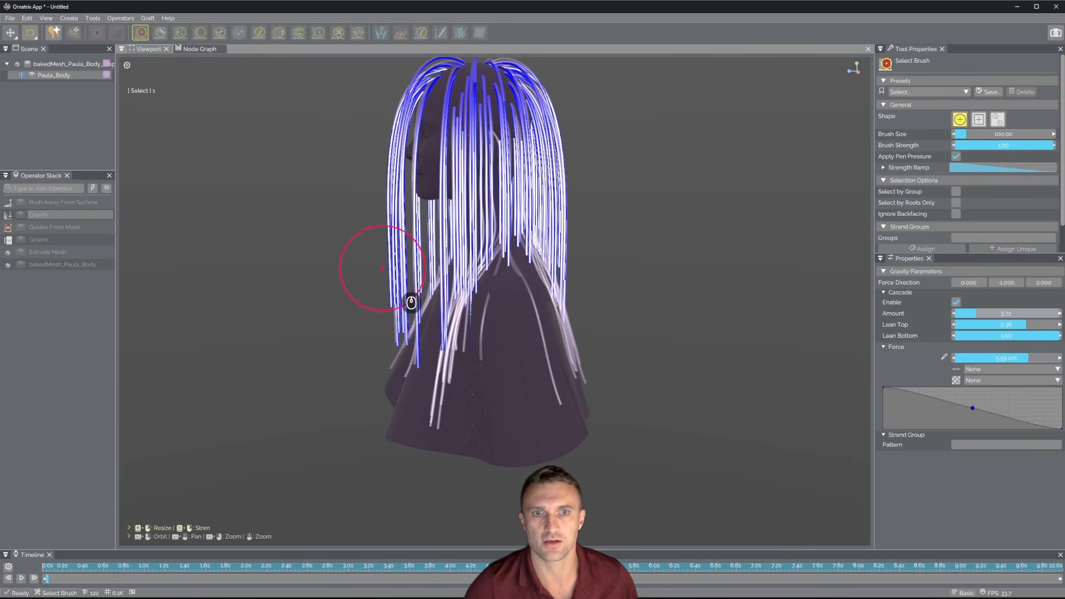
alt+drag(411, 302, 392, 292)
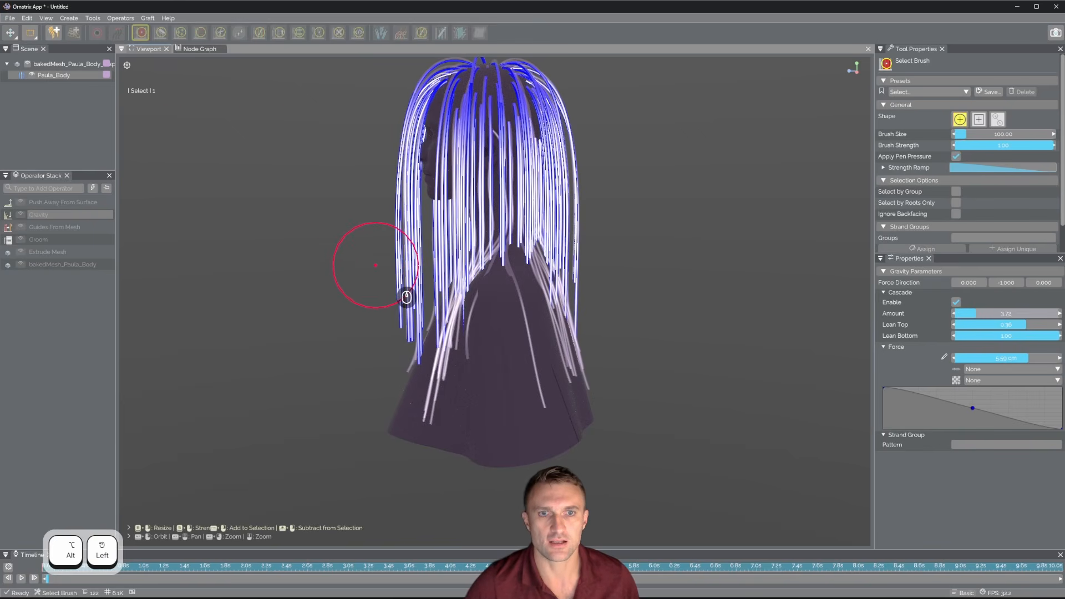
mouse_move(375, 265)
mouse_down()
mouse_move(405, 250)
mouse_move(422, 259)
mouse_up()
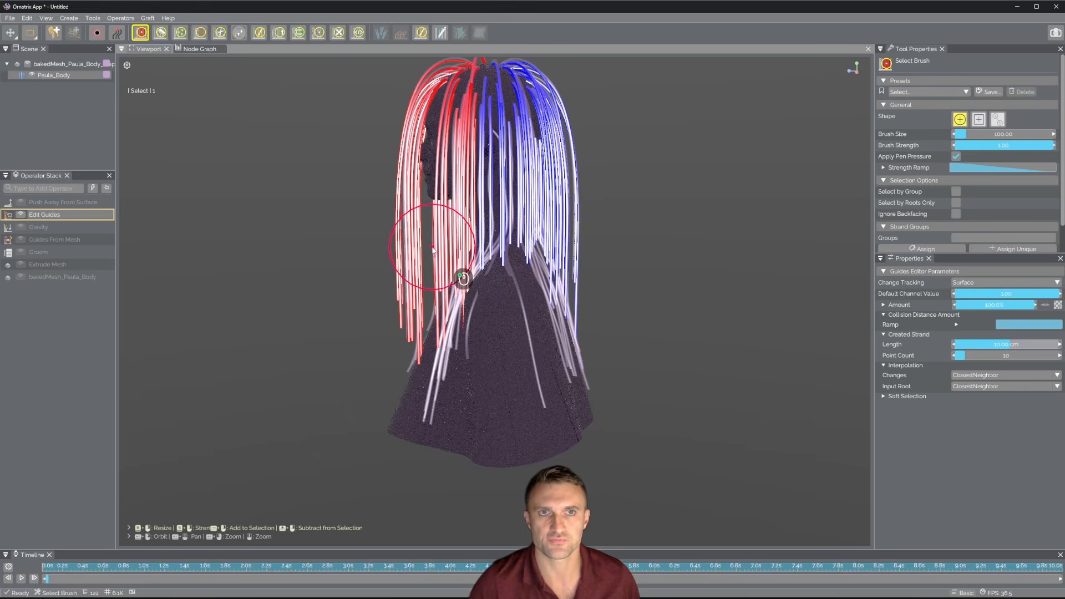
alt+drag(433, 250, 698, 303)
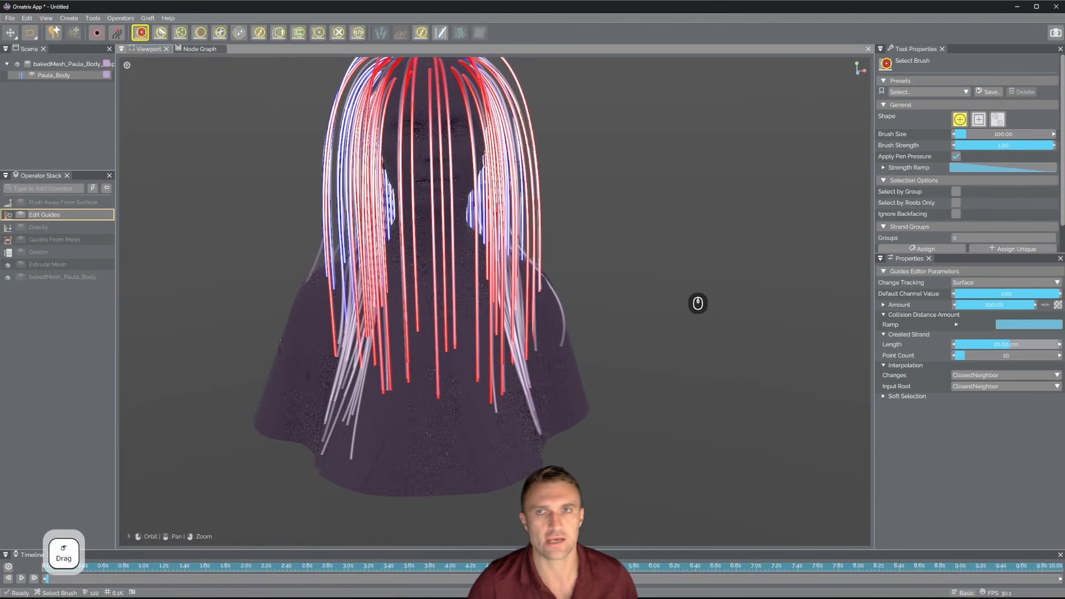
Activate the Cut Brush, limit it to selected guides only, and face the groom from the front
click(161, 34)
click(220, 33)
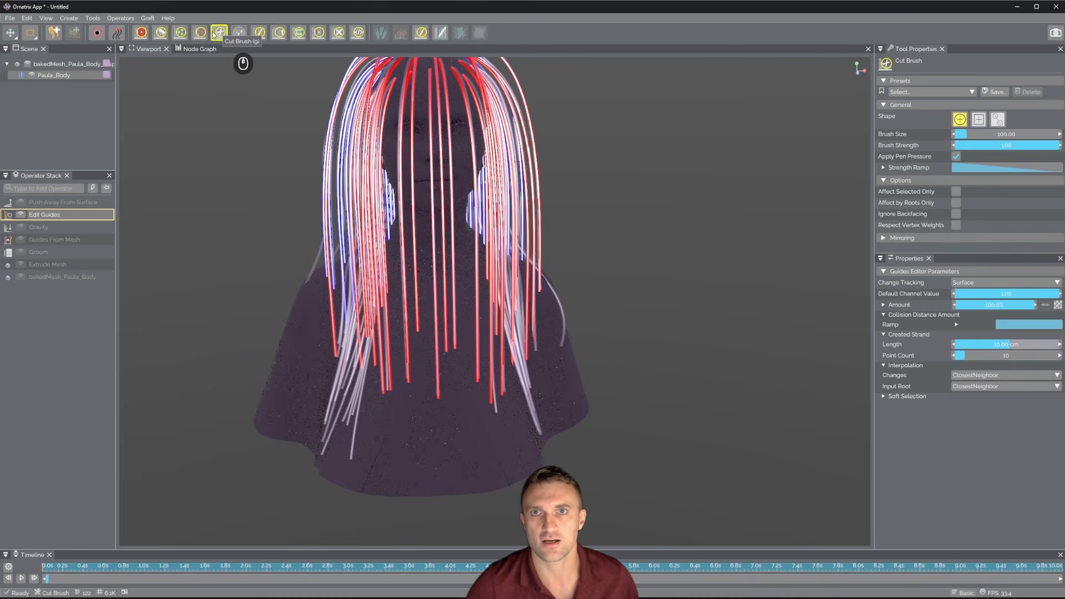
click(956, 191)
alt+middle_drag(637, 245, 633, 253)
alt+drag(665, 287, 647, 277)
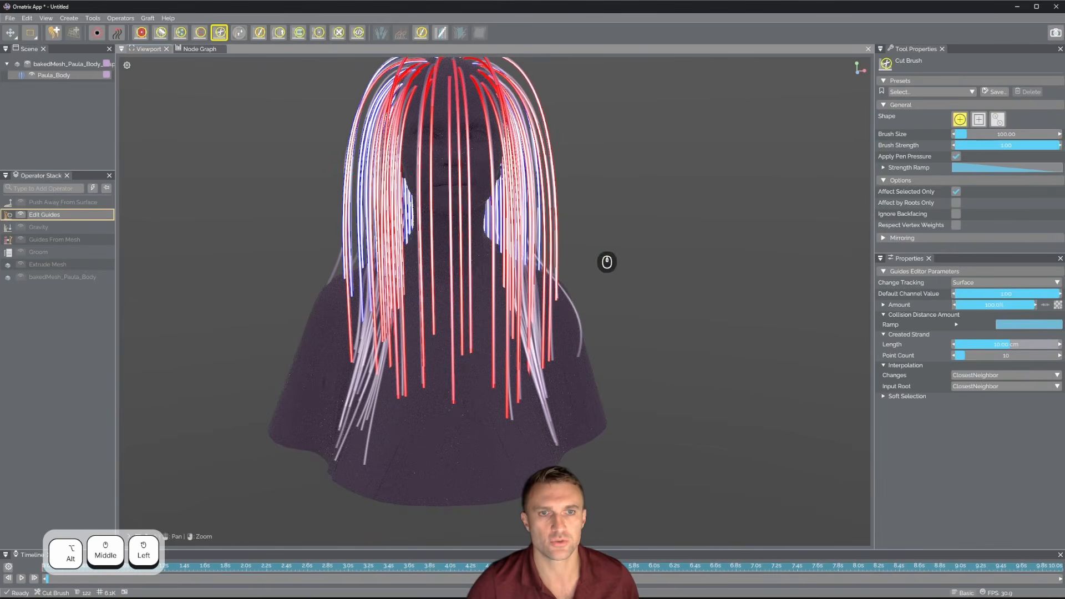
alt+middle_drag(468, 332, 476, 330)
alt+drag(476, 331, 474, 331)
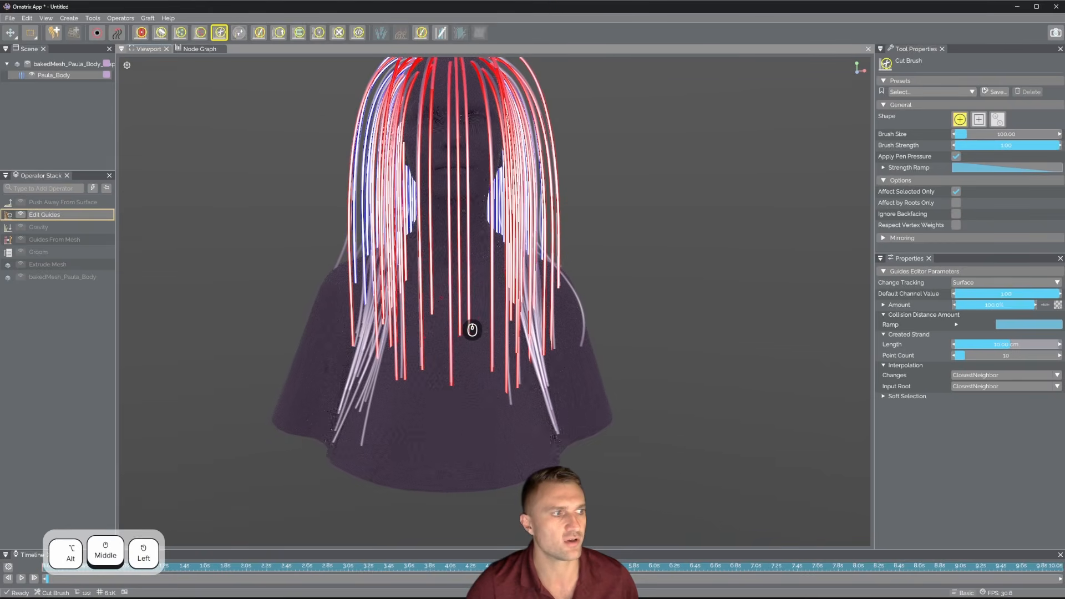
Compare the hair length with the reference photo and try cutting the selected front guides at shoulder height, then undo the cut
drag(1064, 47, 846, 52)
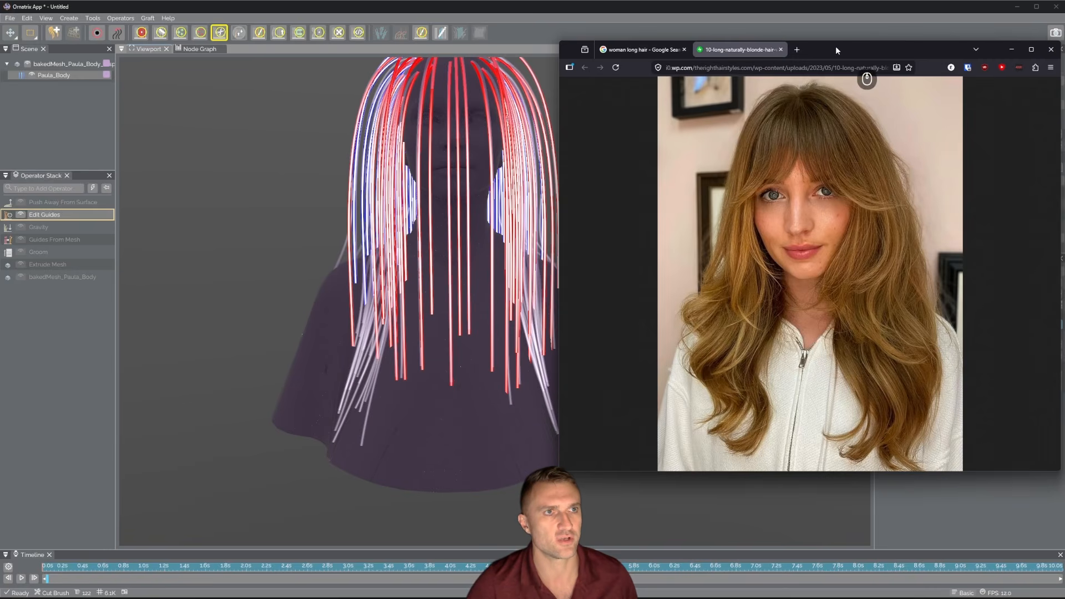
drag(836, 51, 1064, 46)
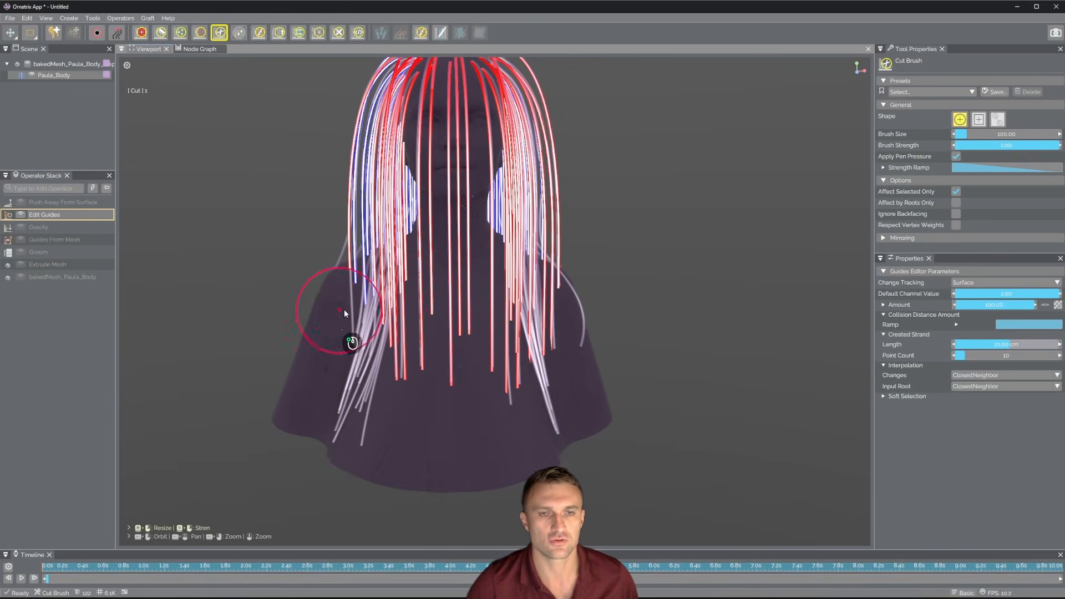
drag(344, 310, 405, 309)
mouse_move(483, 317)
mouse_down()
mouse_move(599, 315)
mouse_move(772, 242)
mouse_up()
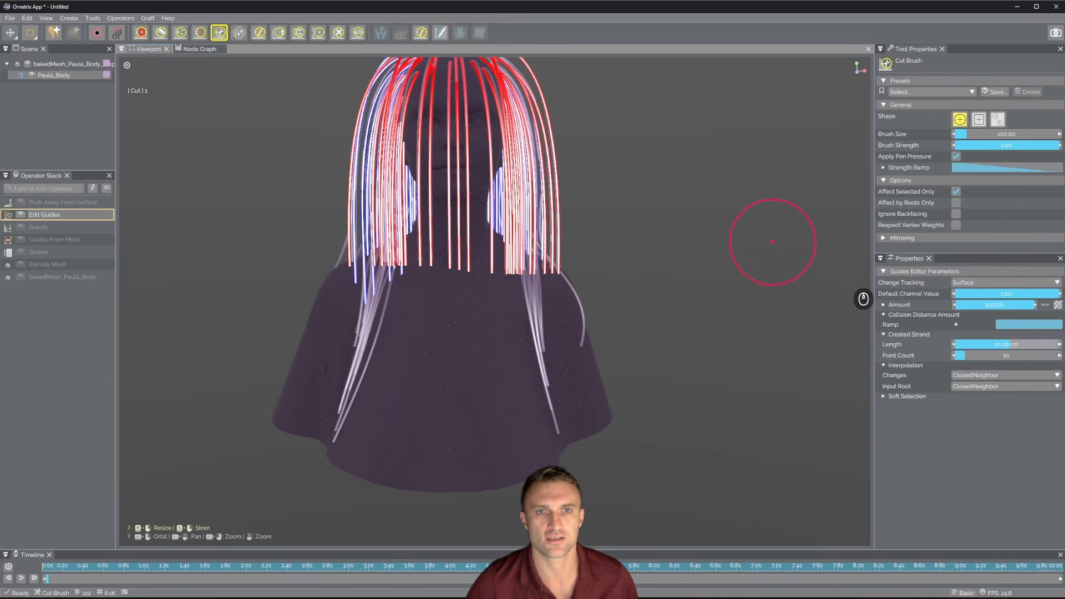
mouse_move(621, 224)
alt+mouse_down()
mouse_move(625, 252)
mouse_move(651, 267)
mouse_move(638, 268)
mouse_move(764, 217)
mouse_move(664, 231)
mouse_move(680, 227)
mouse_move(580, 309)
mouse_move(379, 425)
alt+mouse_up()
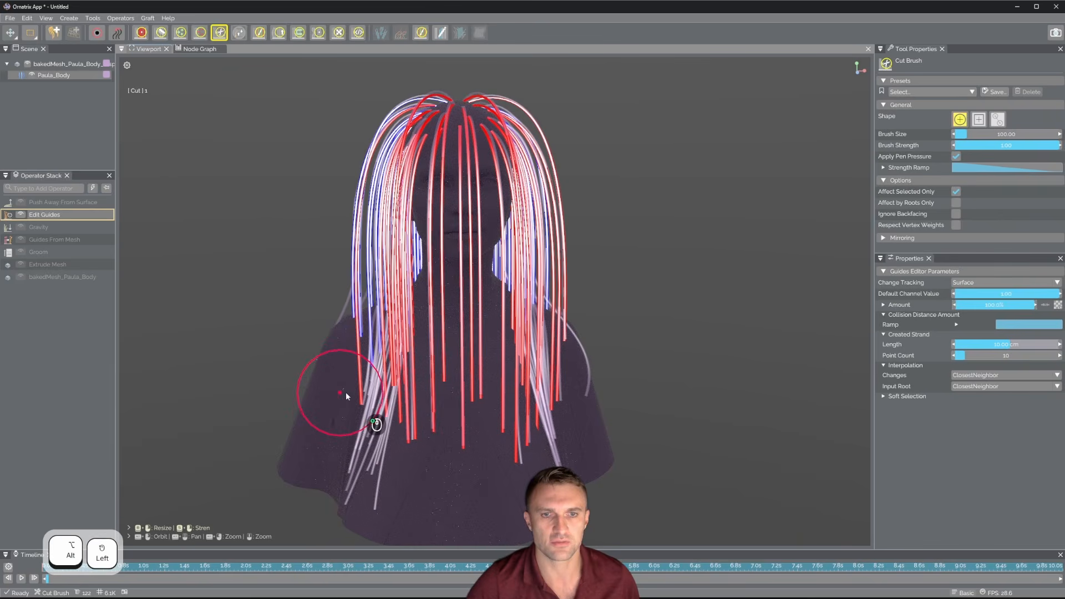
mouse_move(345, 391)
mouse_down()
mouse_move(617, 398)
mouse_move(641, 353)
mouse_move(545, 350)
mouse_move(706, 385)
mouse_move(696, 399)
mouse_move(654, 364)
mouse_up()
Switch to Edit Strands and replace the selection with only the guides falling over the centre of the face
click(97, 34)
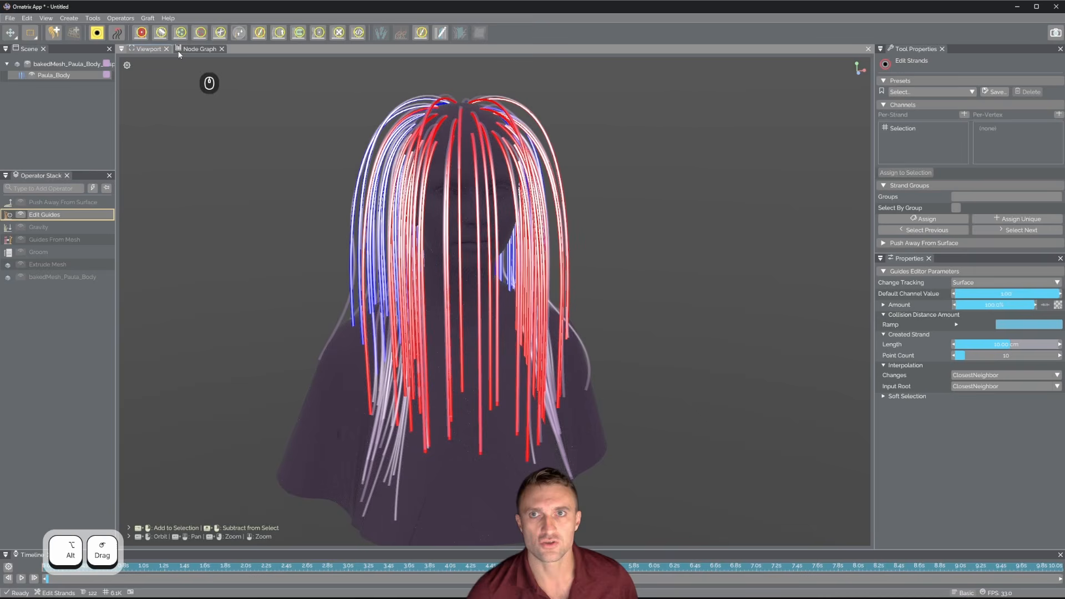
click(102, 36)
click(102, 37)
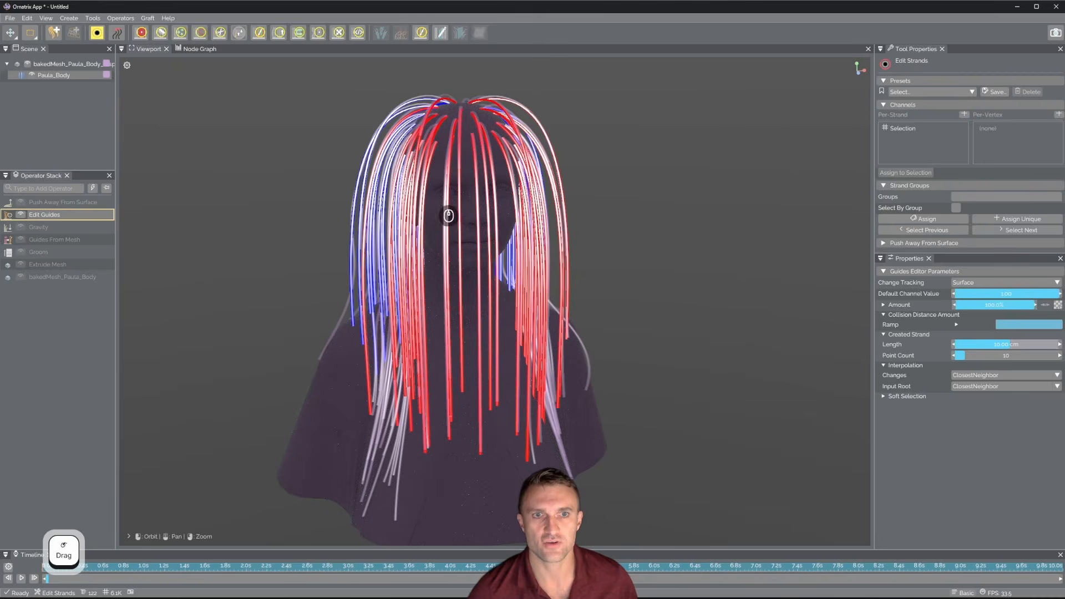
alt+drag(448, 215, 610, 226)
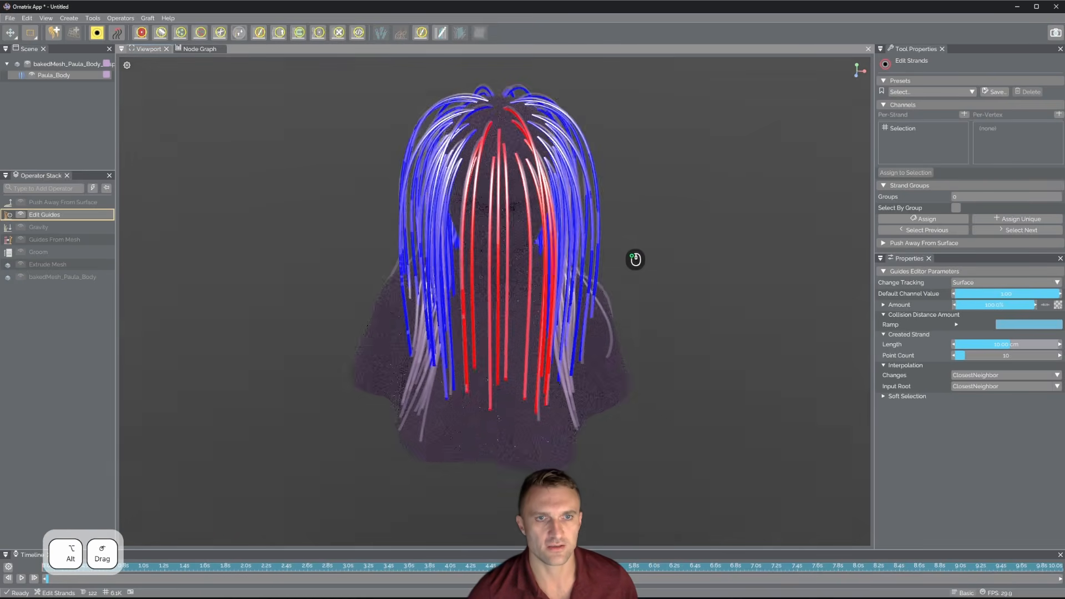
alt+drag(636, 259, 437, 359)
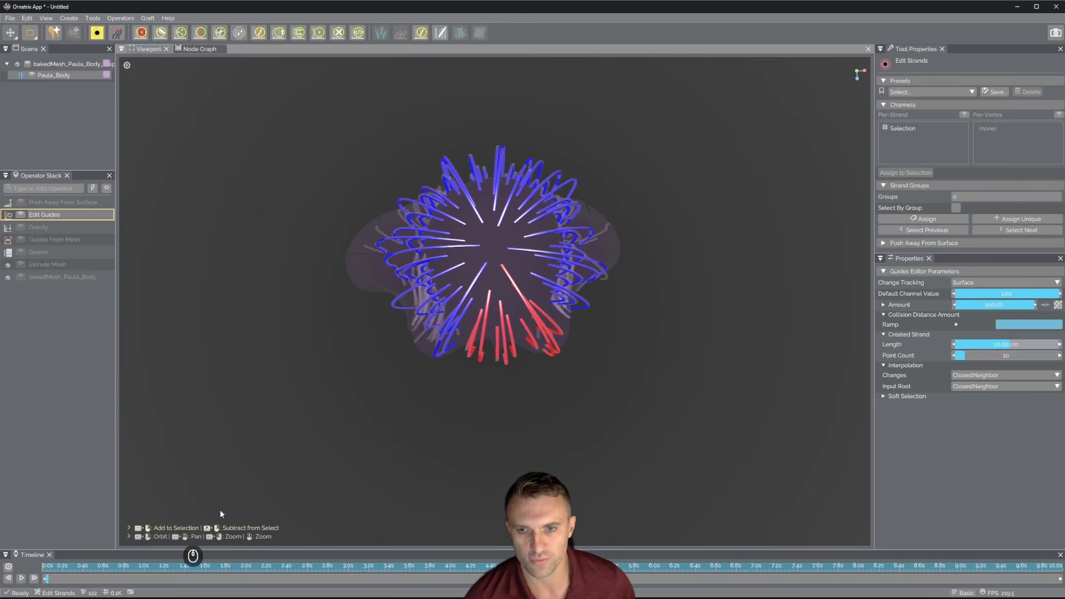
Refine the fringe selection from above by adding the missing edge guides and removing the stray guide that falls too far to the side
ctrl+drag(422, 373, 458, 344)
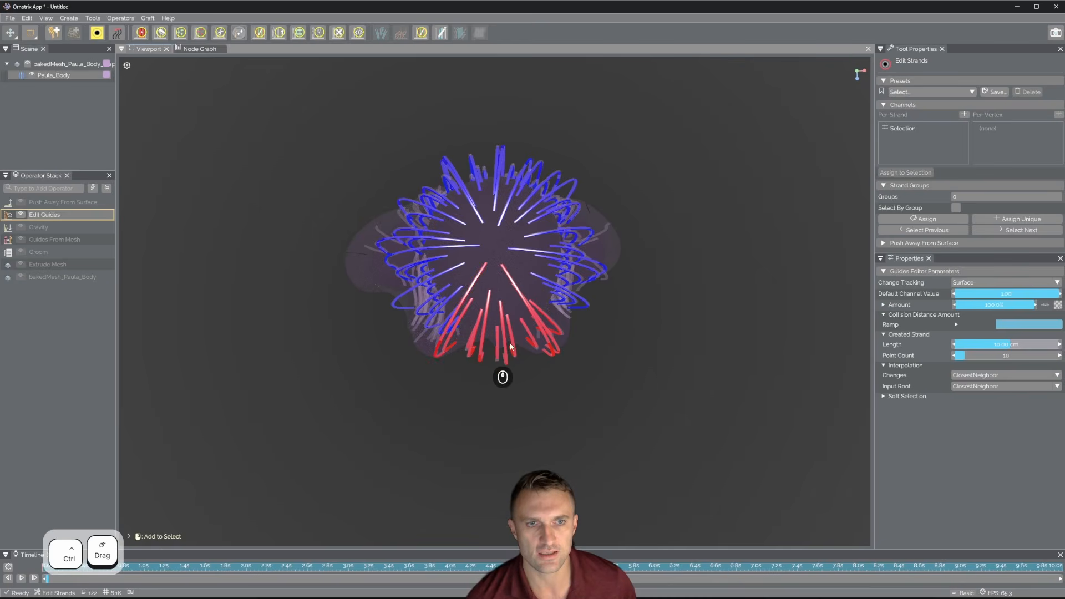
ctrl+drag(592, 326, 558, 307)
alt+drag(621, 401, 597, 377)
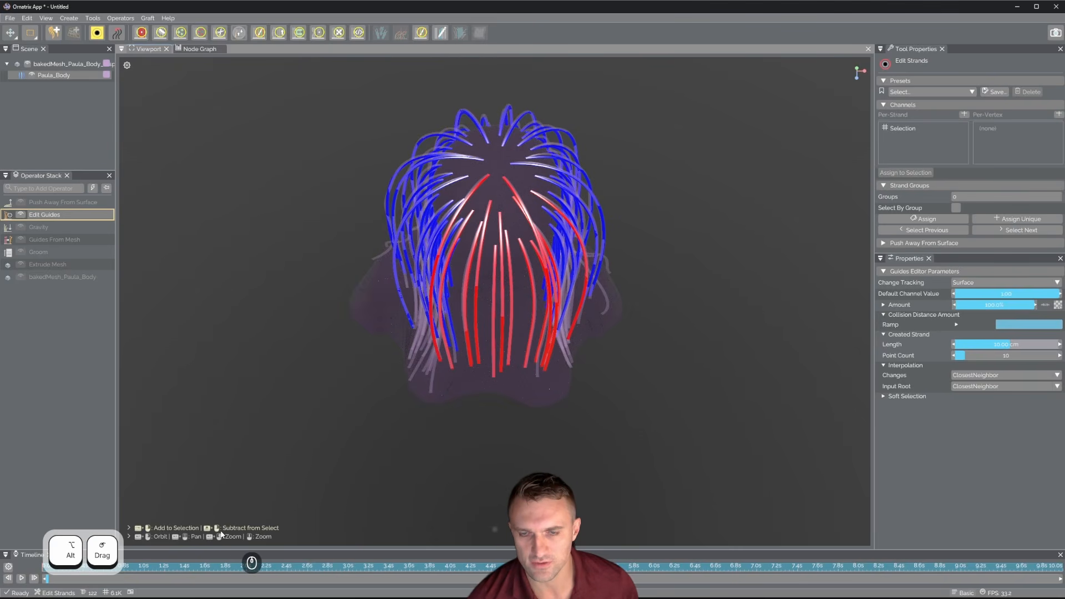
shift+drag(584, 324, 570, 330)
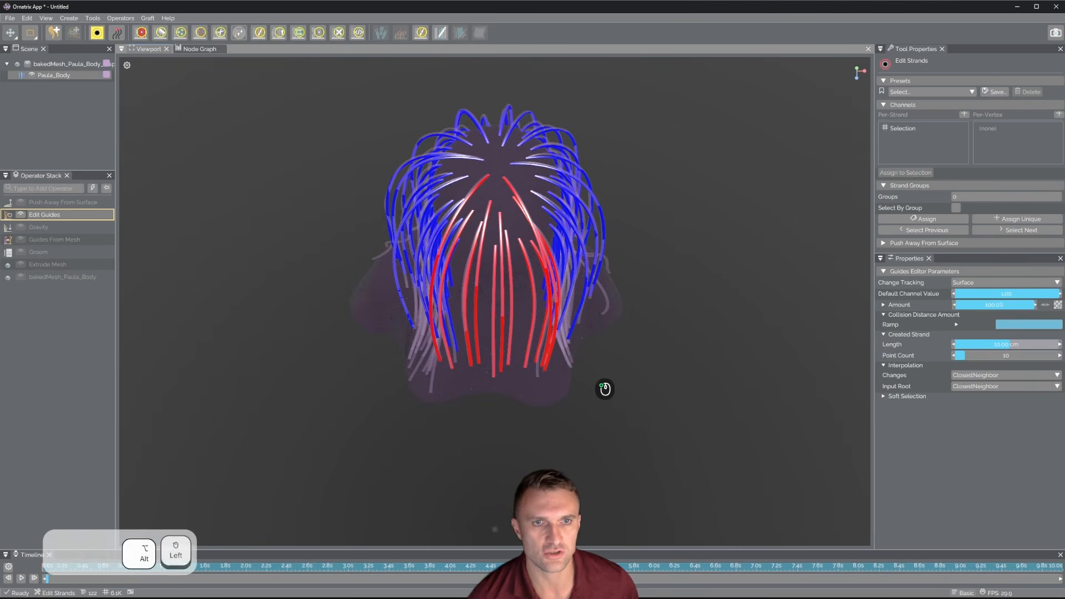
alt+drag(605, 389, 583, 294)
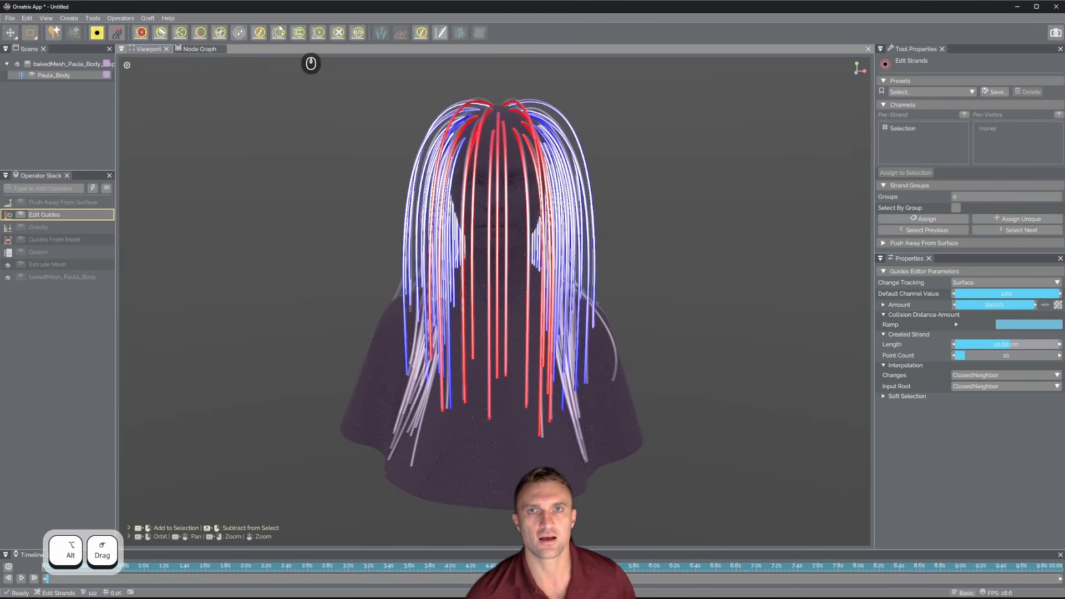
Check the fringe in the reference photo, then cut the selected front guides to just above mouth level with the Cut Brush
click(218, 33)
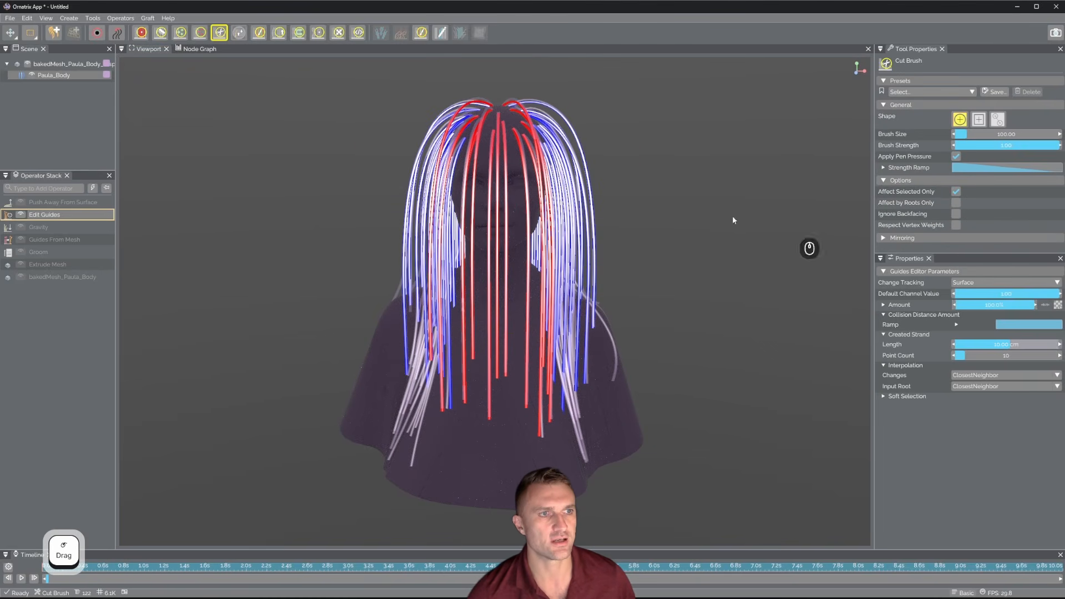
alt+drag(733, 220, 601, 252)
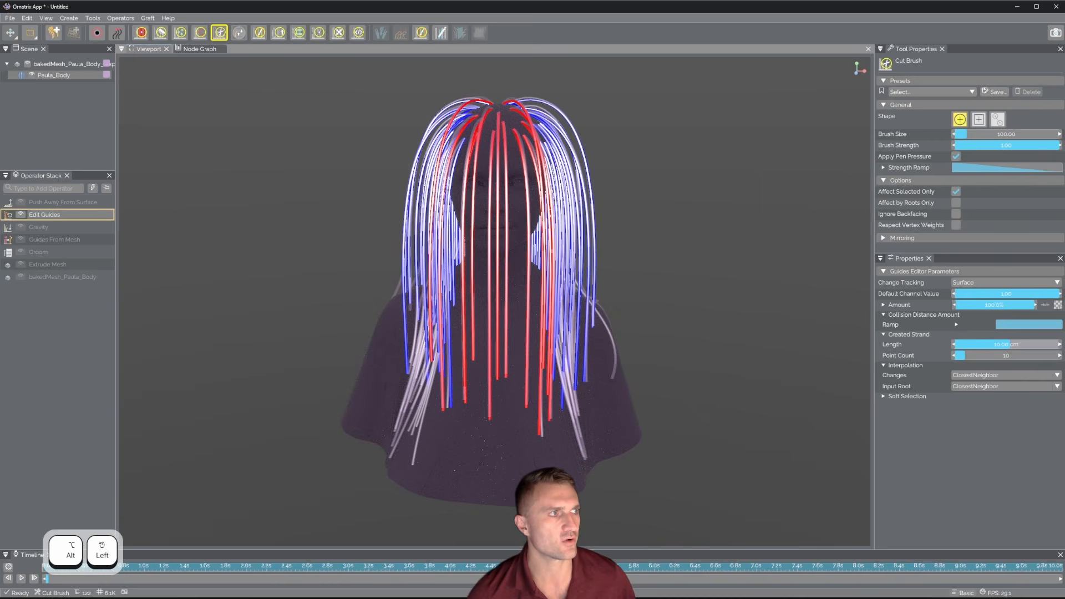
key(alt+Tab)
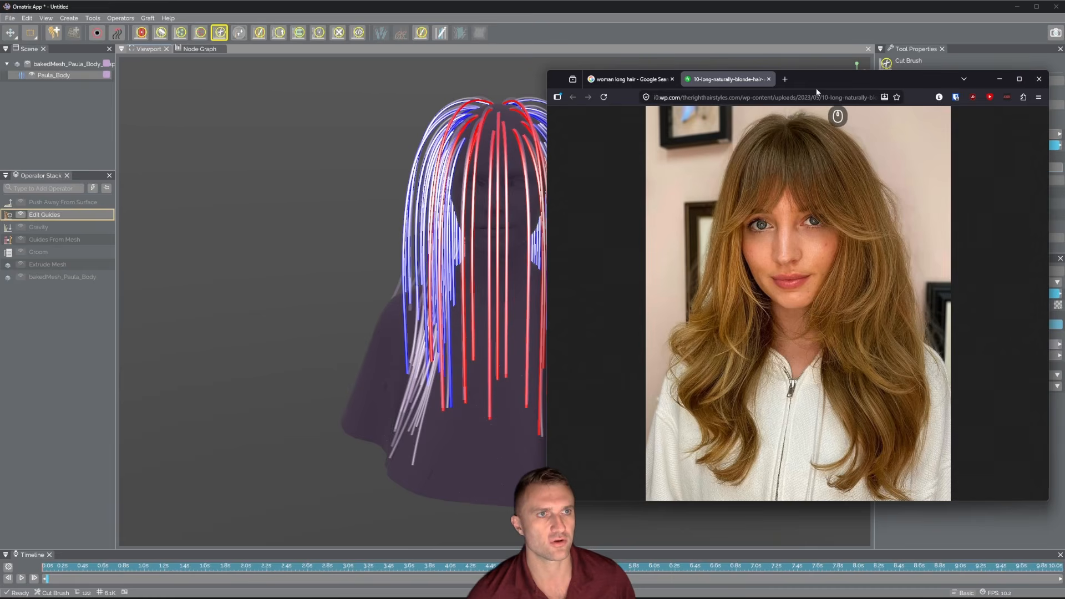
drag(821, 78, 899, 1)
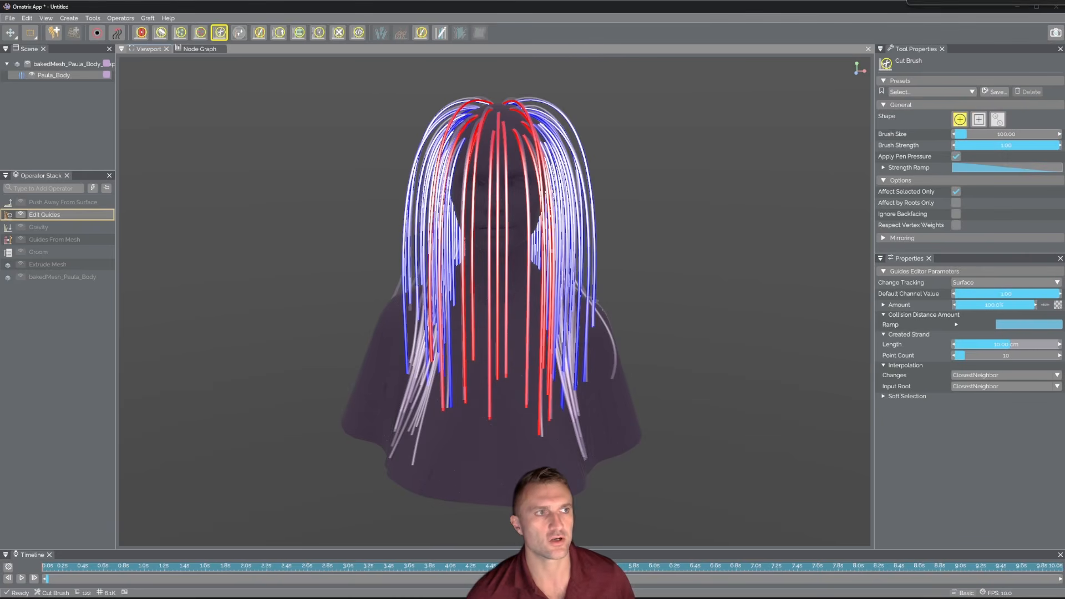
mouse_move(442, 260)
mouse_down()
mouse_move(537, 273)
mouse_move(634, 241)
mouse_move(510, 245)
mouse_move(596, 215)
mouse_move(637, 228)
mouse_up()
Select the face-framing guides on both sides with the Select Brush and cut their ends level at about shoulder height
mouse_move(669, 261)
alt+mouse_down()
mouse_move(844, 255)
mouse_move(650, 288)
alt+mouse_up()
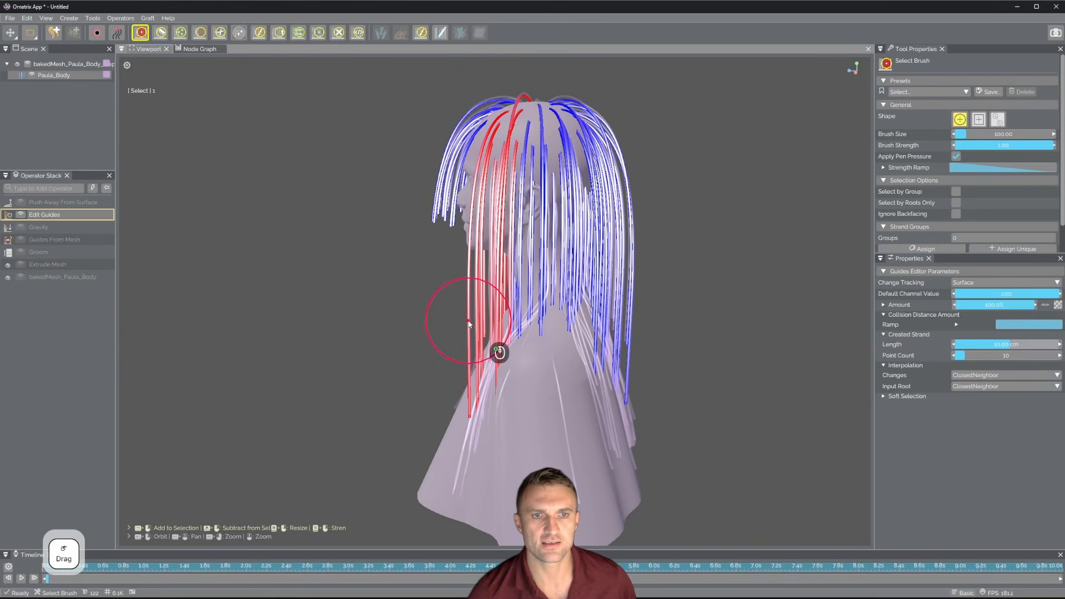
alt+drag(469, 325, 736, 304)
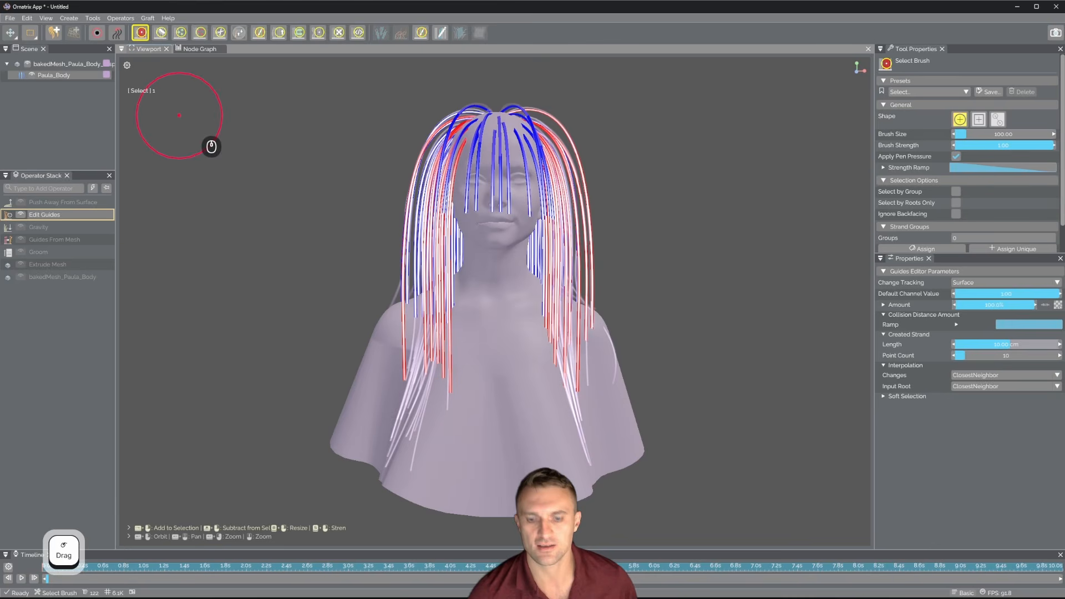
click(219, 33)
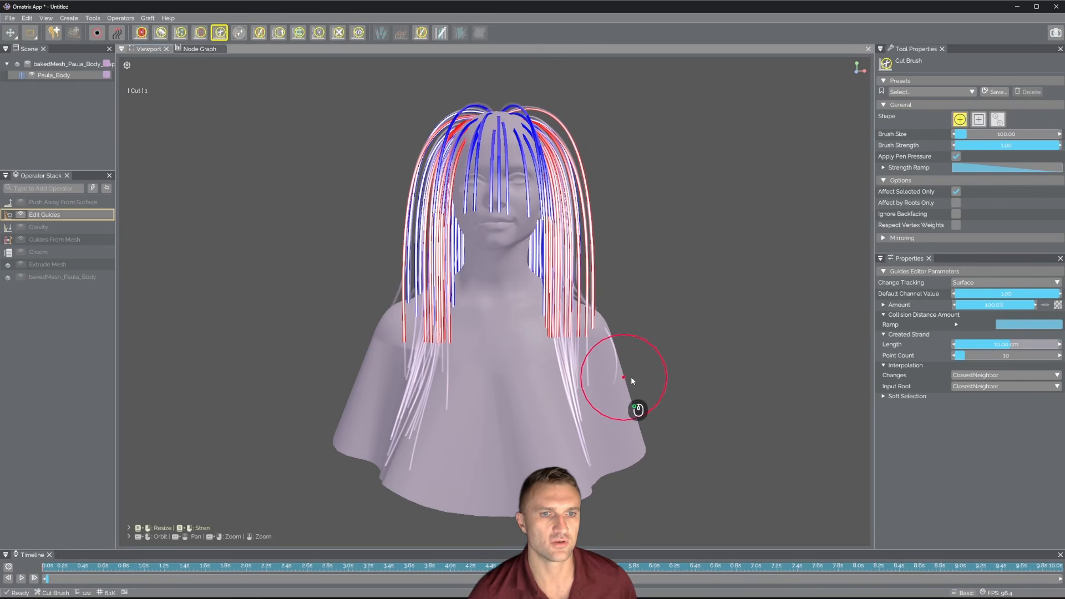
alt+drag(697, 369, 675, 329)
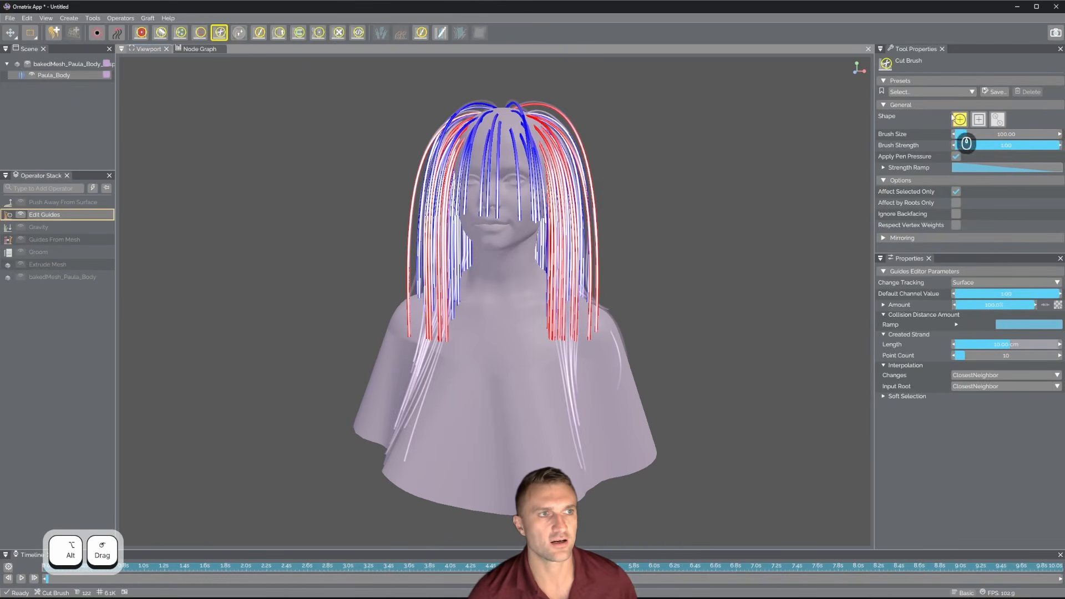
alt+drag(597, 238, 703, 321)
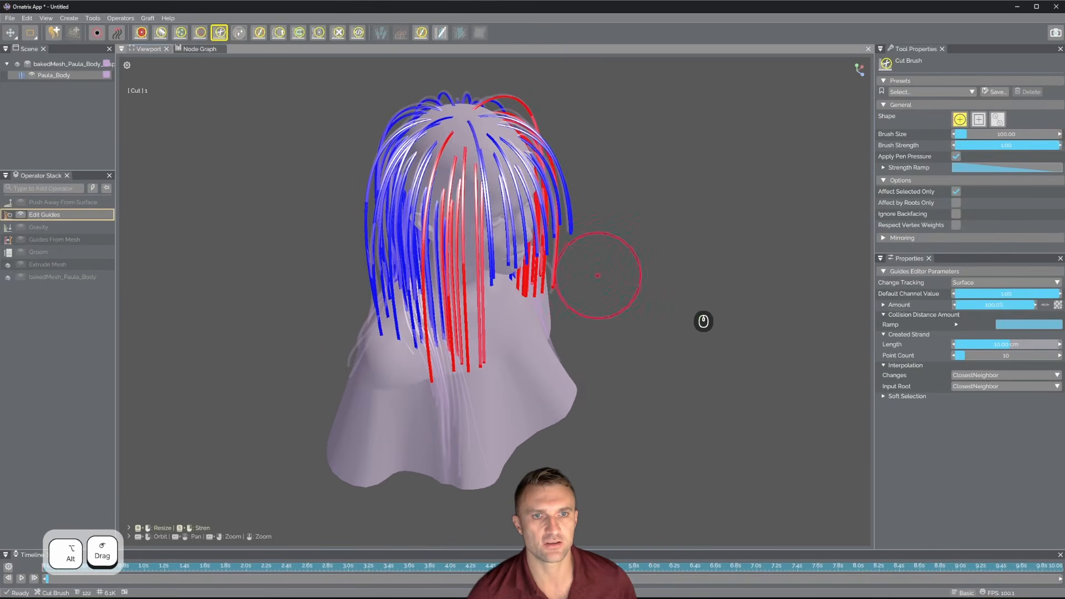
alt+drag(568, 260, 504, 171)
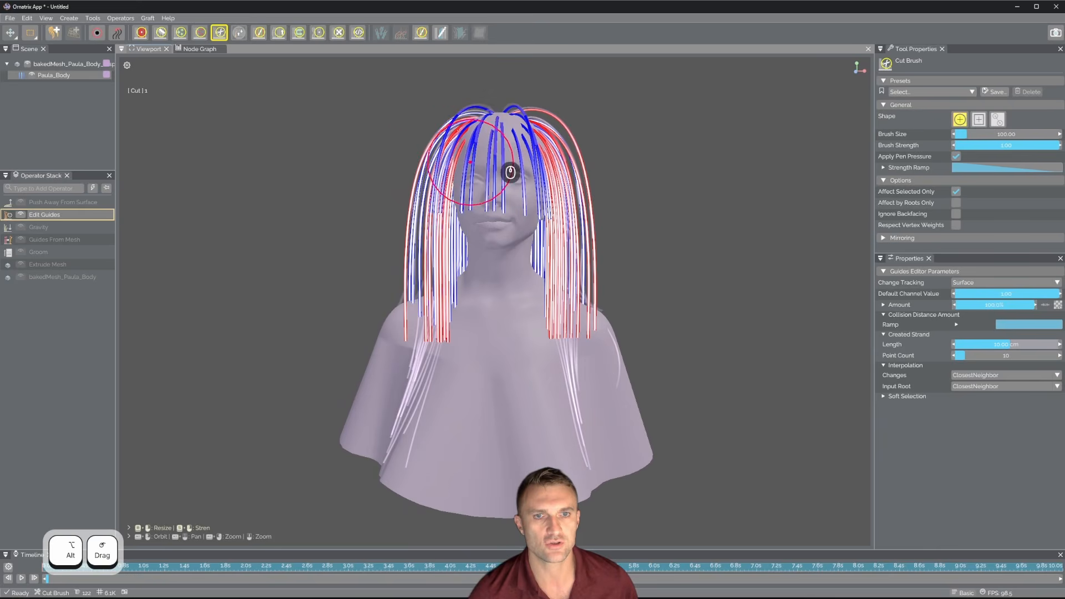
mouse_move(608, 275)
alt+mouse_down()
mouse_move(499, 347)
mouse_move(585, 347)
mouse_move(594, 367)
alt+mouse_up()
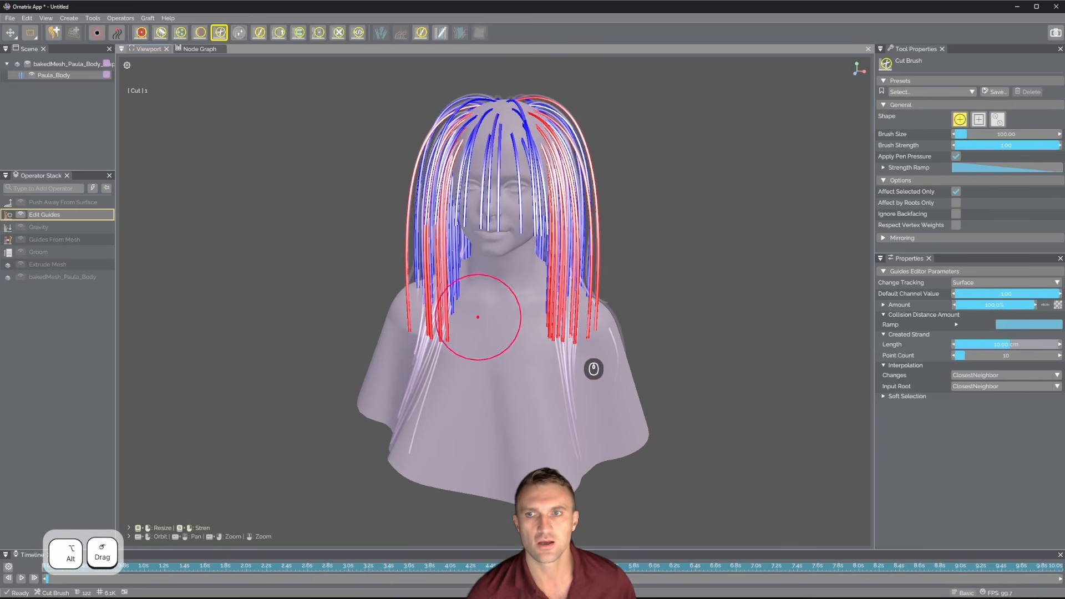
Leave guide editing and add a Hair From Guides operator on top of the stack to generate the full hair
click(53, 204)
alt+drag(595, 273, 614, 294)
key(Tab)
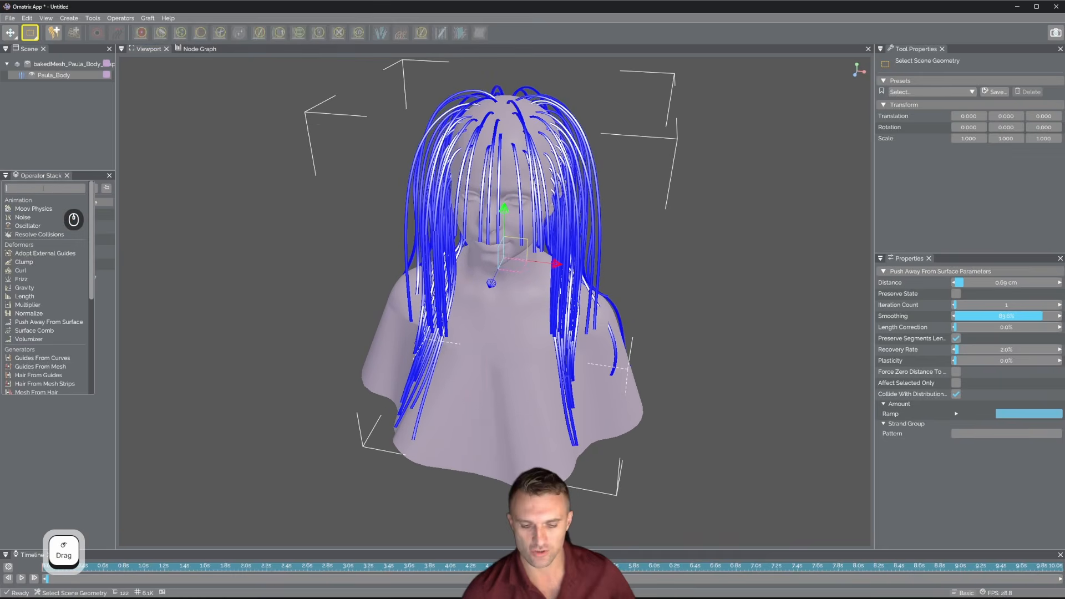
text(hair)
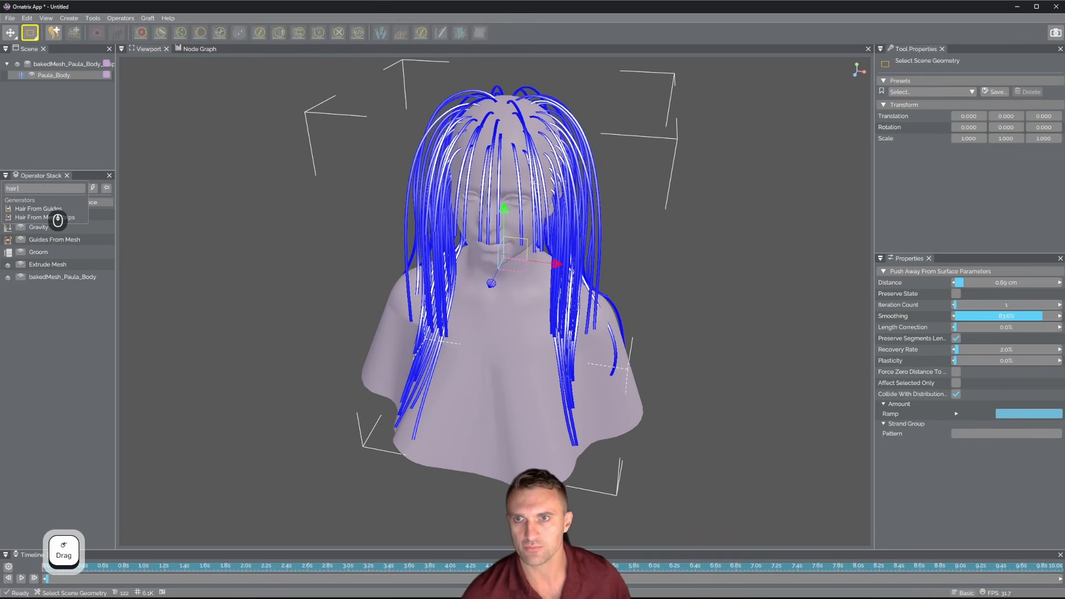
click(51, 209)
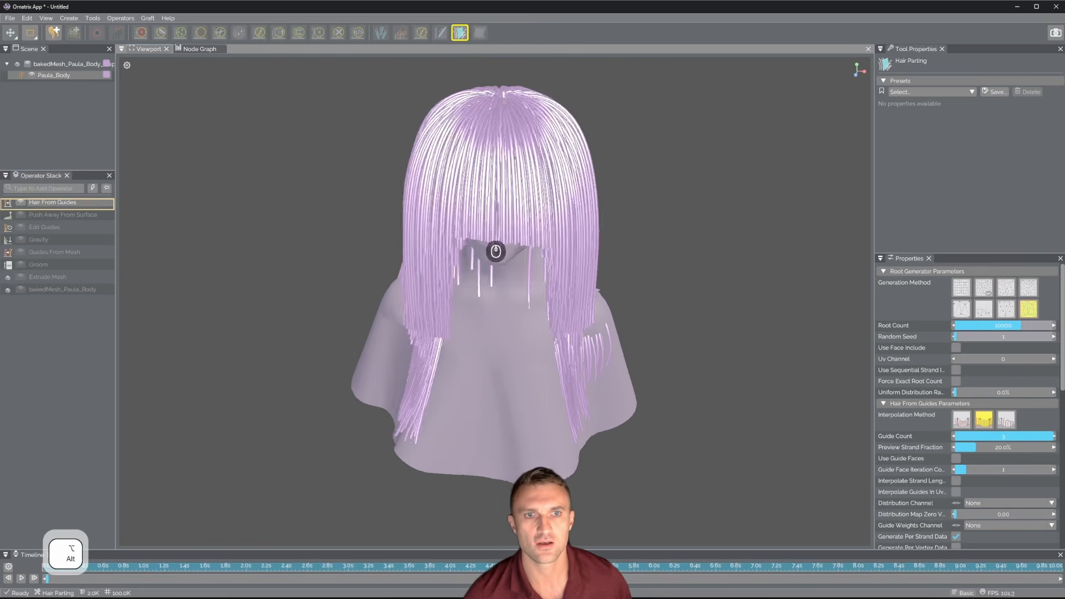
alt+drag(488, 250, 484, 217)
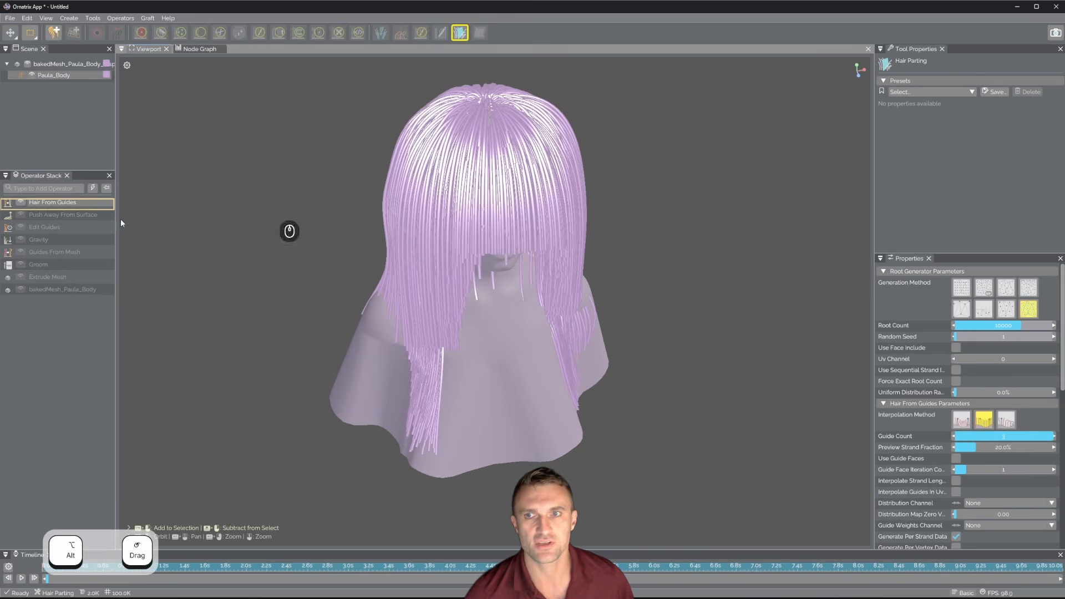
Add a Change Width operator above Hair From Guides and raise its strand width to about 0.19 cm
click(61, 191)
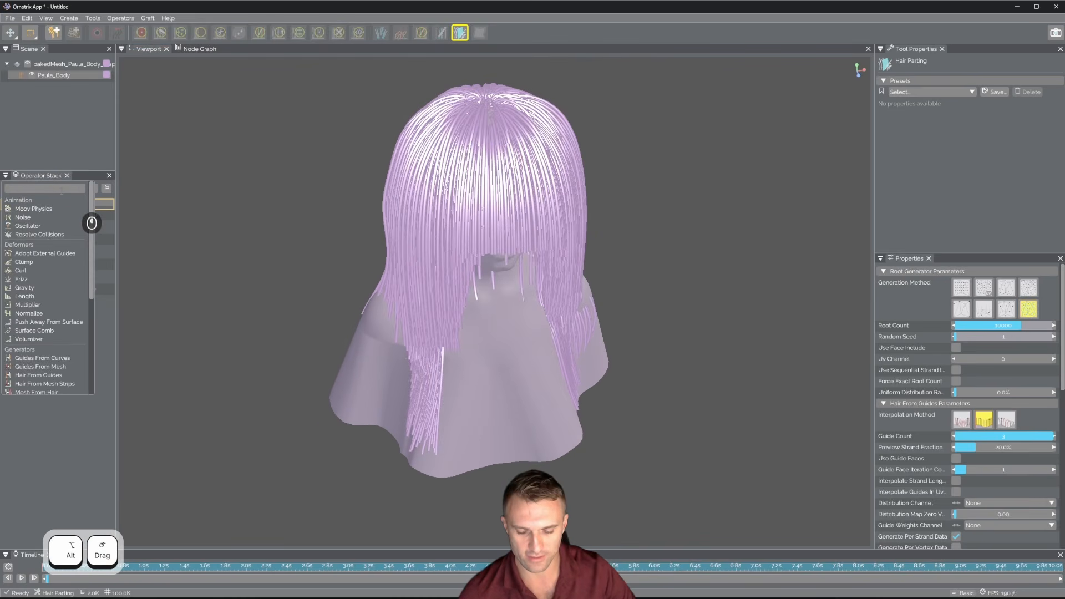
text(change)
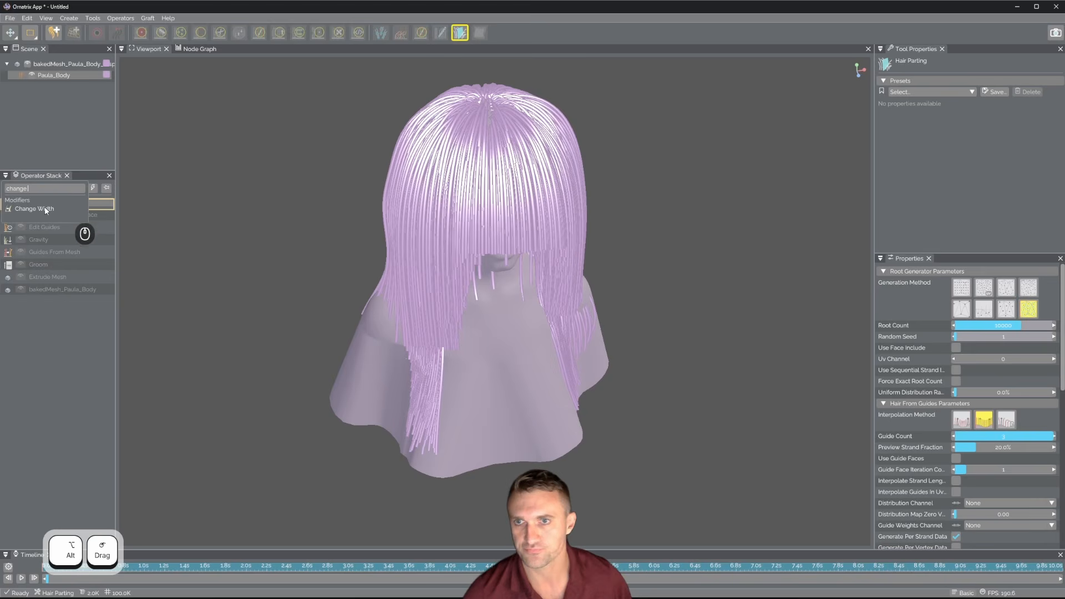
click(44, 211)
alt+drag(467, 169, 468, 148)
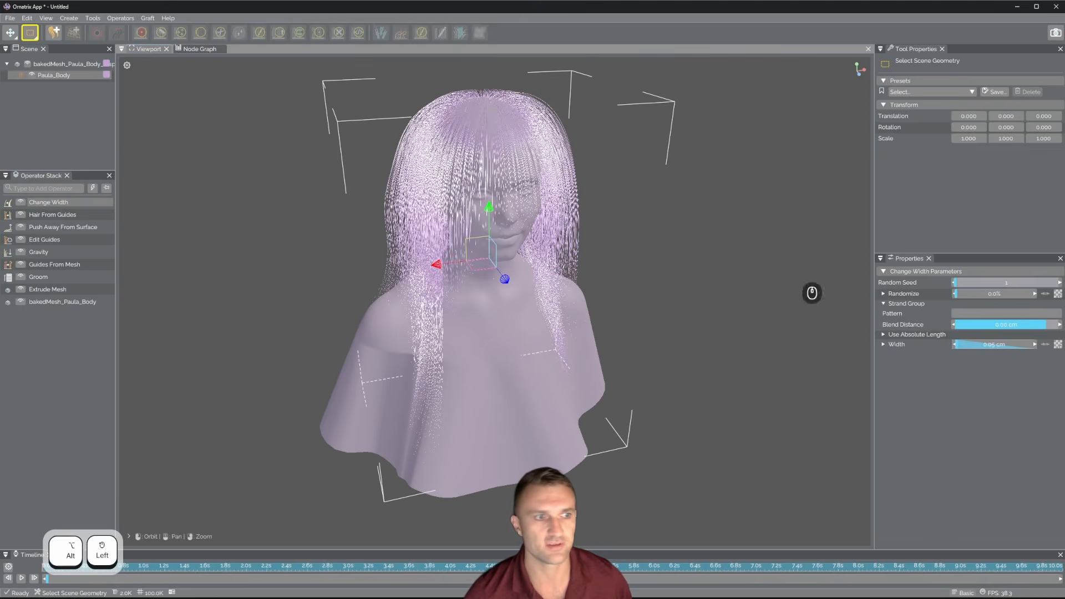
drag(959, 345, 960, 346)
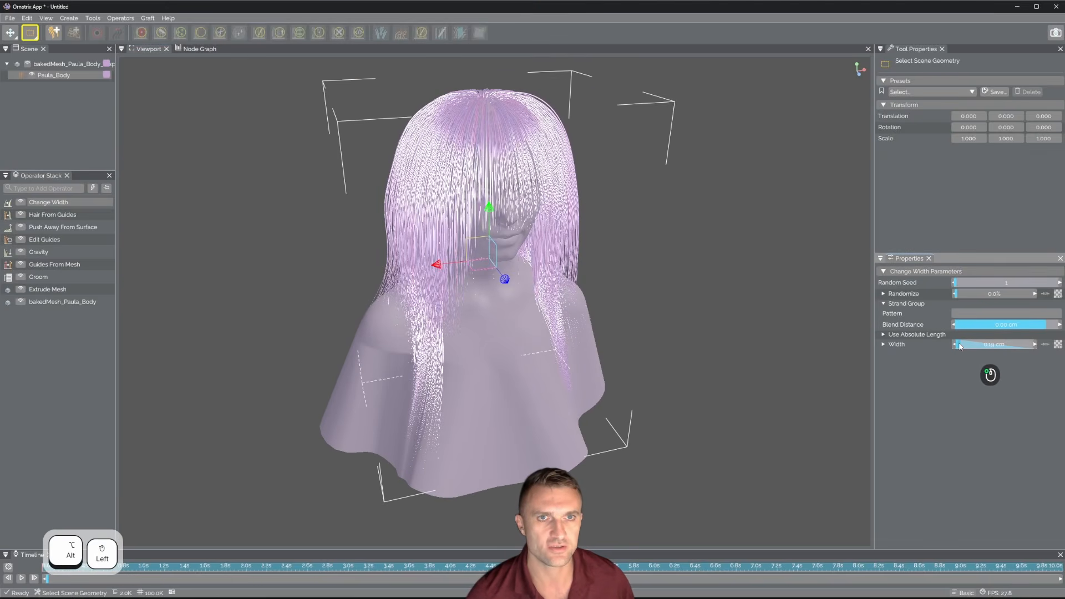
alt+drag(609, 285, 573, 309)
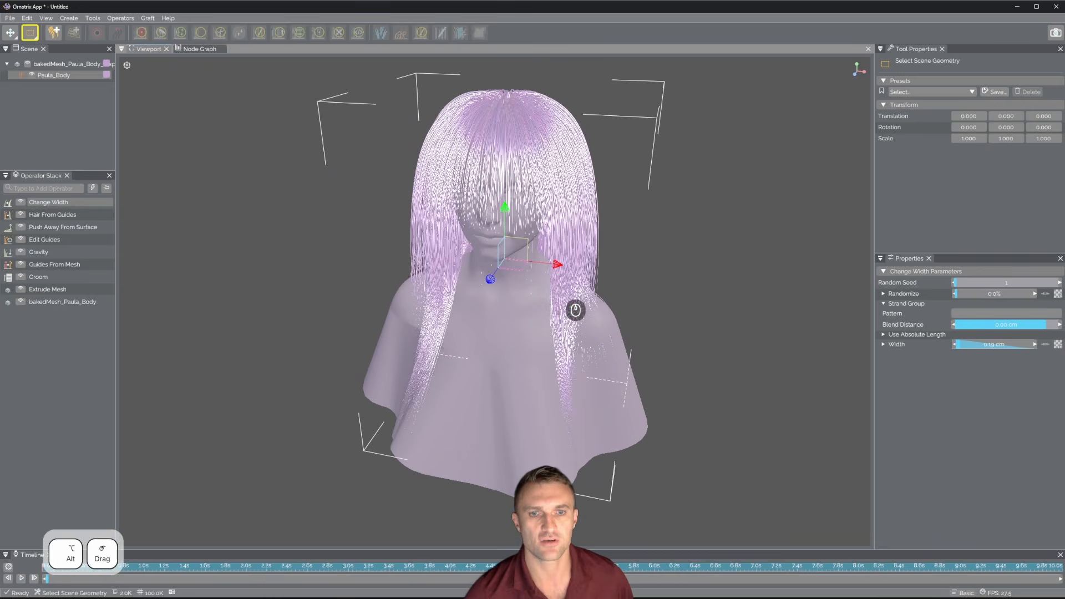
Save the groom as WavyHair.oxz in the Grooms folder, overwriting the existing file
key(ctrl+s)
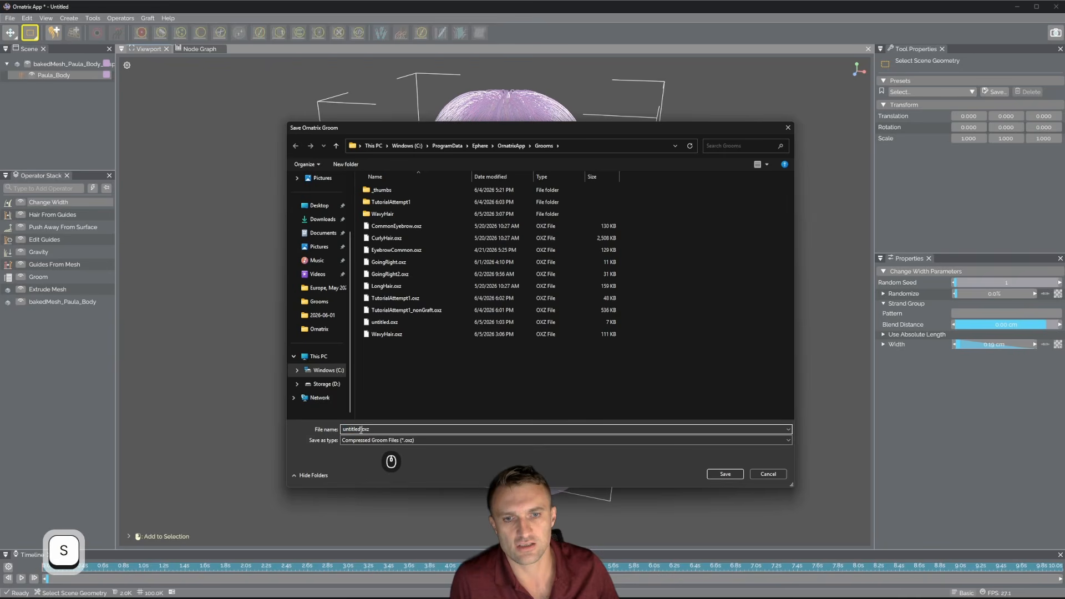
drag(362, 429, 273, 427)
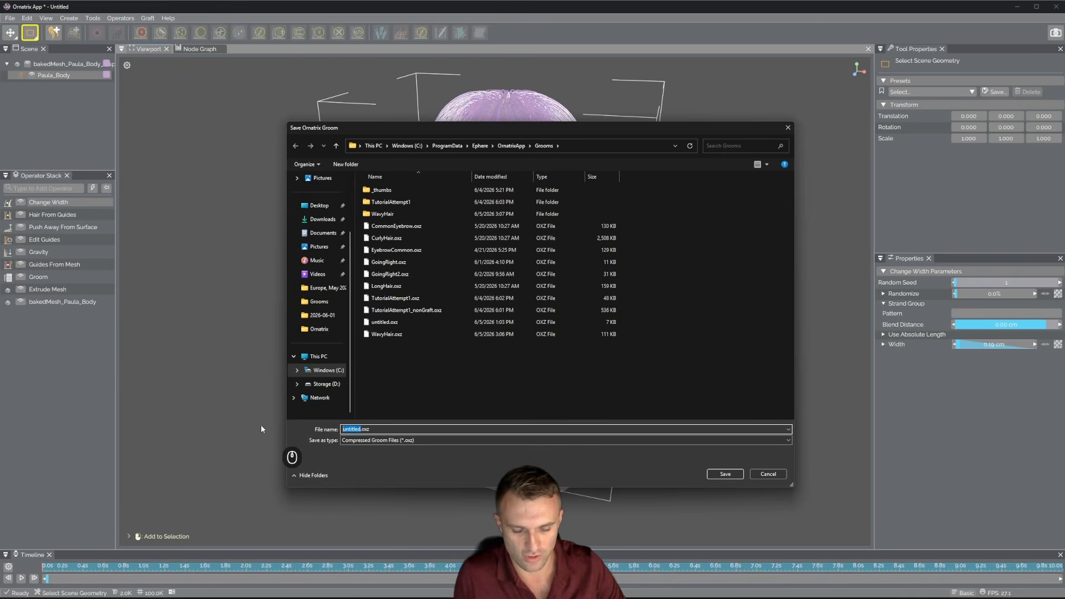
text(WavyHaire)
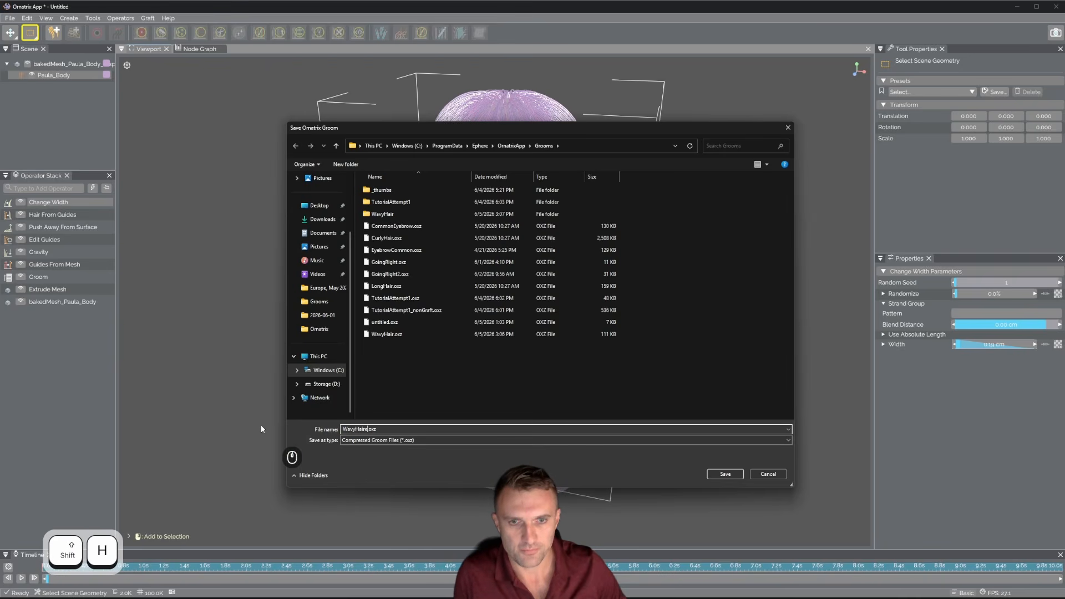
key(BackSpace)
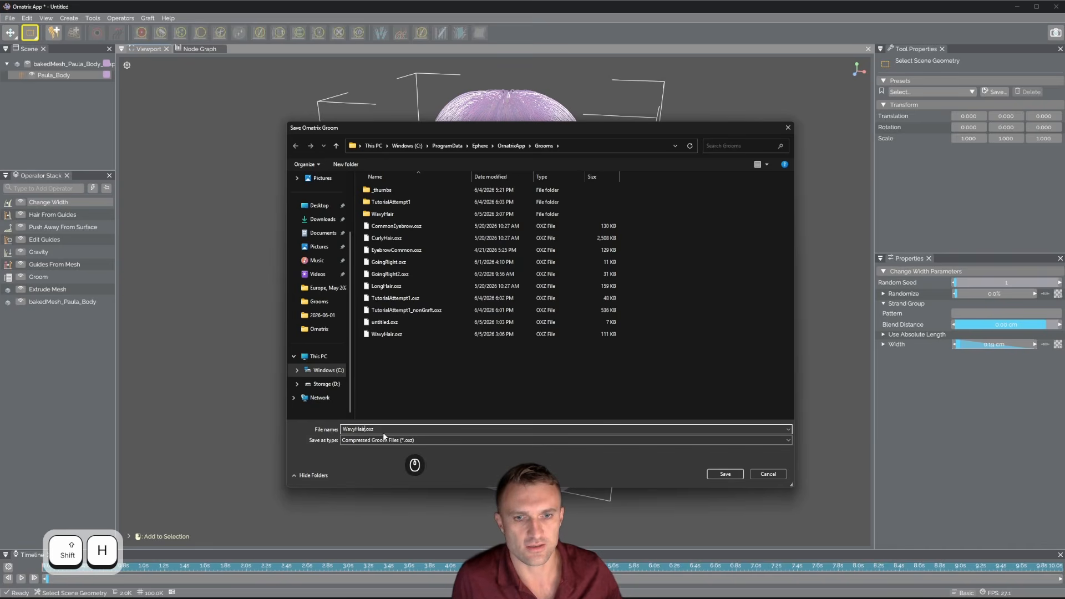
click(723, 475)
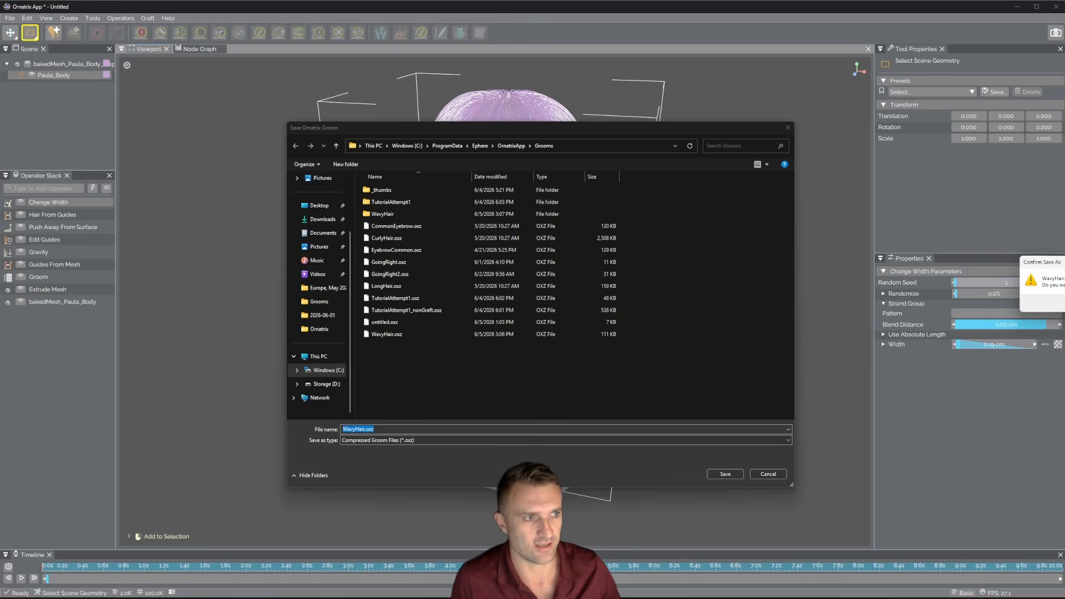
click(1064, 303)
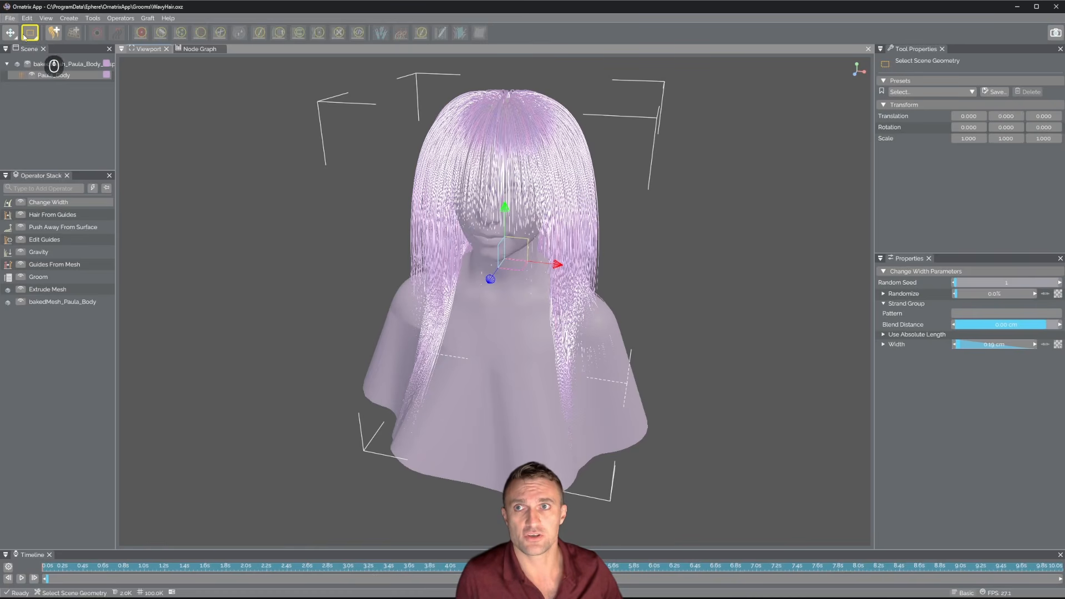
click(11, 18)
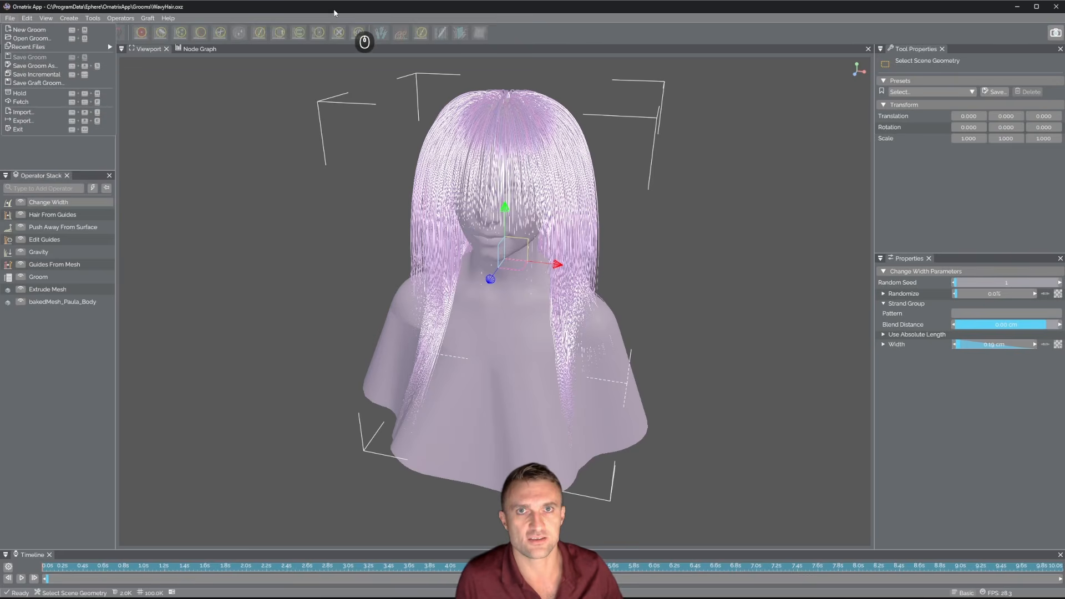
alt+drag(542, 262, 584, 261)
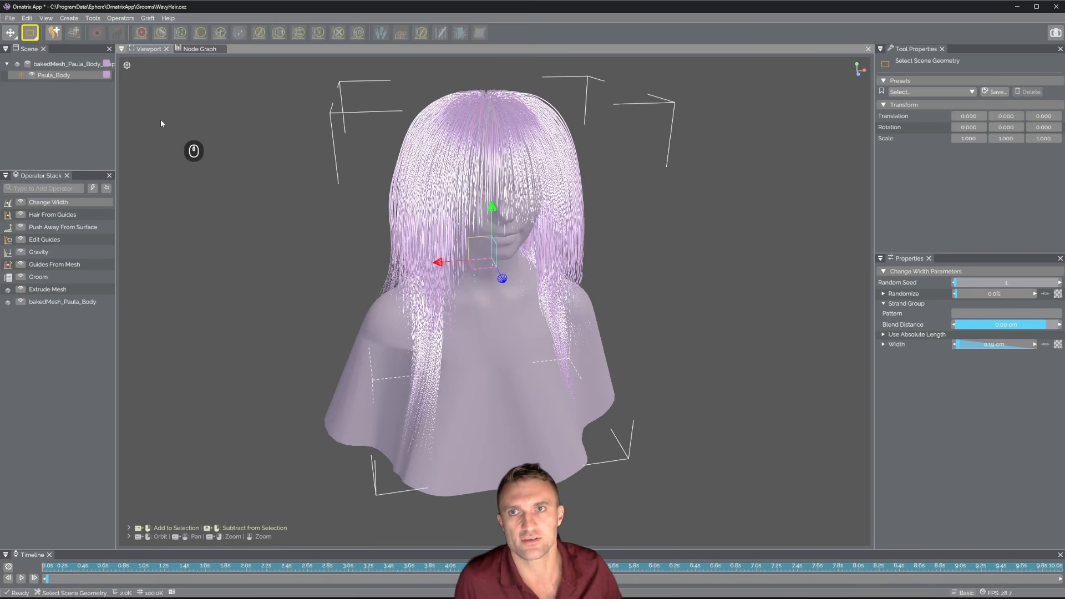
key(alt)
alt+drag(592, 232, 576, 236)
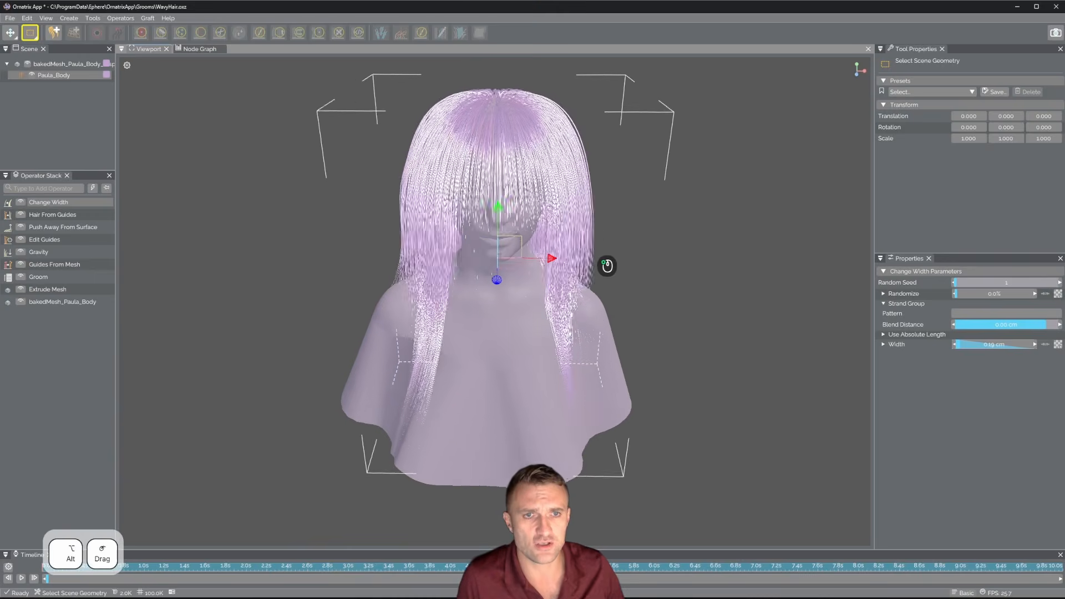
alt+right_drag(576, 237, 578, 253)
alt+drag(578, 253, 594, 253)
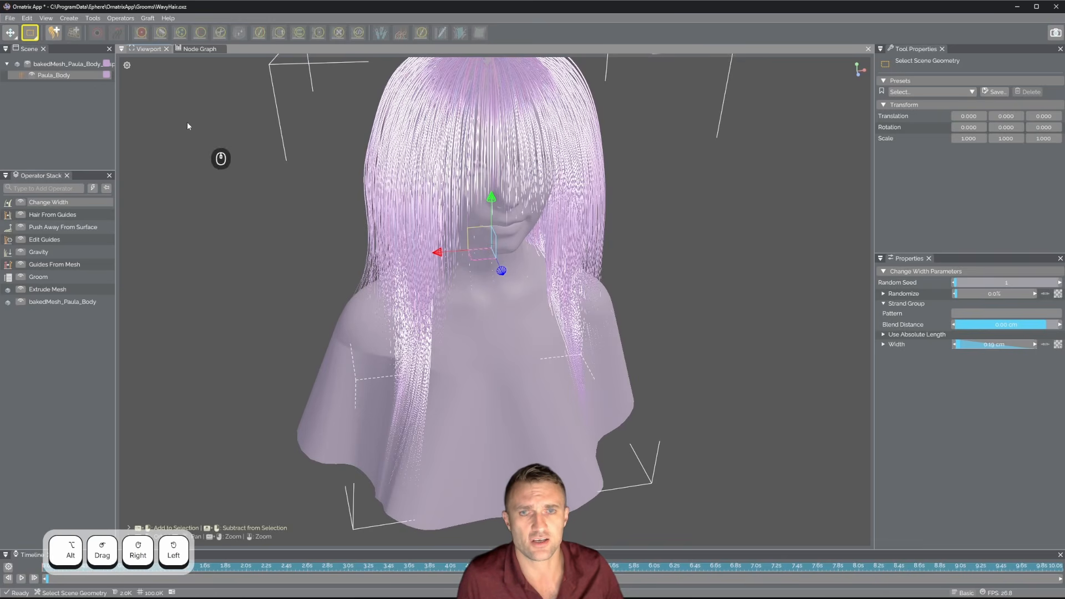
Change the hair object's display colour to orange and switch the viewport to scene-lit shading
click(107, 75)
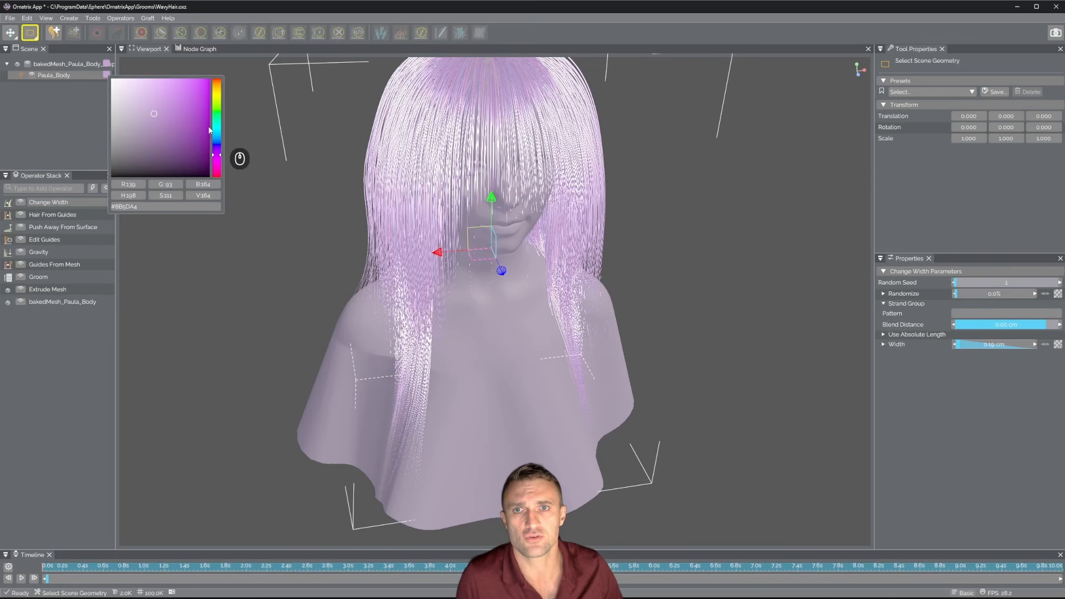
mouse_move(218, 162)
mouse_down()
mouse_move(220, 84)
mouse_move(189, 105)
mouse_up()
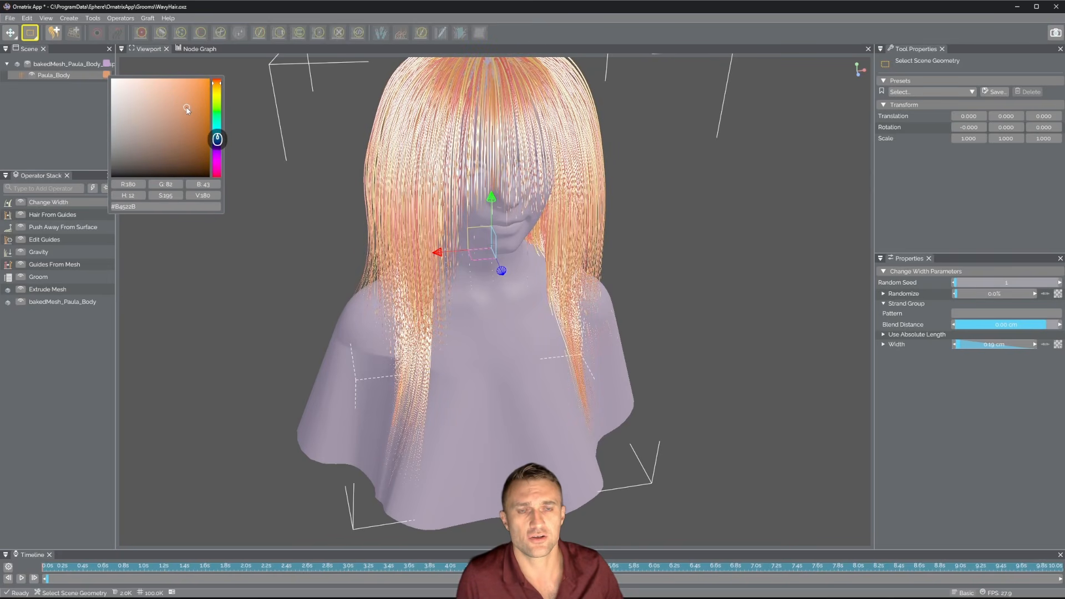
alt+middle_drag(627, 266, 490, 255)
click(515, 246)
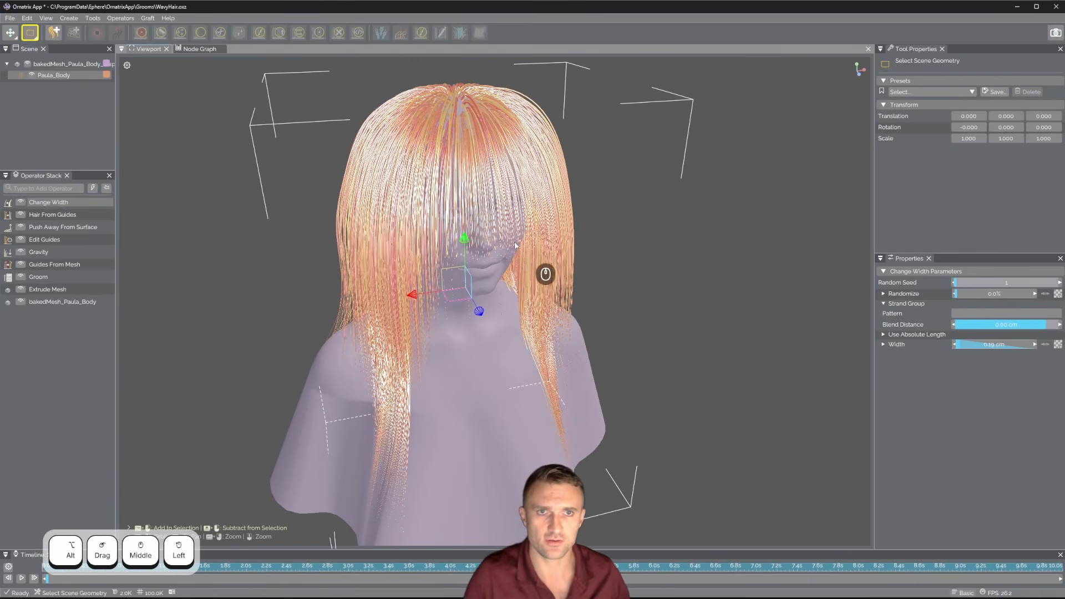
key(7)
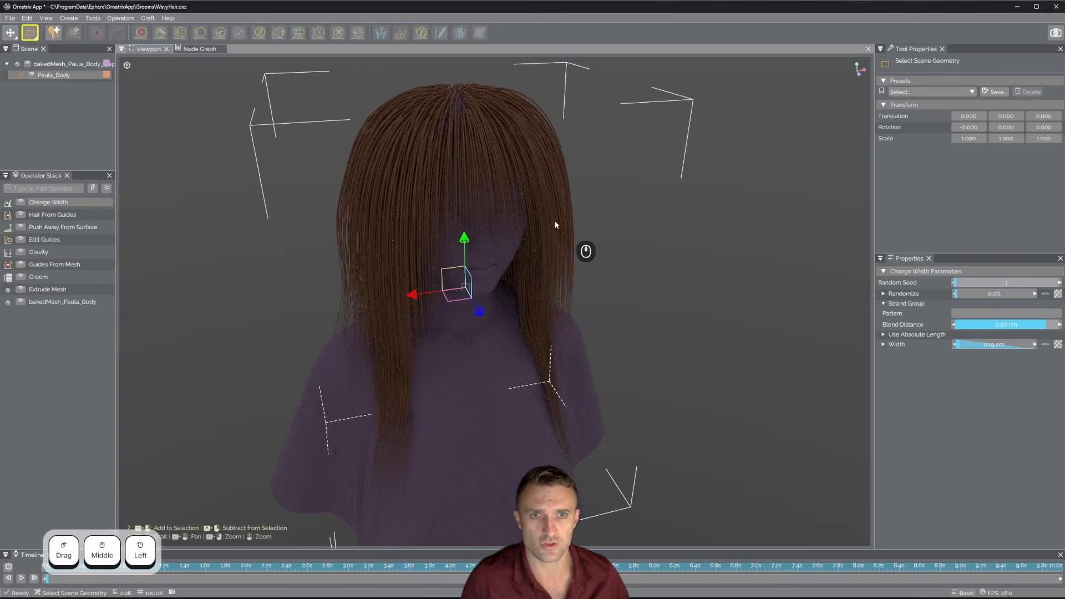
alt+middle_drag(555, 219, 571, 239)
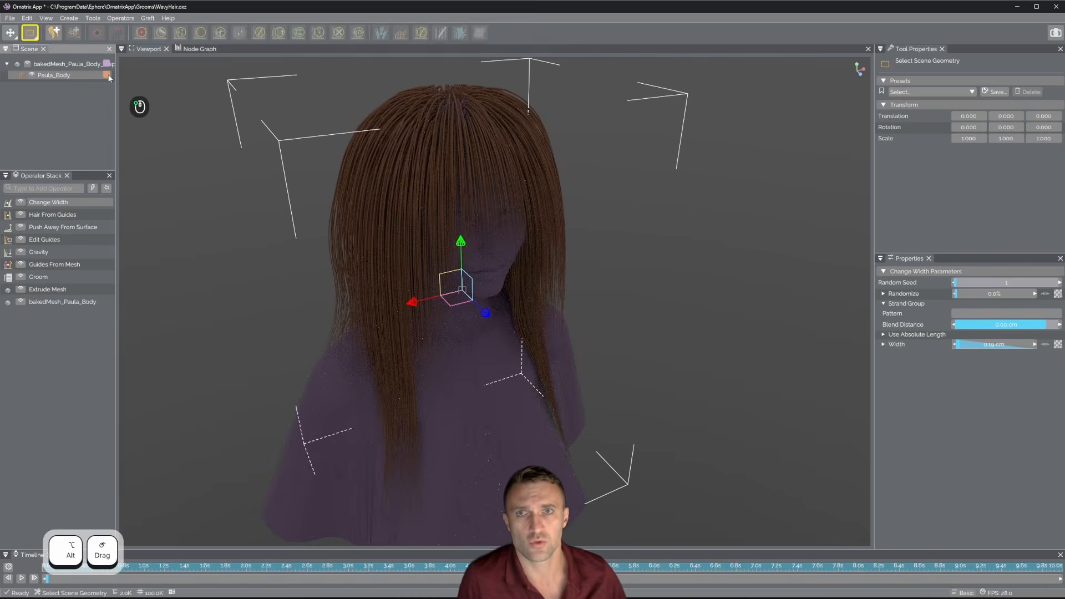
Refine the hair object's display colour to the lighter tan #B68253
click(106, 74)
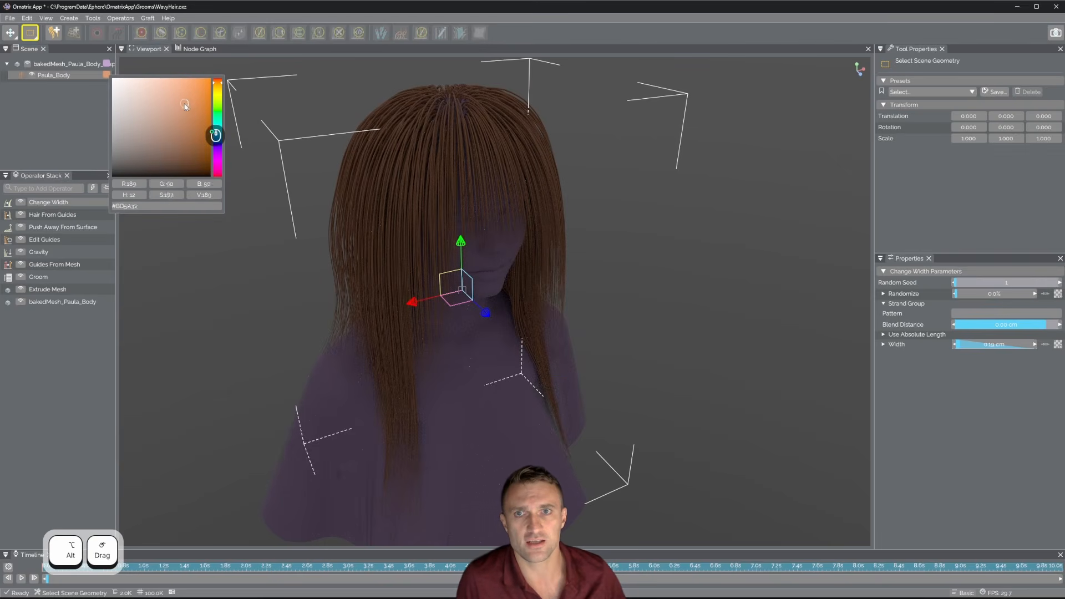
drag(183, 103, 221, 89)
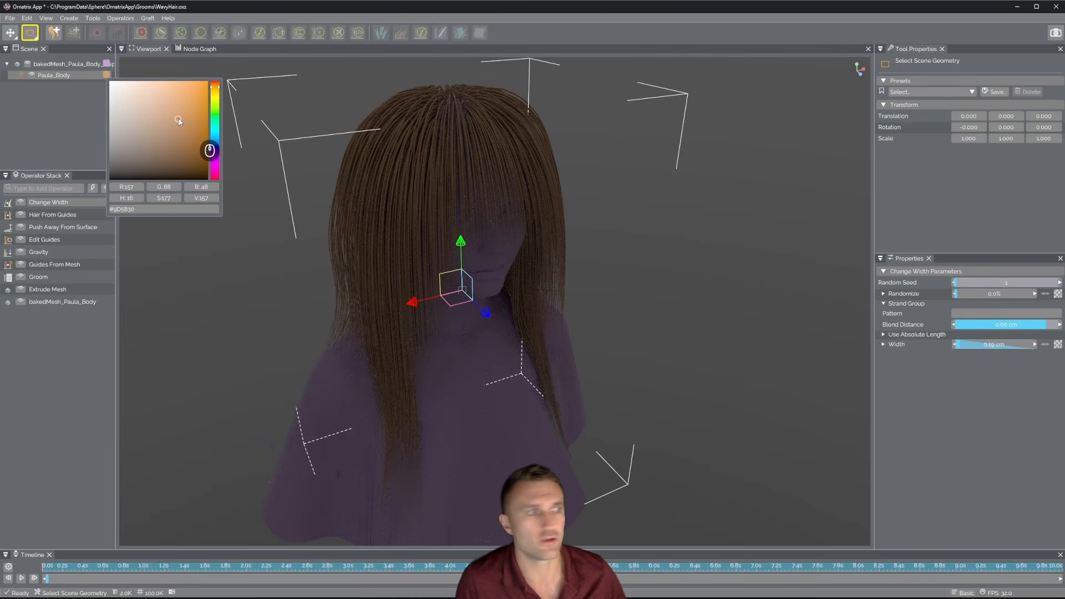
drag(180, 120, 220, 91)
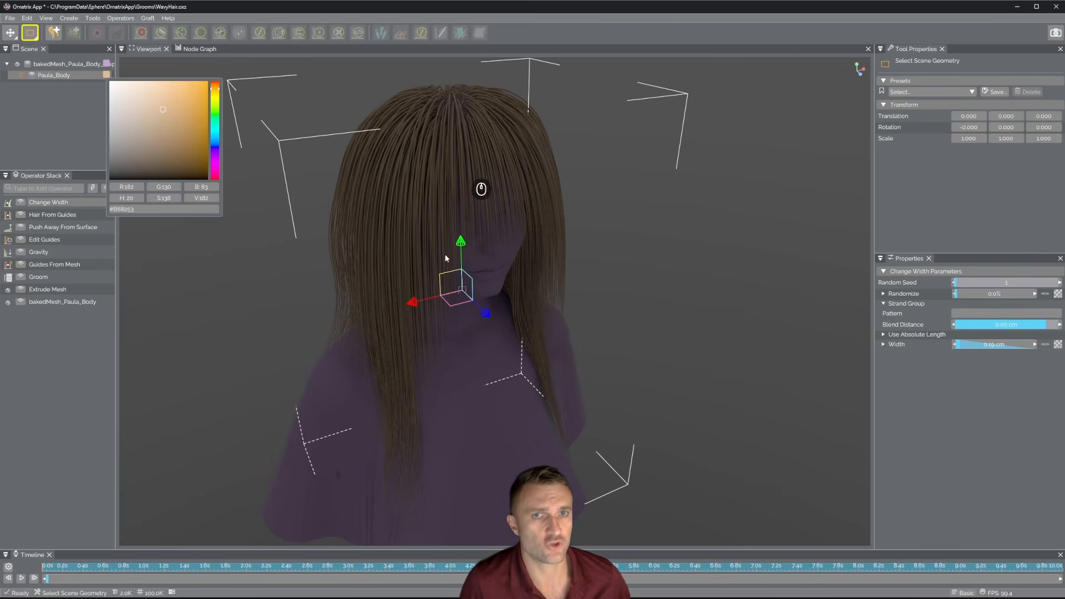
click(48, 105)
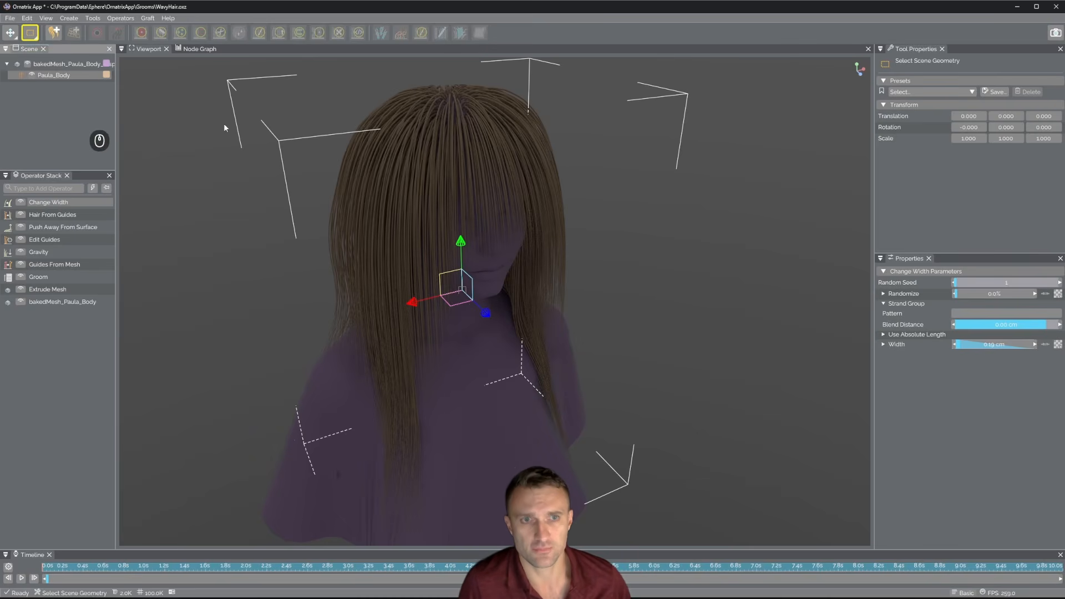
Enable automatic parting on the Hair From Guides operator and set its angle threshold to 0.02
alt+drag(225, 123, 382, 255)
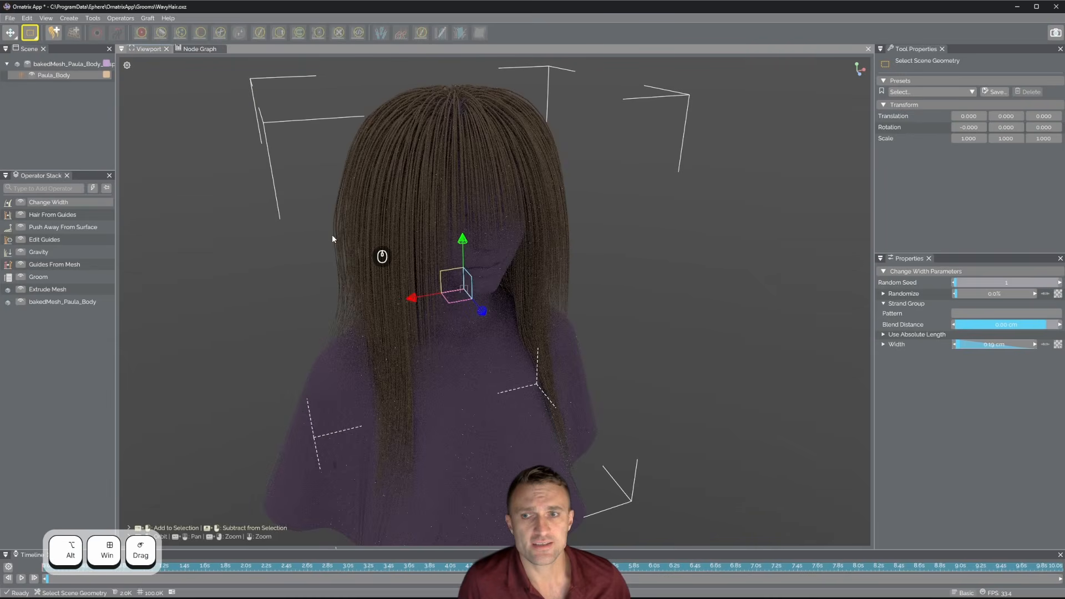
click(65, 216)
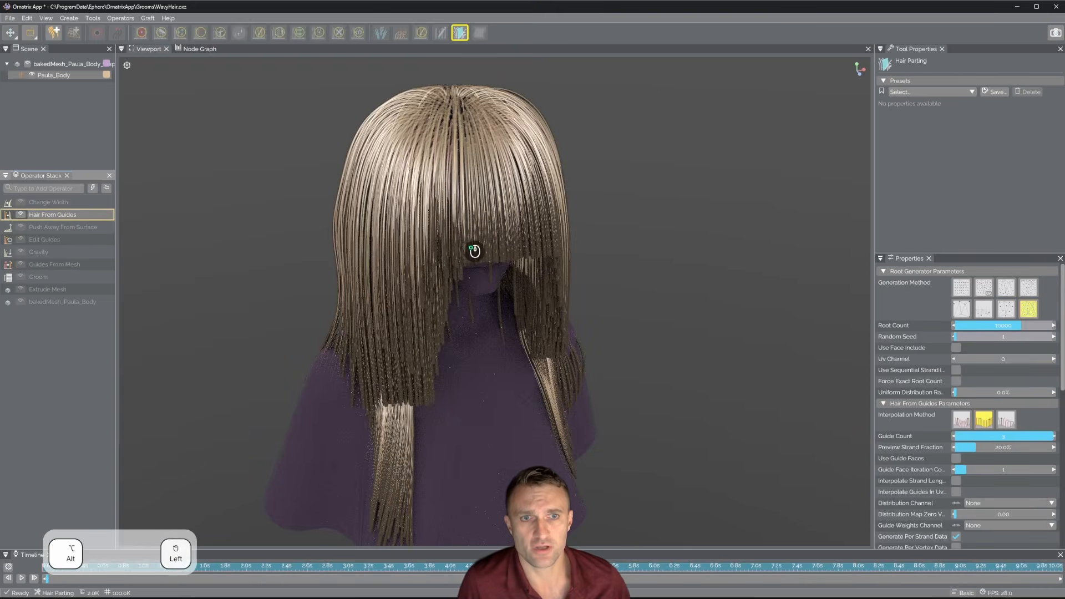
mouse_move(493, 228)
alt+right_down()
mouse_move(482, 231)
mouse_move(501, 233)
alt+right_up()
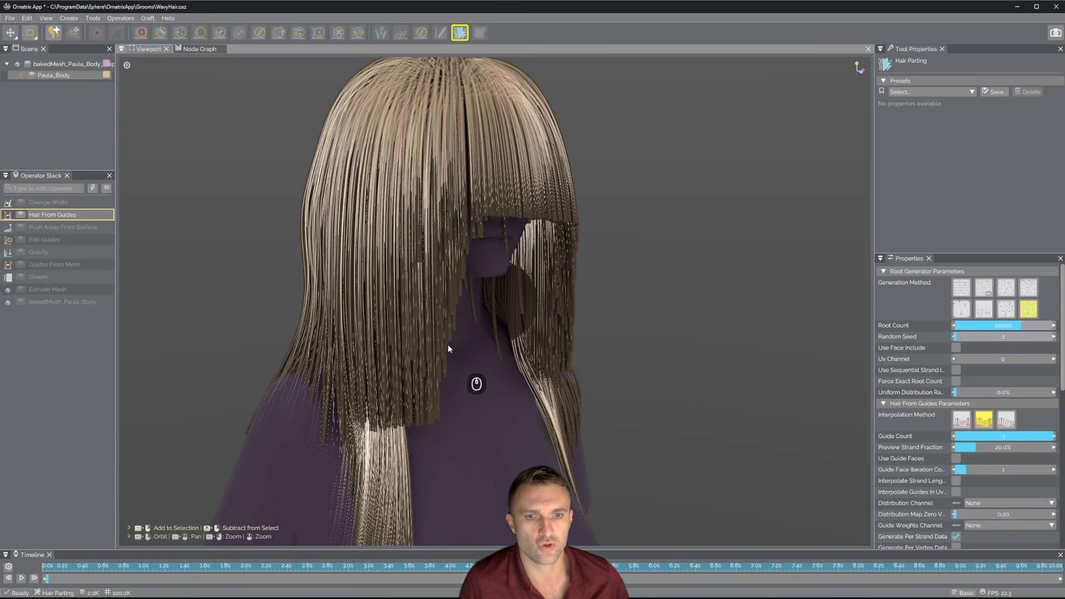
scroll(896, 429, down, 10)
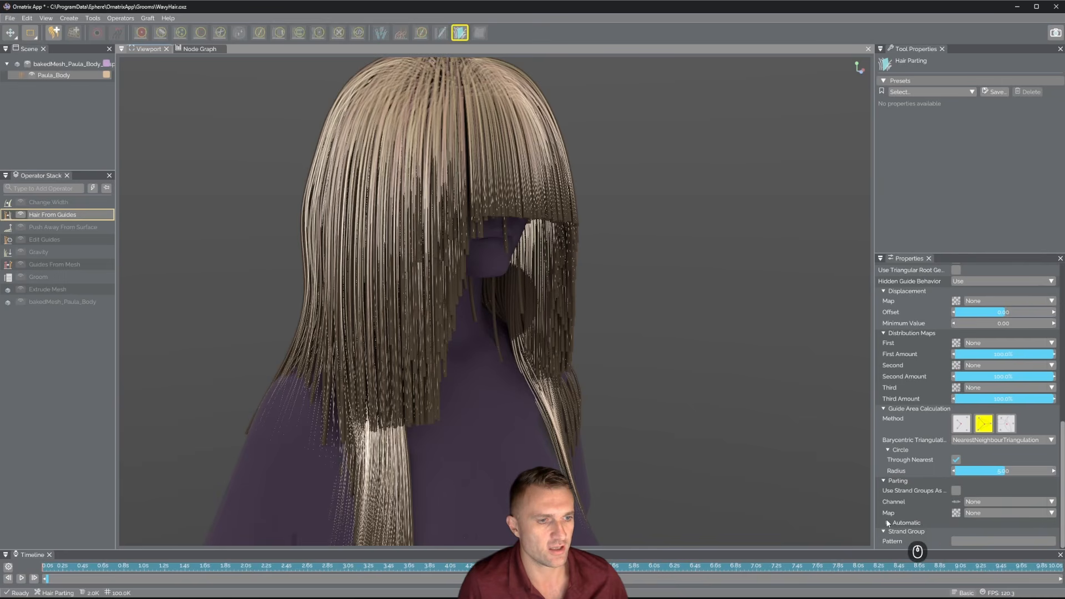
click(888, 523)
scroll(910, 517, down, 2)
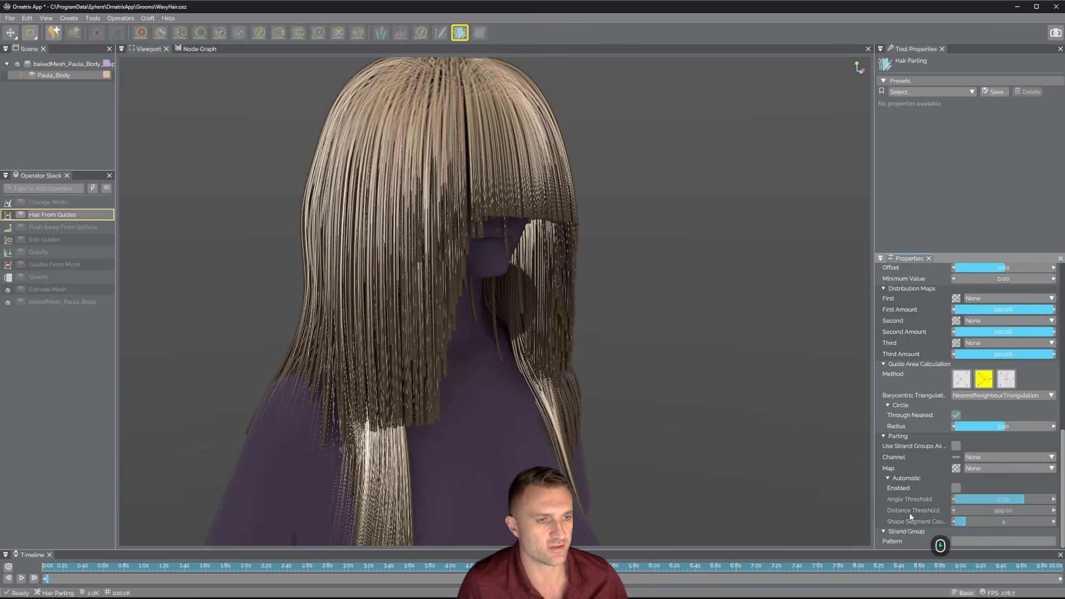
click(957, 488)
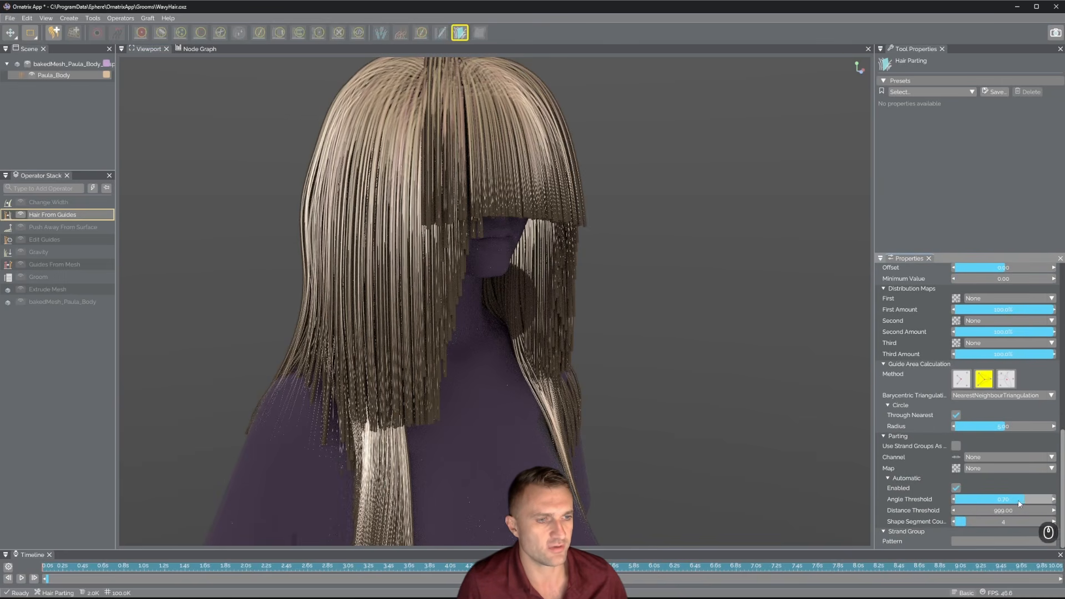
drag(1017, 505, 958, 501)
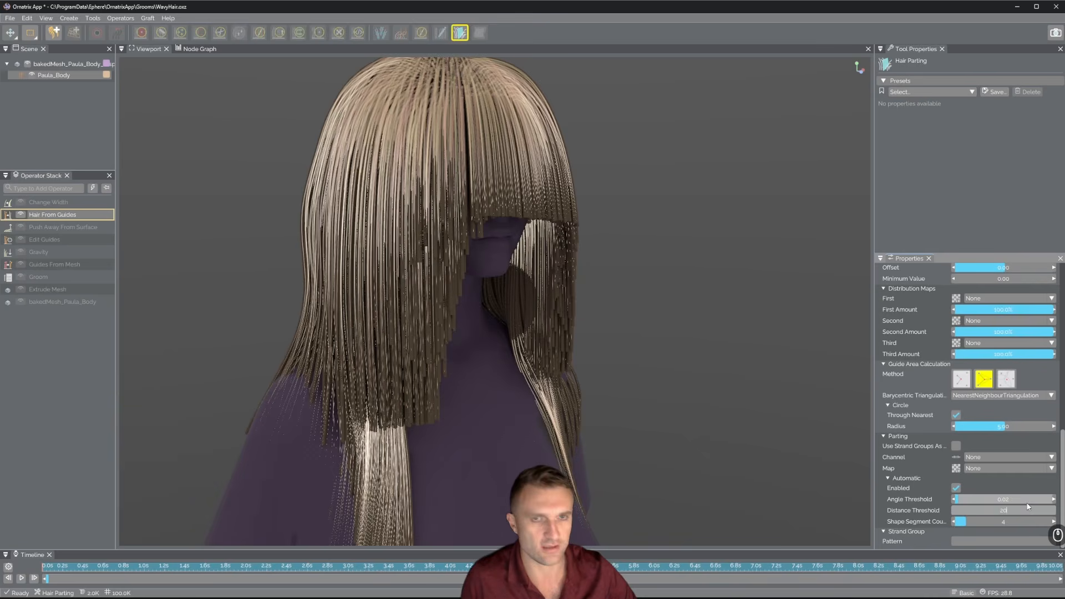
Set the automatic parting's distance threshold to 20 and check the parted hair from the back and front
key(Return)
alt+drag(650, 371, 719, 378)
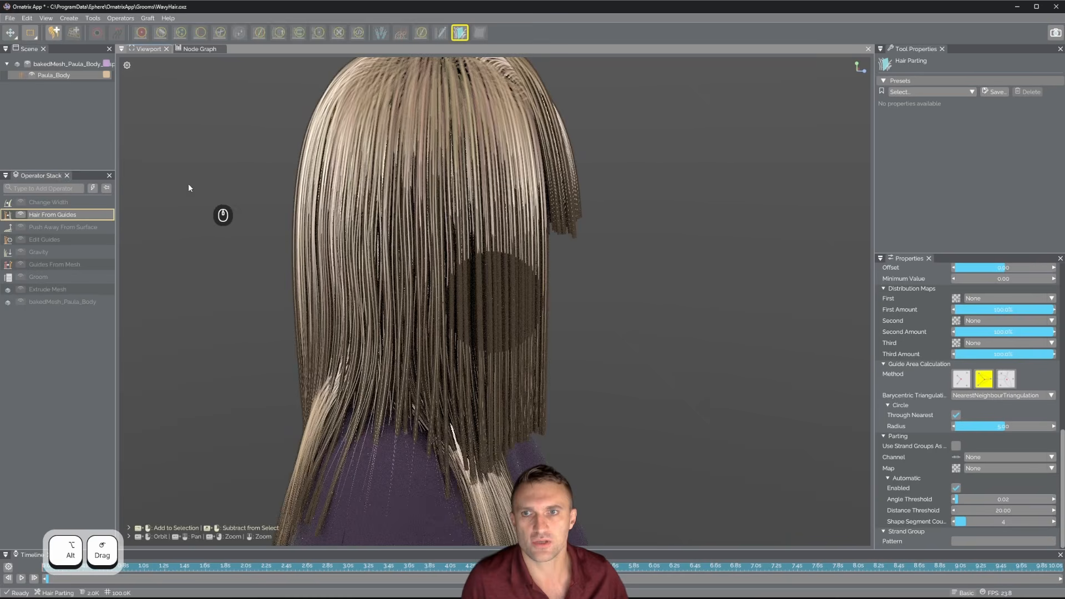
click(106, 192)
alt+drag(609, 272, 652, 270)
alt+right_drag(651, 270, 648, 267)
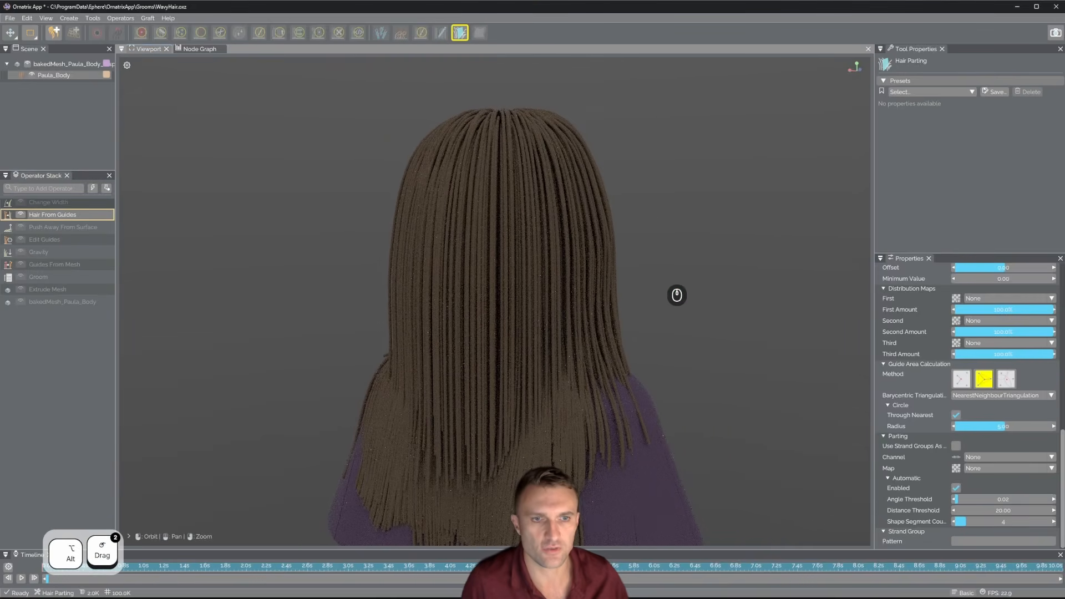
alt+drag(478, 335, 420, 276)
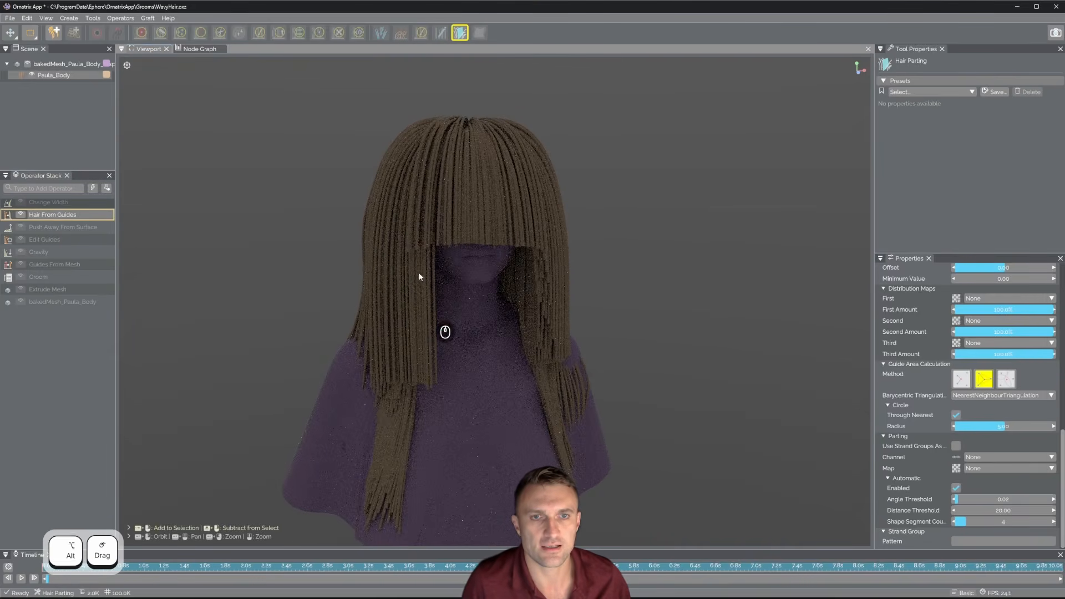
mouse_move(602, 349)
alt+mouse_down()
mouse_move(549, 334)
mouse_move(571, 327)
mouse_move(607, 359)
alt+mouse_up()
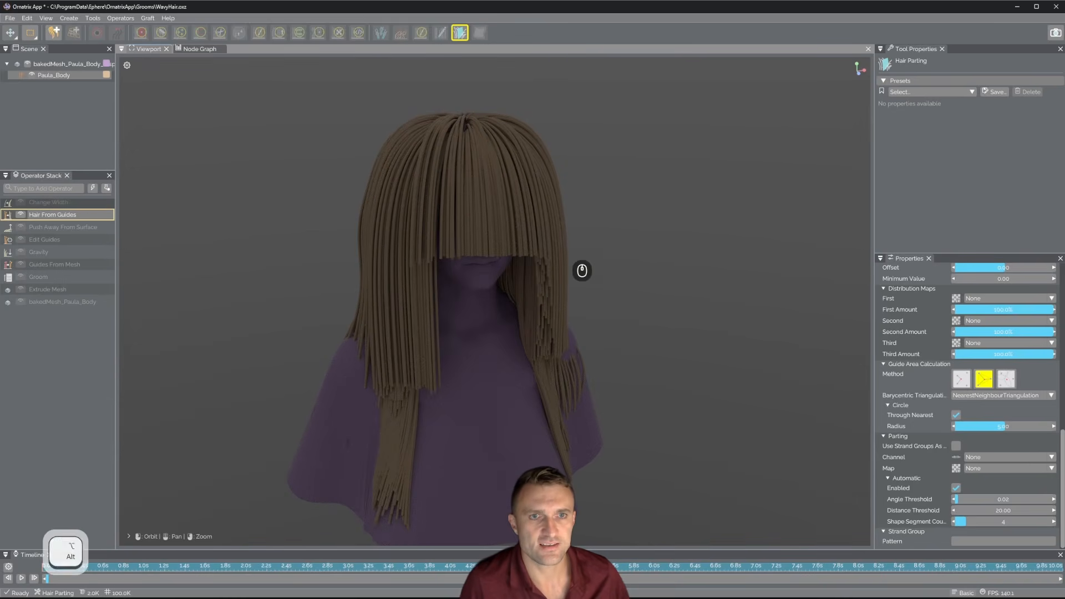
mouse_move(577, 269)
alt+mouse_down()
mouse_move(552, 271)
mouse_move(563, 278)
alt+mouse_up()
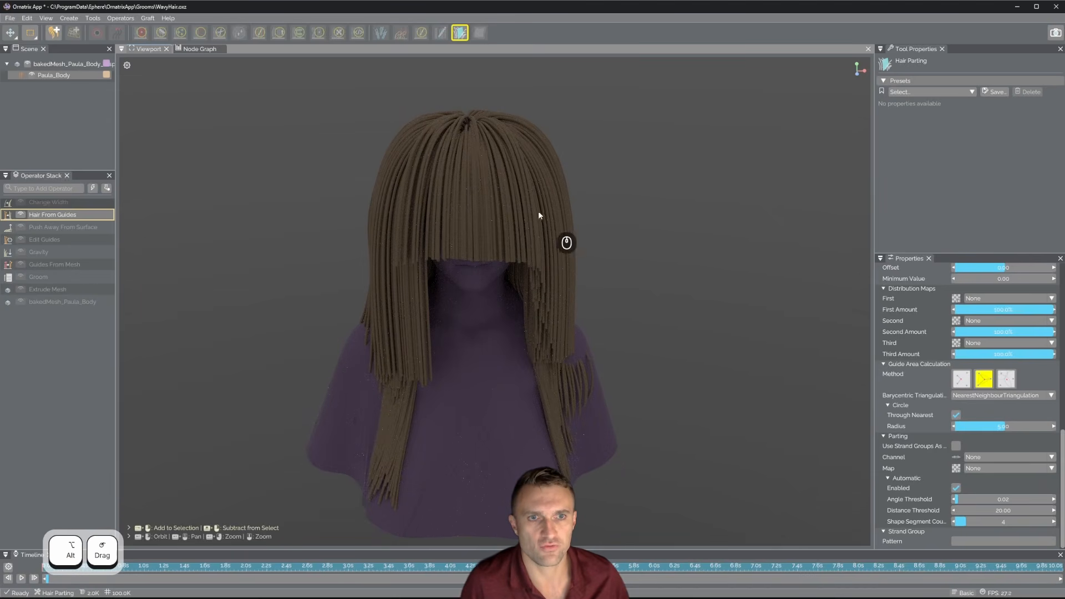
Activate the Control Points tool on the Edit Guides operator for shaping the front fringe guides
click(63, 241)
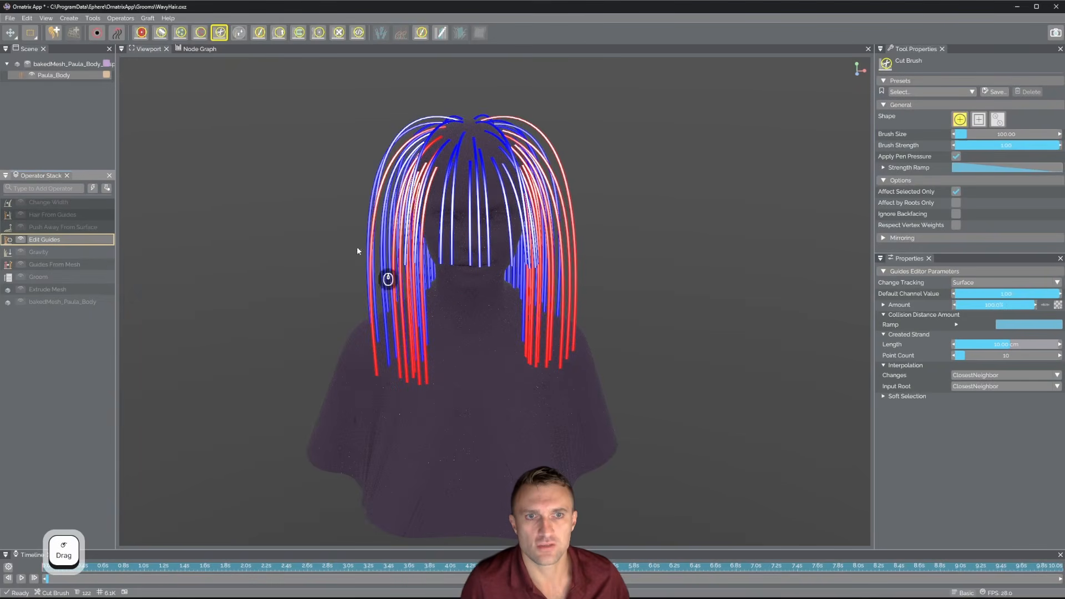
mouse_move(558, 304)
alt+mouse_down()
mouse_move(495, 306)
mouse_move(551, 432)
mouse_move(466, 395)
mouse_move(541, 348)
mouse_move(547, 269)
alt+mouse_up()
click(116, 32)
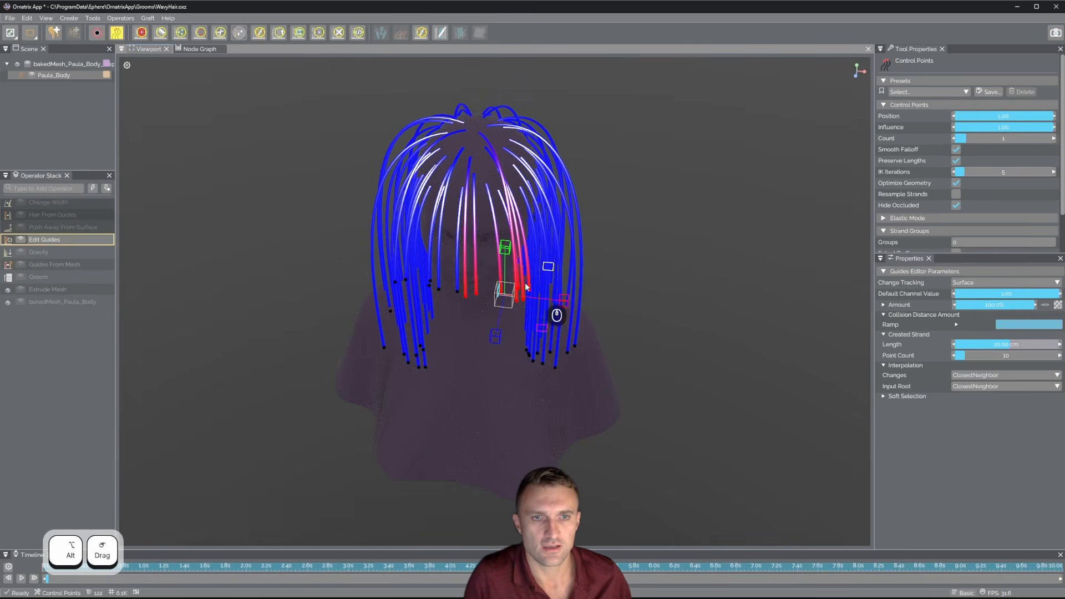
Try to scale the selected fringe guide tips together, then undo the change
drag(504, 296, 384, 480)
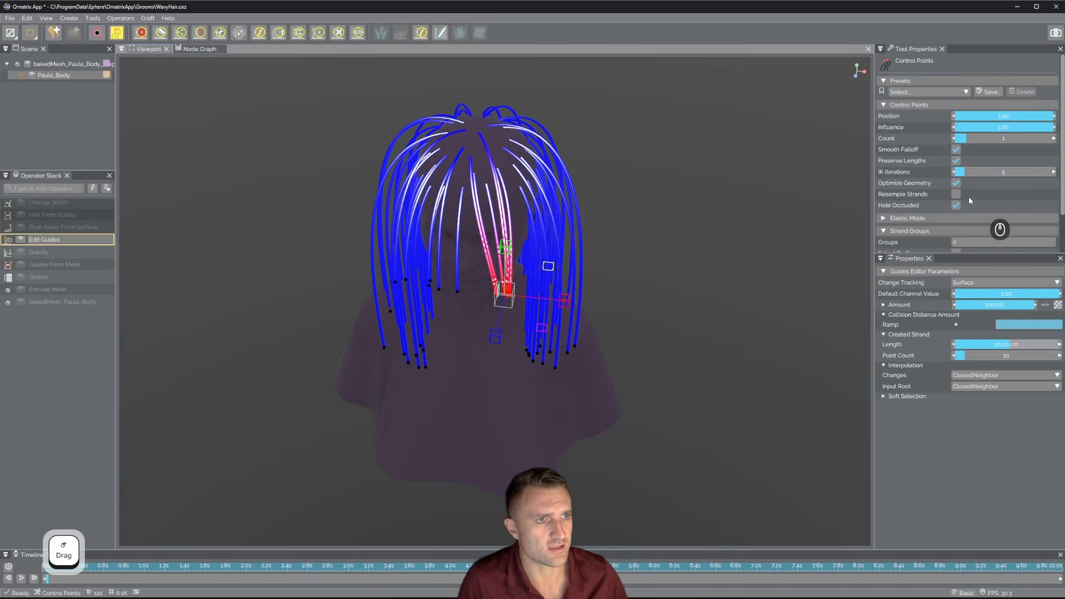
click(956, 160)
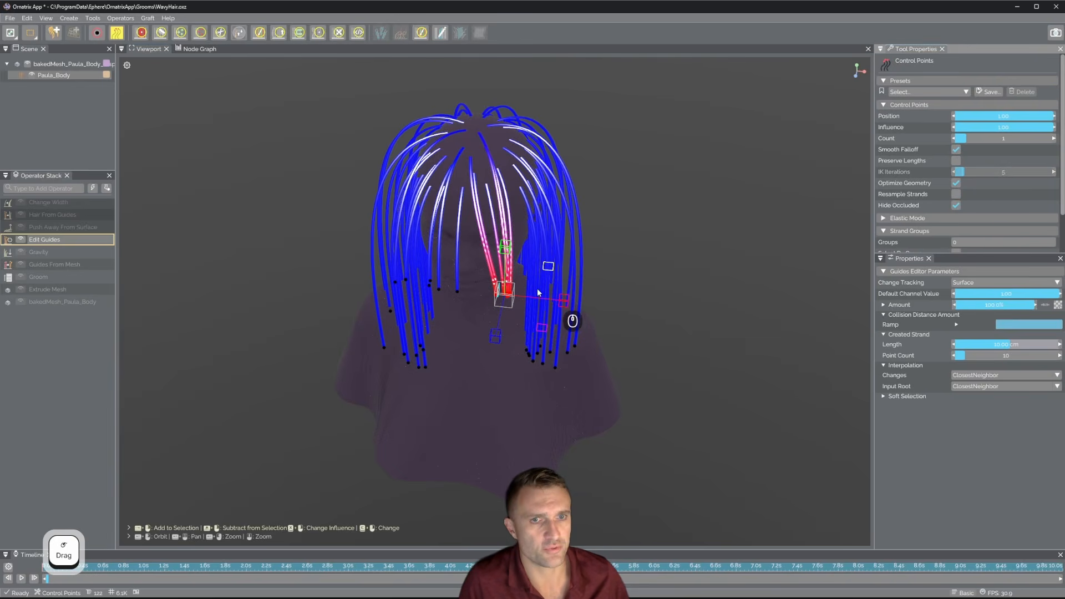
key(ctrl+z)
alt+drag(565, 292, 623, 272)
key(ctrl+z)
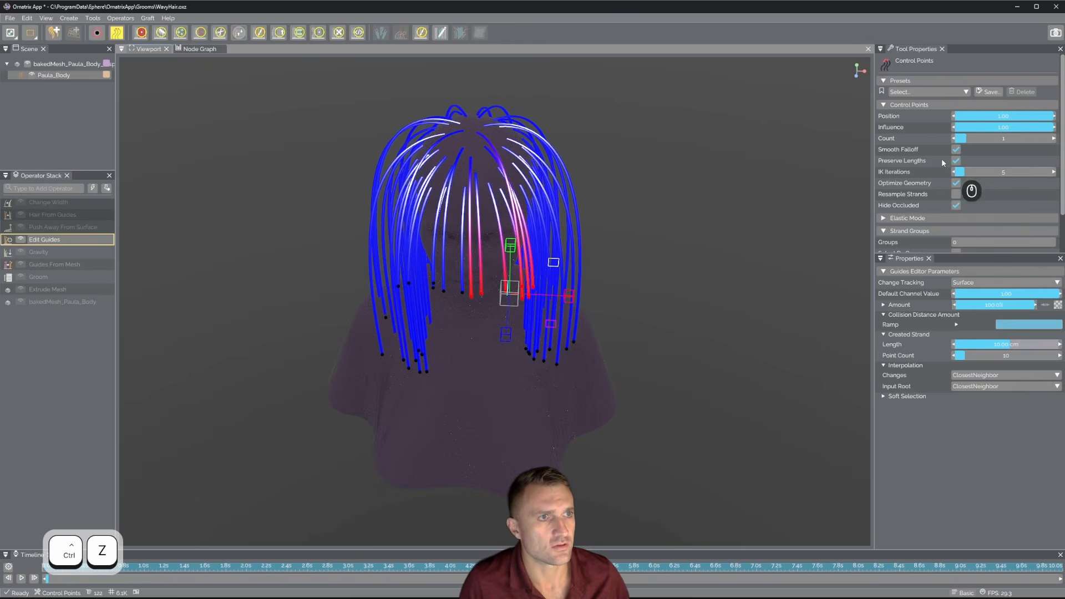
Turn off Preserve Lengths, gather the selected fringe guide tips together and sweep them toward the left side of the bust's face
click(957, 161)
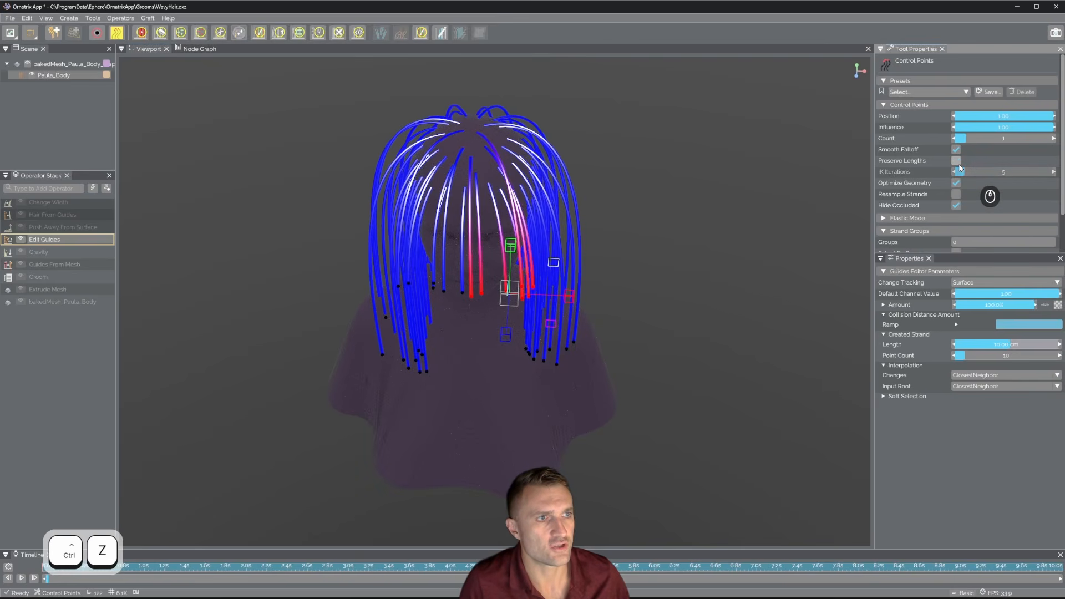
drag(510, 301, 370, 498)
alt+drag(524, 367, 509, 310)
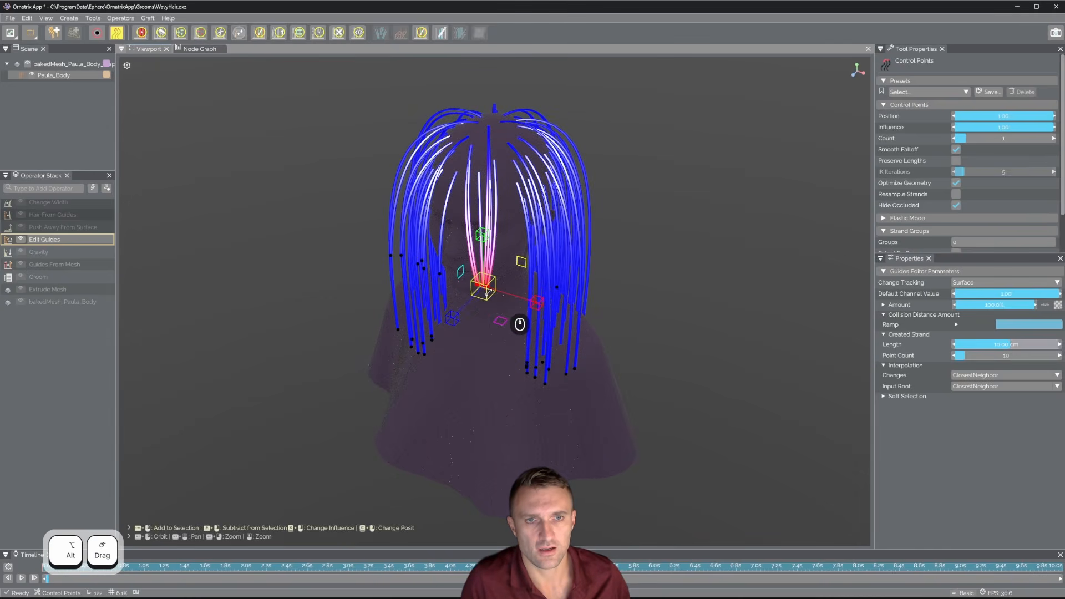
key(e)
alt+drag(514, 267, 452, 214)
key(w)
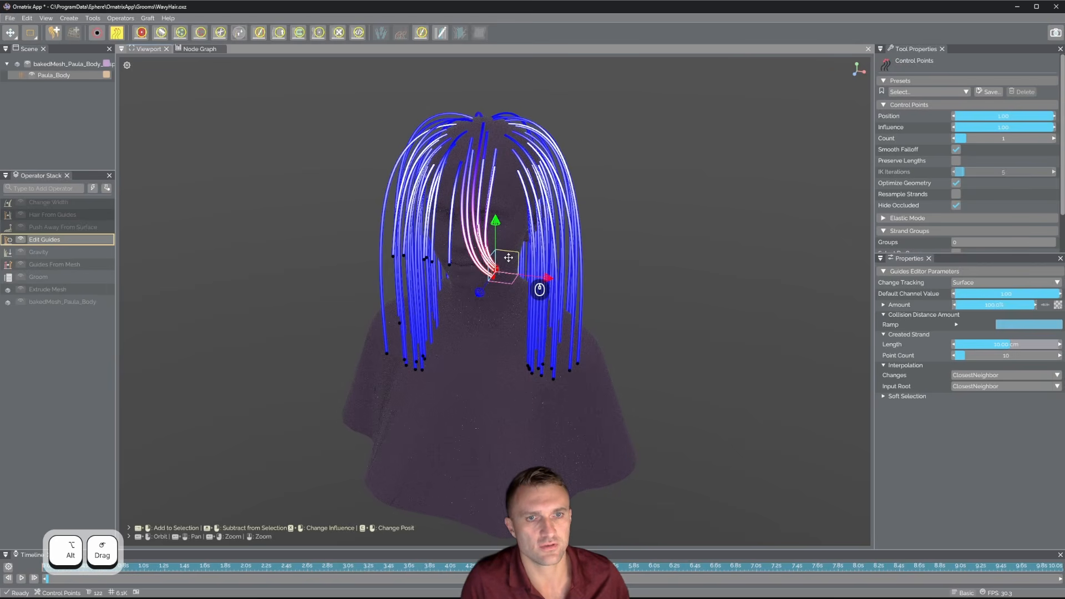
drag(520, 263, 598, 354)
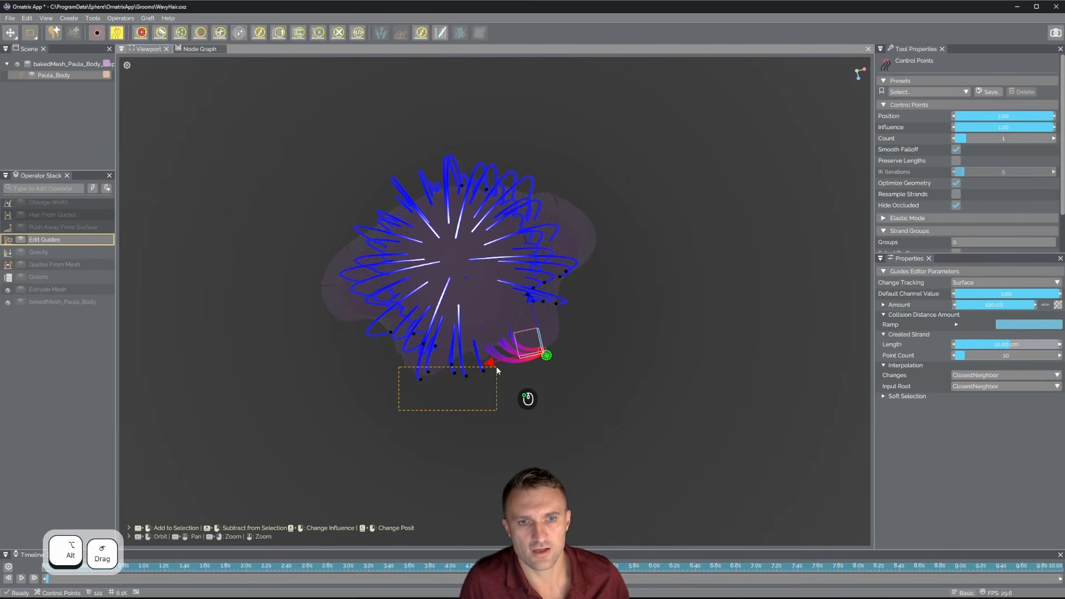
Gather the remaining fringe guide tips, rotate them and sweep them toward the right side of the bust's face
alt+drag(494, 360, 563, 244)
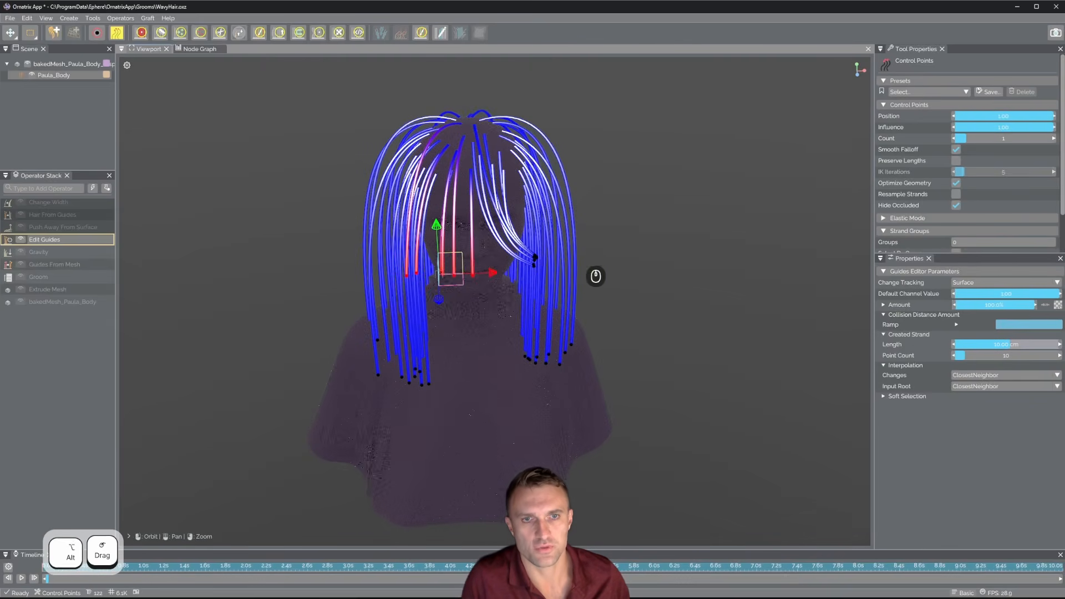
key(e)
key(r)
drag(438, 272, 420, 390)
key(w)
key(e)
drag(473, 242, 542, 313)
key(w)
alt+drag(578, 356, 552, 411)
alt+drag(521, 379, 527, 217)
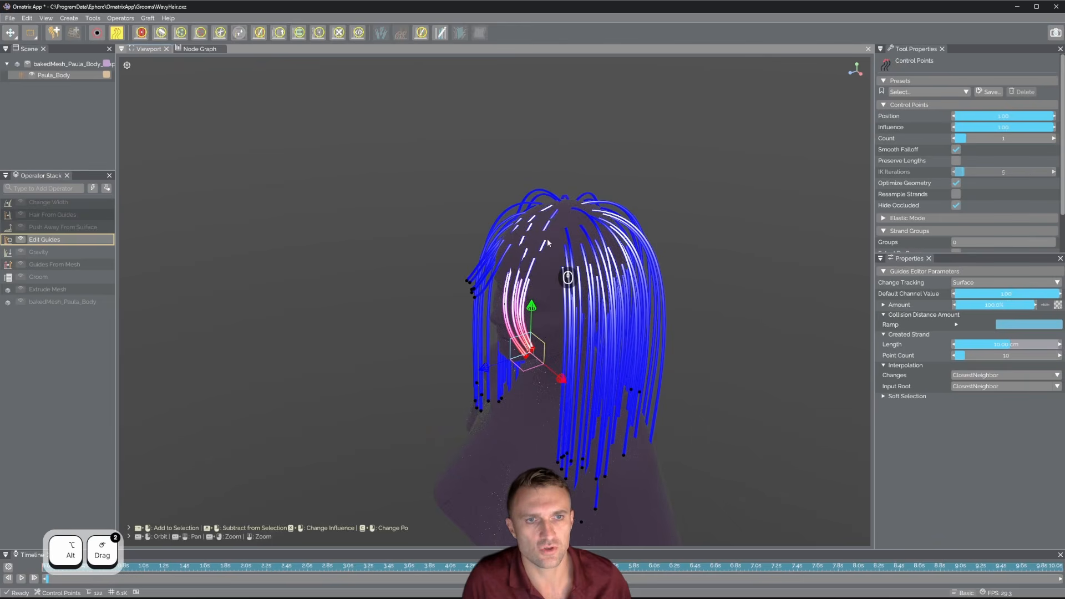
Set the control point position to 0.15 and influence to 0.46, adjust the upper fringe guides and turn off Hide Occluded
drag(1046, 116, 1000, 129)
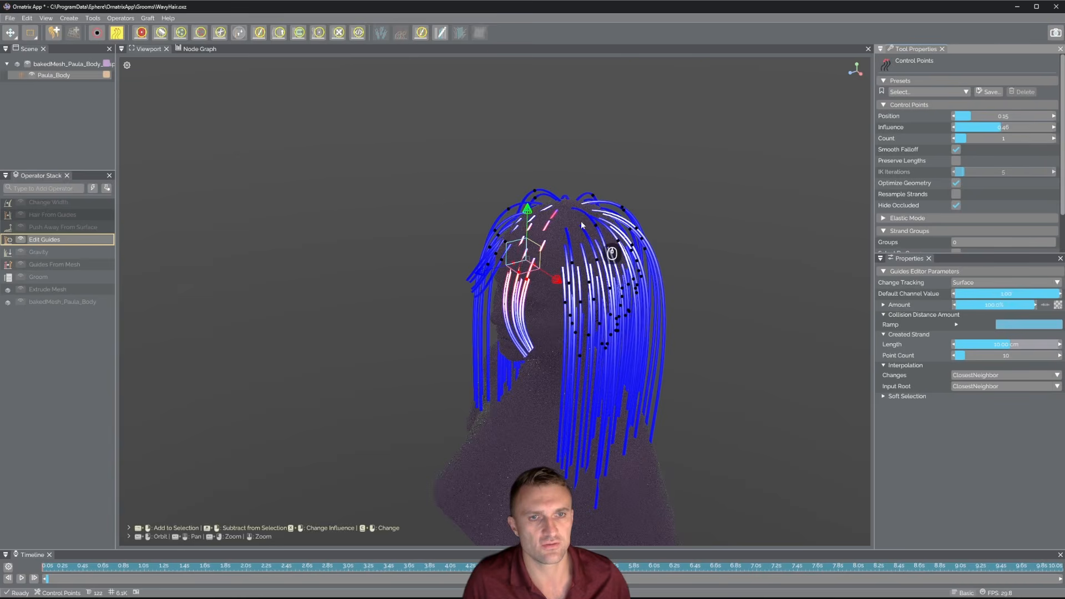
drag(506, 246, 603, 286)
alt+drag(573, 254, 575, 244)
click(957, 205)
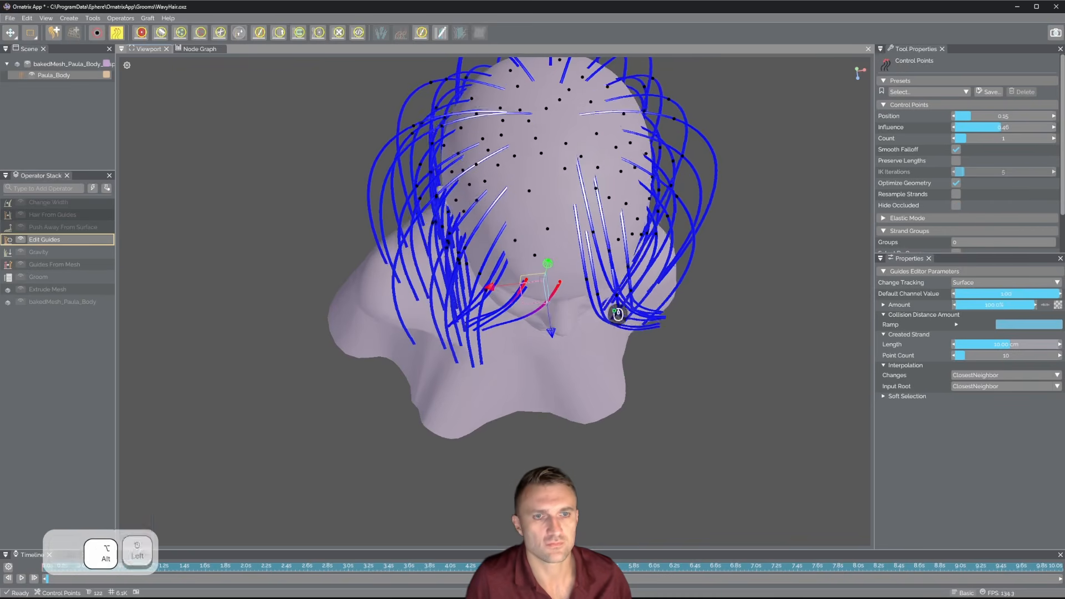
mouse_move(587, 281)
alt+mouse_down()
mouse_move(561, 225)
mouse_move(673, 178)
mouse_move(571, 140)
mouse_move(451, 215)
mouse_move(788, 283)
mouse_move(677, 266)
mouse_move(673, 294)
alt+mouse_up()
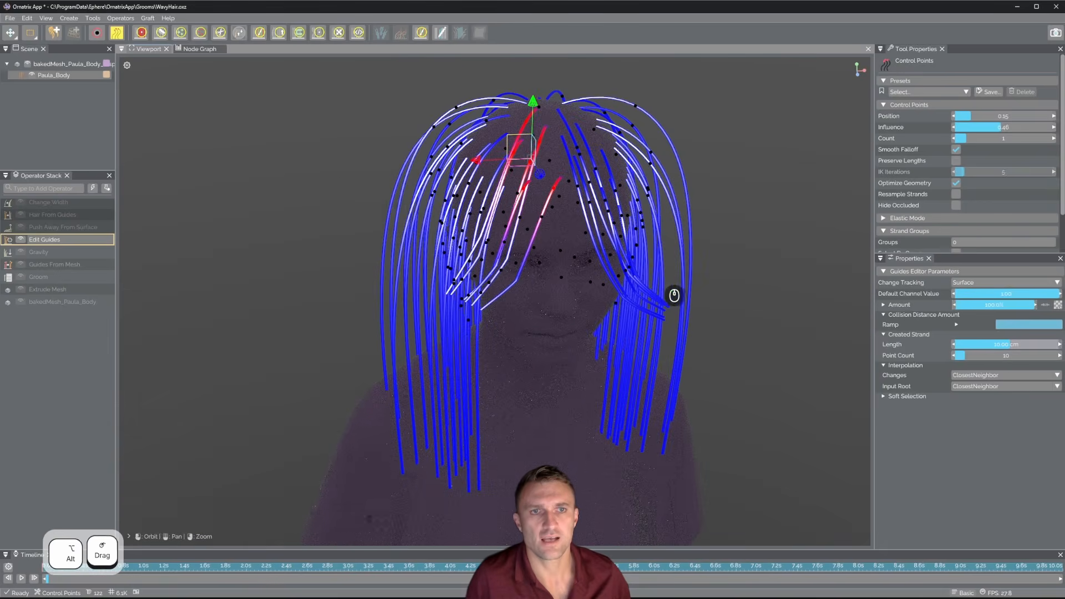
Display the final hair up to the Change Width operator and examine the swept fringe and the part line
click(106, 189)
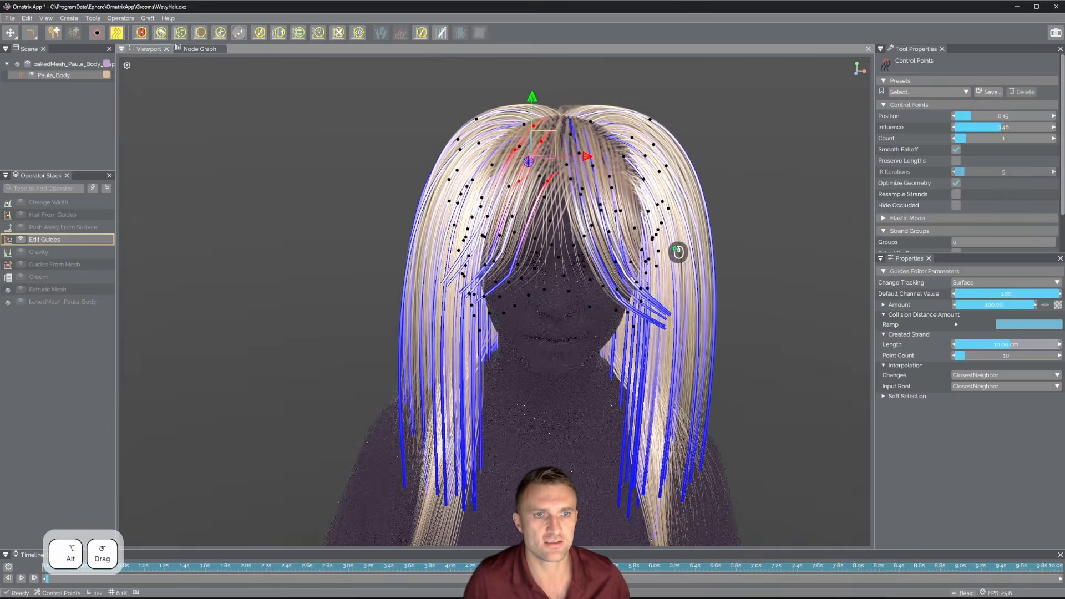
alt+drag(678, 250, 555, 236)
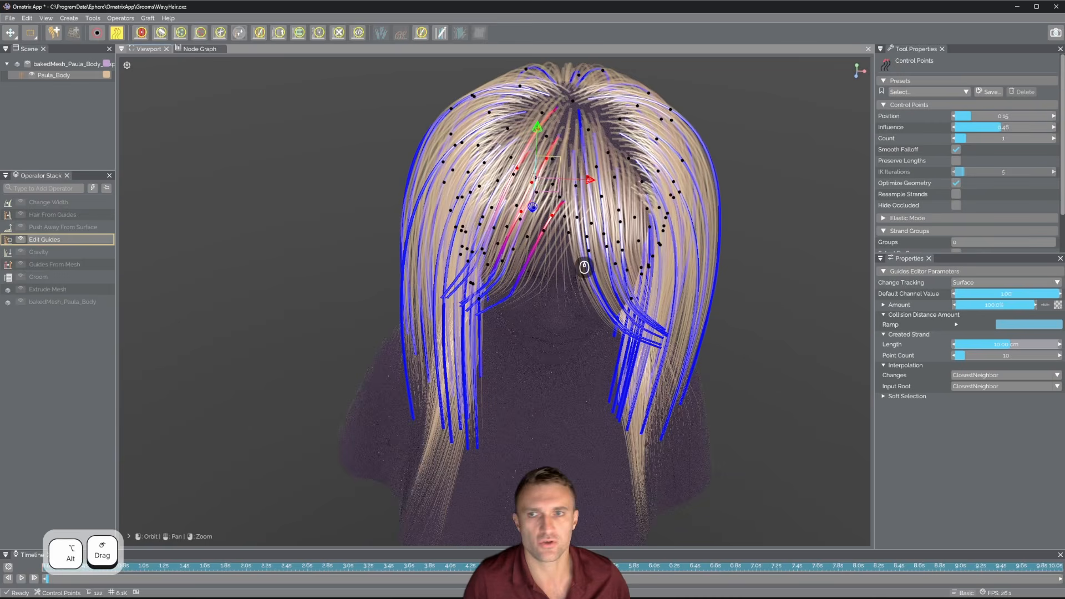
click(68, 202)
alt+drag(638, 254, 647, 224)
alt+right_drag(647, 223, 591, 159)
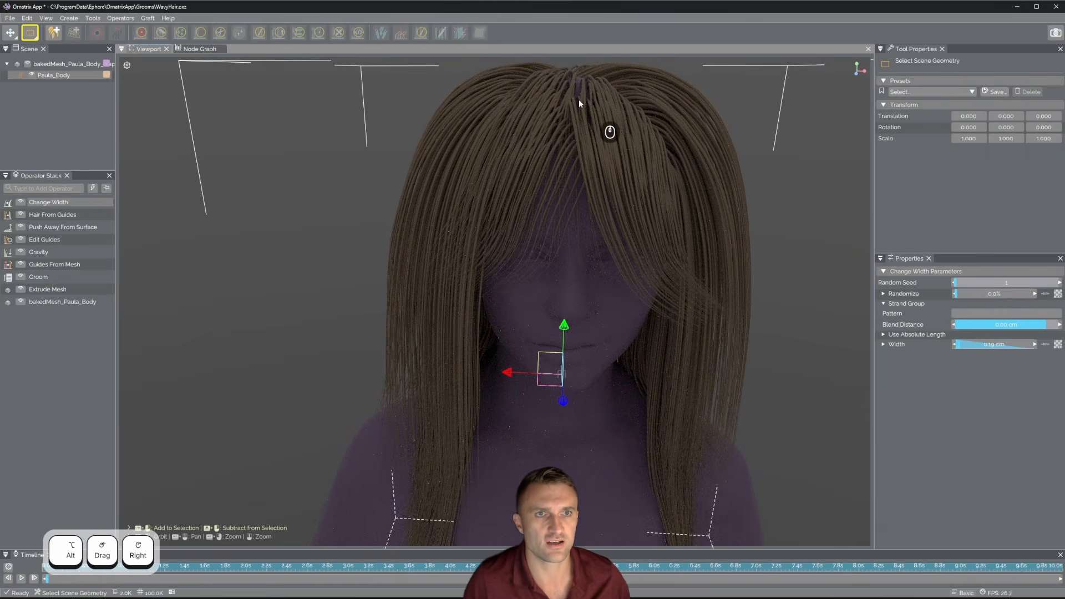
alt+drag(616, 202, 621, 188)
alt+right_drag(622, 188, 624, 167)
alt+drag(623, 166, 625, 174)
alt+drag(656, 206, 601, 194)
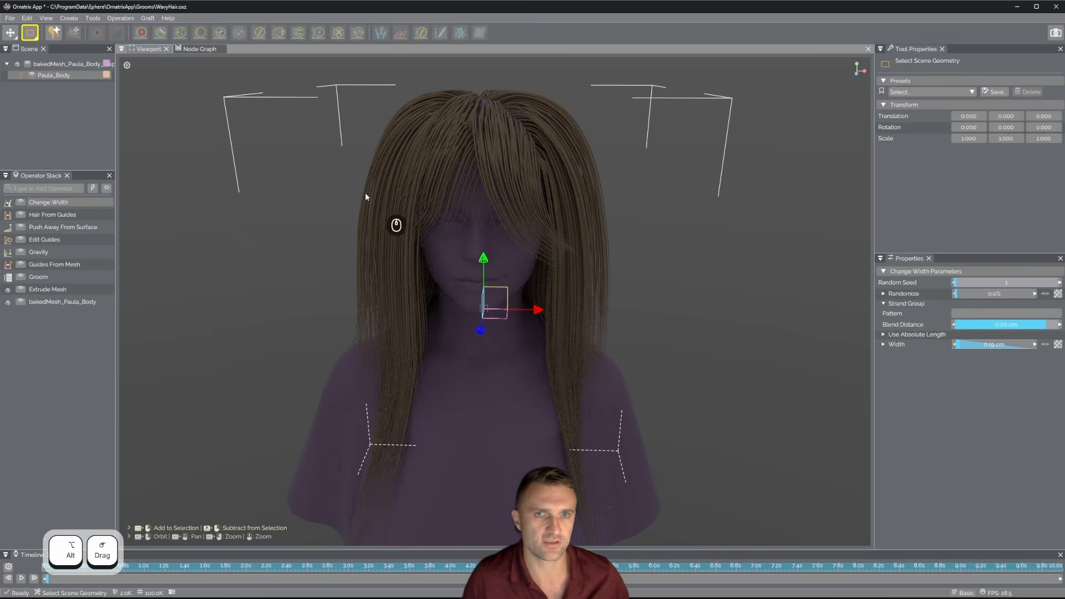
In the Edit Guides operator, select all guides on the right side of the bust's head and assign them a unique strand group
click(42, 241)
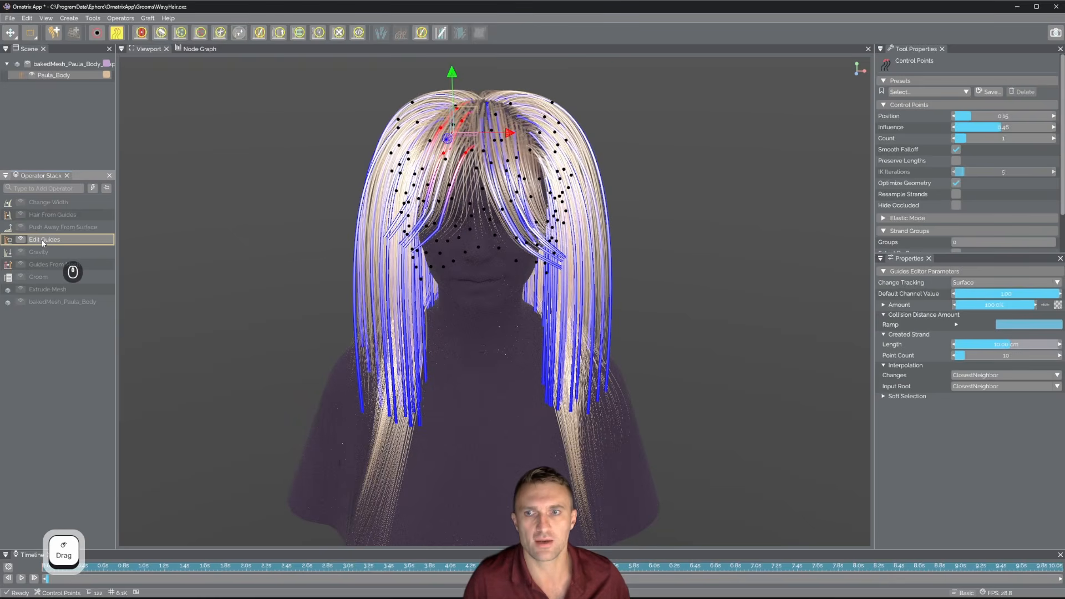
alt+drag(460, 206, 455, 219)
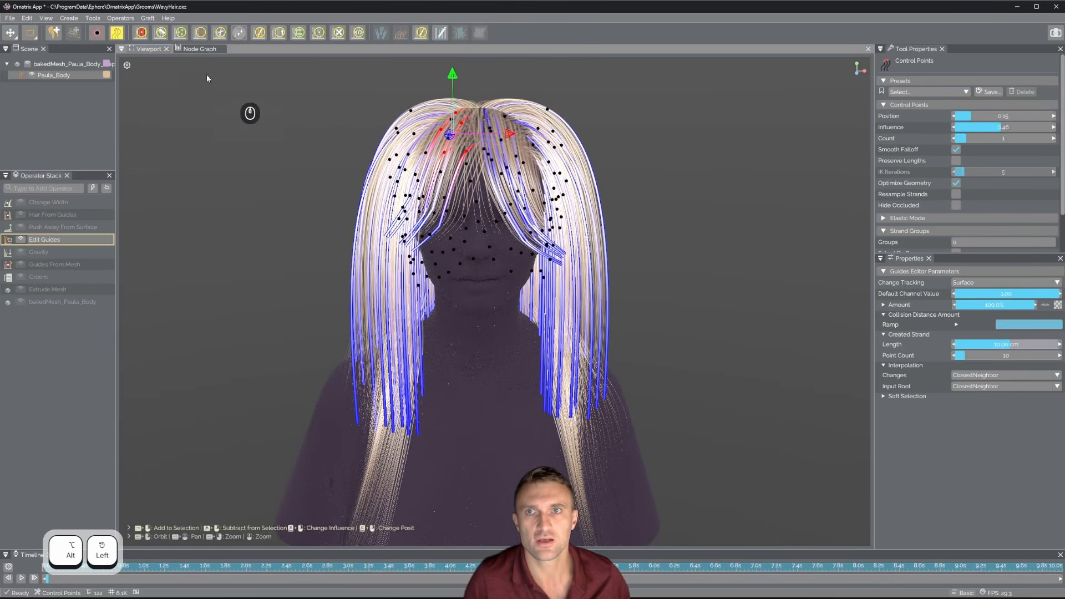
click(97, 33)
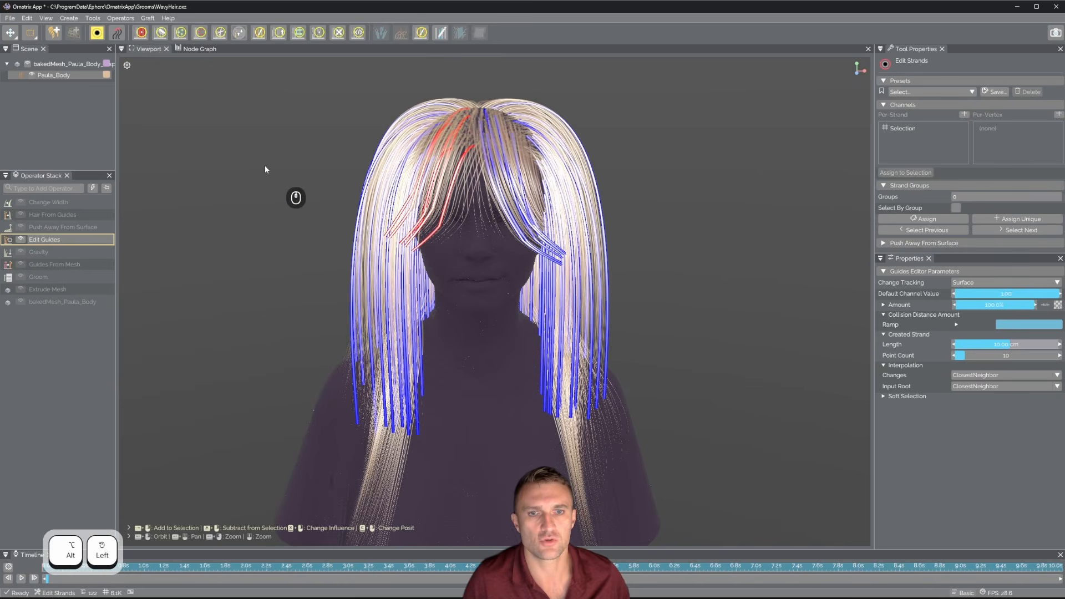
drag(247, 142, 429, 273)
drag(457, 321, 465, 337)
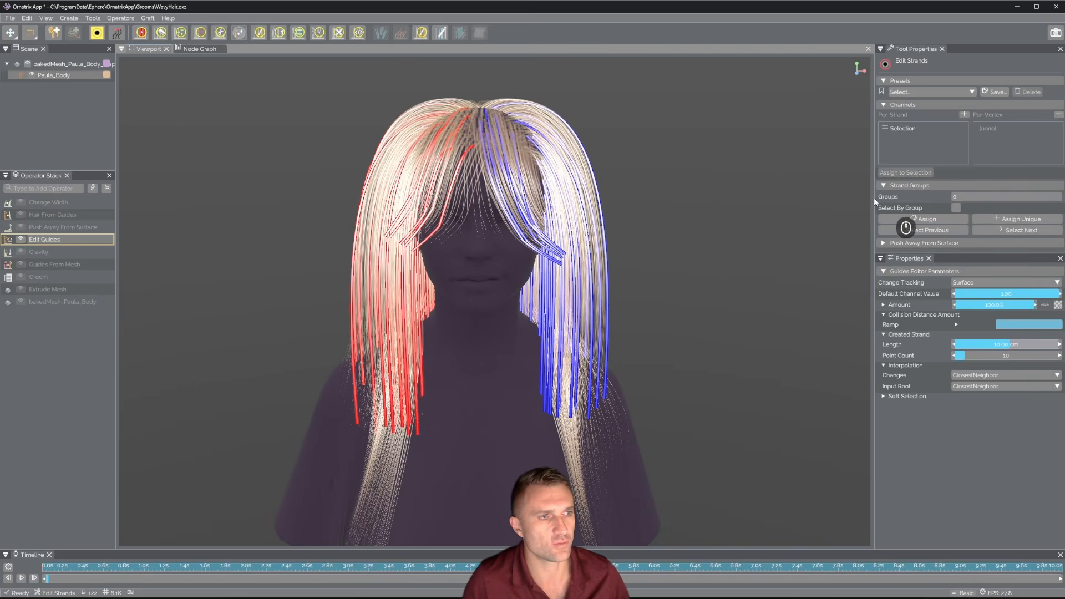
click(1011, 220)
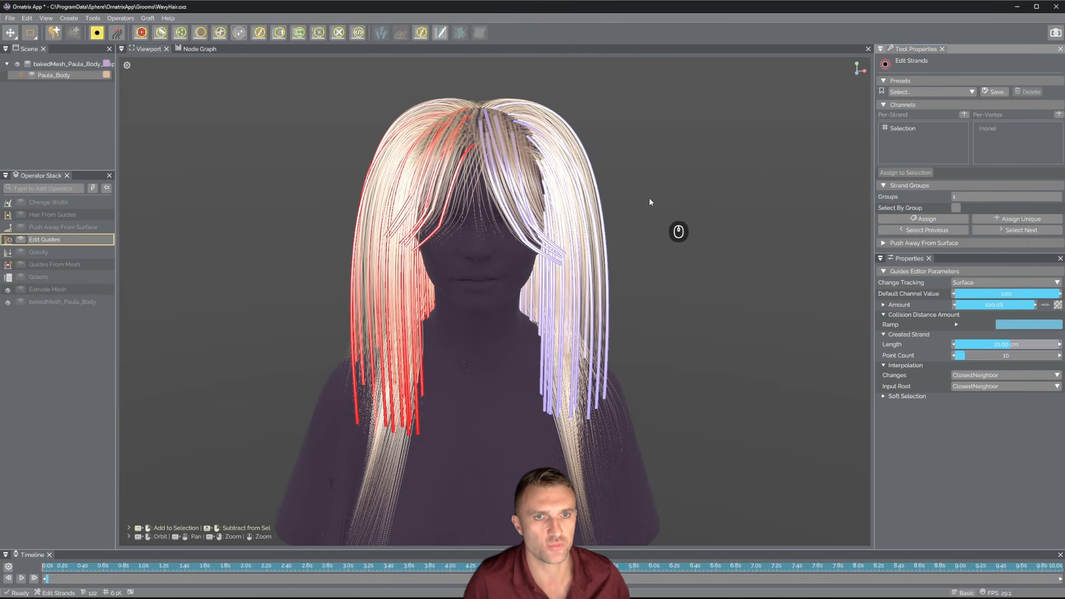
Select all guides on the left side of the bust's head, assign them their own unique strand group and clear the selection
drag(683, 192, 485, 274)
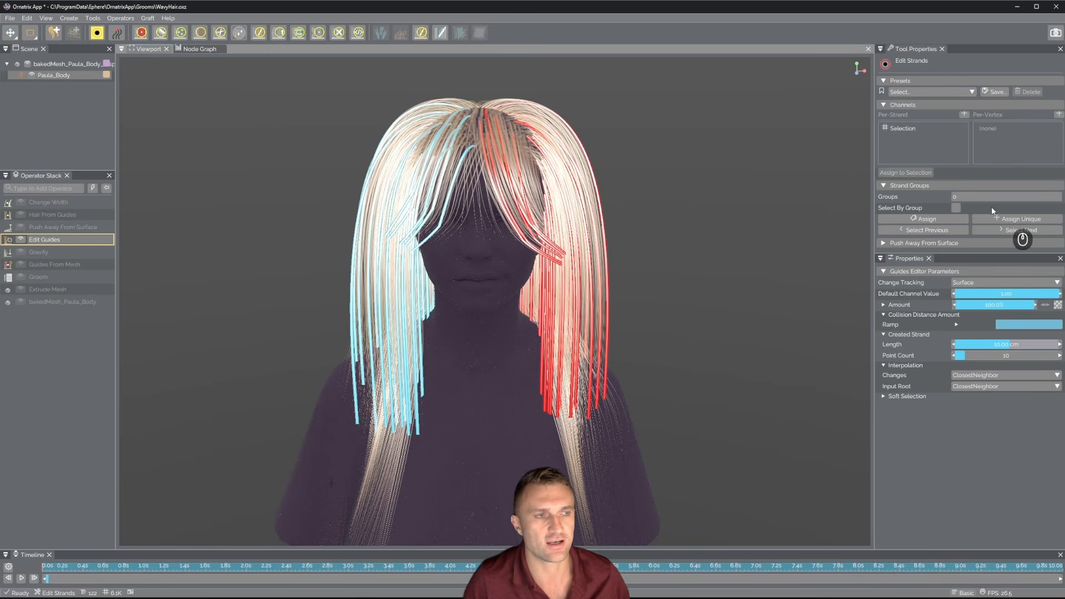
click(1031, 220)
click(694, 312)
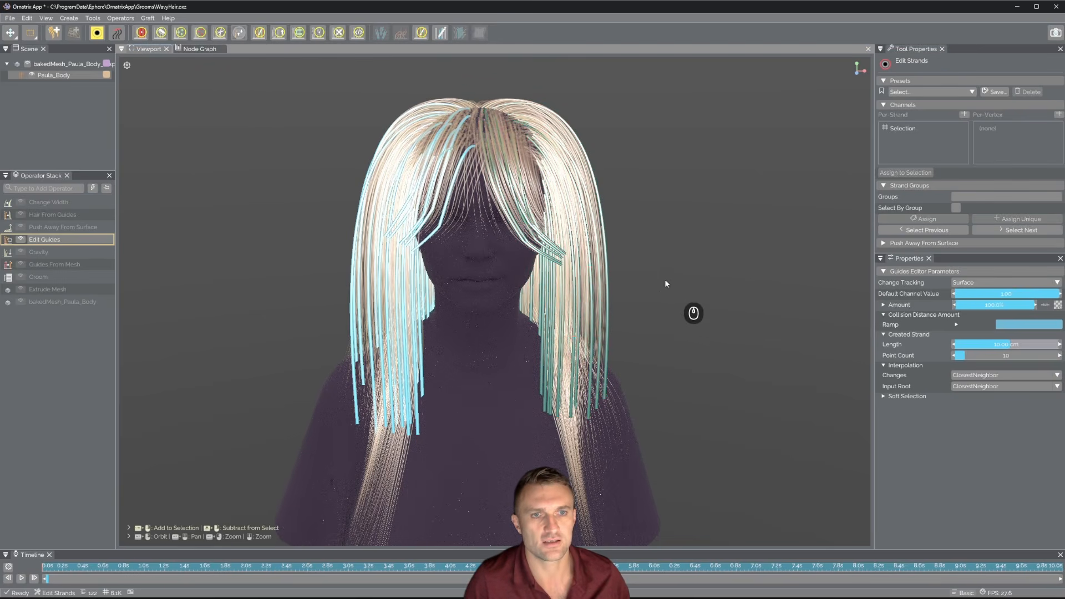
alt+drag(694, 311, 683, 316)
alt+right_drag(683, 316, 676, 327)
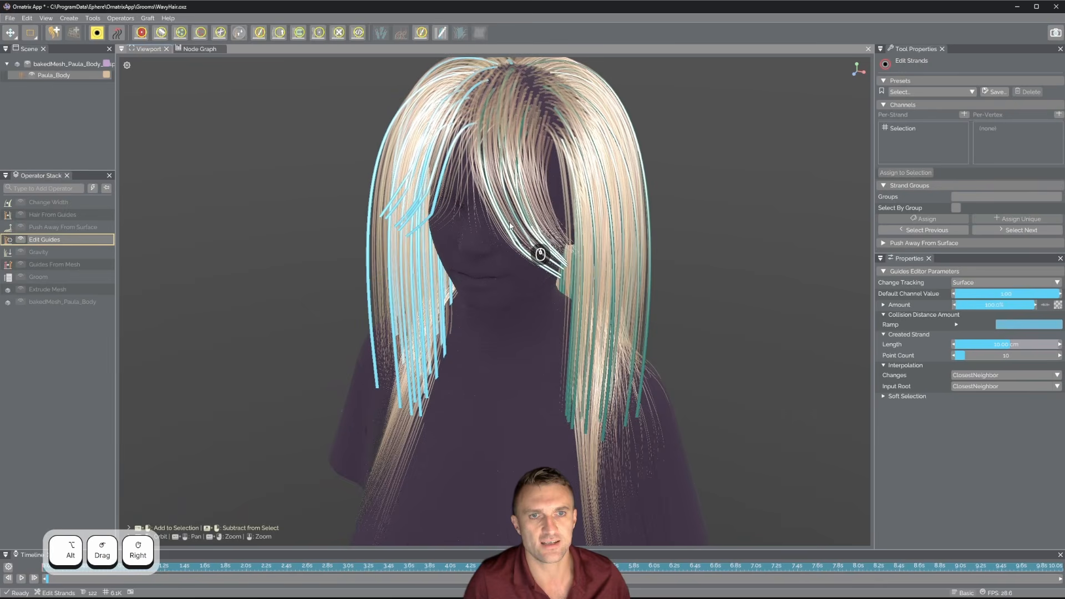
Enable strand groups as the parting source on the Hair From Guides operator and preview the result at the Change Width operator
click(53, 215)
scroll(906, 368, down, 10)
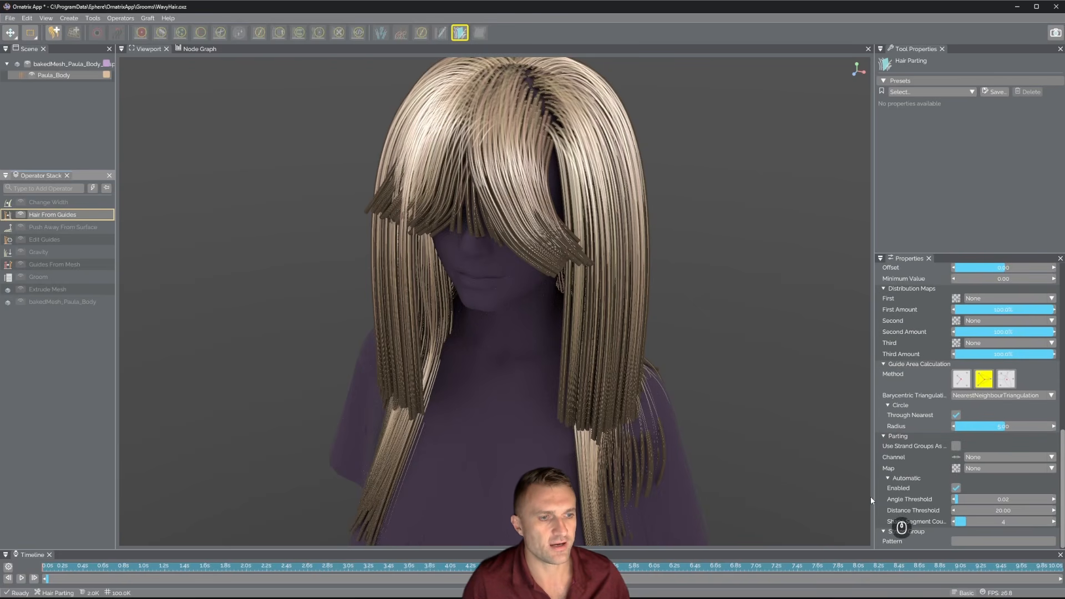
click(956, 446)
alt+drag(831, 418, 663, 356)
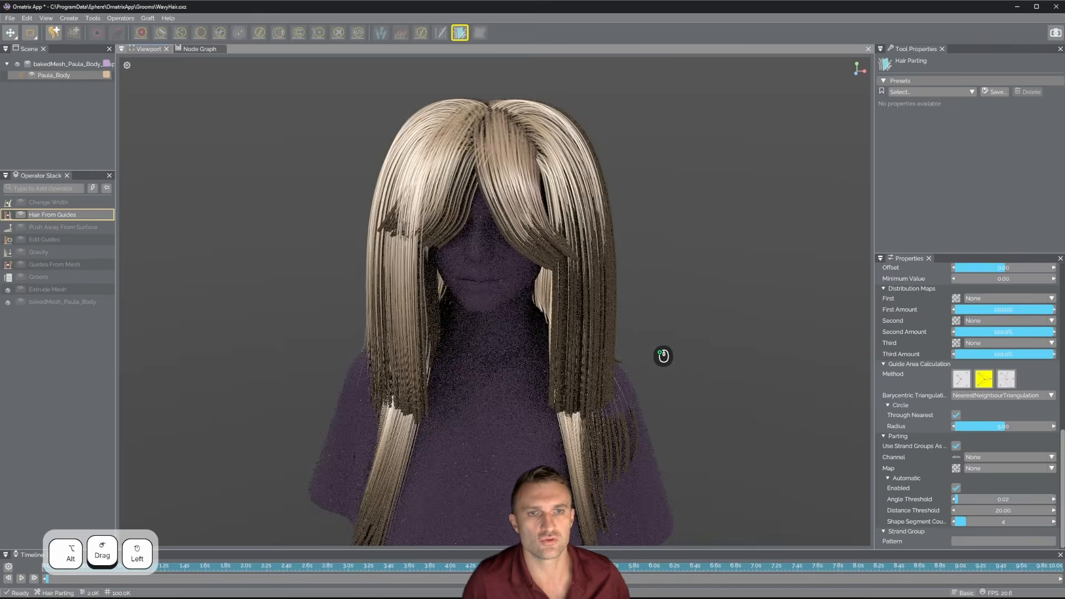
click(64, 203)
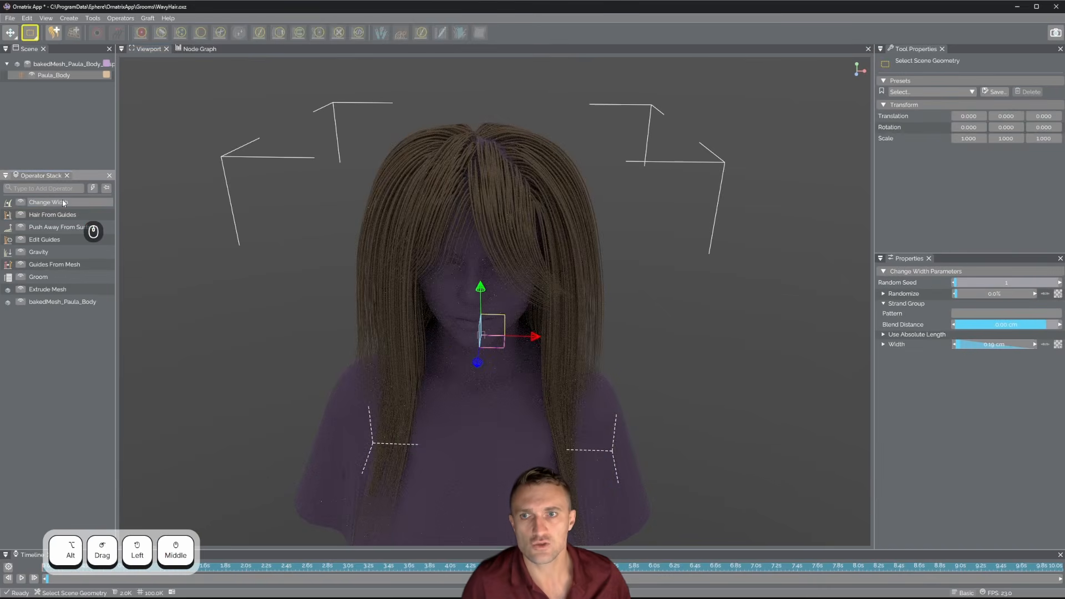
alt+drag(544, 285, 565, 294)
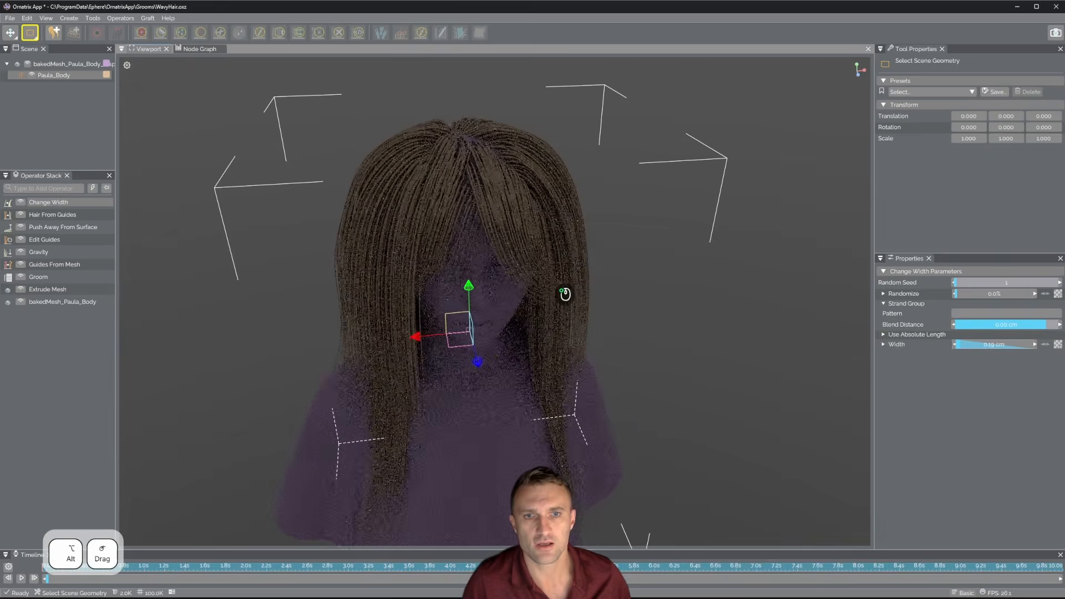
Add a Curl operator at the end of the hair's operator stack, above Change Width
click(50, 188)
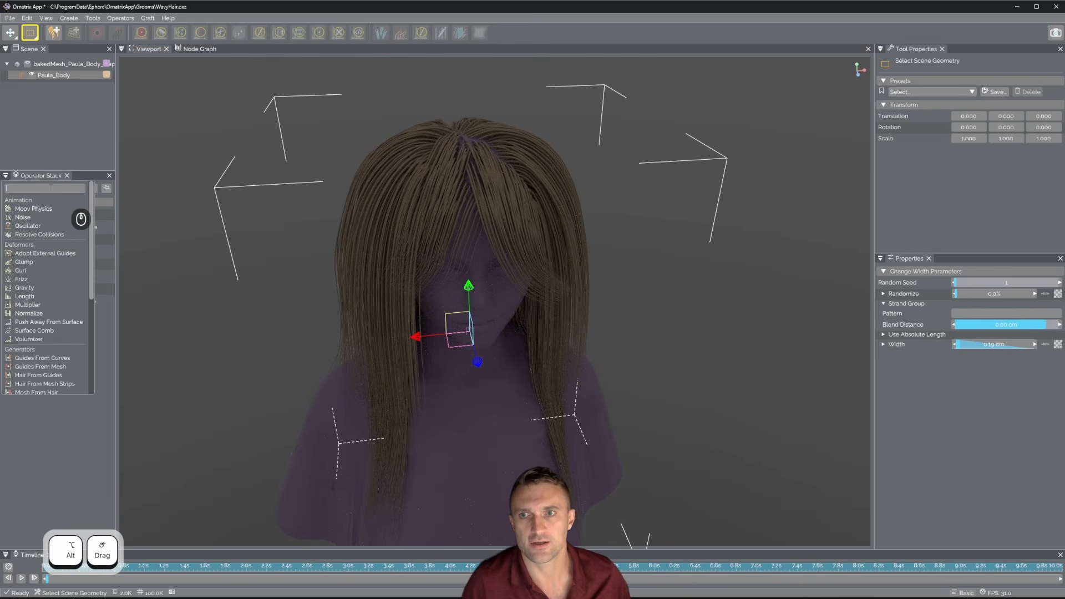
text(clump)
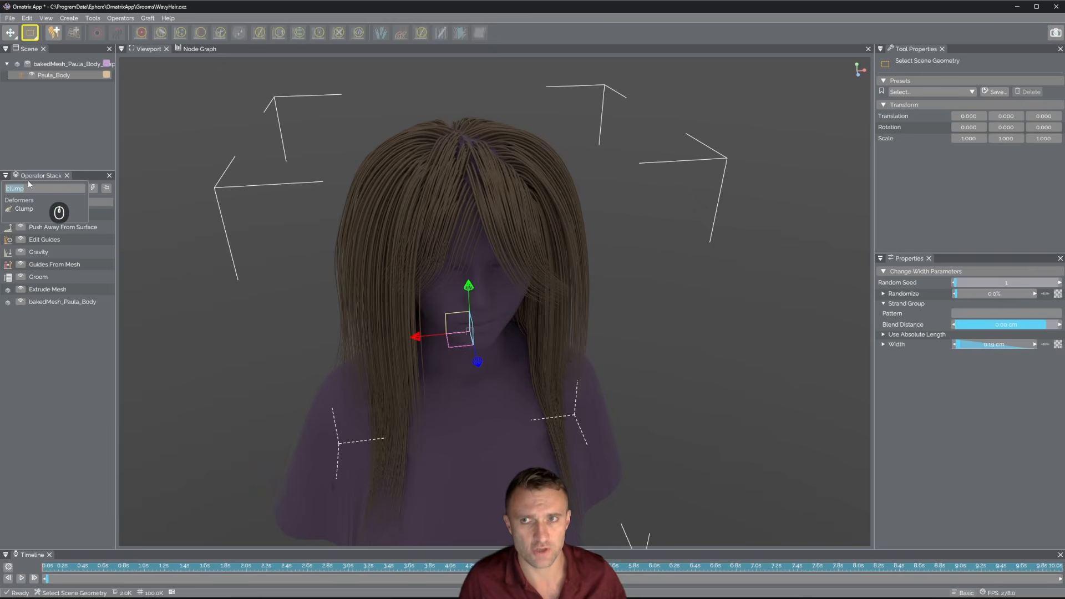
text(curl)
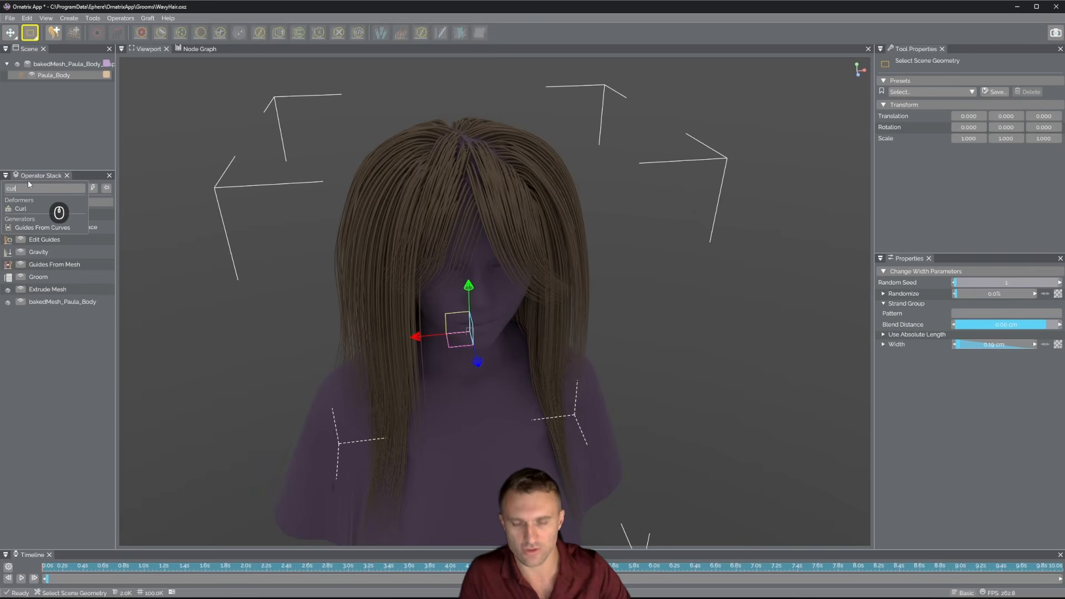
click(21, 208)
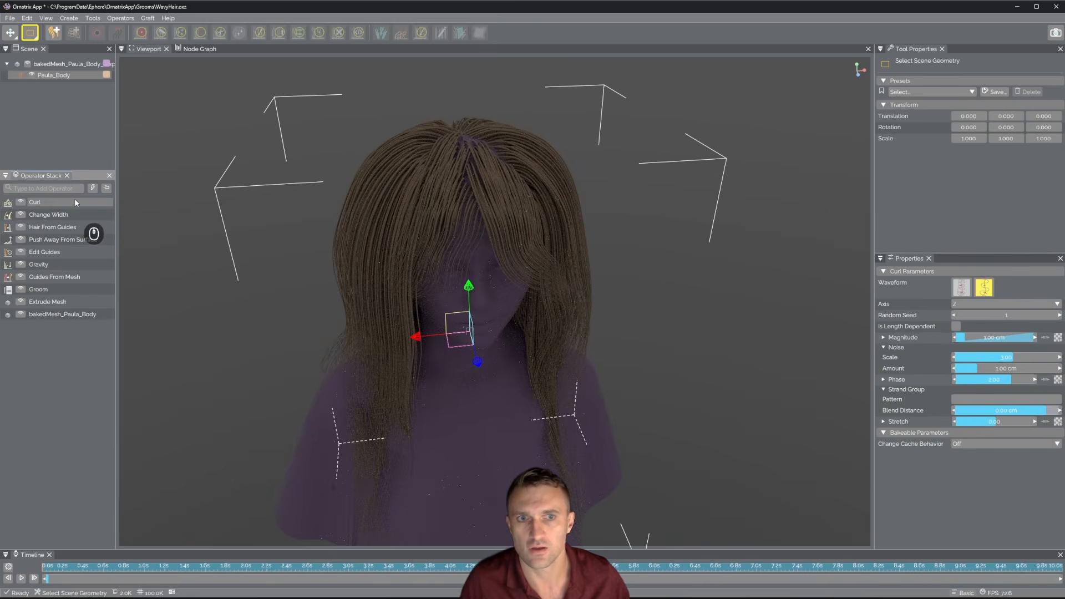
On the Change Width operator, reshape the width ramp to stay full until near the tips and set the width to 0.05 cm
click(71, 220)
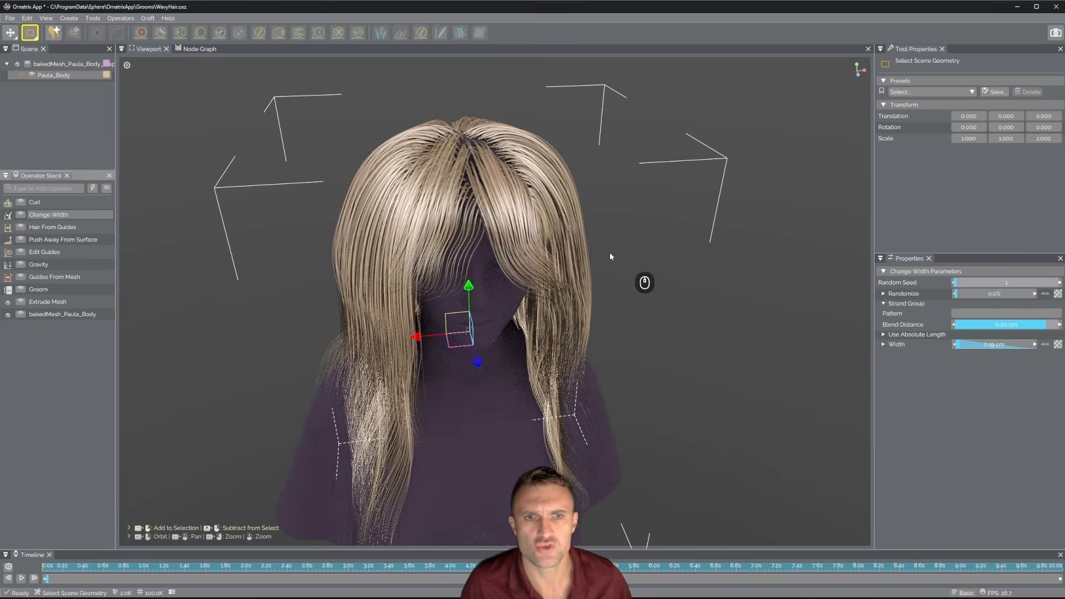
alt+drag(657, 326, 654, 340)
alt+right_drag(654, 340, 688, 341)
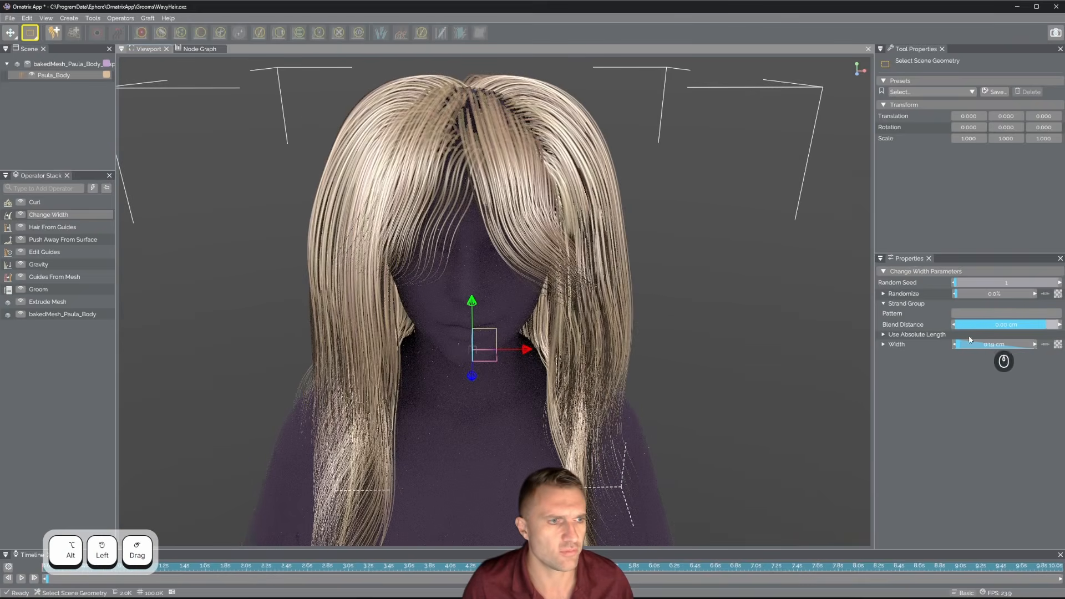
click(884, 344)
alt+middle_drag(671, 355, 669, 308)
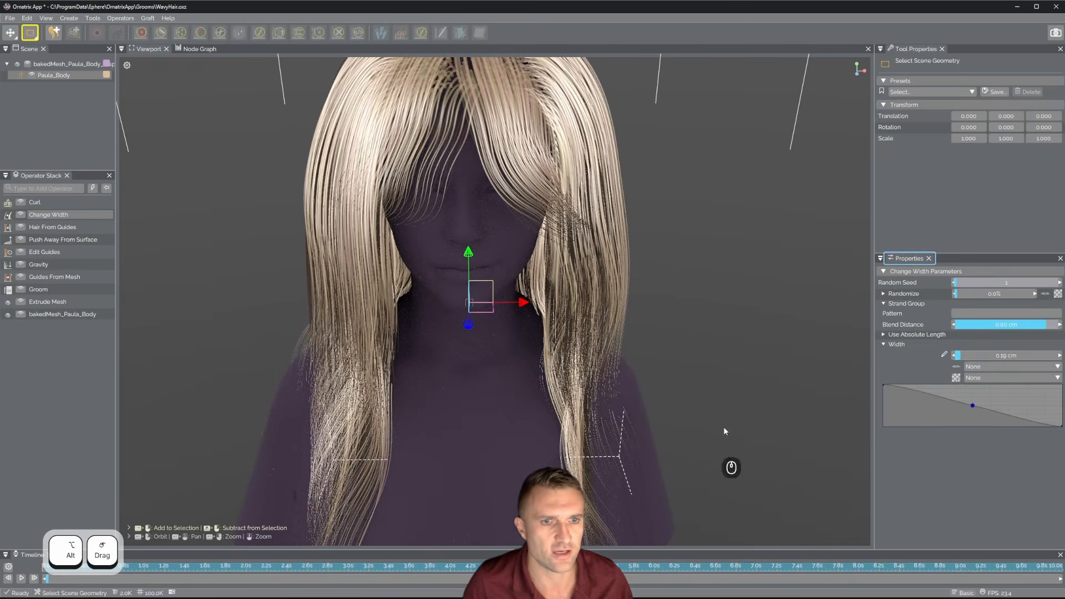
drag(971, 408, 1046, 391)
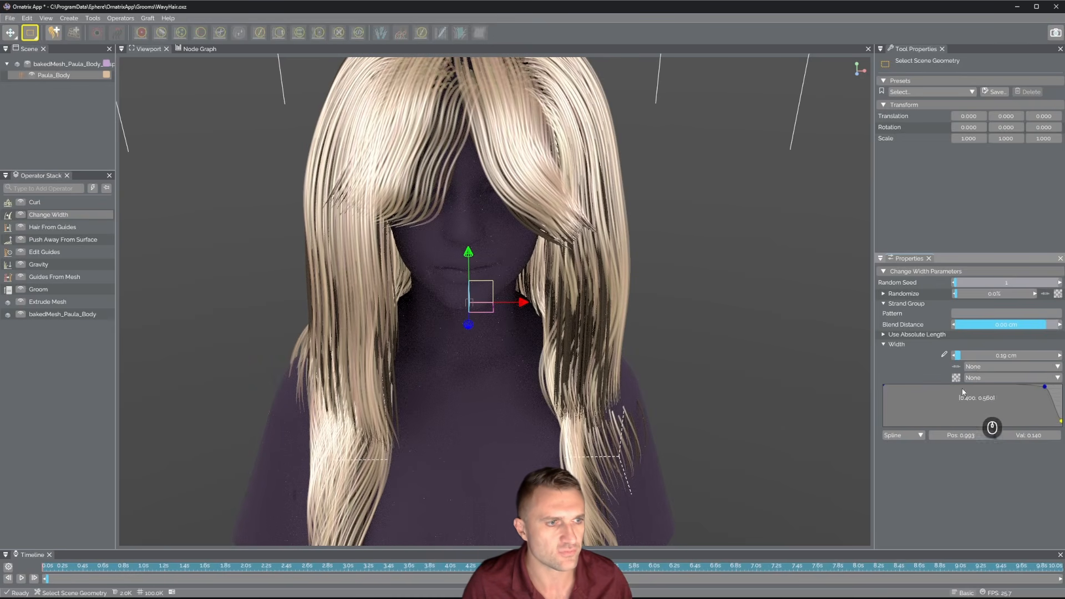
click(958, 356)
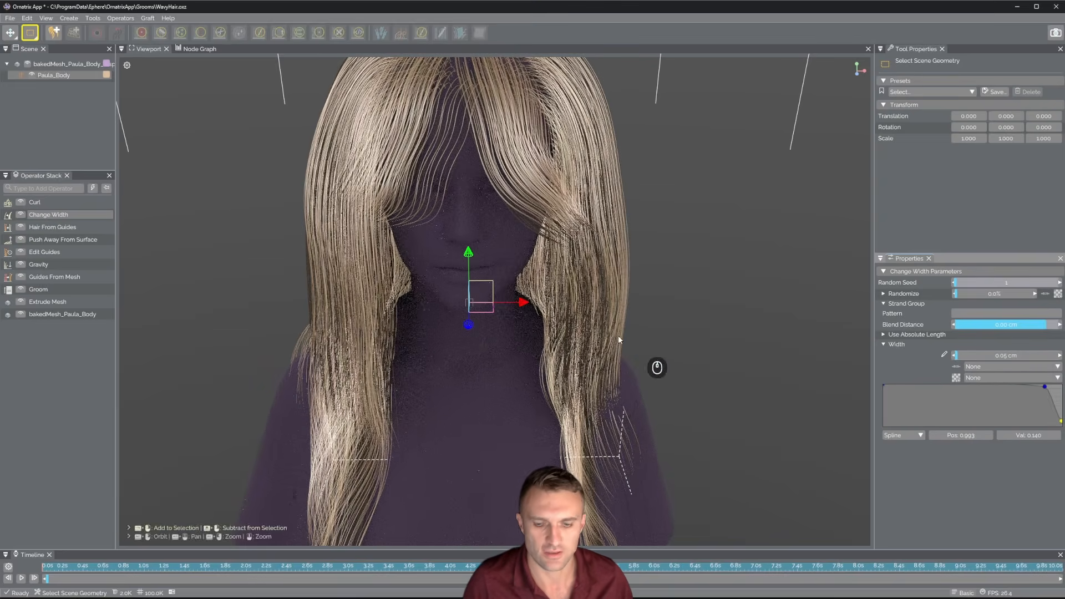
alt+drag(628, 336, 131, 210)
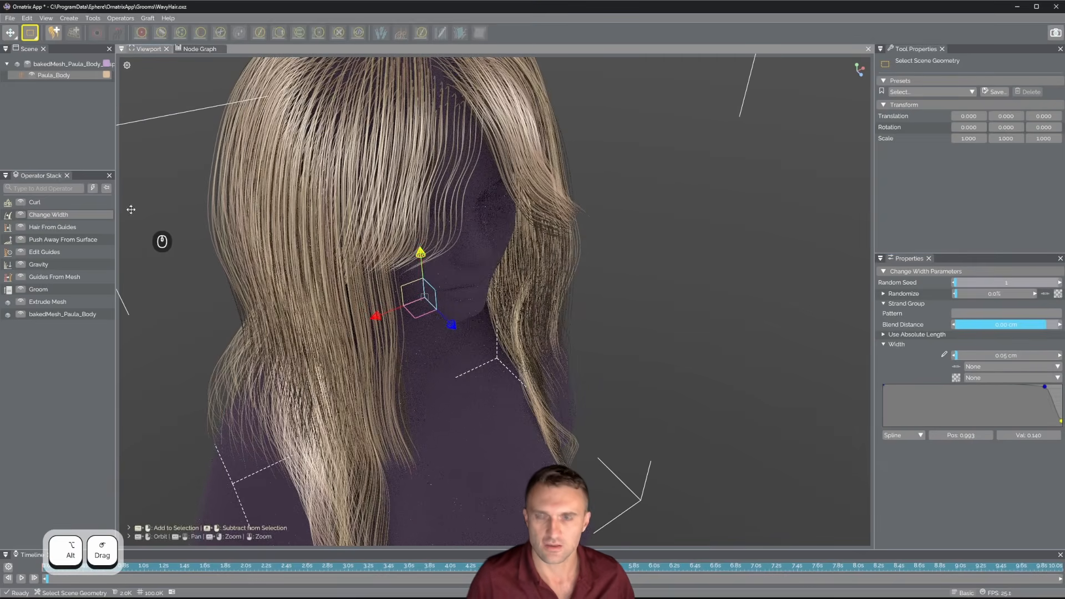
Display the hair up to the Curl operator at full render density and examine the curls from the front
click(73, 203)
alt+drag(588, 291, 608, 311)
alt+middle_drag(609, 311, 577, 298)
alt+right_drag(578, 297, 589, 314)
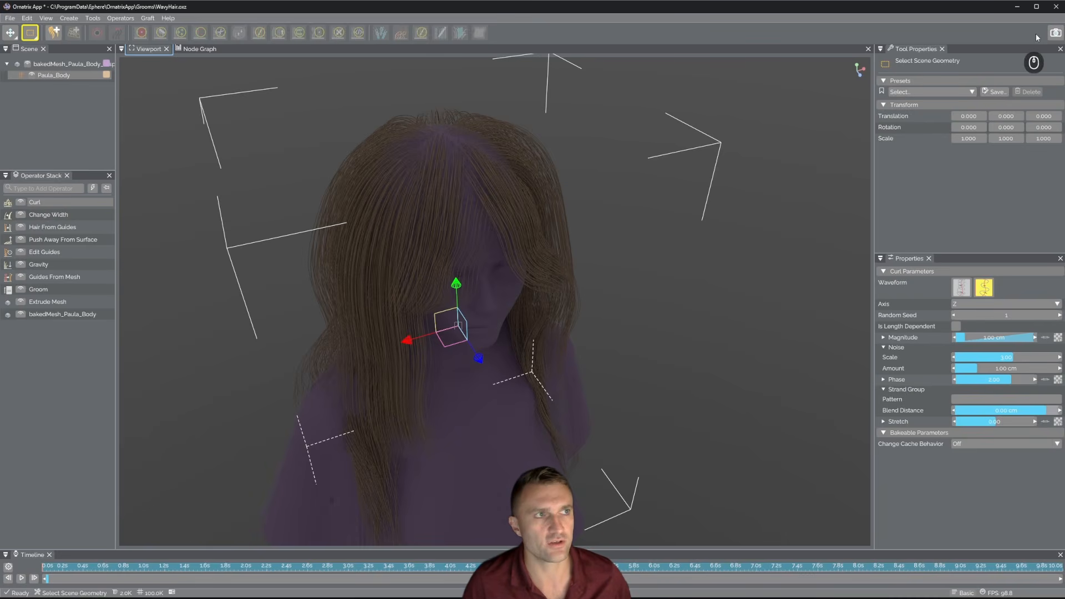
click(1055, 33)
alt+drag(616, 231, 559, 198)
alt+right_drag(559, 197, 566, 202)
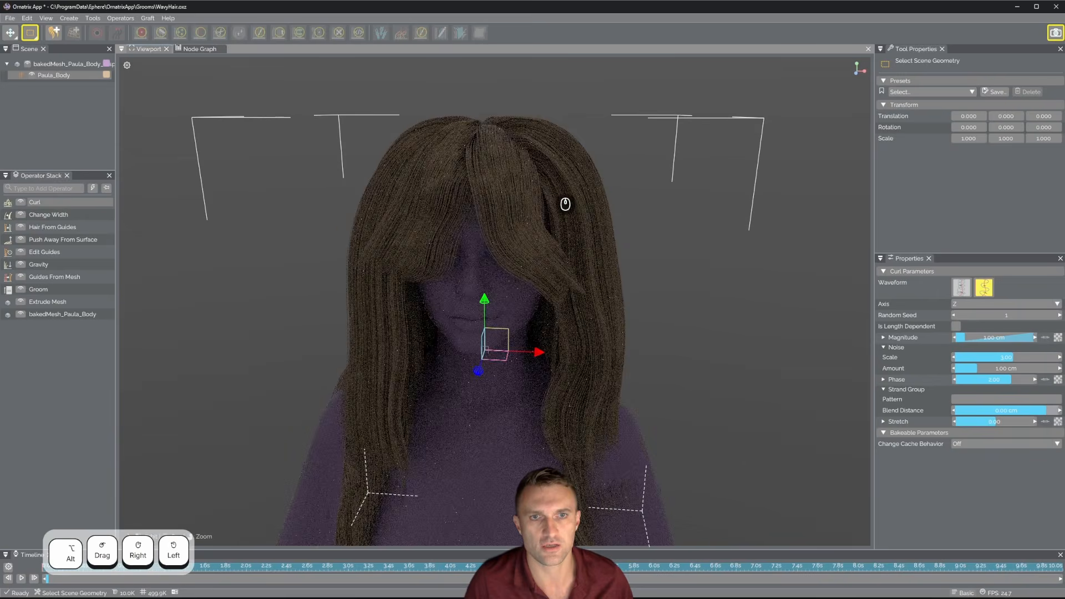
Set the root count to 20000 on the Hair From Guides operator and check the denser hair
click(44, 228)
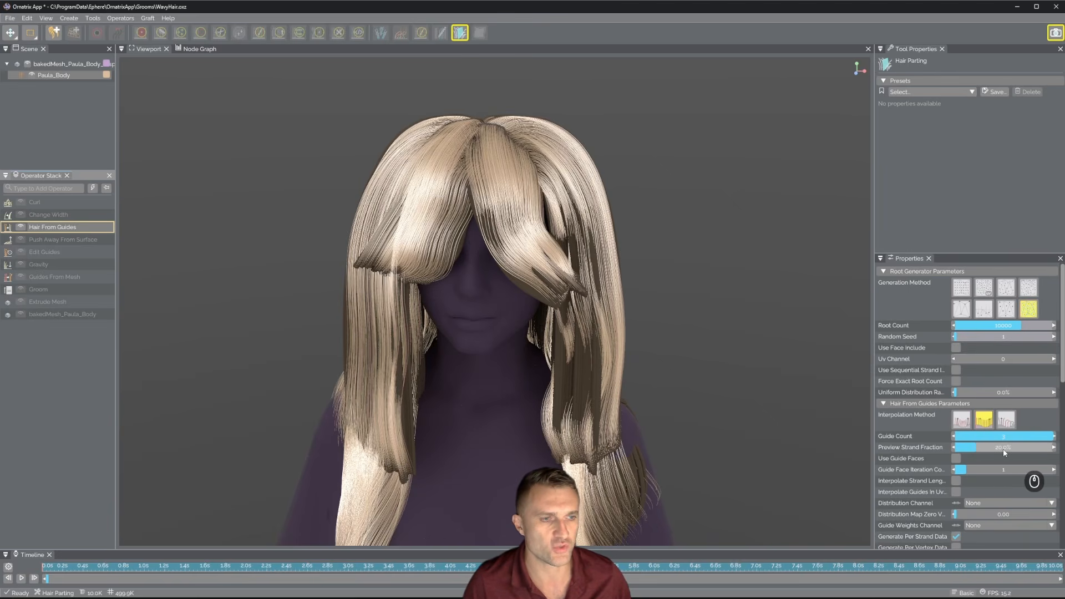
alt+right_drag(634, 283, 660, 290)
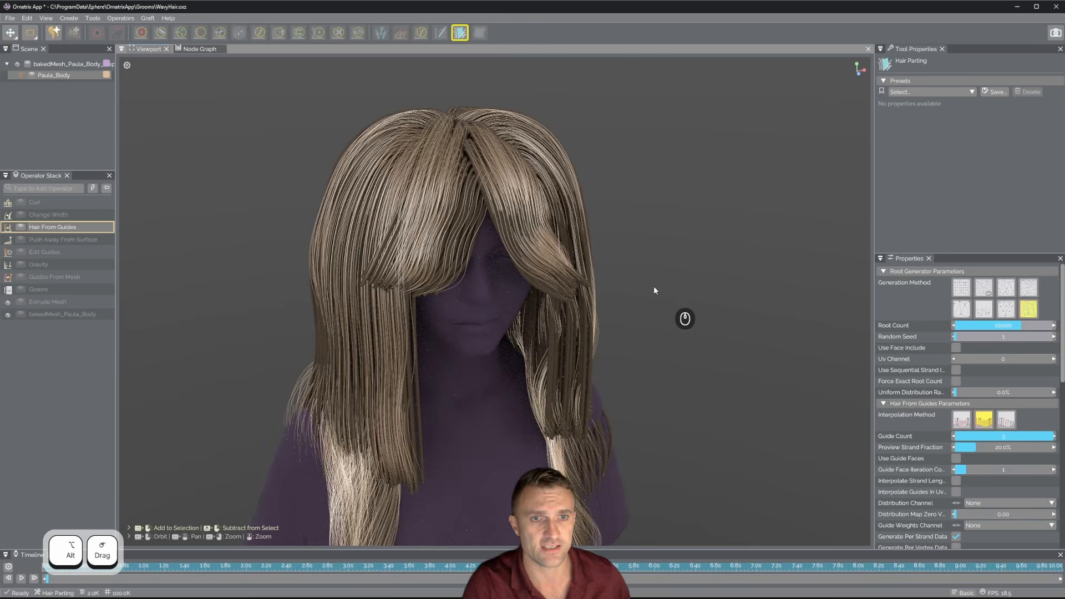
click(1002, 332)
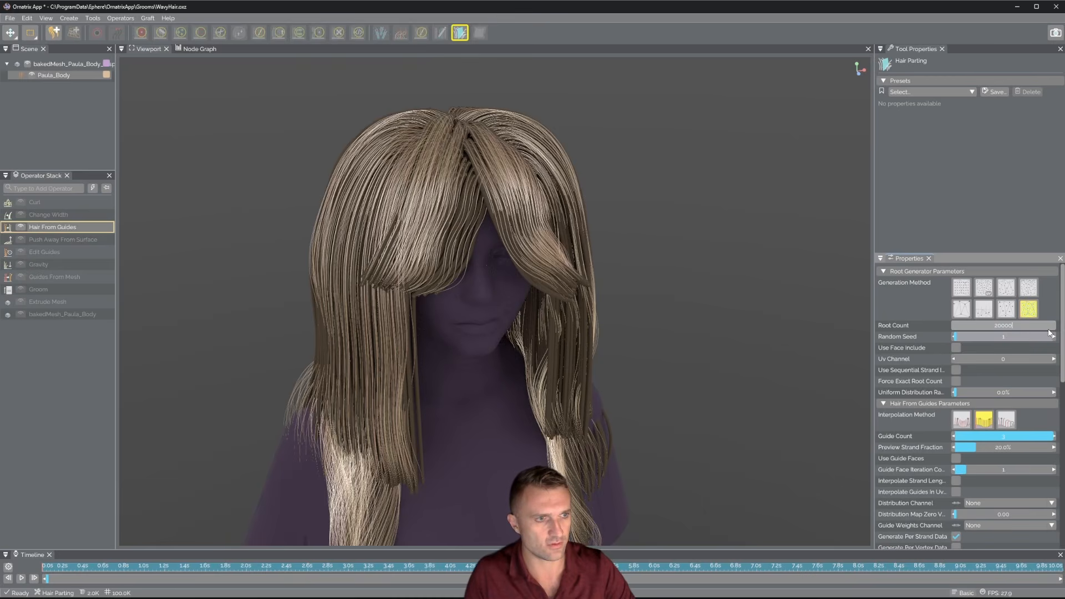
key(Return)
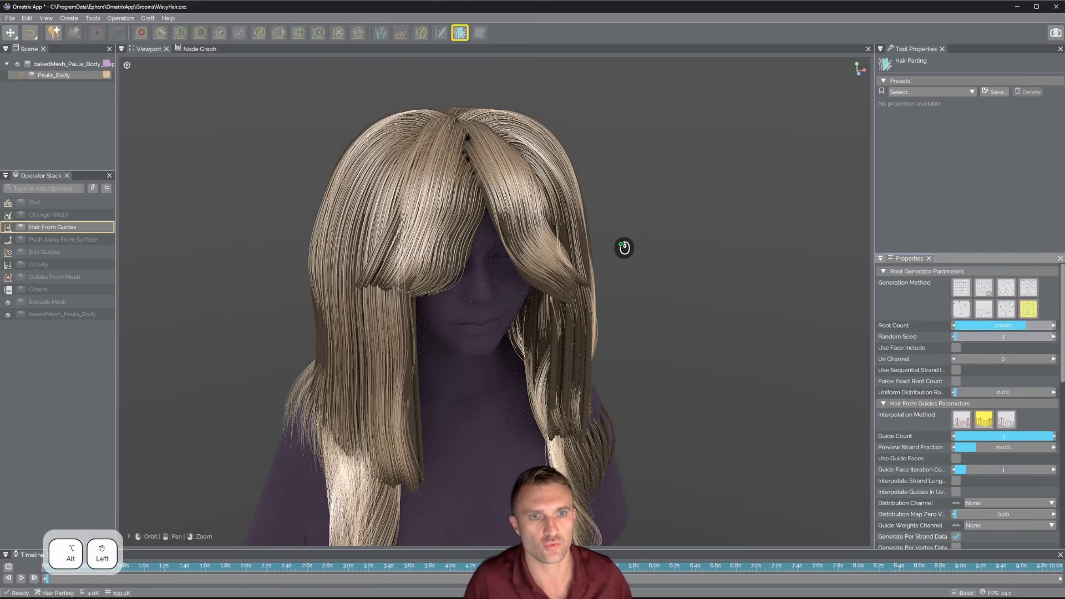
alt+drag(593, 216, 399, 179)
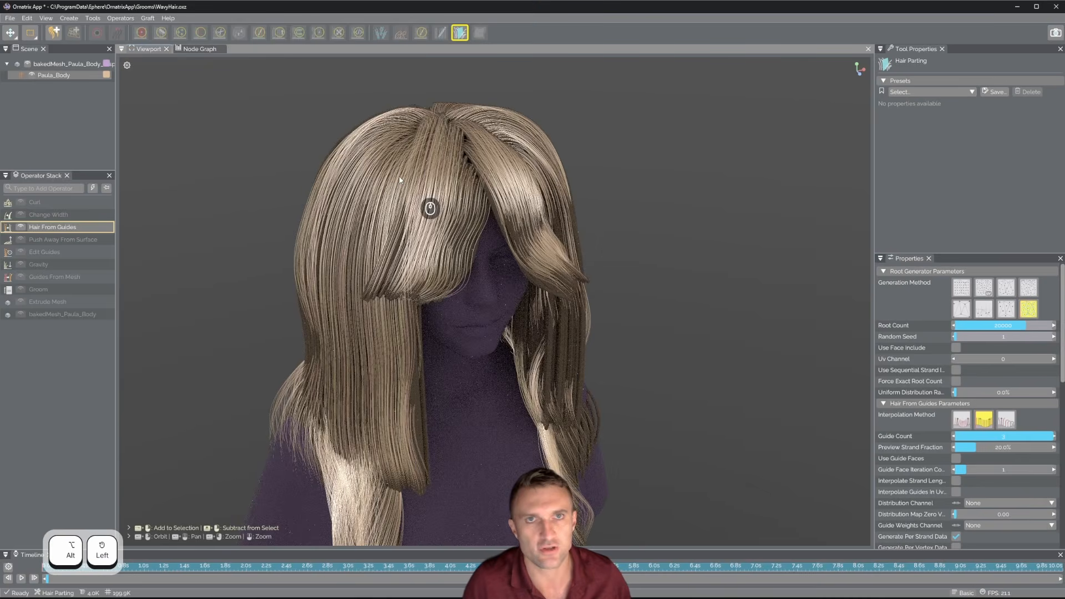
On the Curl operator, set the magnitude to 1.83 cm and slightly increase the phase and noise scale for stronger waves
click(70, 200)
alt+drag(482, 192, 214, 233)
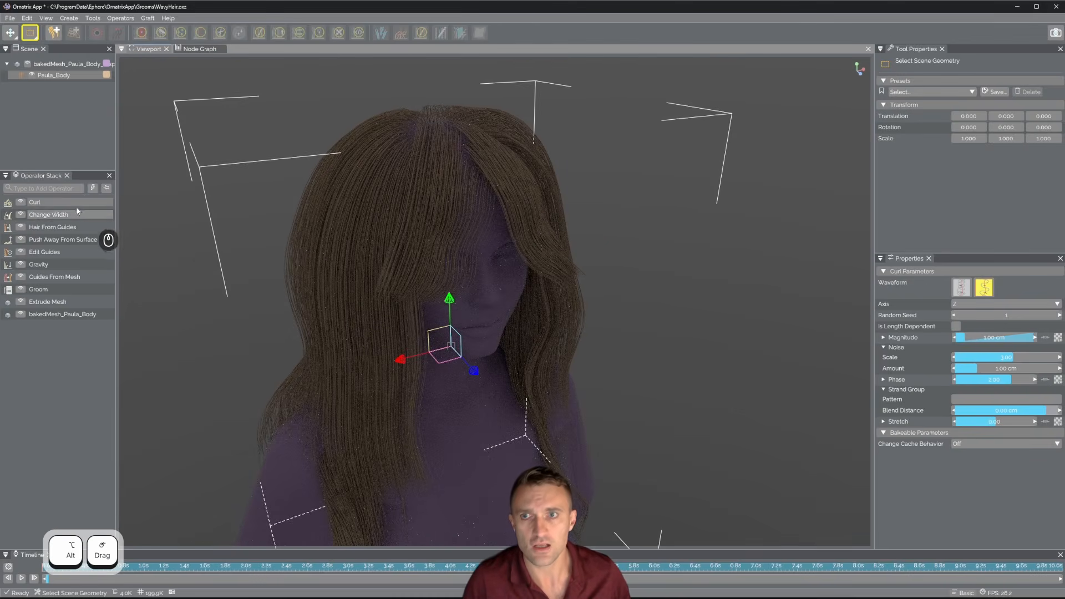
mouse_move(540, 262)
alt+mouse_down()
mouse_move(525, 259)
mouse_move(550, 251)
alt+mouse_up()
alt+middle_drag(555, 251, 540, 237)
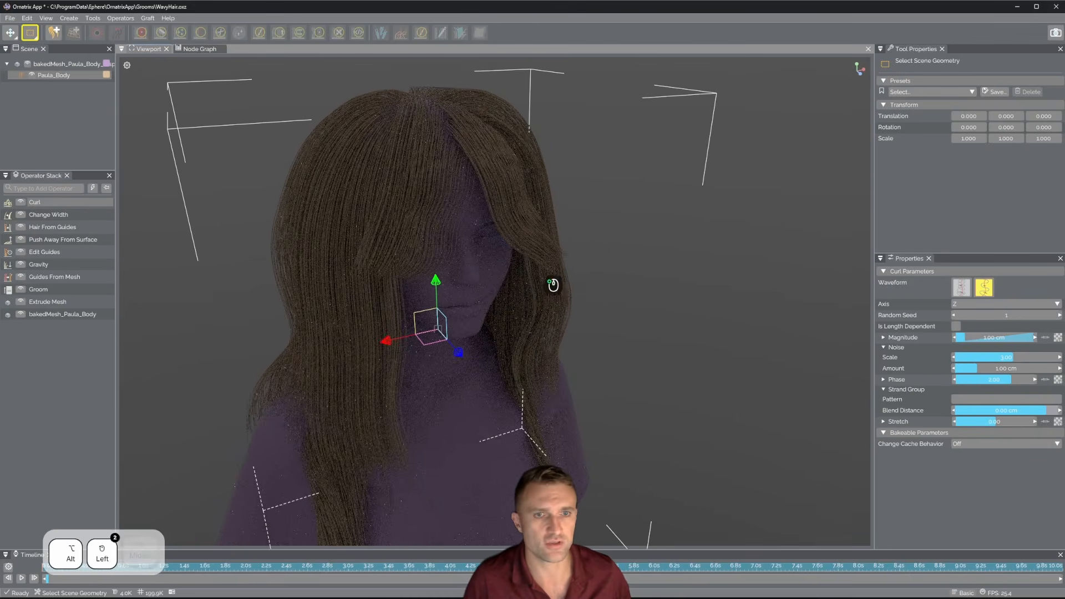
alt+drag(525, 259, 513, 256)
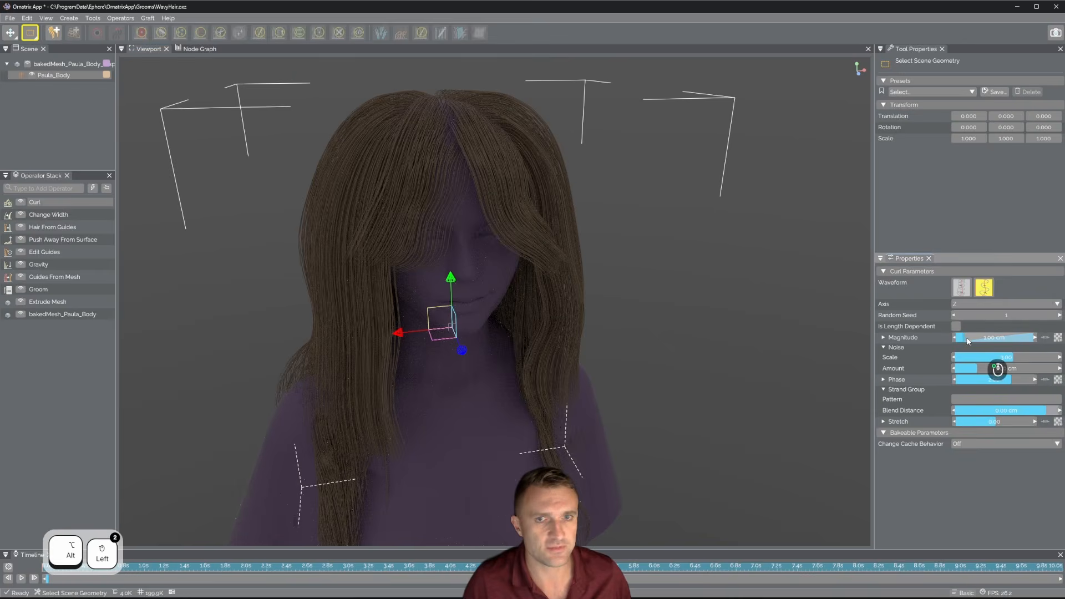
drag(964, 340, 971, 342)
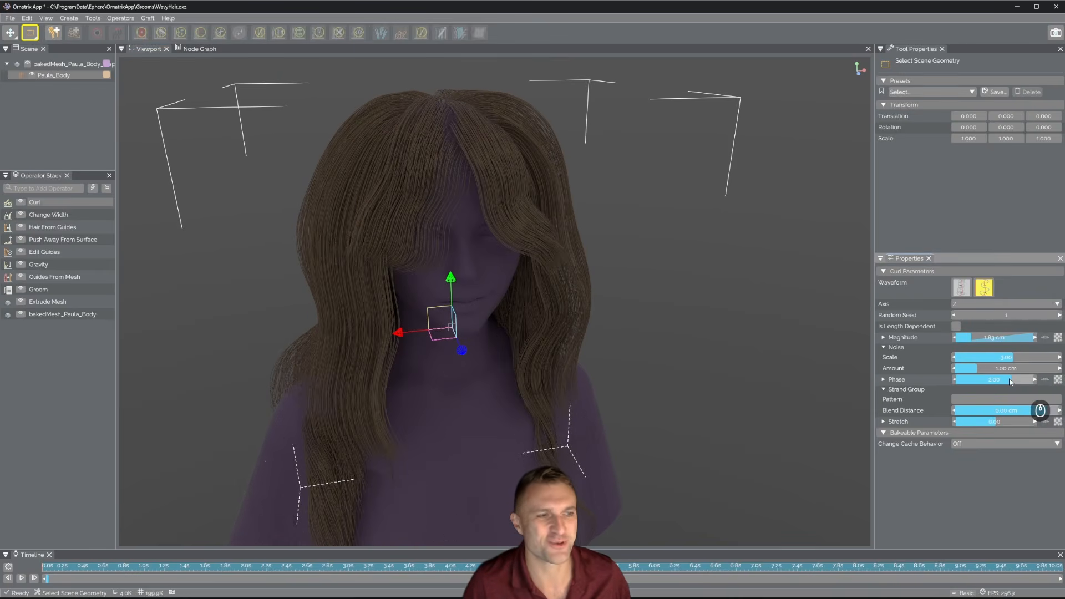
drag(1010, 380, 1015, 360)
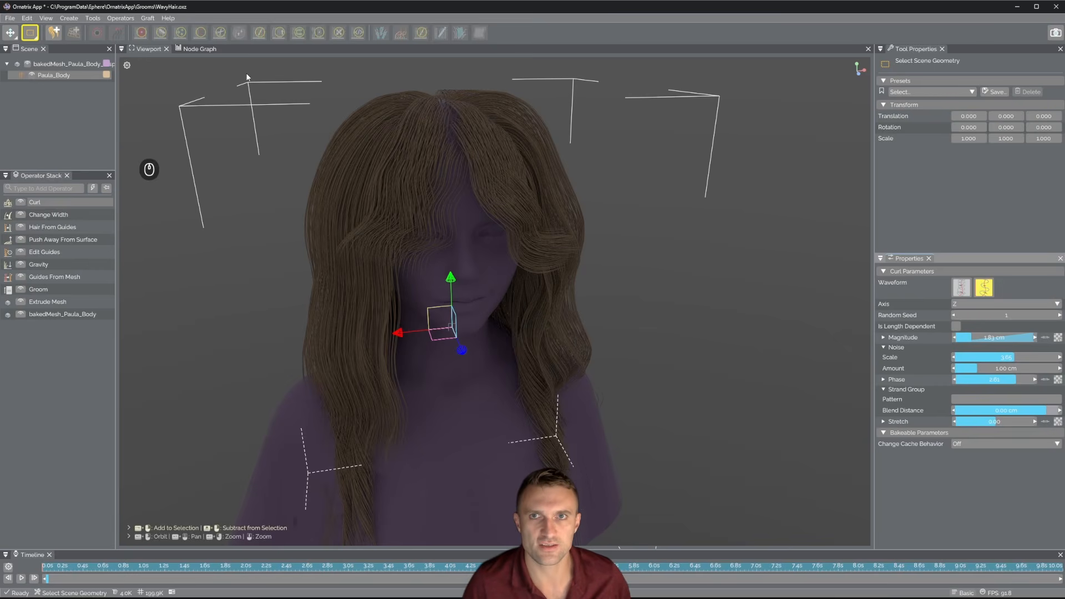
Examine the groom's operator chain in the node graph and return to the 3D view of the bust
click(190, 50)
scroll(577, 258, down, 4)
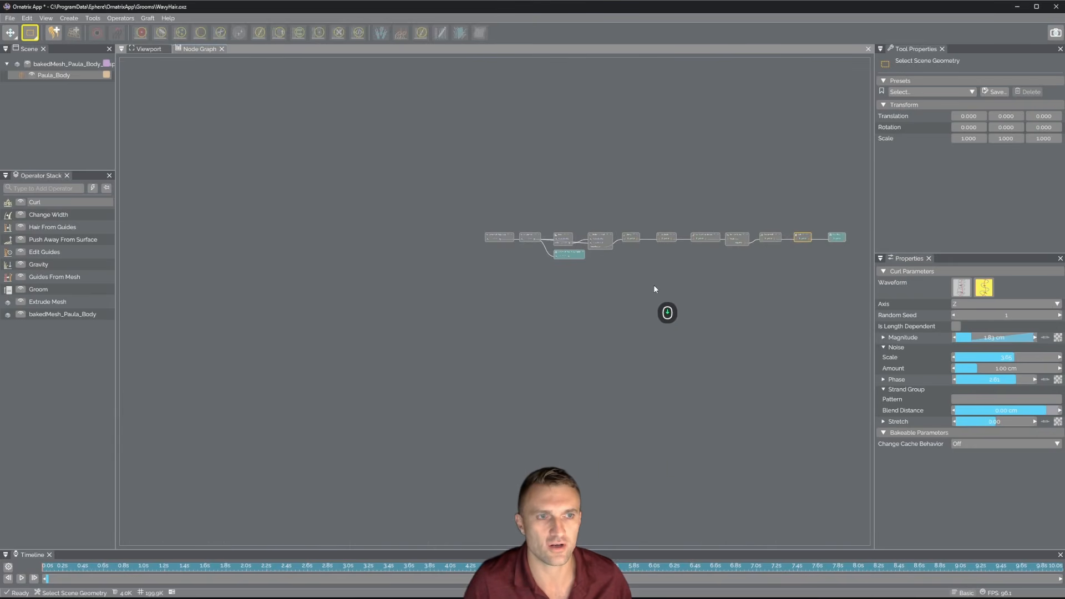
scroll(684, 292, up, 2)
scroll(684, 294, up, 1)
alt+middle_drag(745, 251, 650, 261)
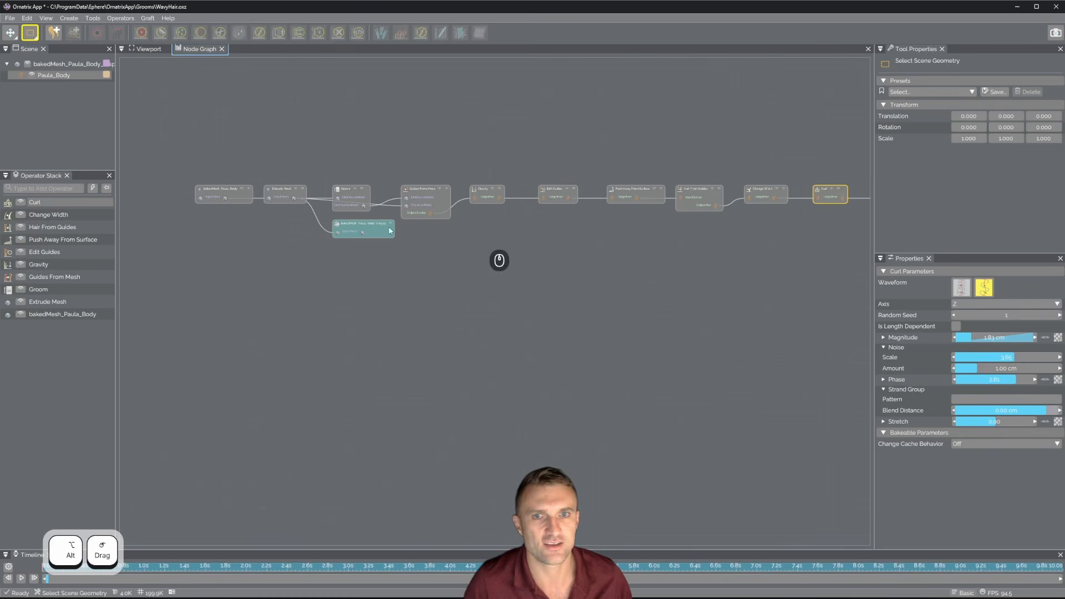
click(148, 50)
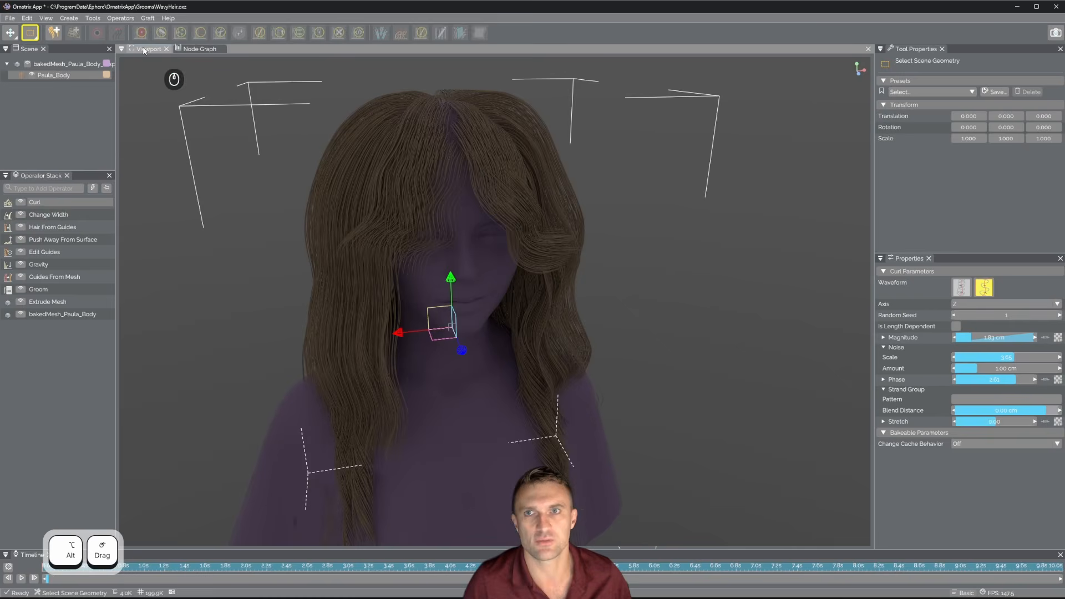
Fine-tune the cascade amount on the Gravity operator and check the resulting hair at the Curl operator
click(56, 268)
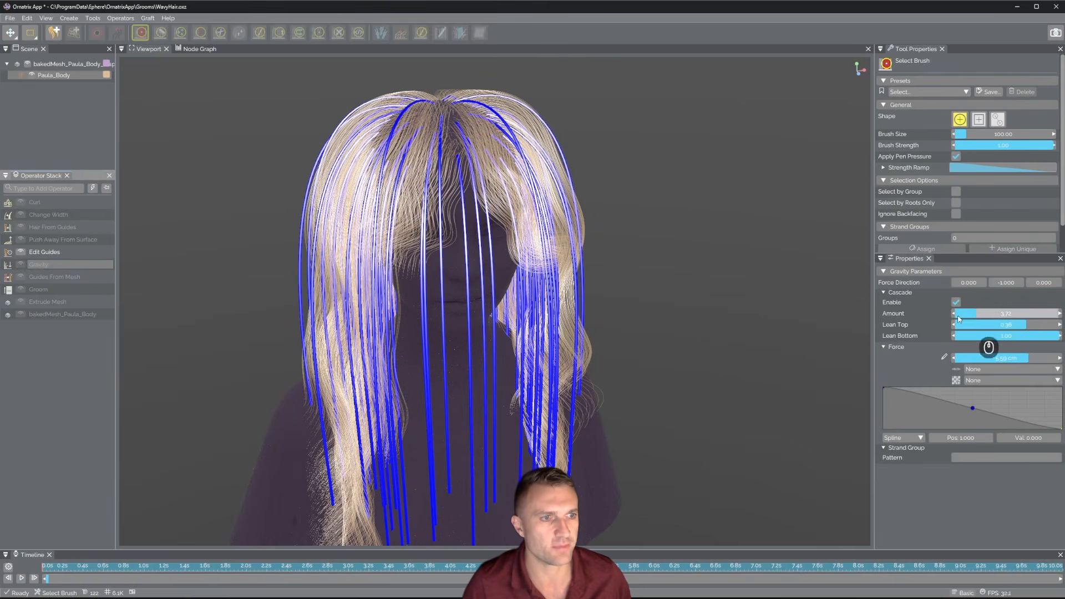
drag(976, 314, 978, 320)
alt+drag(498, 289, 526, 285)
click(36, 203)
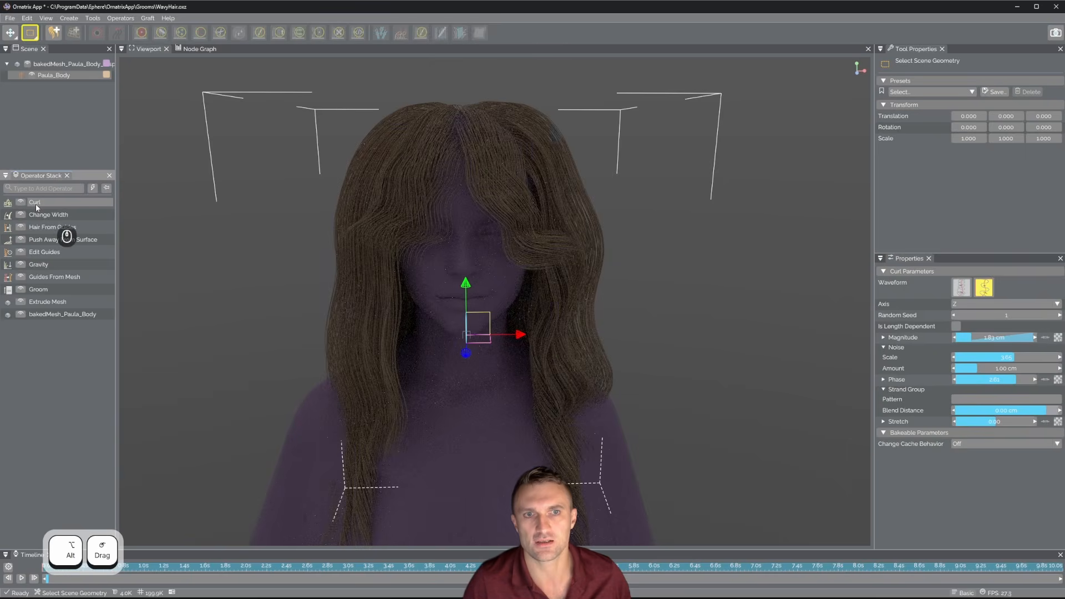
alt+drag(504, 228, 573, 272)
Add a Clump operator above Curl and view the hair from several sides
click(41, 189)
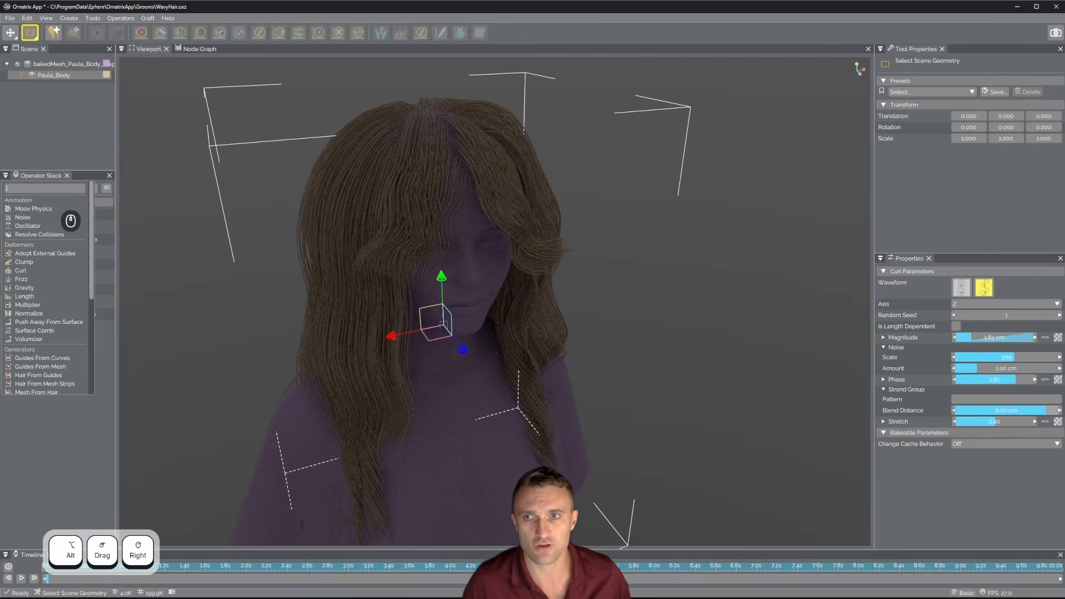
text(clum)
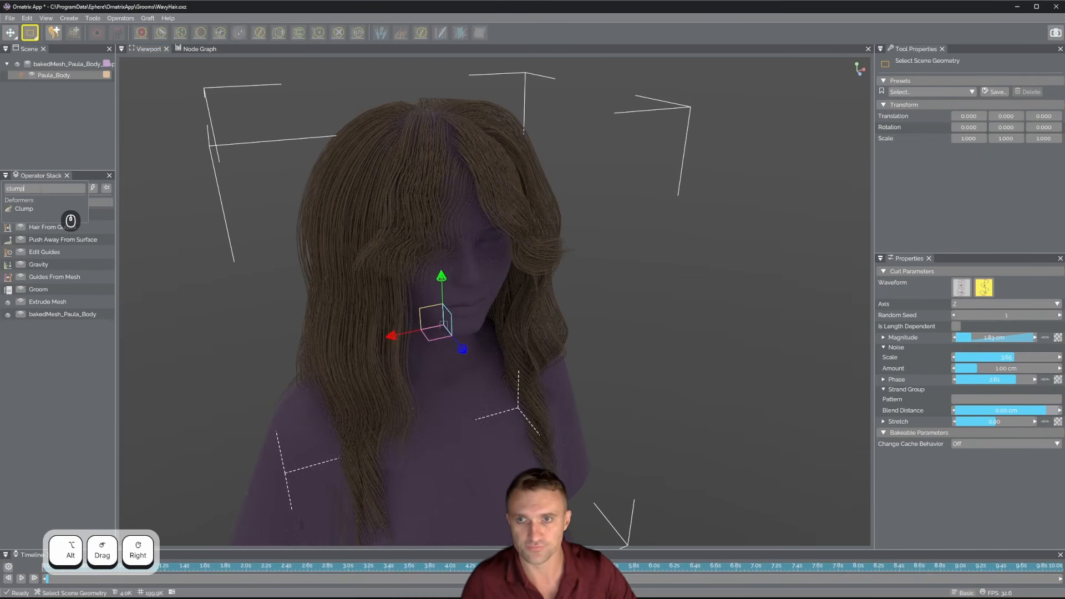
text(p)
key(Return)
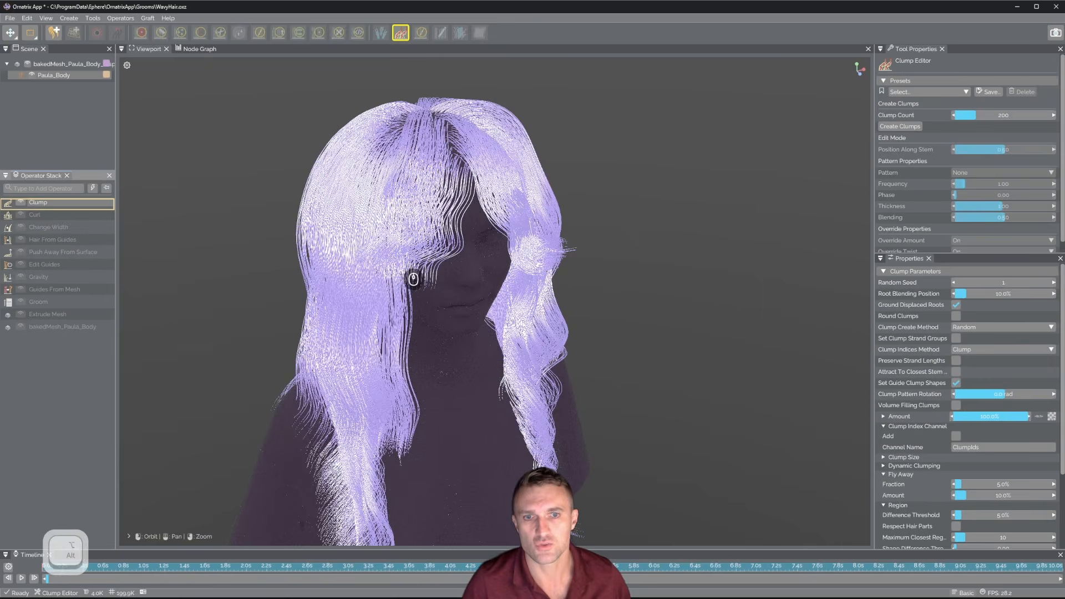
mouse_move(414, 279)
alt+mouse_down()
mouse_move(421, 291)
mouse_move(409, 273)
alt+mouse_up()
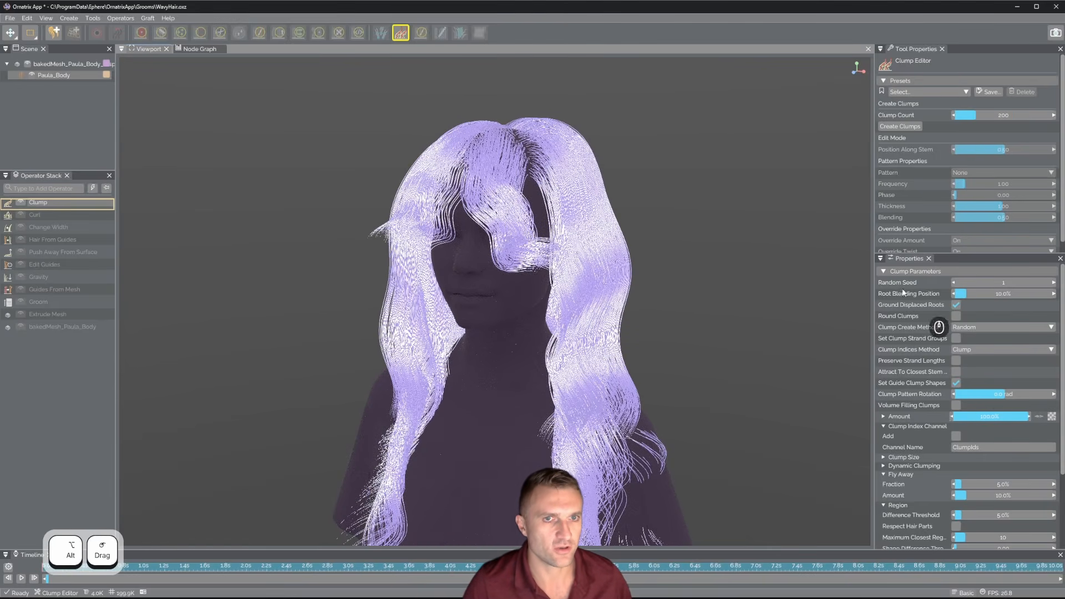
mouse_move(647, 275)
alt+mouse_down()
mouse_move(675, 297)
mouse_move(663, 288)
alt+mouse_up()
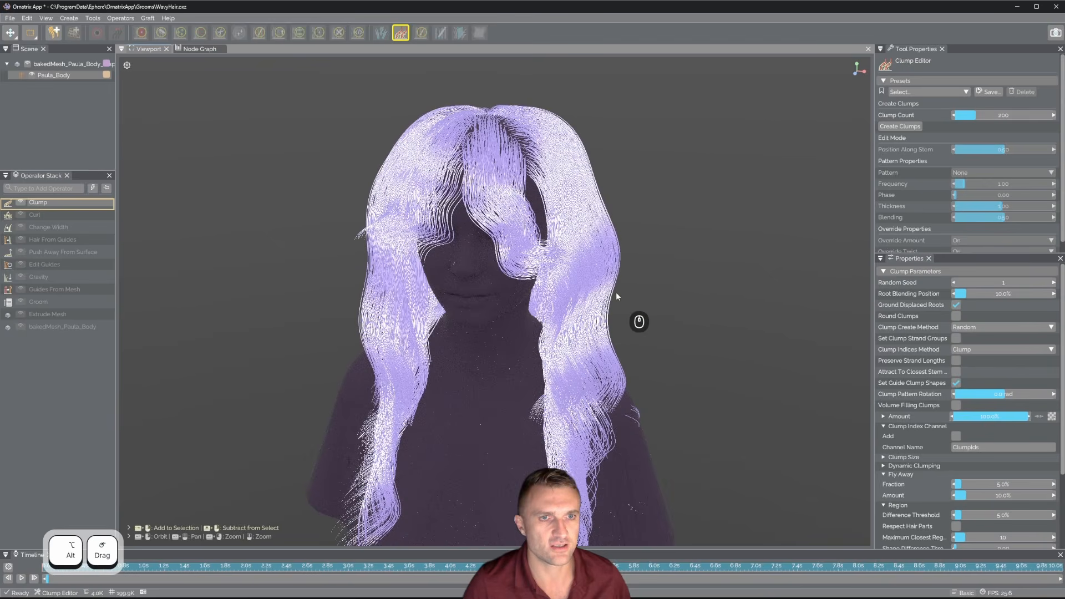
Enable dynamic clumping in the Clump operator's parameters
scroll(920, 317, down, 3)
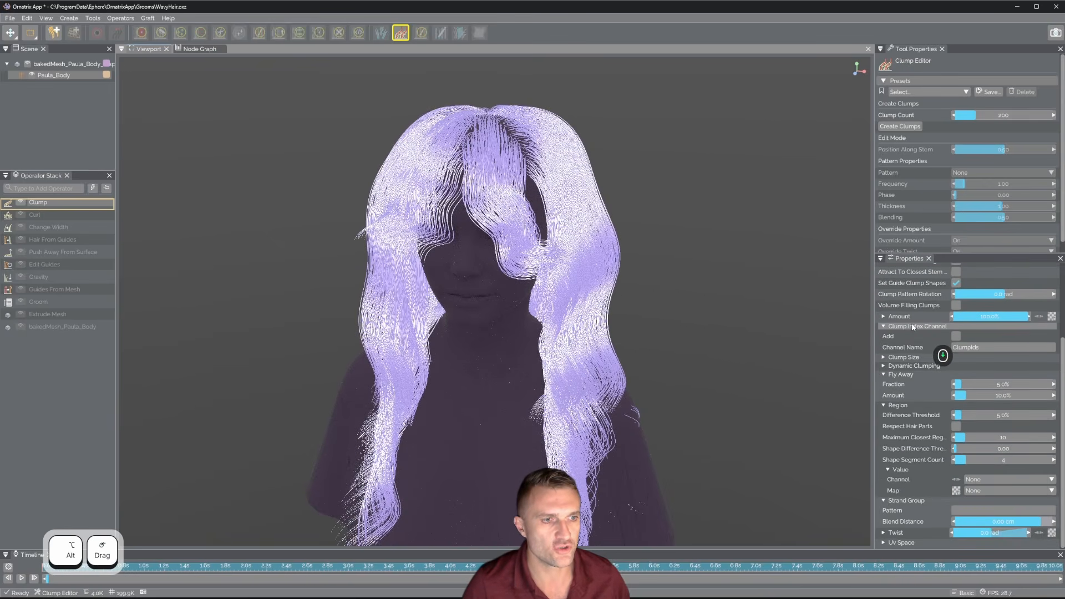
click(884, 366)
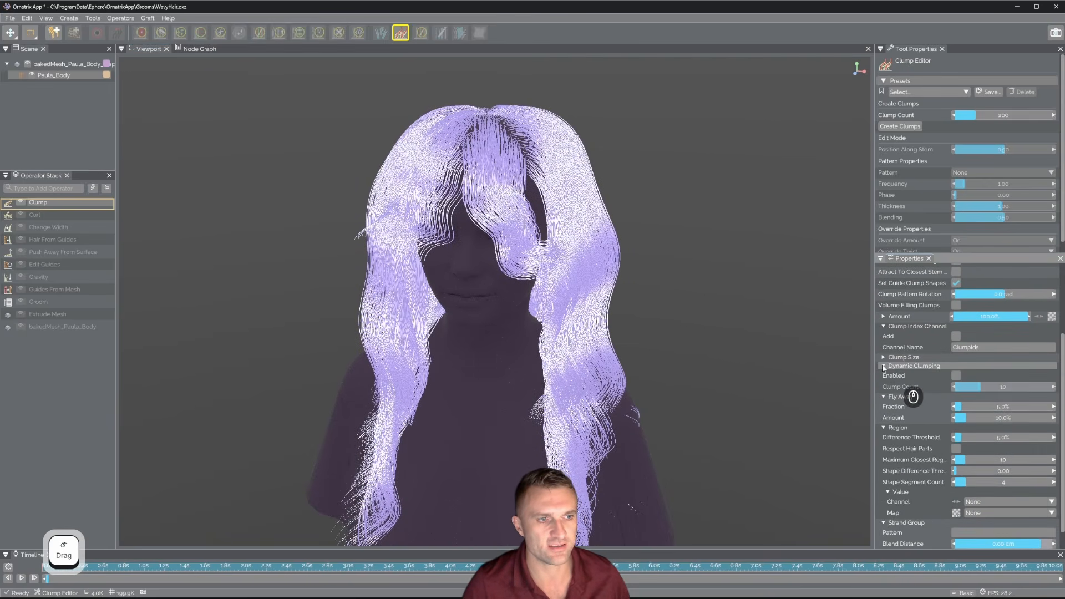
click(956, 376)
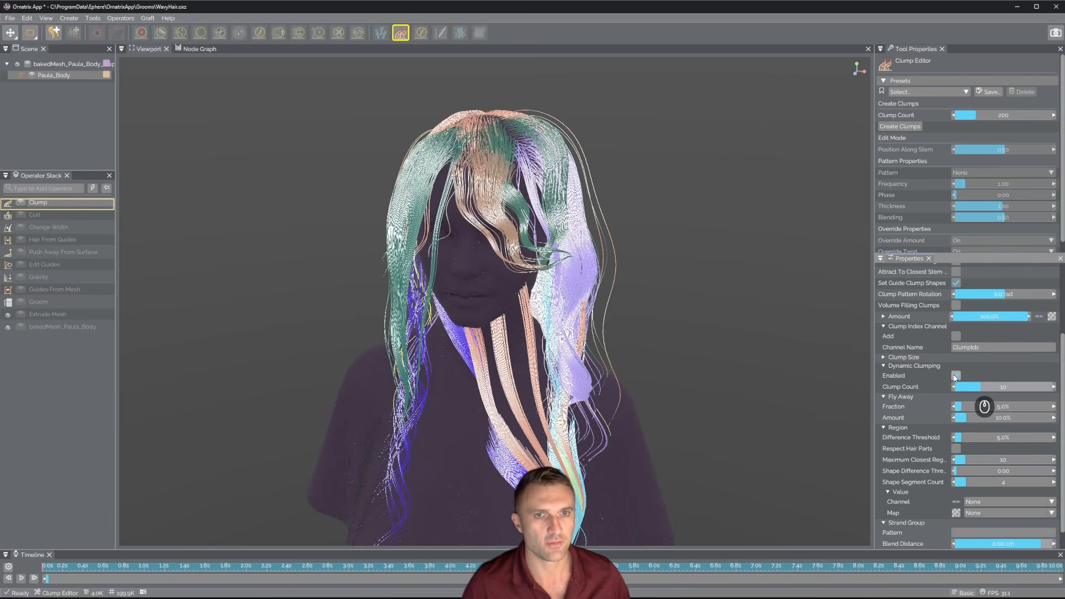
Raise the dynamic clump count to about 140, enable Respect Hair Parts and set the Shape Difference Threshold to 0.85
drag(987, 390, 1009, 393)
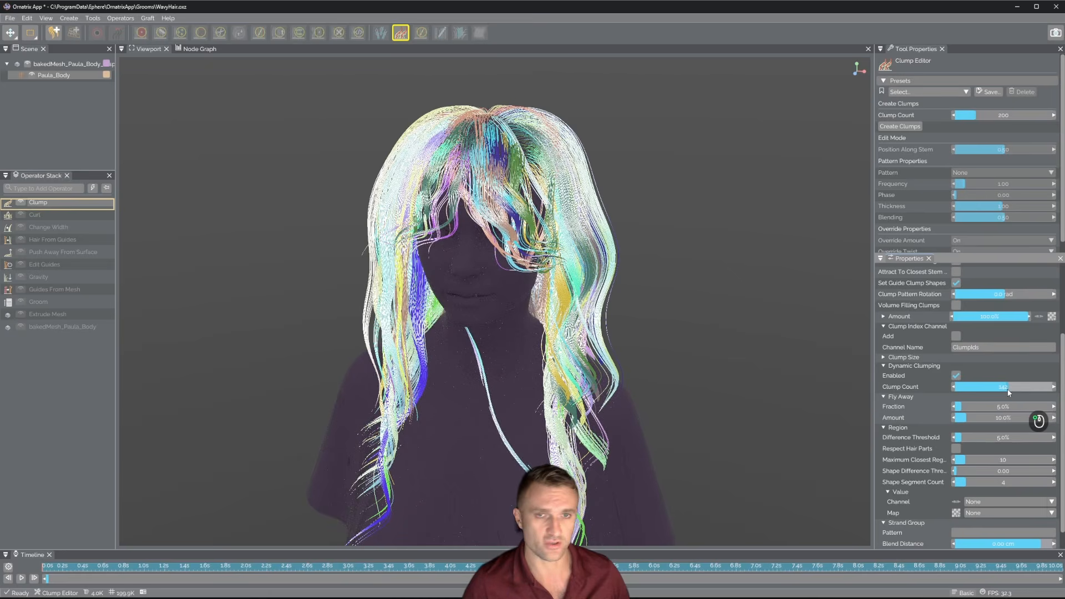
scroll(930, 418, down, 1)
alt+drag(693, 366, 454, 224)
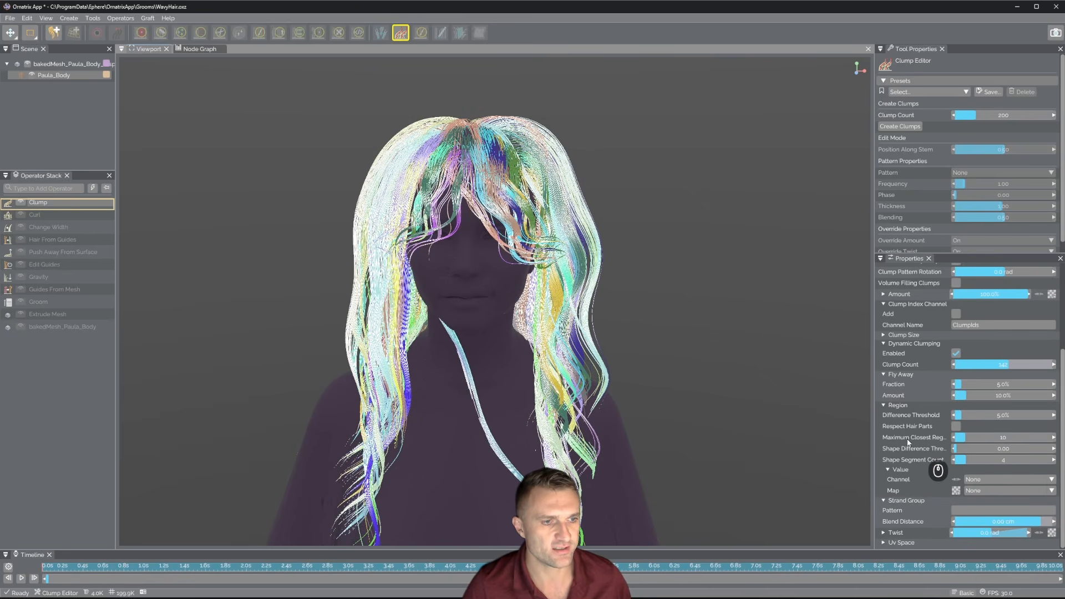
click(957, 427)
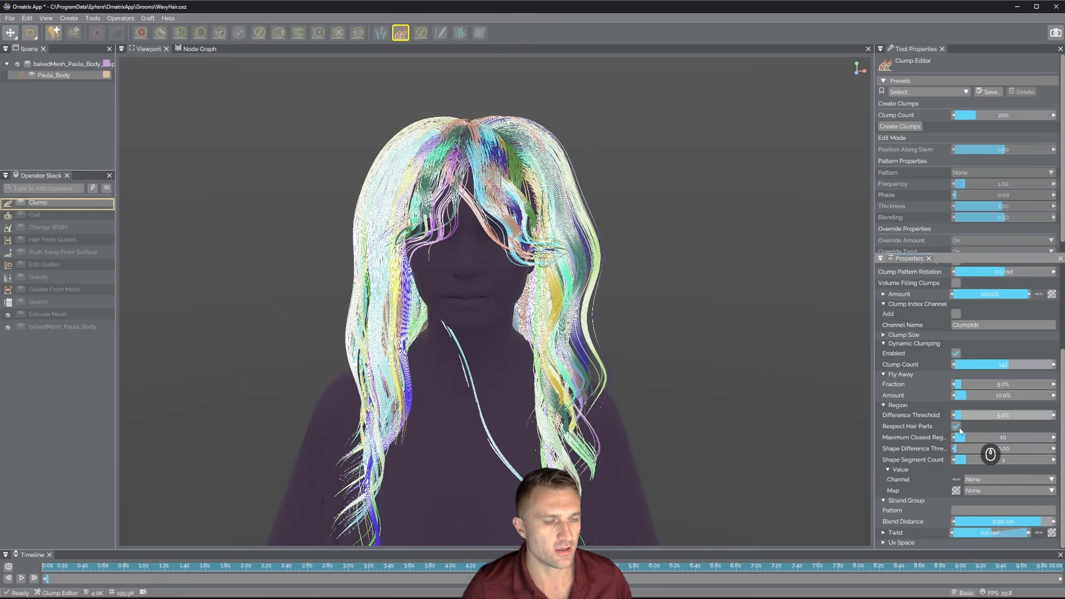
drag(959, 450, 1041, 453)
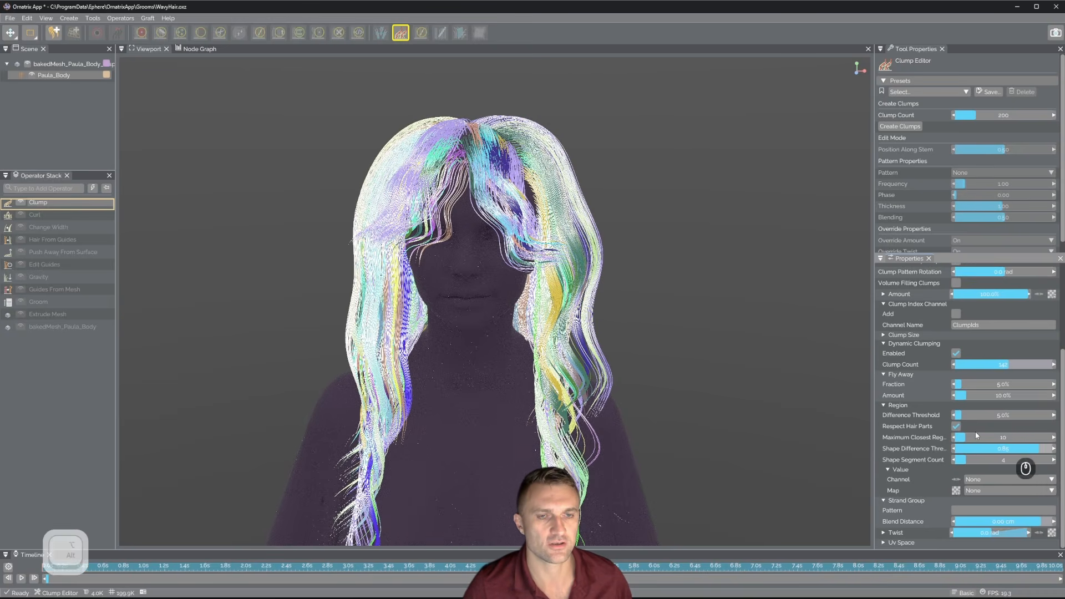
Leave the clump editor, show the groom at its render hair count and check the clumps from several angles
alt+drag(590, 396, 560, 294)
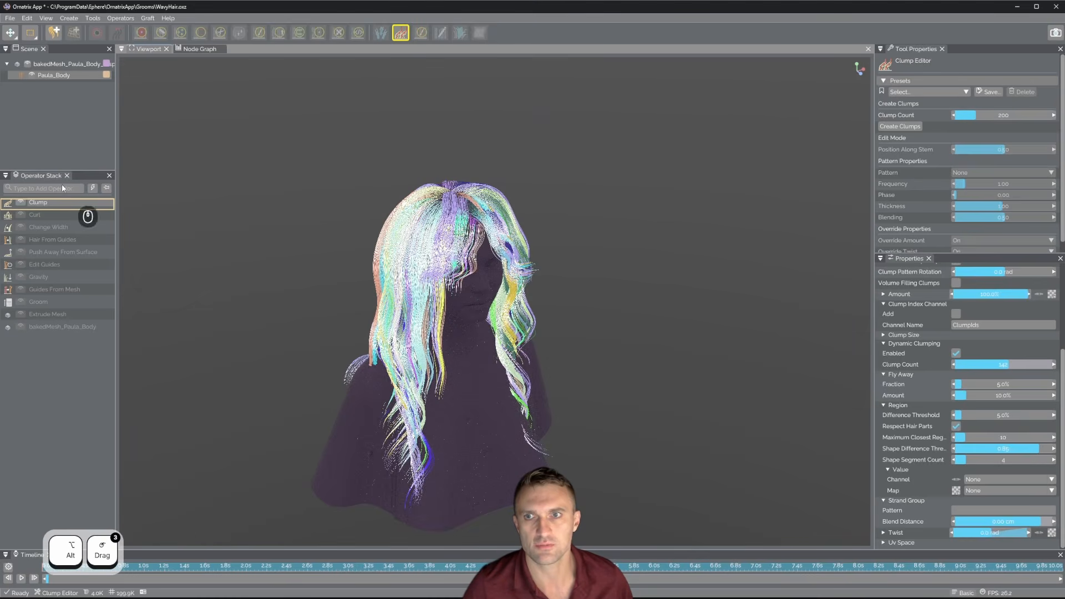
click(30, 32)
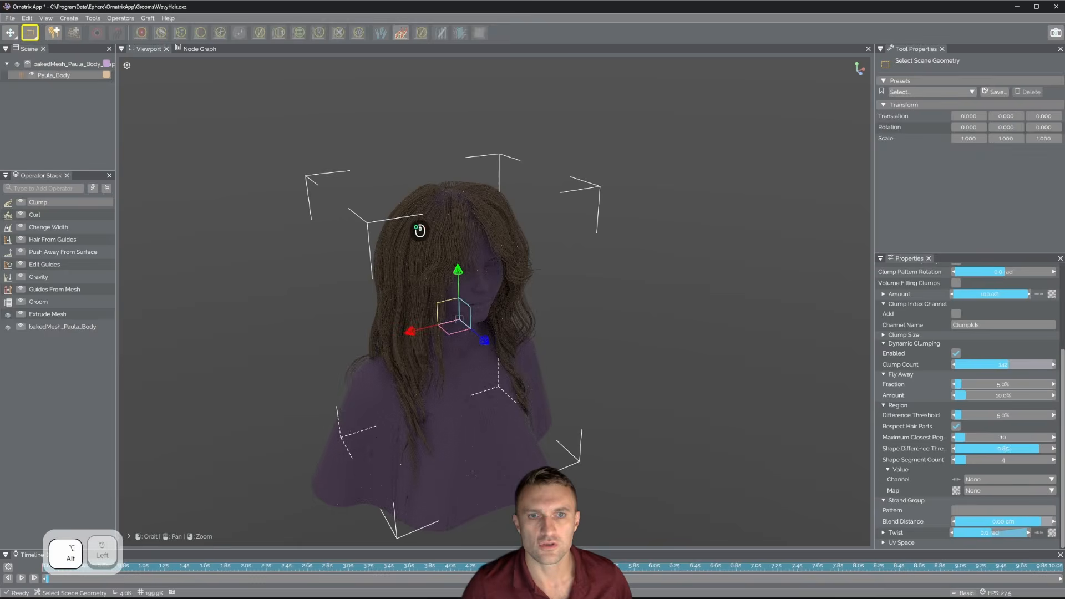
alt+drag(416, 230, 428, 286)
alt+drag(397, 254, 414, 250)
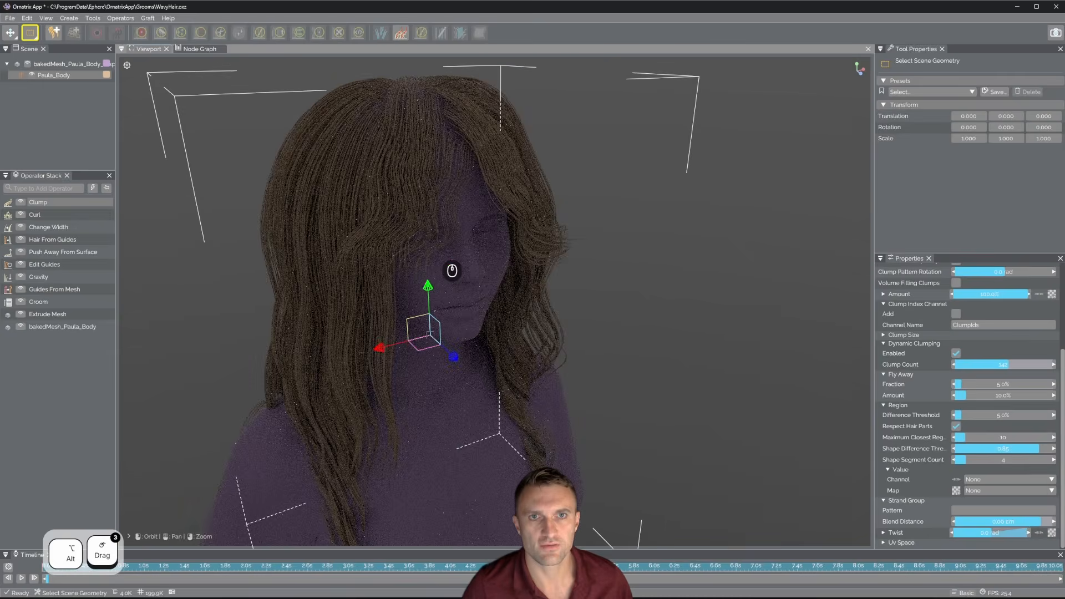
alt+middle_drag(420, 239, 424, 248)
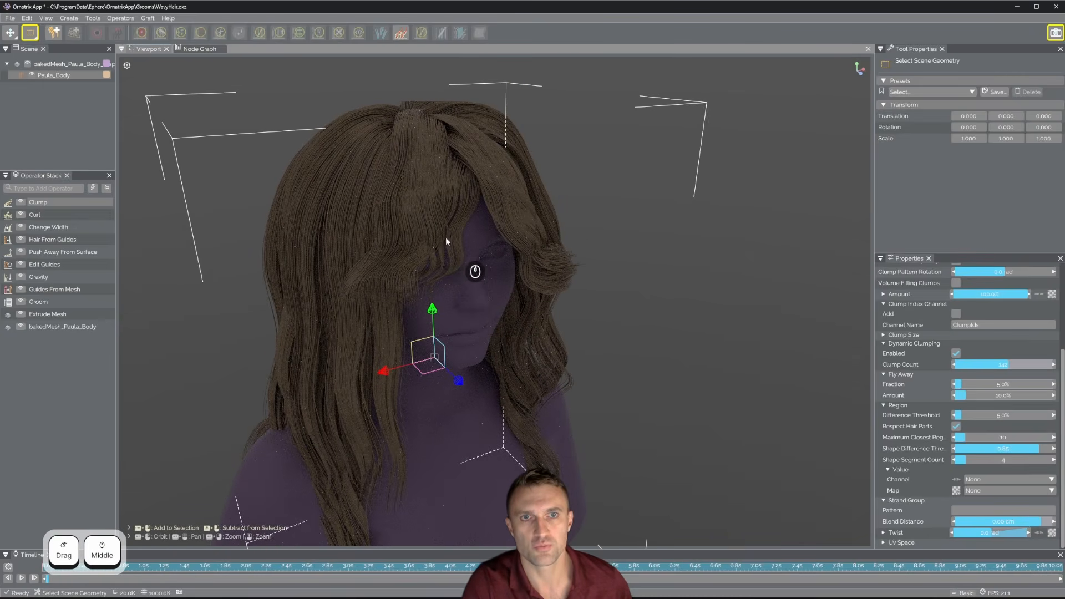
alt+drag(559, 221, 755, 244)
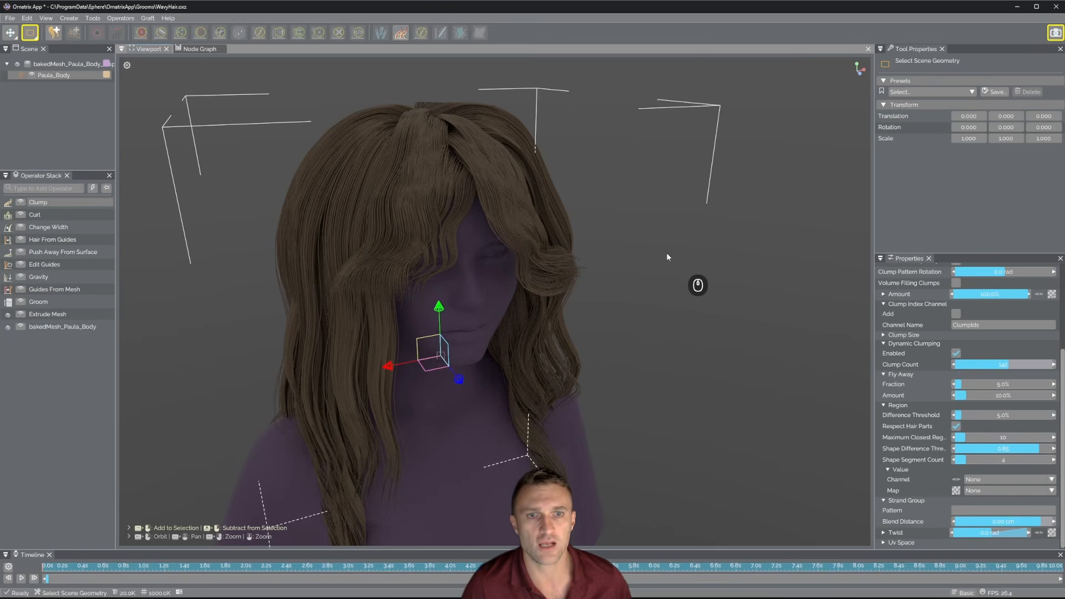
alt+drag(667, 257, 685, 278)
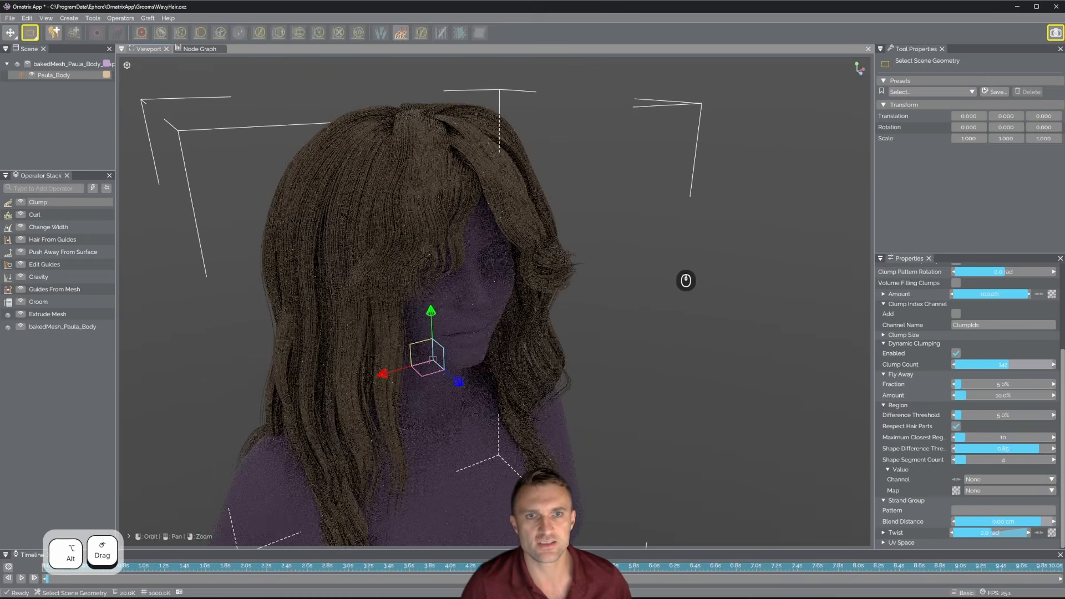
Set the Clump operator's Fly Away Fraction to 15.3% and its Fly Away Amount to 0%
scroll(904, 338, up, 4)
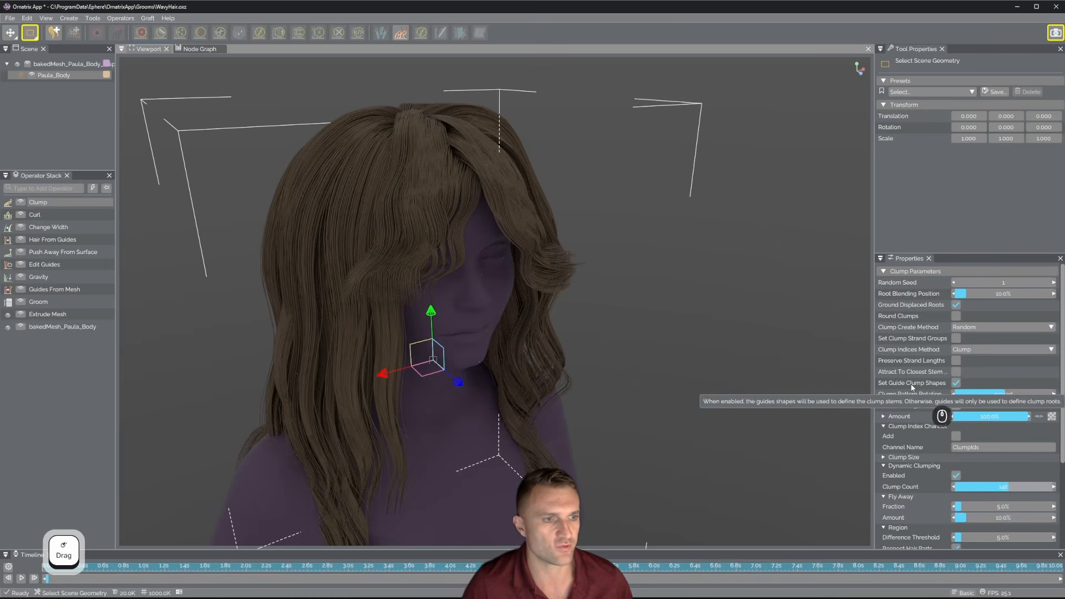
scroll(968, 416, down, 3)
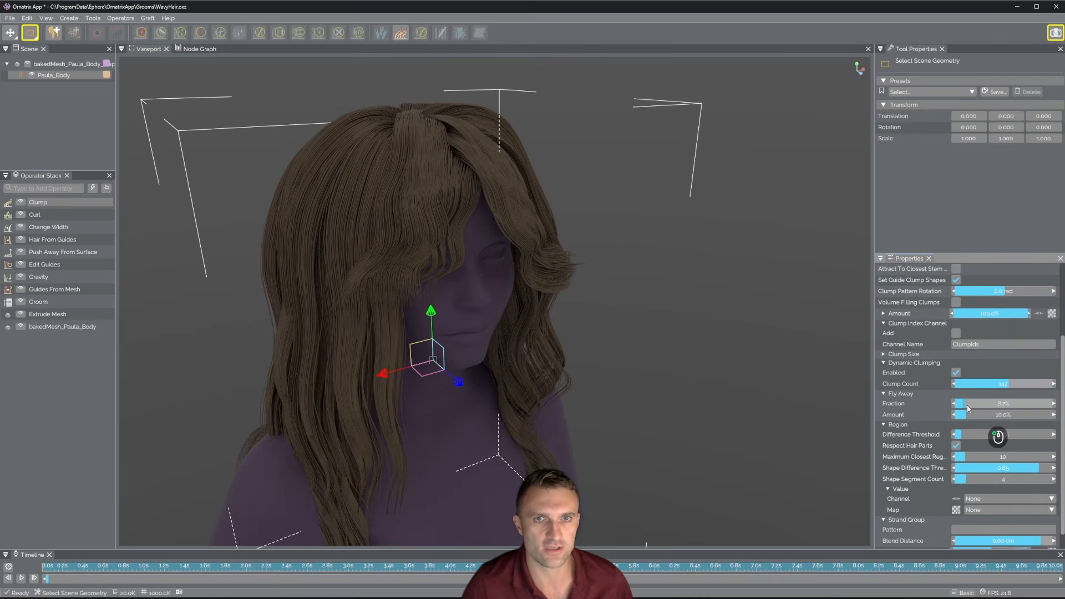
drag(967, 405, 971, 405)
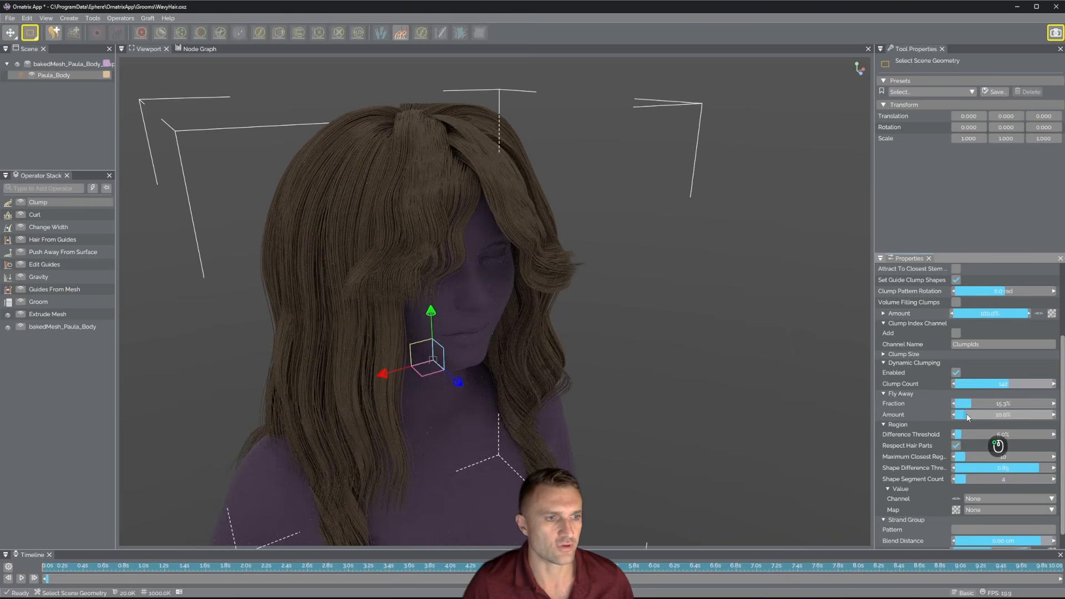
drag(970, 417, 951, 417)
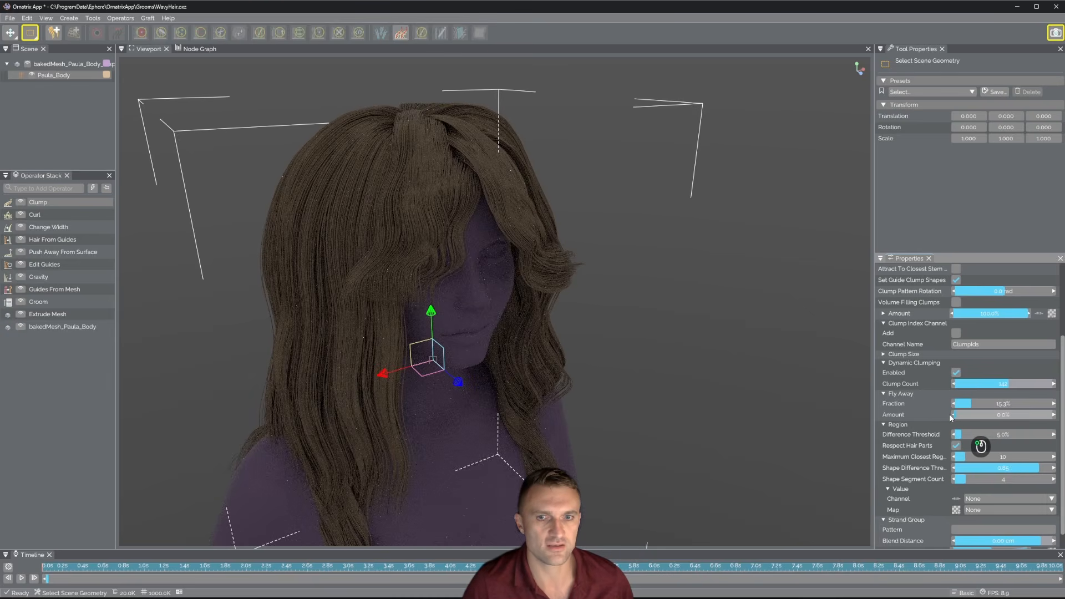
Increase the Clump operator's Twist so the strands wind around their clumps
scroll(999, 477, down, 1)
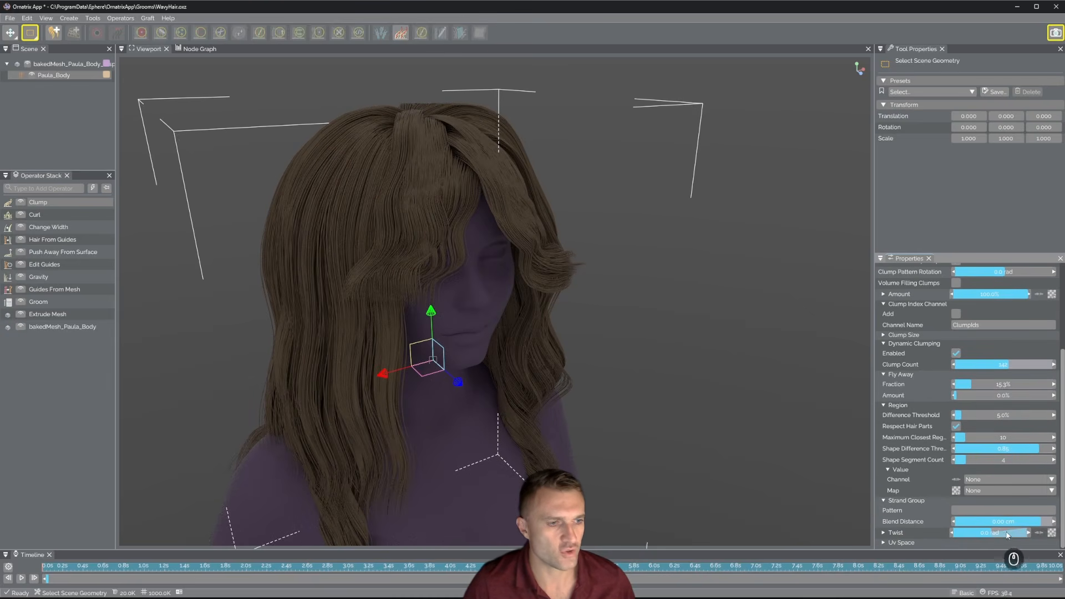
click(995, 535)
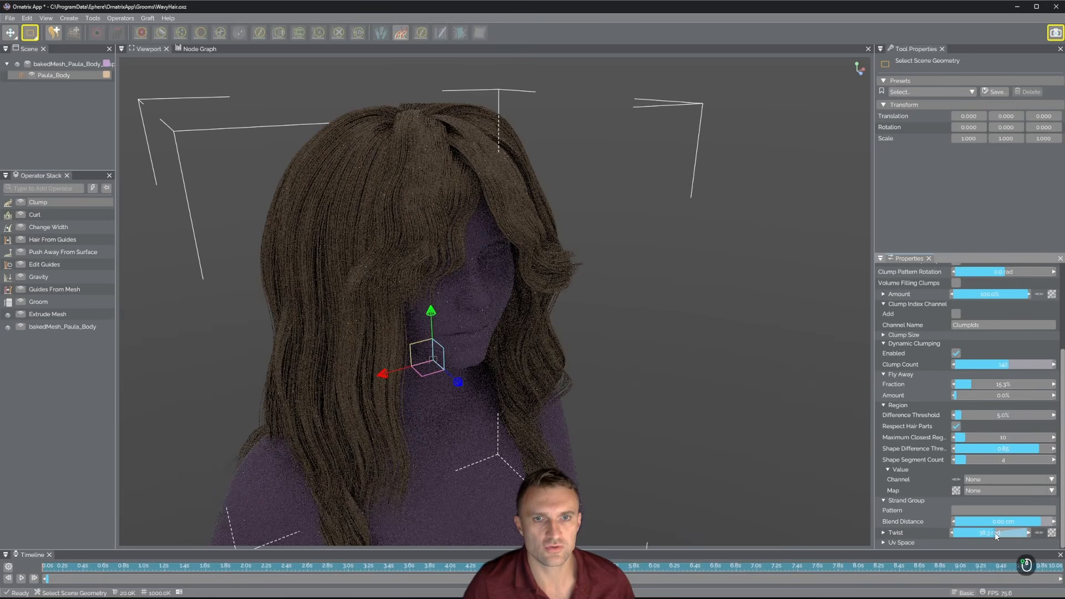
drag(1000, 536, 1007, 534)
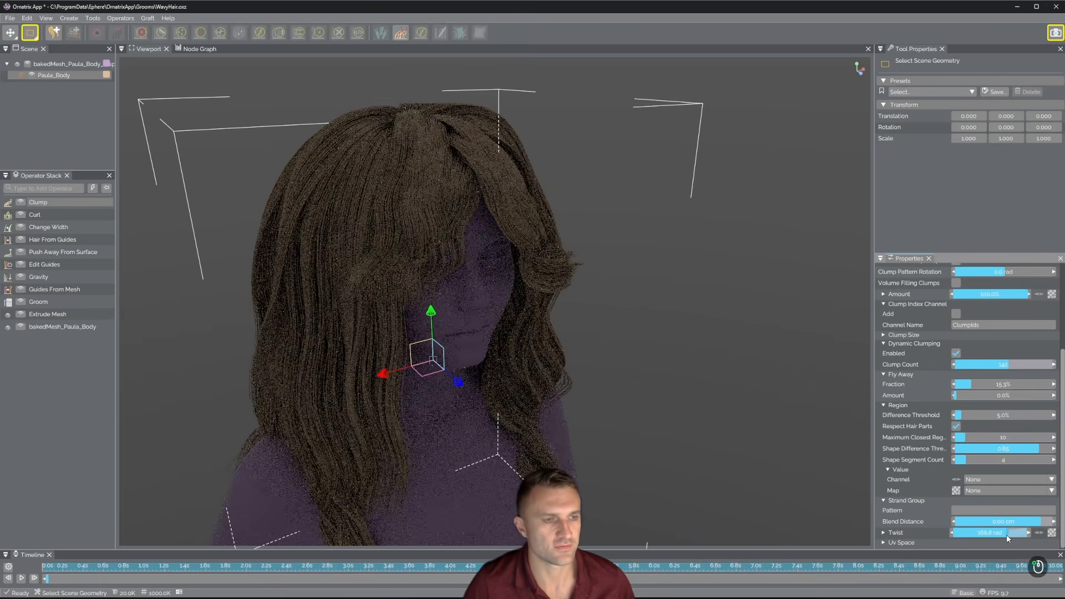
Raise the root and middle of the clump Amount ramp and reduce the dynamic clump count to 40
scroll(924, 444, up, 5)
click(890, 399)
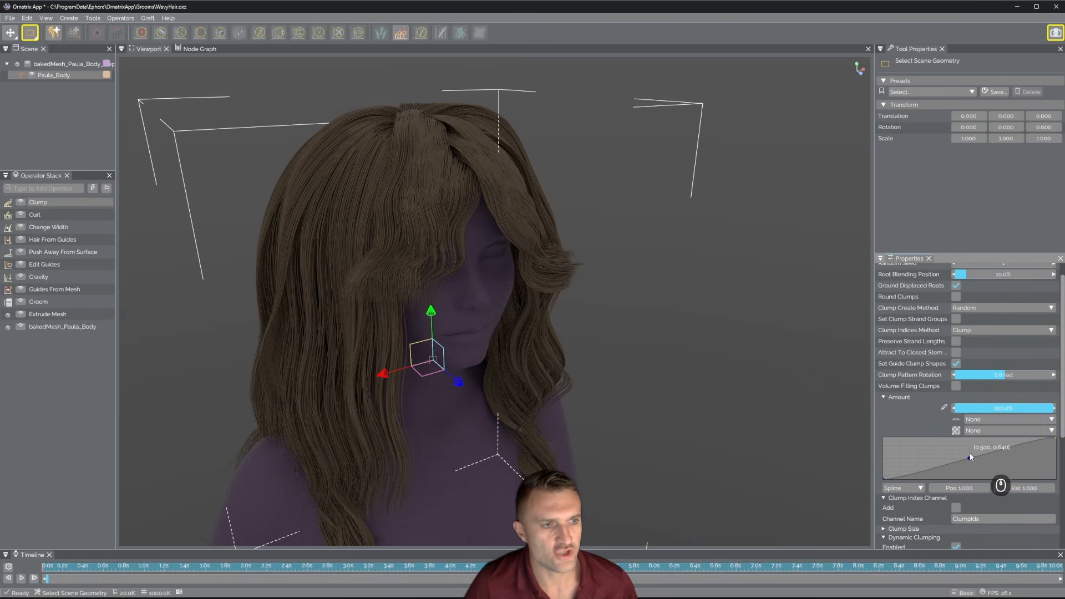
click(970, 458)
drag(964, 457, 953, 447)
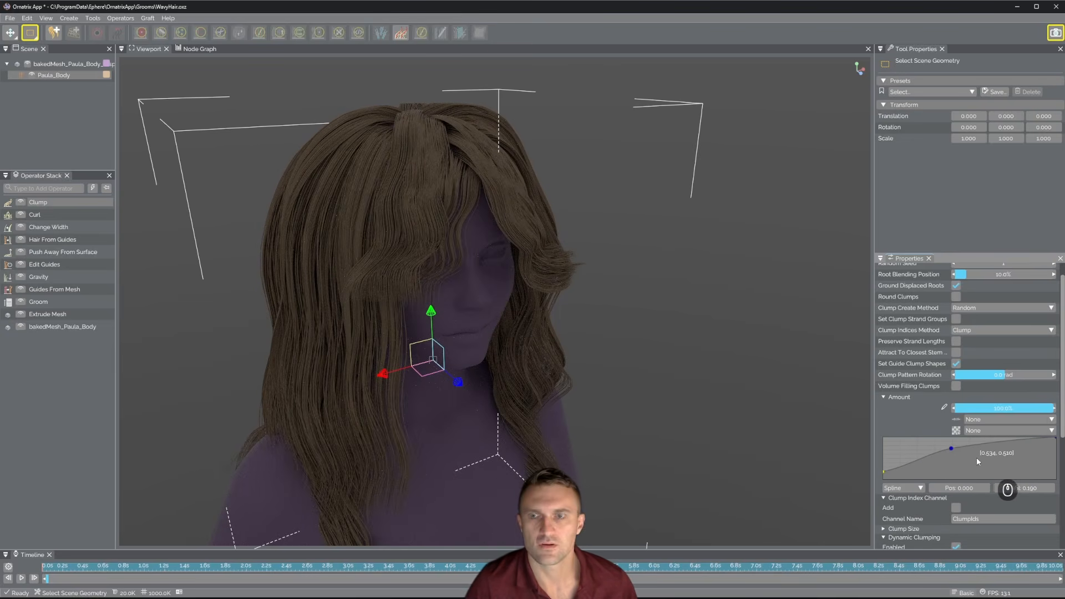
scroll(977, 399, down, 5)
drag(1001, 389, 993, 388)
alt+drag(705, 311, 606, 297)
Set the Curl operator's Magnitude to 1.89 cm and its Noise Scale to 0.35
click(39, 216)
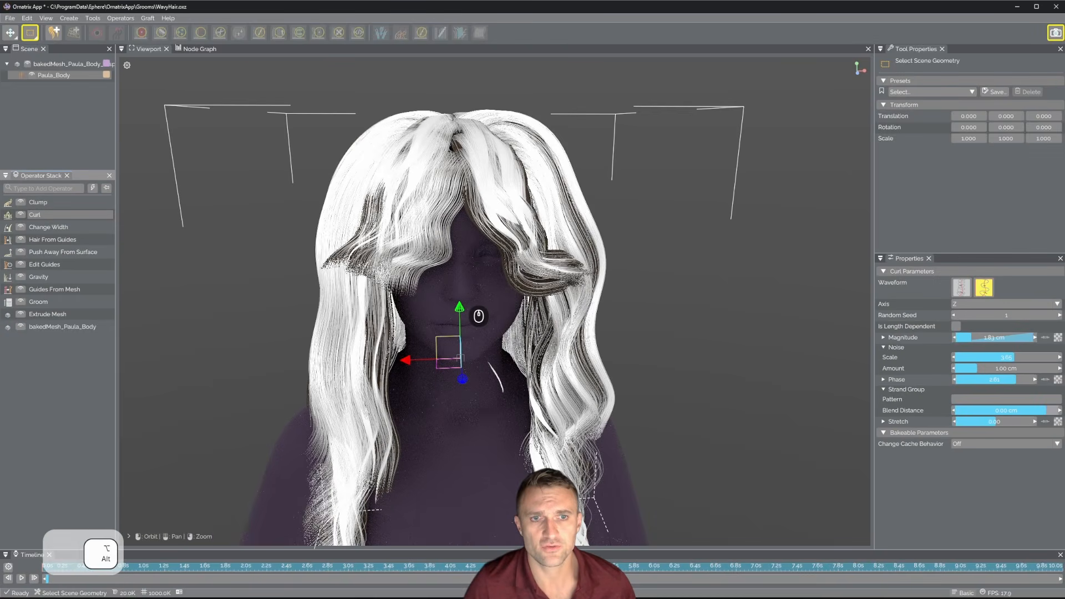
alt+drag(448, 288, 836, 334)
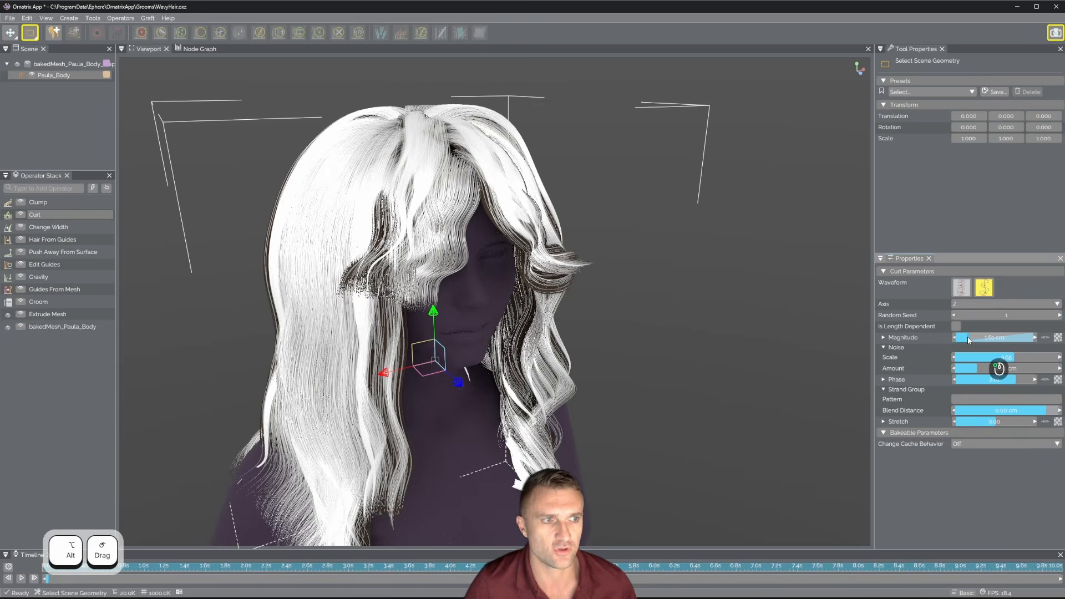
drag(968, 338, 1002, 360)
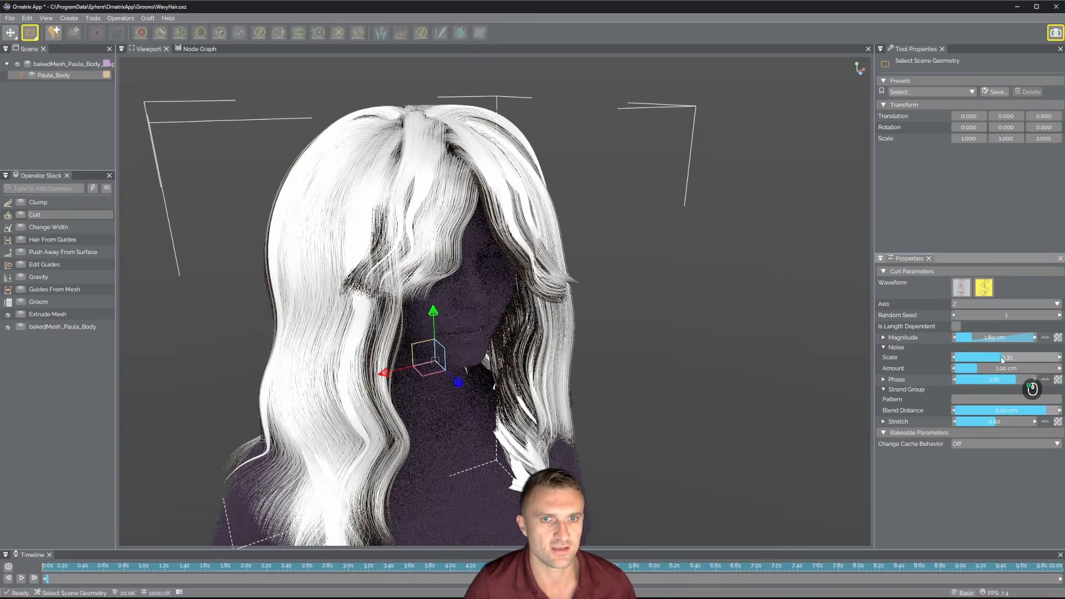
Lower the Curl Magnitude ramp near position 0.419 to 0.220 and adjust the curve towards the tips
click(884, 337)
mouse_move(970, 399)
mouse_down()
mouse_move(956, 387)
mouse_move(956, 411)
mouse_up()
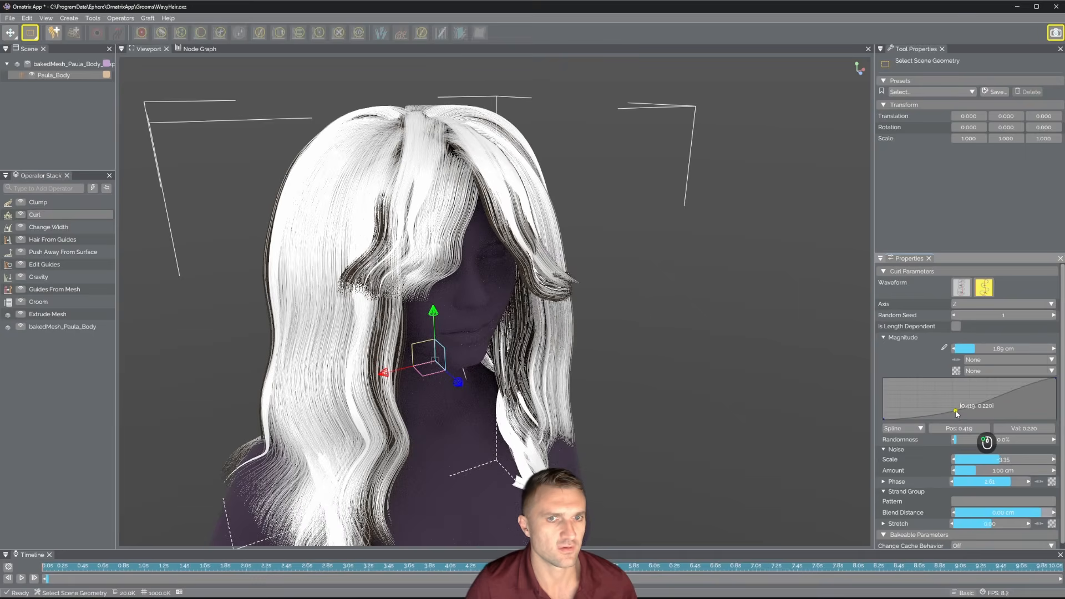
drag(1010, 391, 1001, 384)
Return to the Clump operator, leave its editing mode and check the clumped hair from the front
click(38, 202)
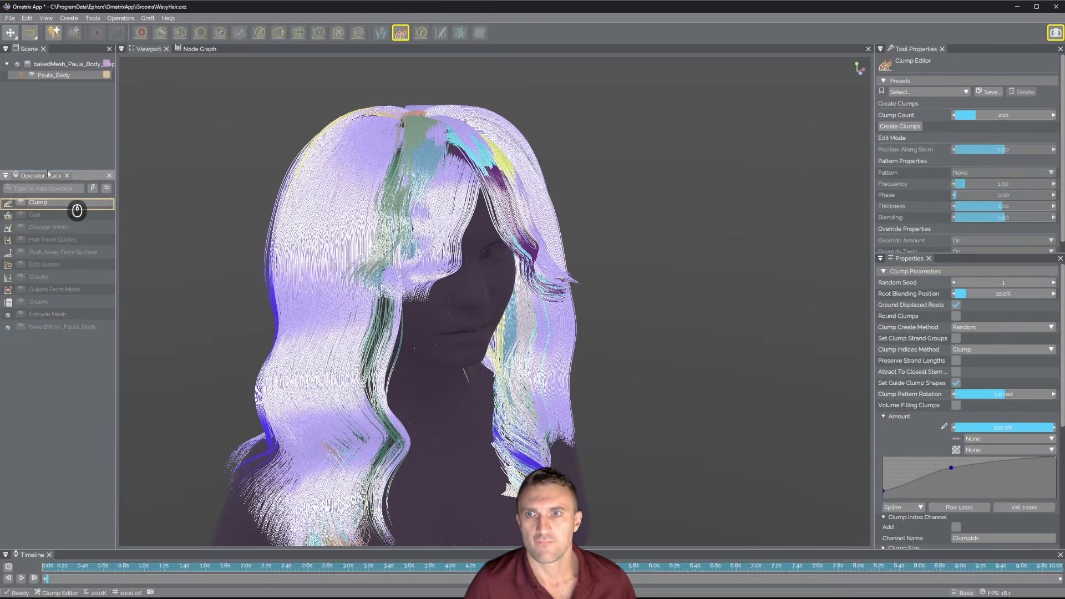
click(30, 33)
alt+drag(700, 309, 704, 348)
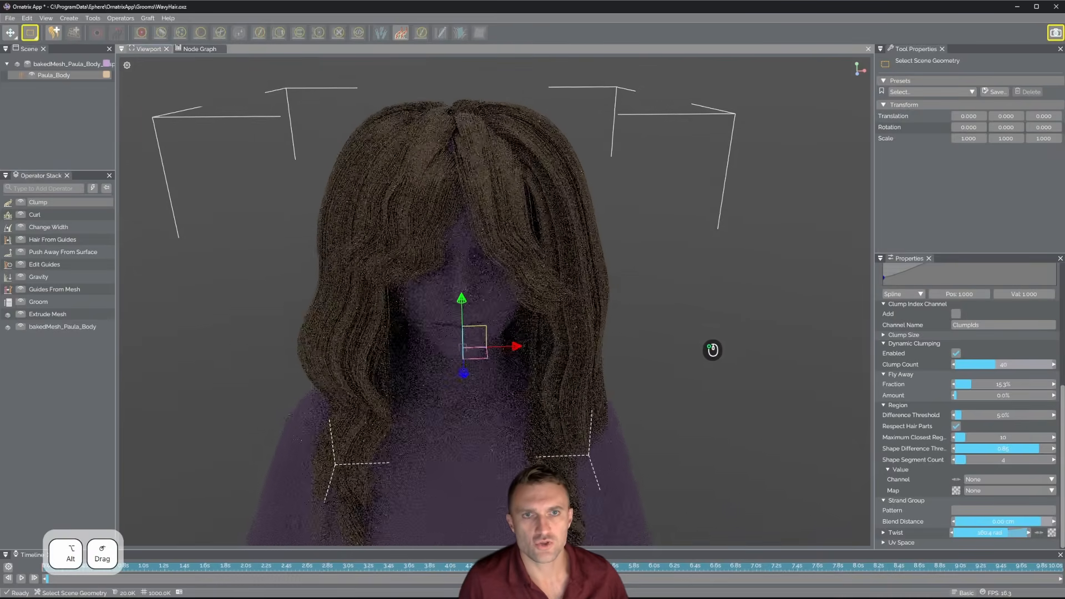
Add a Frizz operator above Clump and lower its Amount ramp to 0.310 at position 0.555
click(39, 187)
text(frizz)
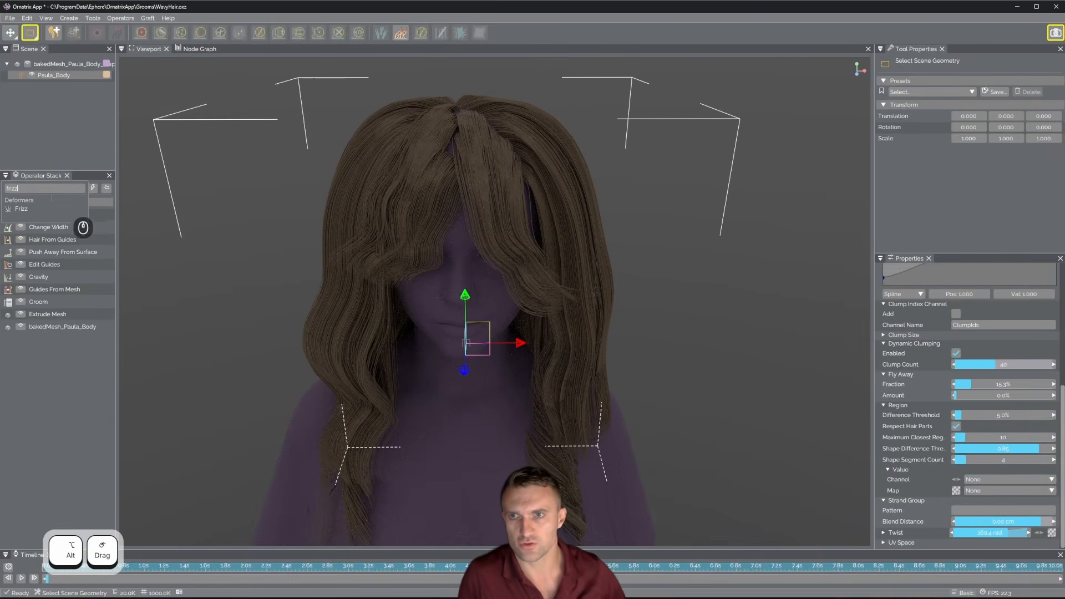
click(43, 206)
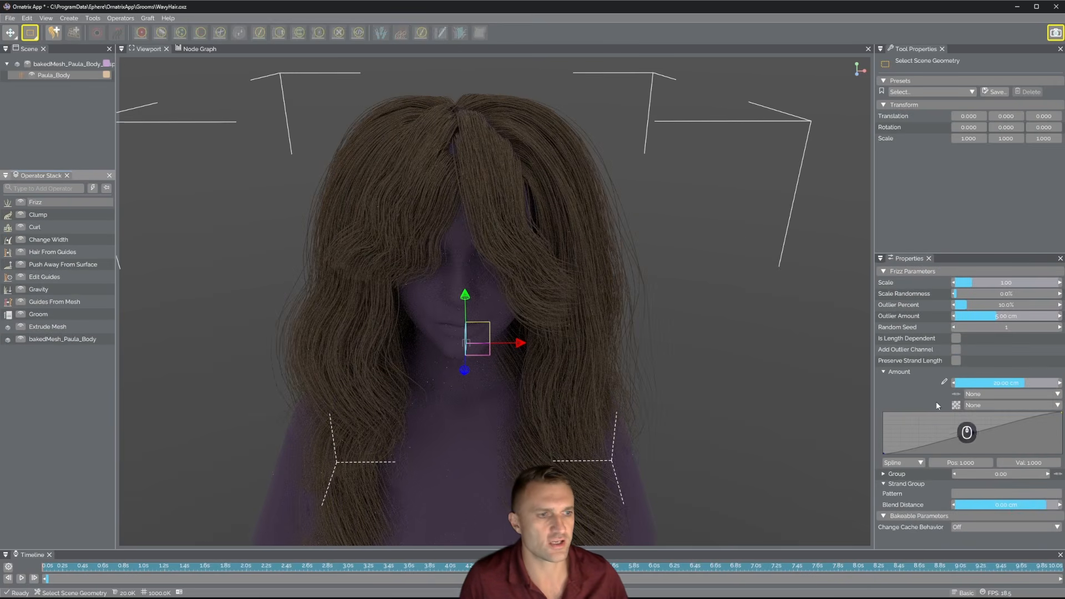
drag(973, 433, 983, 442)
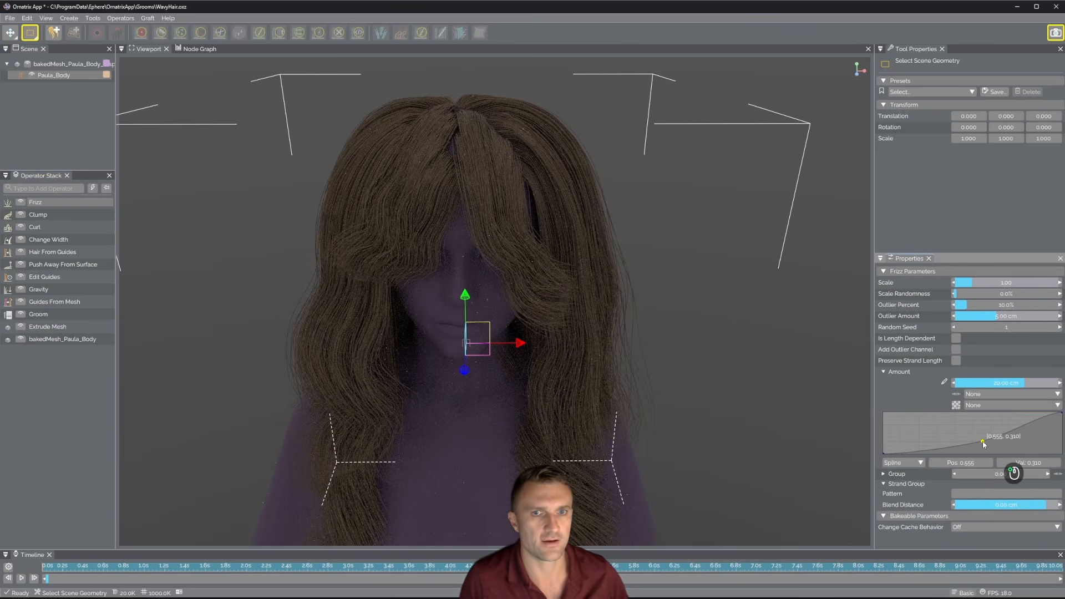
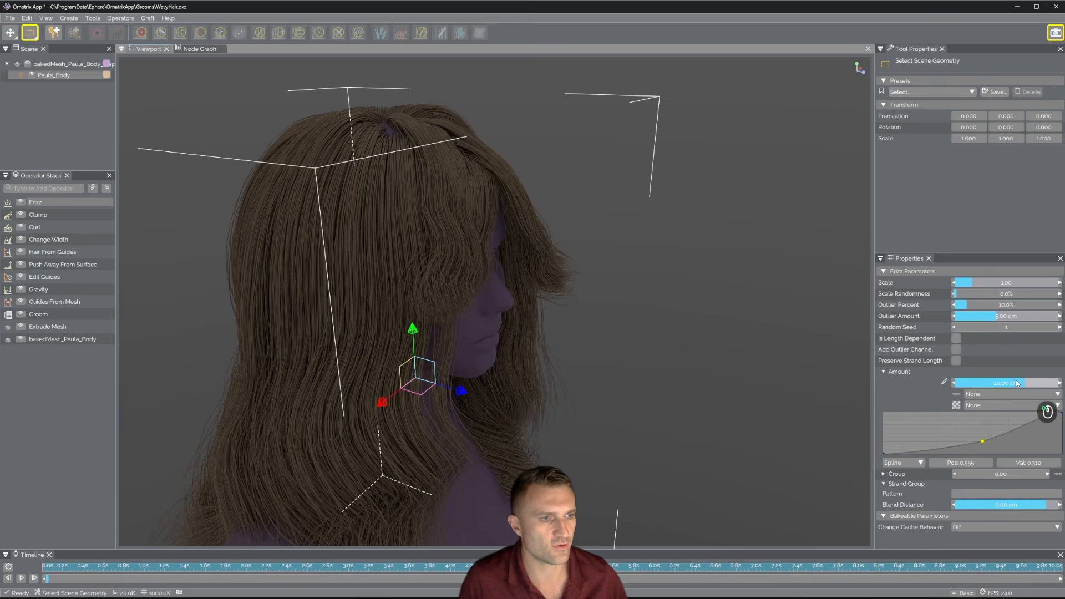
Set the Frizz Amount to 0 cm and Outlier Percent to 23.6%, and raise the Outlier Amount
drag(945, 383, 917, 384)
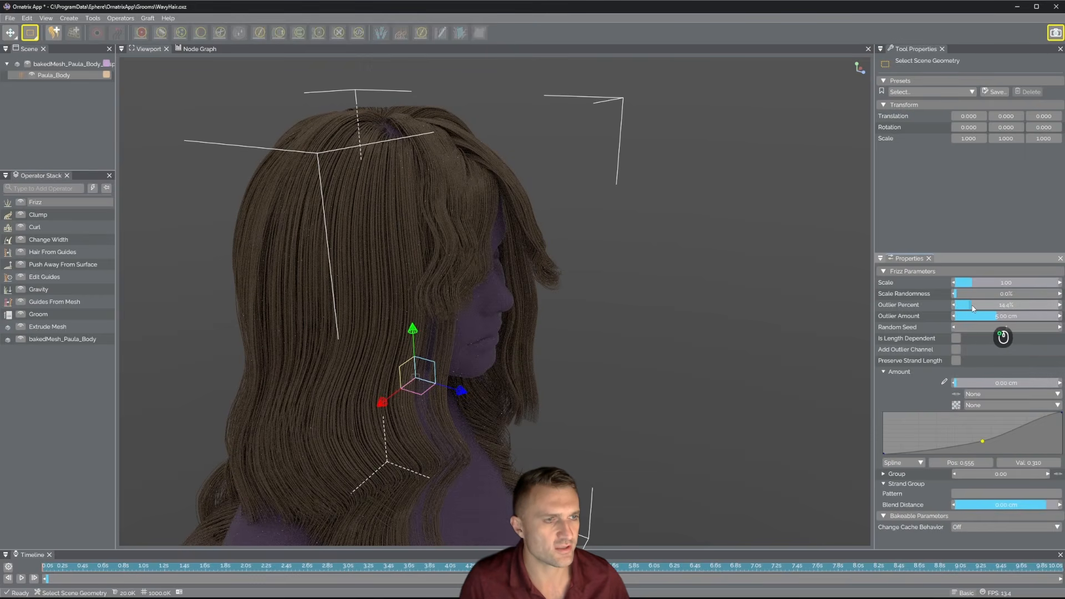
drag(974, 308, 1020, 318)
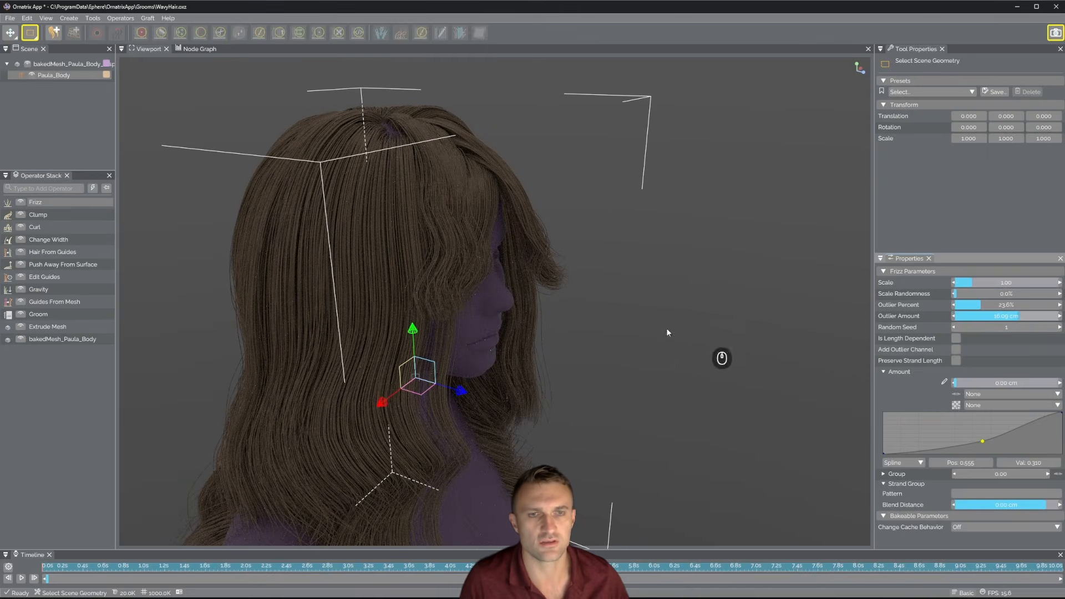
alt+drag(552, 348, 540, 328)
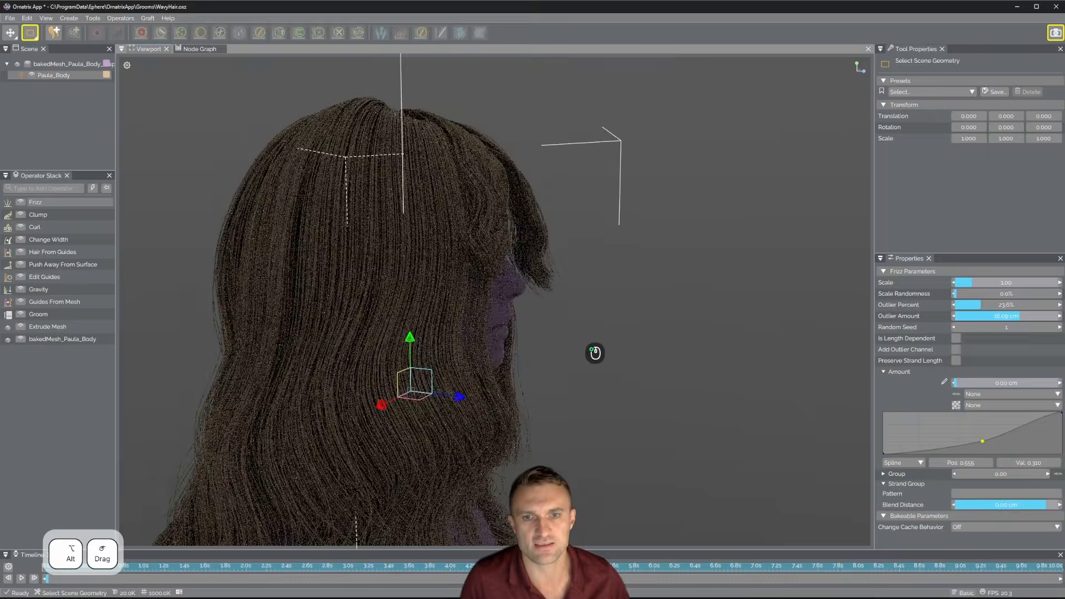
alt+drag(595, 353, 1006, 427)
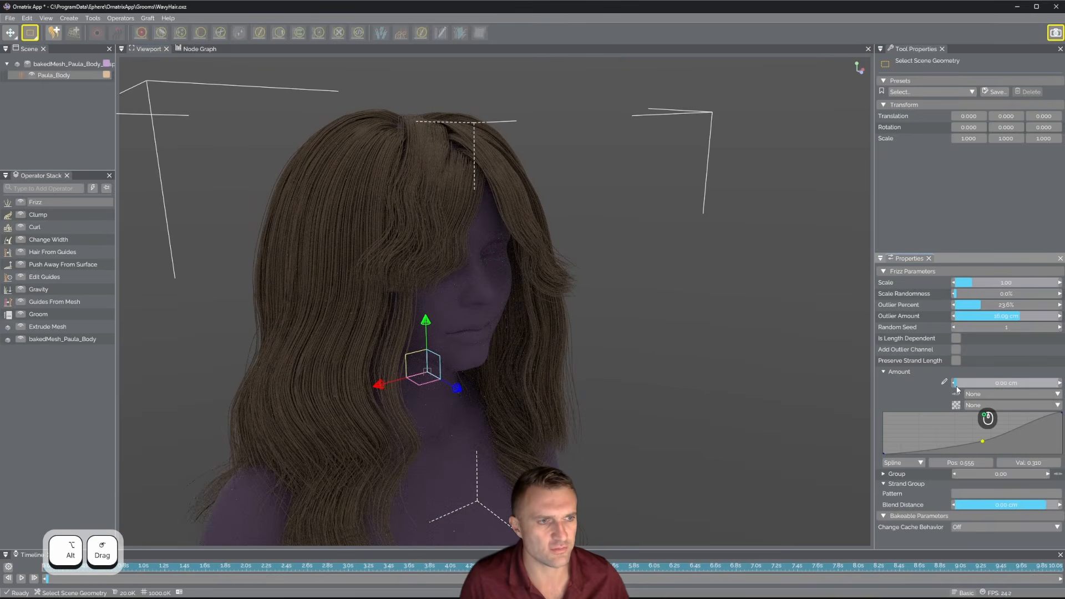
Set the Frizz Amount to 0.07 cm and reshape the middle of its ramp
drag(957, 388, 959, 386)
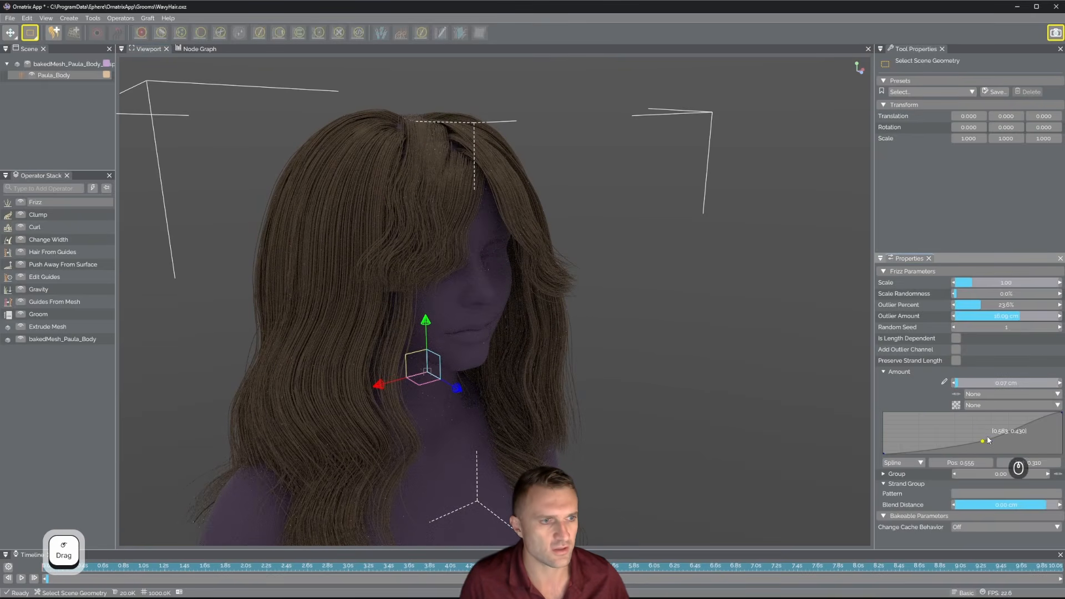
drag(972, 431, 955, 432)
scroll(599, 311, down, 4)
alt+drag(600, 310, 561, 307)
Open the Edit Guides operator, select the fringe guides over the face and limit the Comb brush to selected guides only
mouse_move(649, 388)
alt+mouse_down()
mouse_move(538, 335)
mouse_move(318, 98)
alt+mouse_up()
click(56, 277)
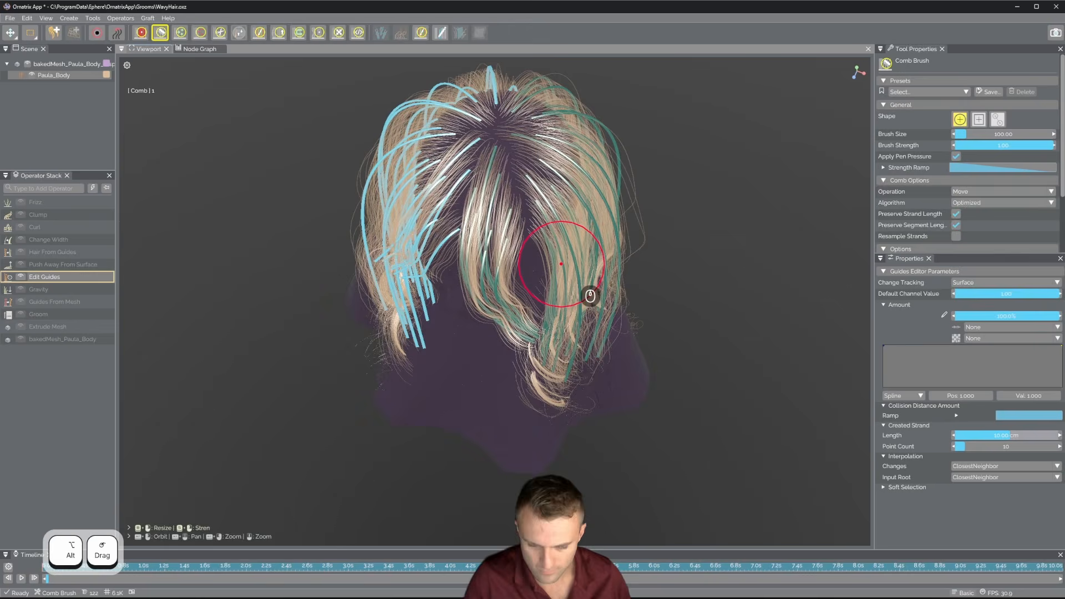
click(141, 33)
drag(489, 244, 482, 333)
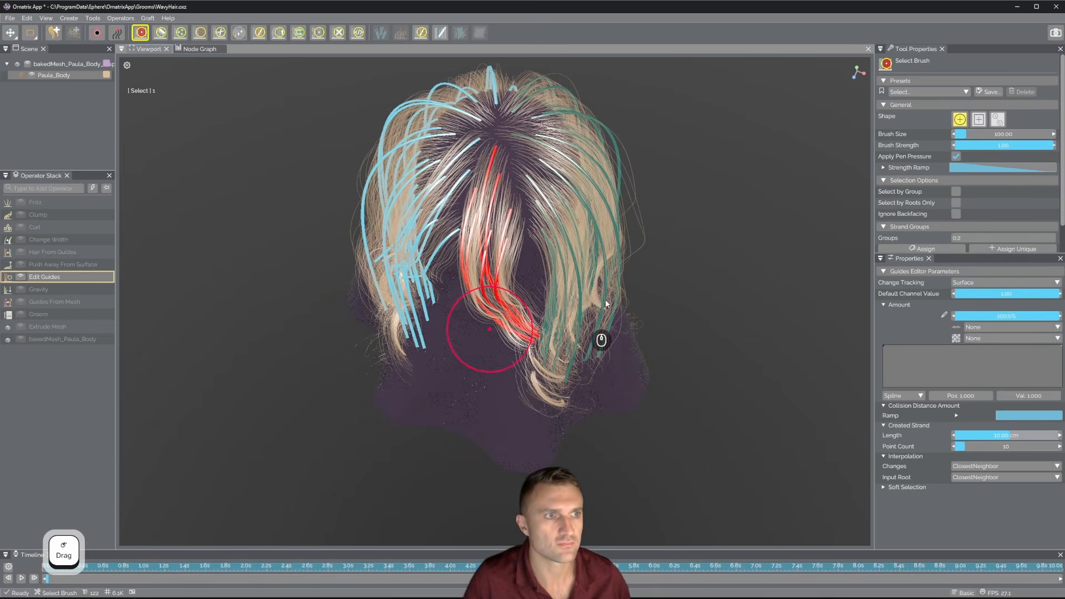
click(160, 33)
scroll(961, 208, down, 2)
click(956, 191)
mouse_move(499, 266)
alt+mouse_down()
mouse_move(594, 209)
mouse_move(501, 222)
alt+mouse_up()
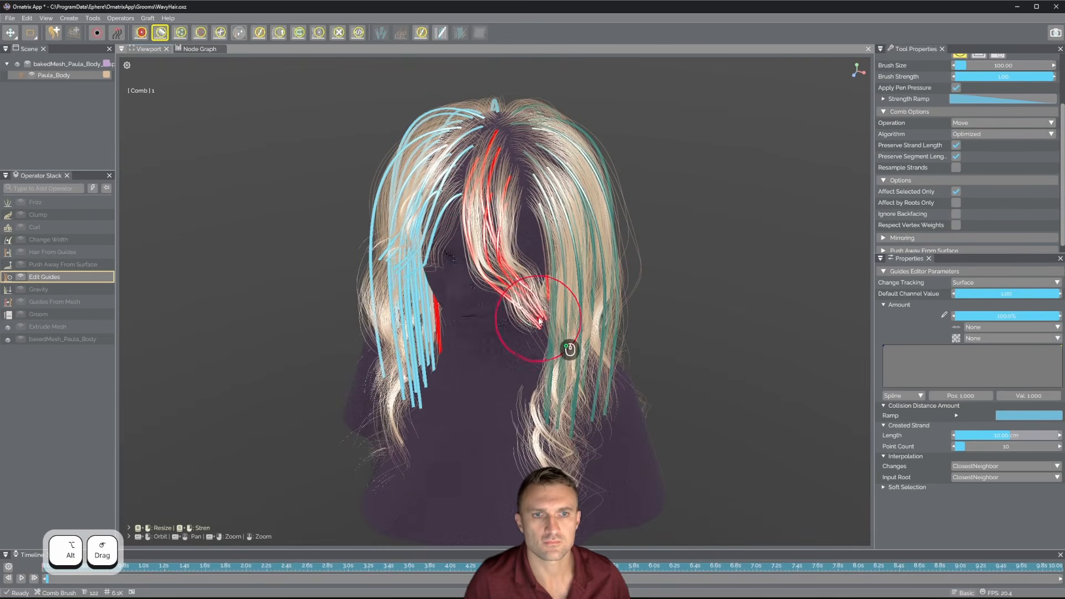
Undo the latest comb changes to the selected fringe guides
key(ctrl+z)
key(ctrl+z)
key(ctrl+z)
key(ctrl+z)
key(ctrl+z)
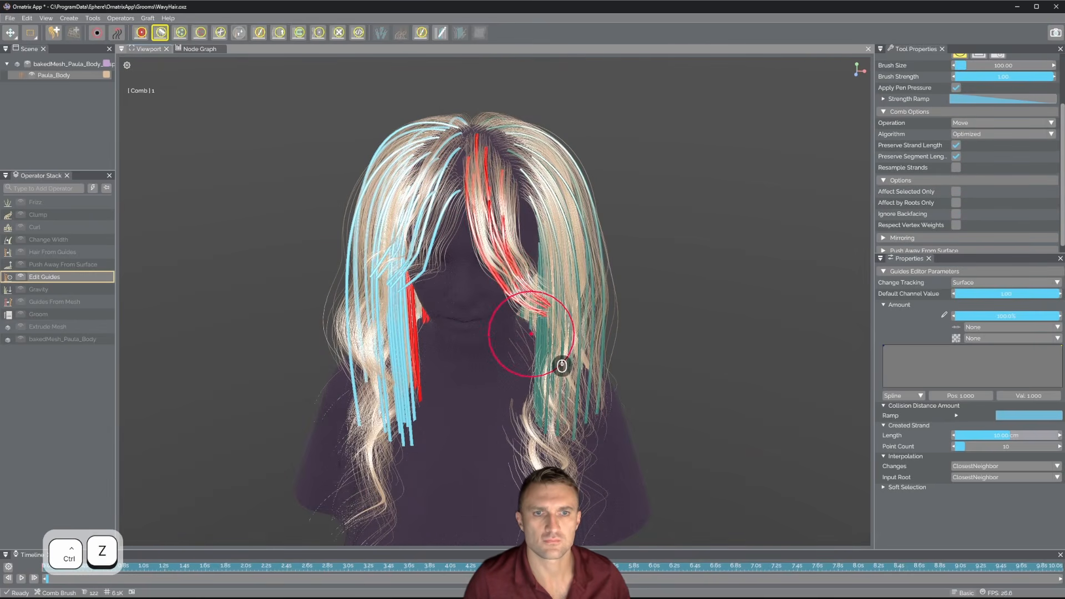
Select the central fringe guides again and return to the Comb brush, viewing the fringe from several angles
alt+drag(531, 334, 478, 376)
click(141, 33)
drag(472, 289, 483, 357)
click(161, 33)
alt+drag(588, 355, 651, 214)
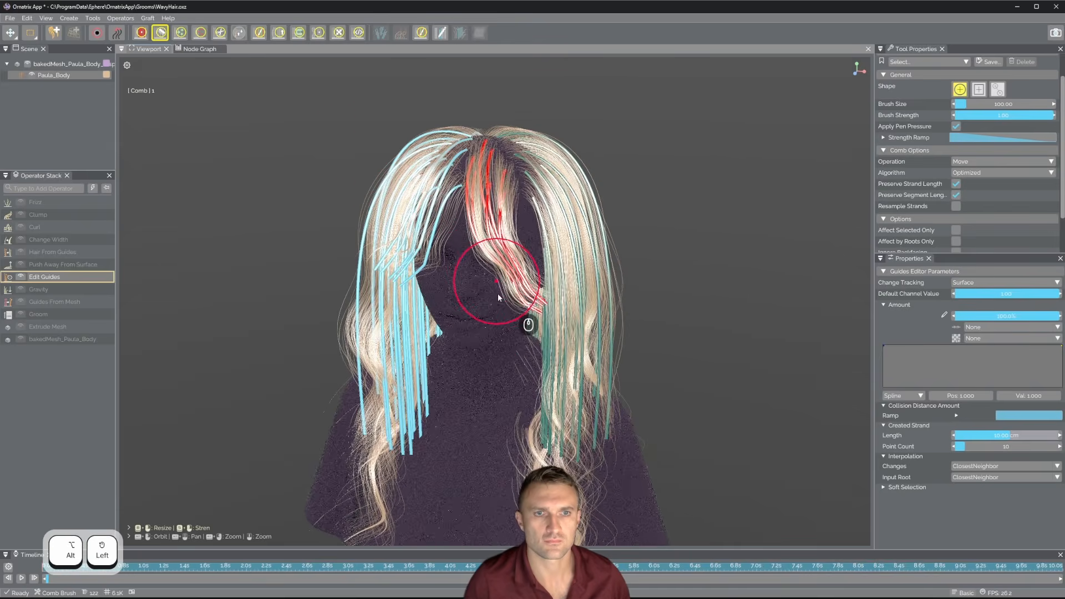
alt+drag(541, 329, 482, 337)
alt+drag(510, 280, 524, 262)
alt+drag(556, 294, 429, 410)
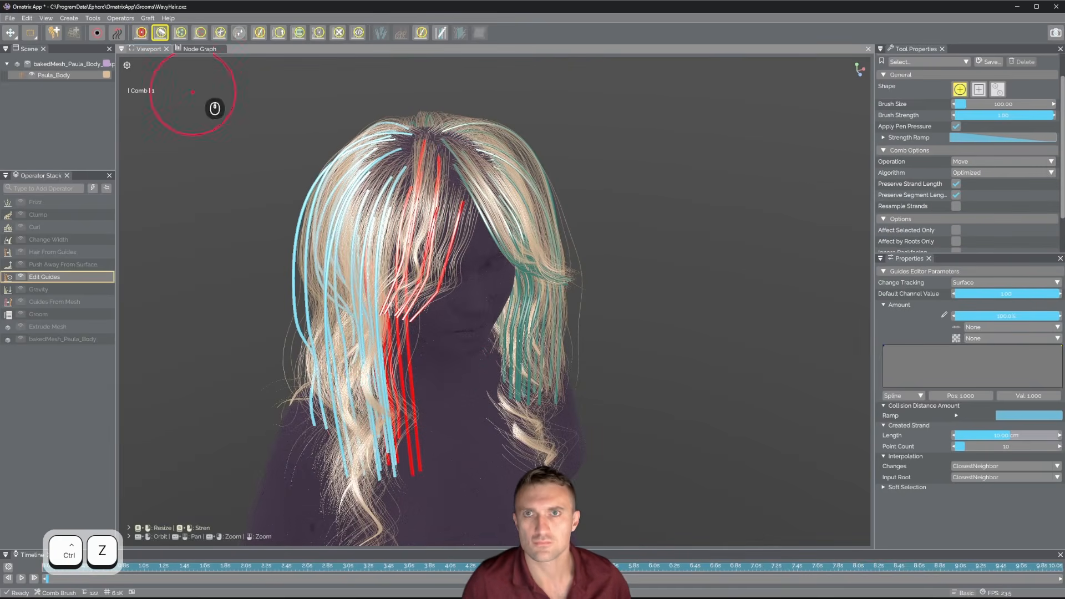
Select the fringe guides on the opposite side of the parting and remove the long side guides from the selection
click(141, 33)
mouse_move(430, 457)
alt+mouse_down()
mouse_move(561, 457)
mouse_move(553, 379)
mouse_move(434, 288)
mouse_move(426, 294)
alt+mouse_up()
drag(423, 300, 419, 322)
ctrl+shift+drag(412, 347, 406, 364)
mouse_move(513, 328)
alt+mouse_down()
mouse_move(524, 381)
mouse_move(500, 366)
mouse_move(488, 311)
alt+mouse_up()
click(98, 33)
ctrl+drag(280, 383, 417, 425)
Undo the unrestricted comb stroke, enable Affect Selected Only and comb the selected fringe guides across the forehead
click(161, 33)
alt+drag(443, 333, 414, 311)
drag(402, 288, 487, 304)
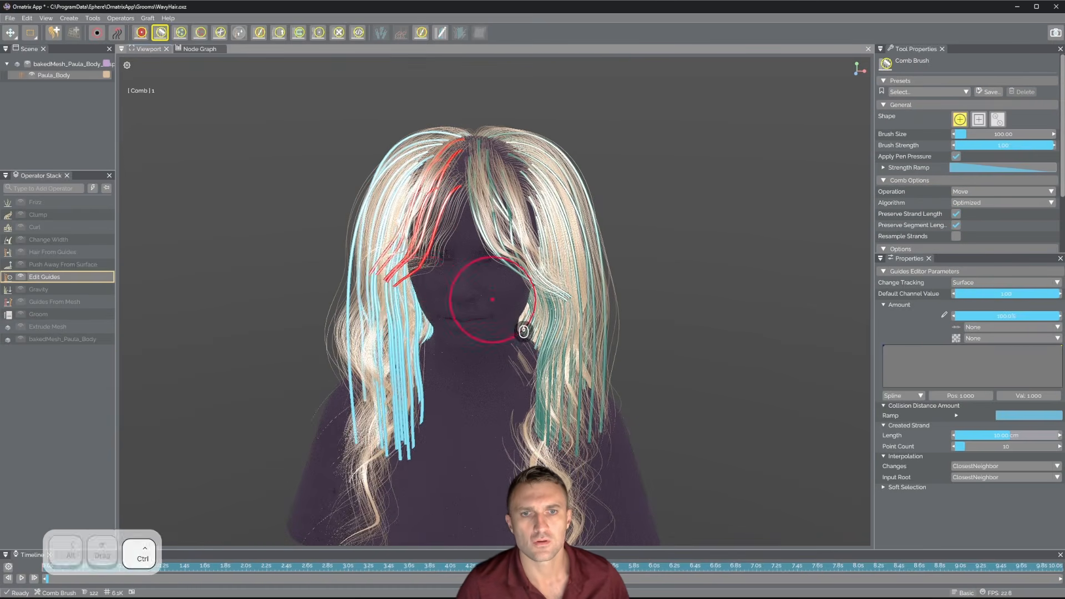
key(ctrl+z)
scroll(958, 170, down, 3)
click(956, 184)
mouse_move(391, 283)
mouse_down()
mouse_move(415, 319)
mouse_move(467, 244)
mouse_move(341, 297)
mouse_move(447, 253)
mouse_move(363, 280)
mouse_move(488, 250)
mouse_up()
scroll(959, 170, up, 2)
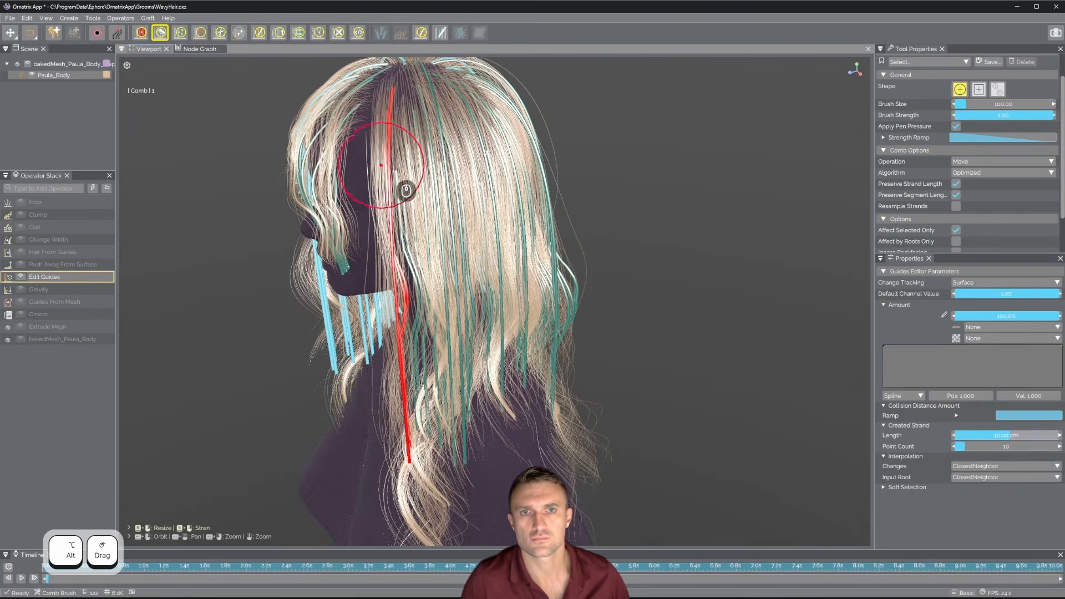
Comb the selected side guide back from the face, disable Affect Selected Only to adjust the fringe, and return to the Frizz operator
mouse_move(377, 157)
mouse_down()
mouse_move(370, 136)
mouse_move(405, 312)
mouse_move(601, 304)
mouse_move(600, 283)
mouse_move(555, 278)
mouse_up()
alt+scroll(610, 255, down, 3)
click(956, 230)
drag(309, 256, 336, 278)
mouse_move(650, 333)
alt+mouse_down()
mouse_move(560, 348)
mouse_move(433, 333)
alt+mouse_up()
mouse_move(581, 284)
mouse_down()
mouse_move(598, 369)
mouse_move(422, 333)
mouse_up()
click(41, 203)
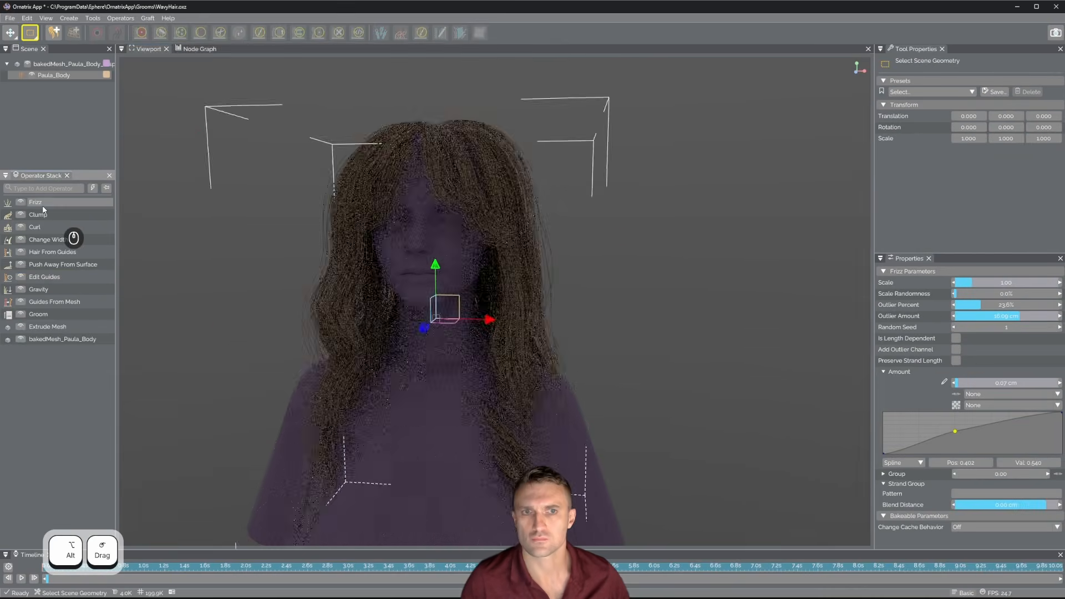
Add a Push Away From Surface operator above Frizz and set its Distance to 0.50 cm
alt+drag(278, 300, 521, 277)
alt+right_drag(588, 278, 567, 246)
alt+drag(567, 246, 588, 244)
alt+right_drag(588, 244, 571, 292)
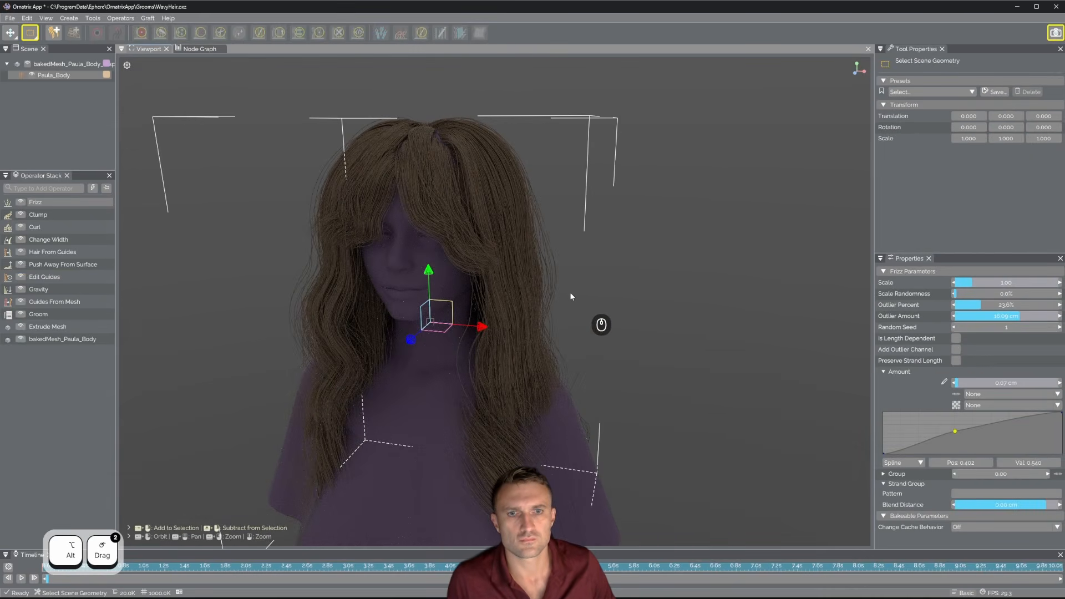
alt+middle_drag(502, 301, 521, 285)
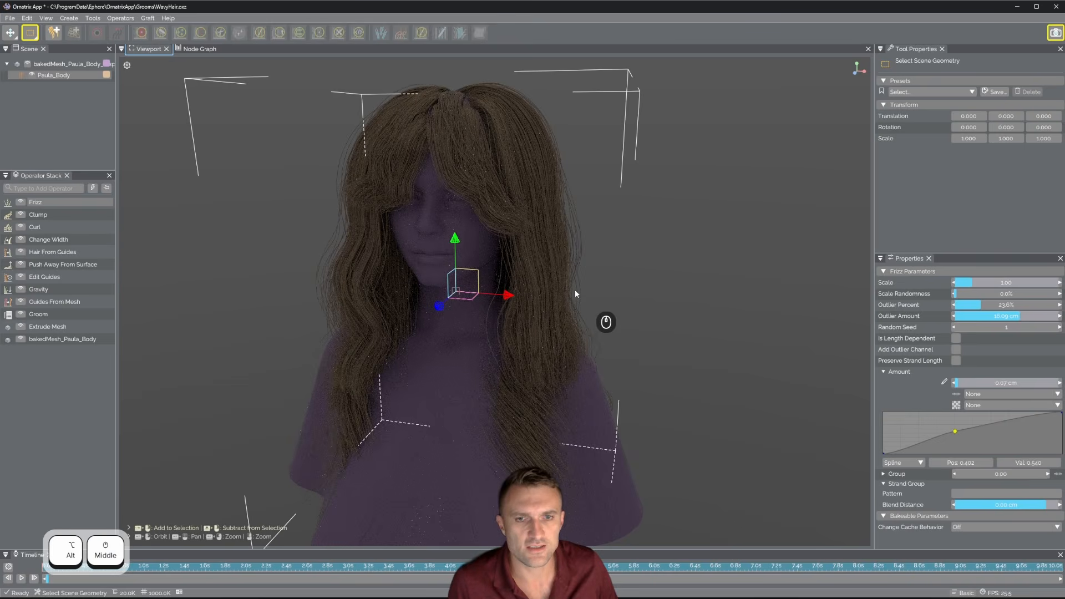
alt+drag(573, 289, 708, 317)
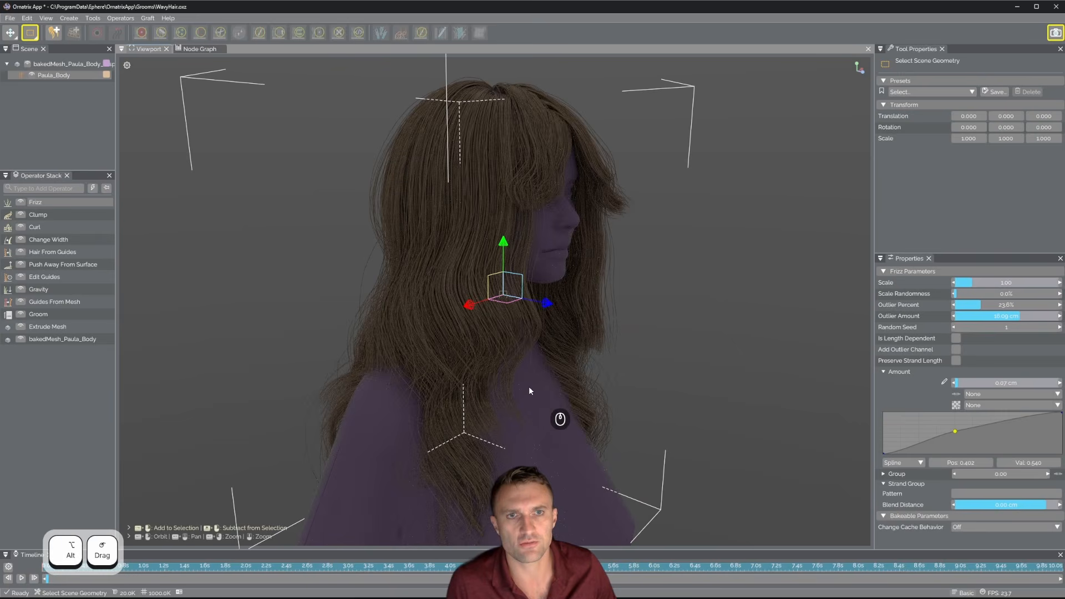
click(73, 189)
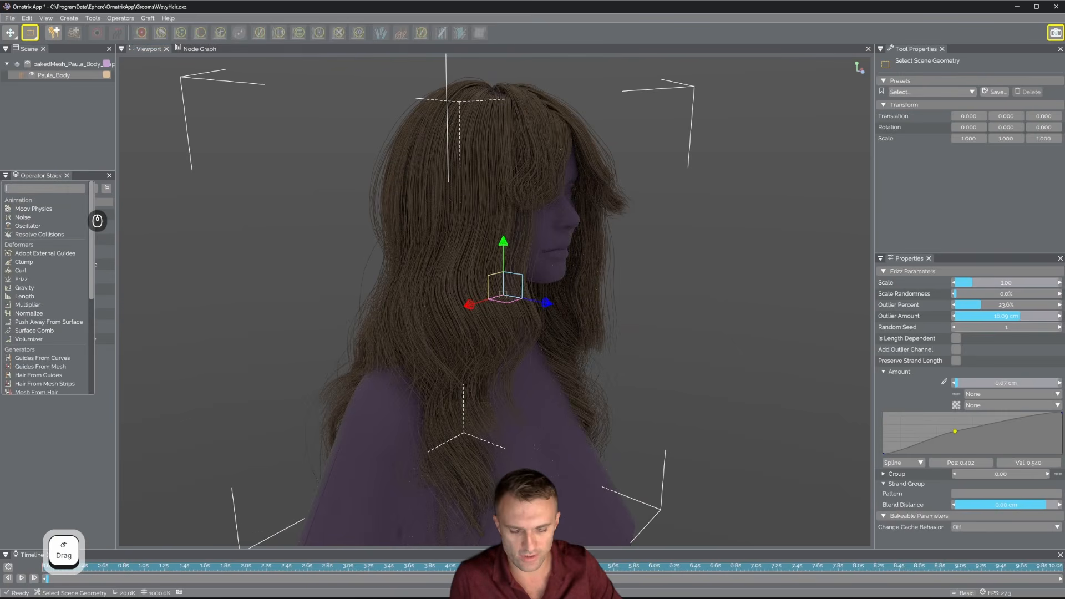
text(push)
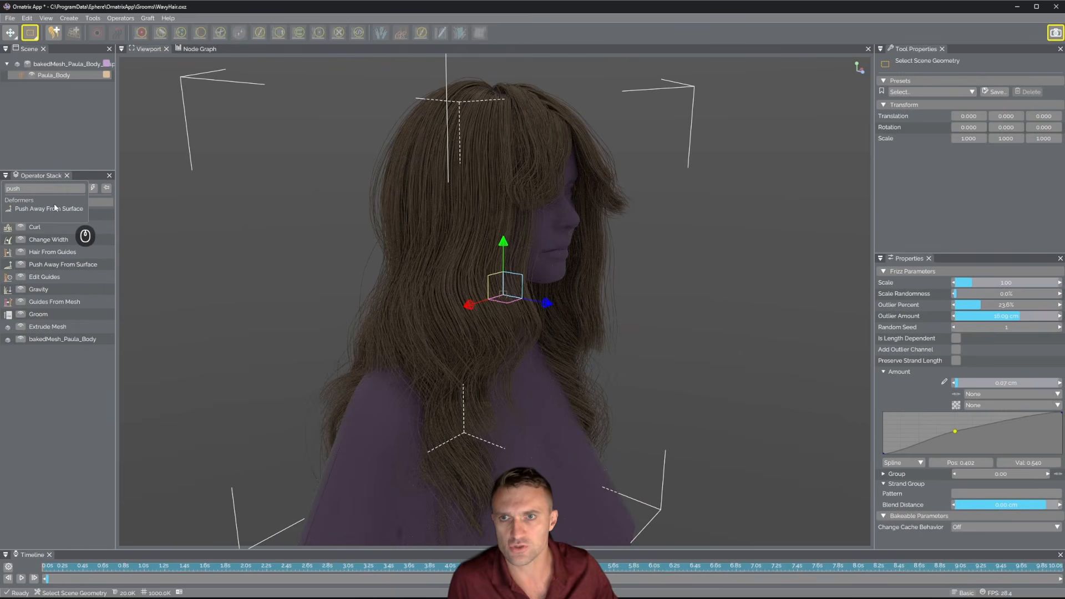
click(55, 209)
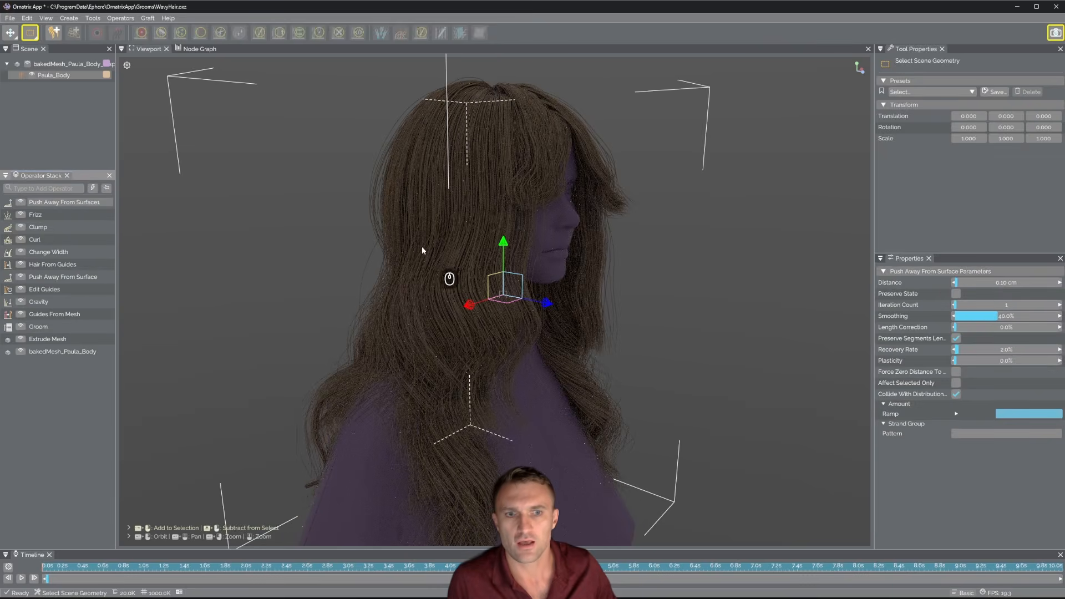
alt+drag(422, 247, 981, 285)
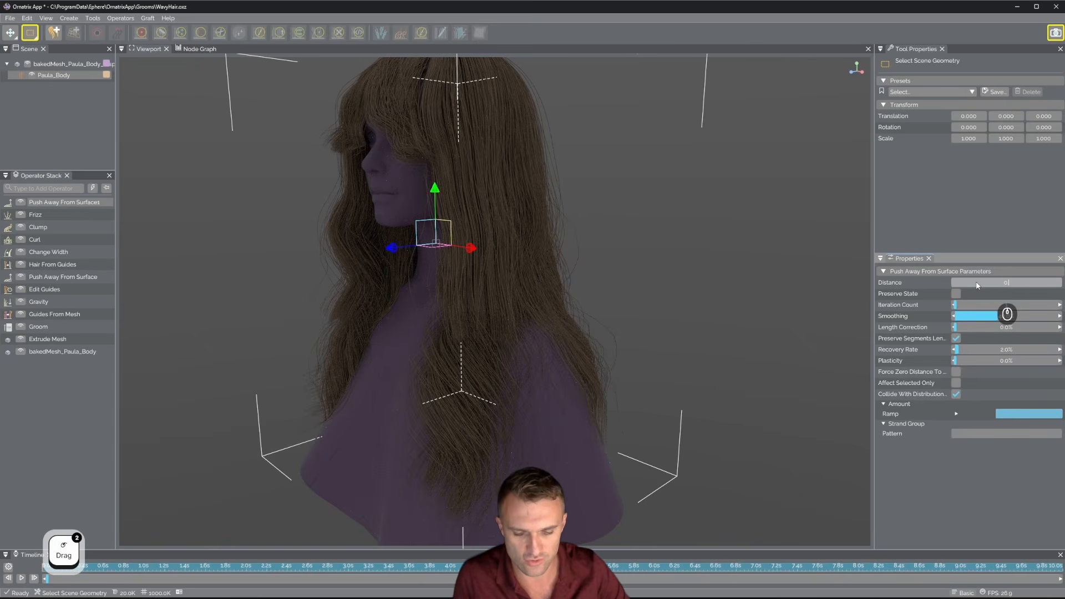
key(Return)
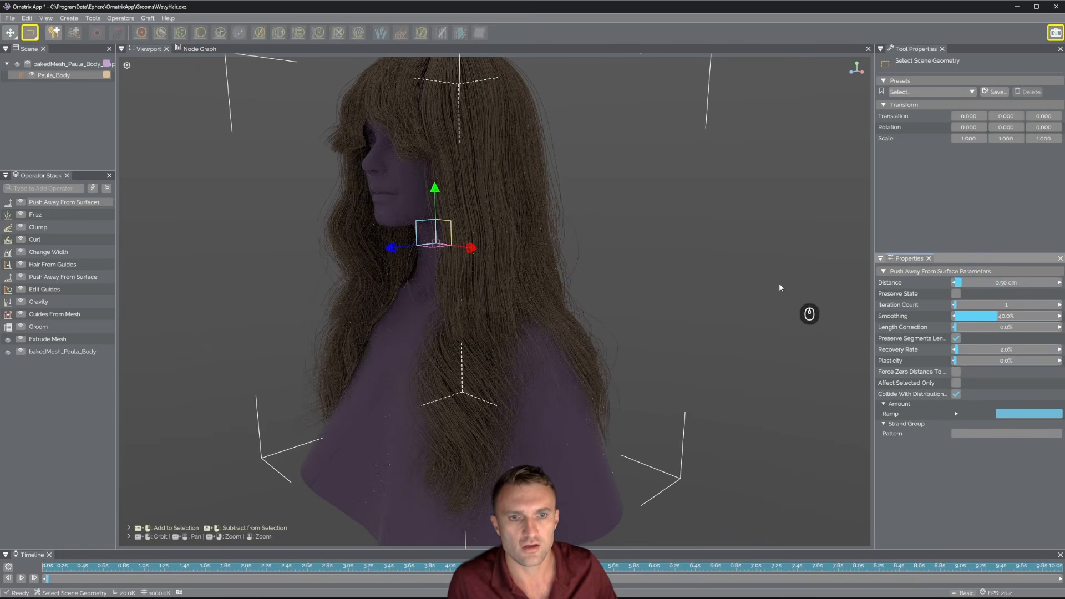
Examine the finished hair from the front and side and compare it with the long-hair reference photo
alt+drag(780, 290, 680, 334)
alt+middle_drag(598, 310, 596, 353)
alt+drag(595, 333, 594, 342)
alt+middle_drag(604, 337, 606, 326)
mouse_move(606, 326)
alt+mouse_down()
mouse_move(535, 321)
mouse_move(588, 326)
mouse_move(604, 309)
alt+mouse_up()
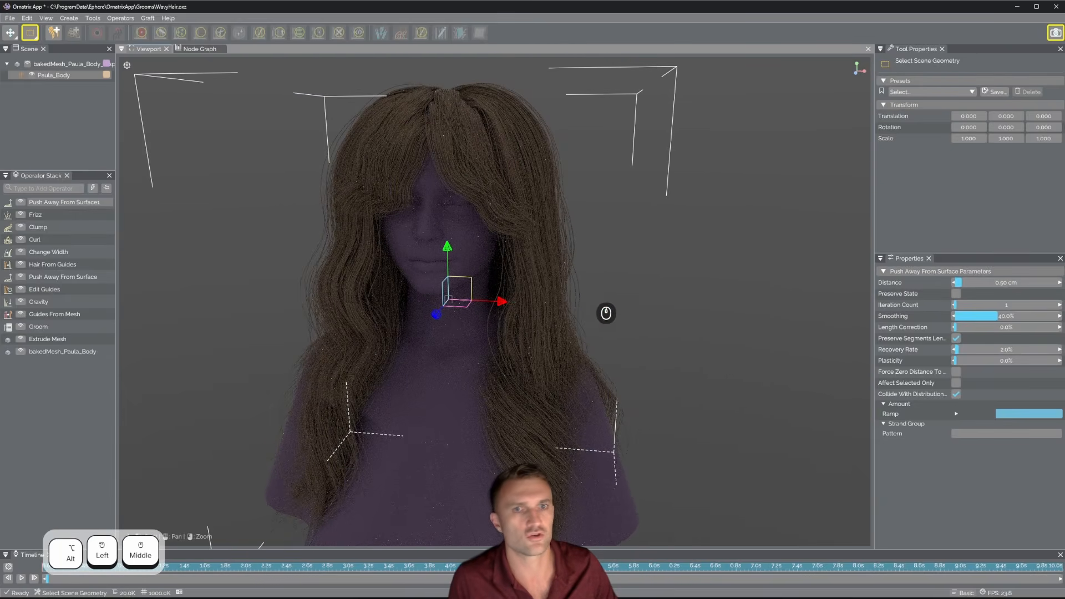
alt+middle_drag(605, 323, 605, 309)
drag(1064, 75, 876, 79)
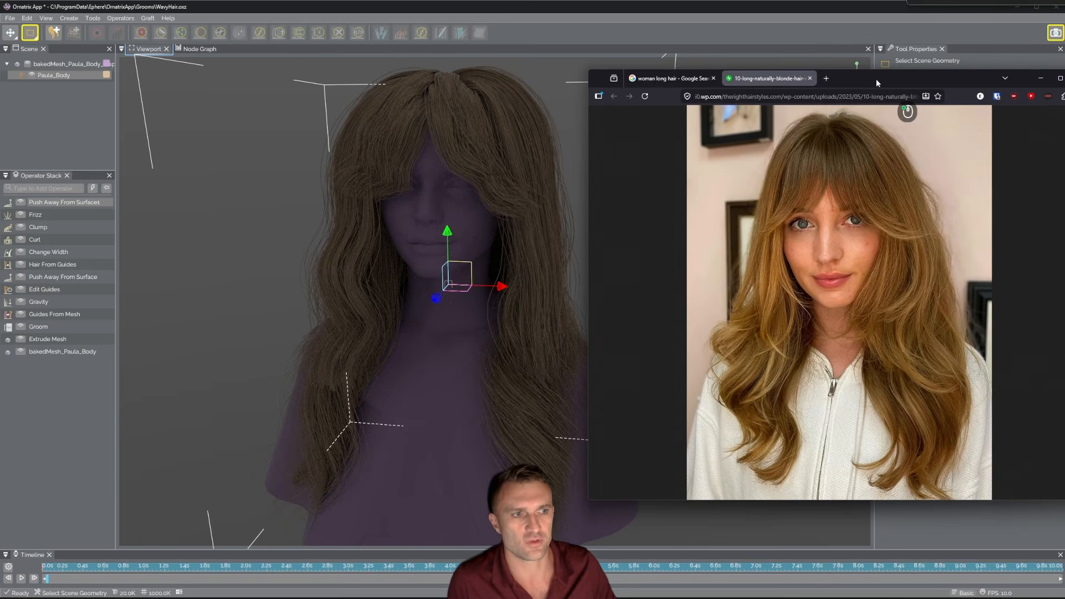
drag(877, 79, 1064, 79)
mouse_move(657, 320)
alt+mouse_down()
mouse_move(677, 320)
mouse_move(667, 319)
alt+mouse_up()
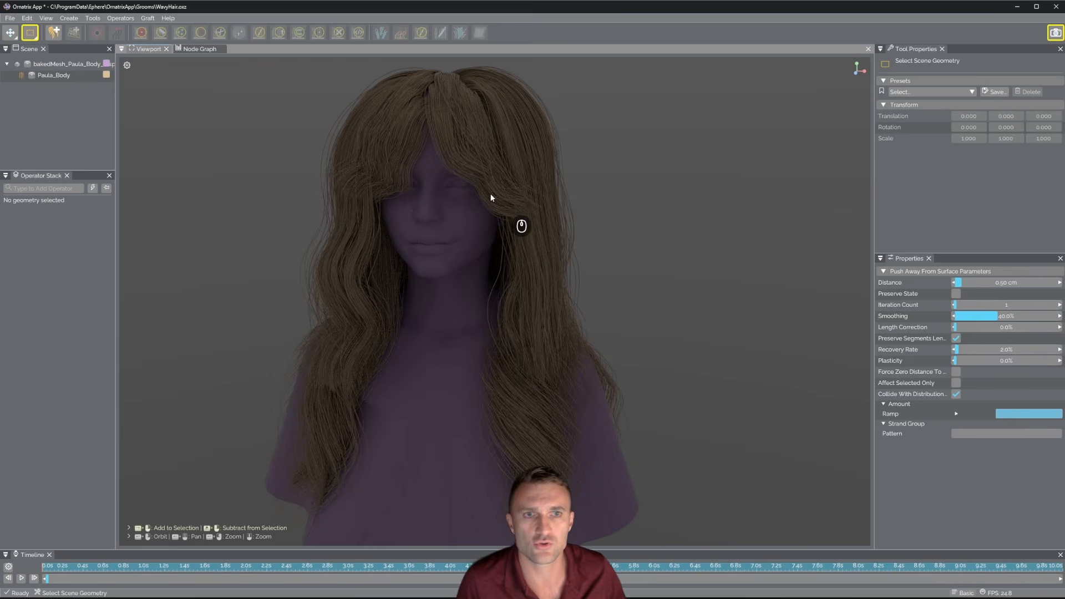
alt+drag(599, 285, 355, 245)
Select the hair object and export it as an Alembic file, overwriting Hair.abc and keeping the offered export options
click(55, 76)
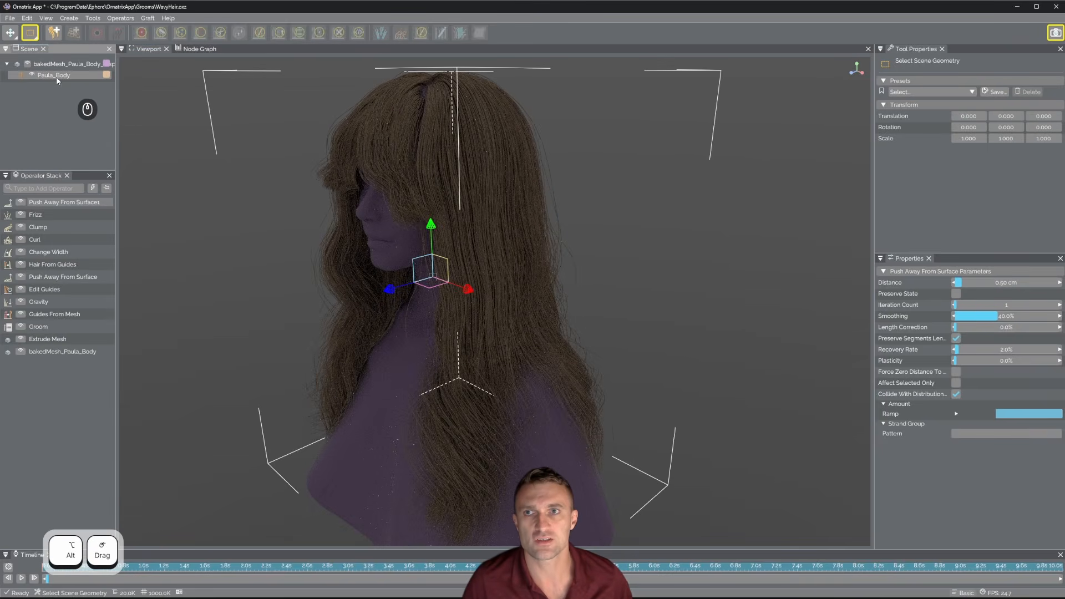
alt+drag(363, 200, 345, 213)
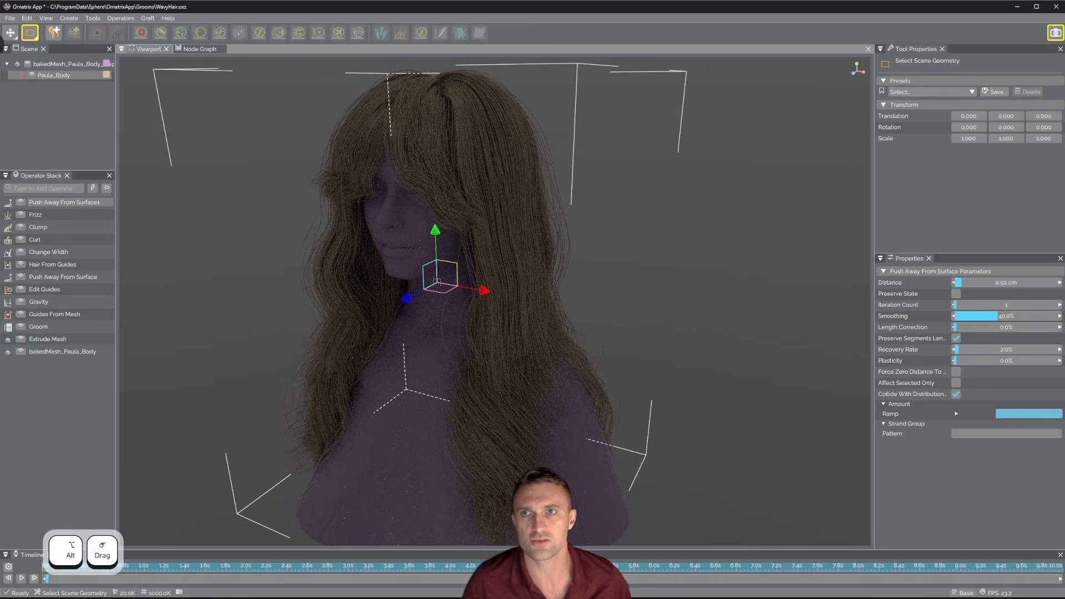
click(13, 18)
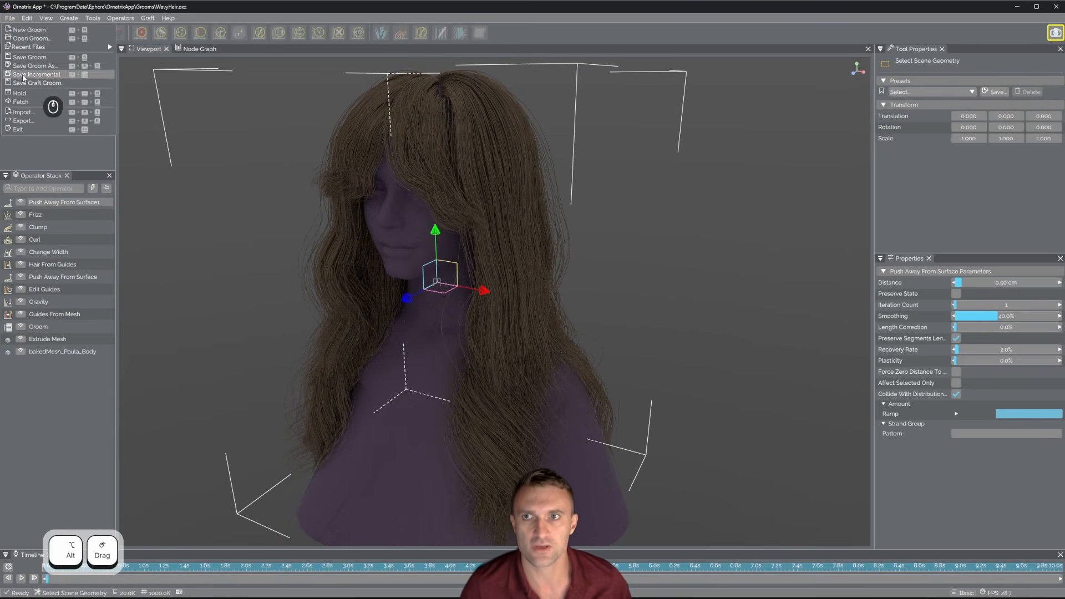
click(22, 120)
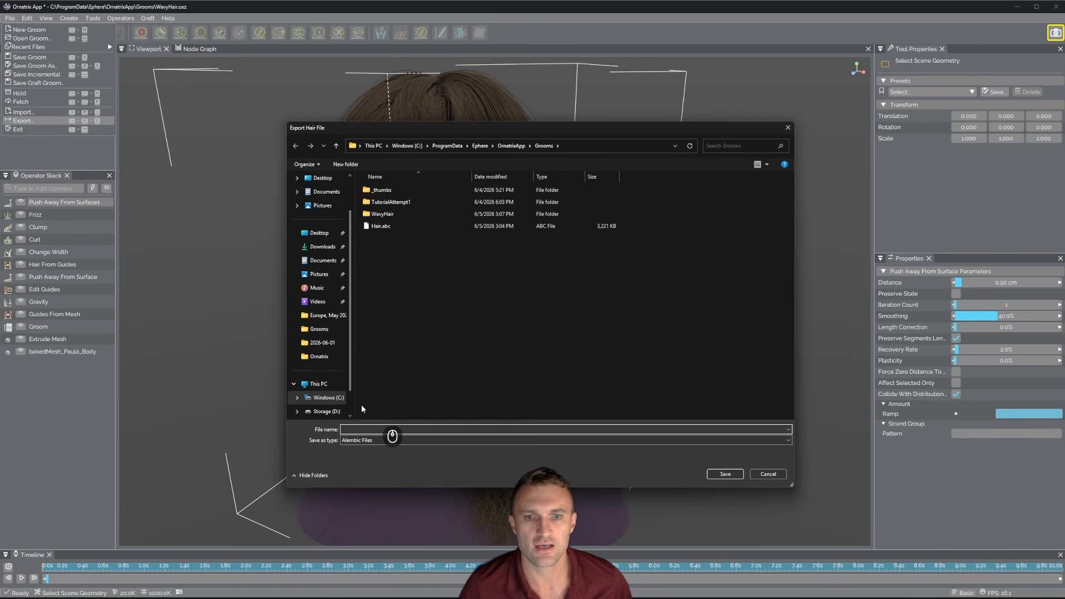
click(367, 441)
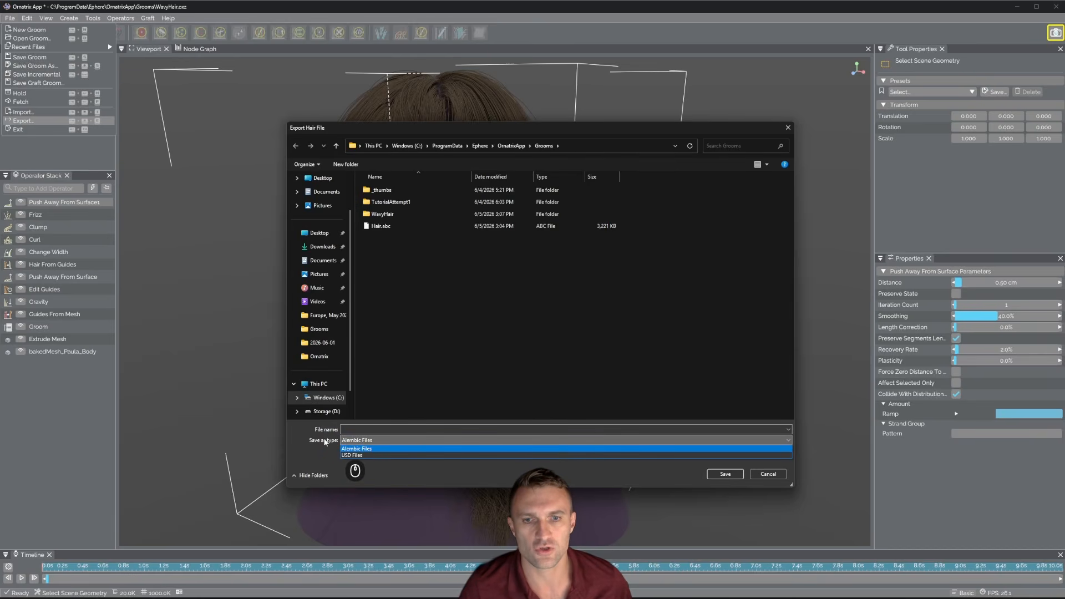
click(365, 449)
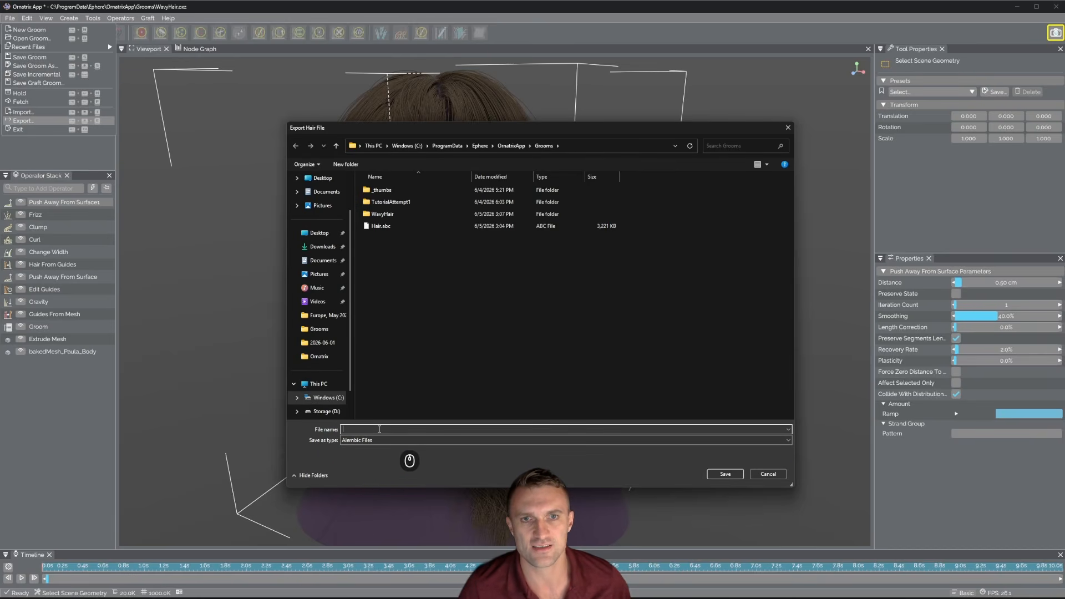
click(381, 228)
double_click(382, 227)
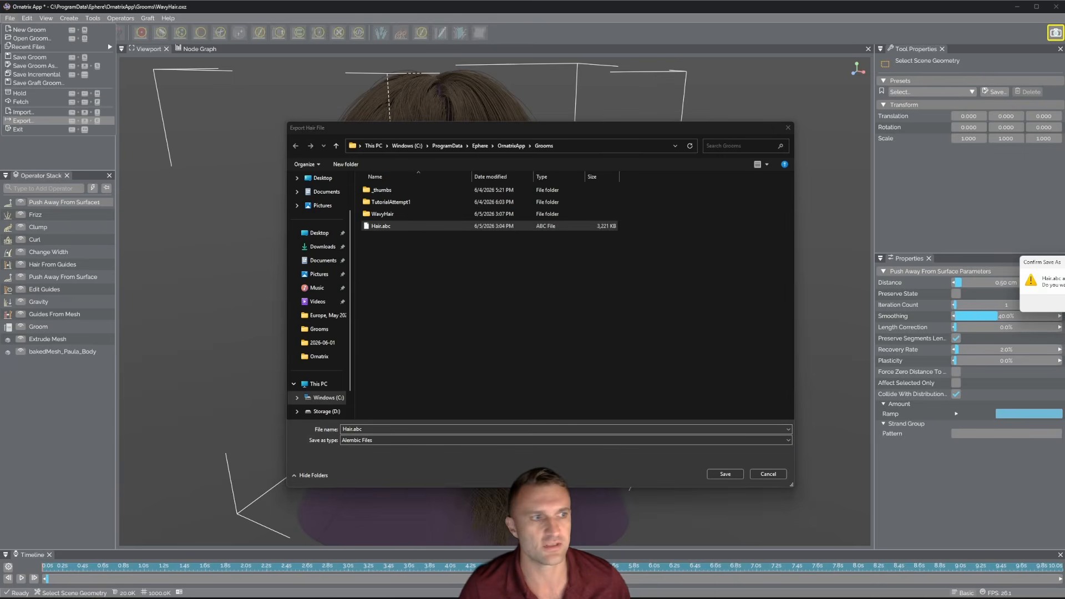
click(1064, 303)
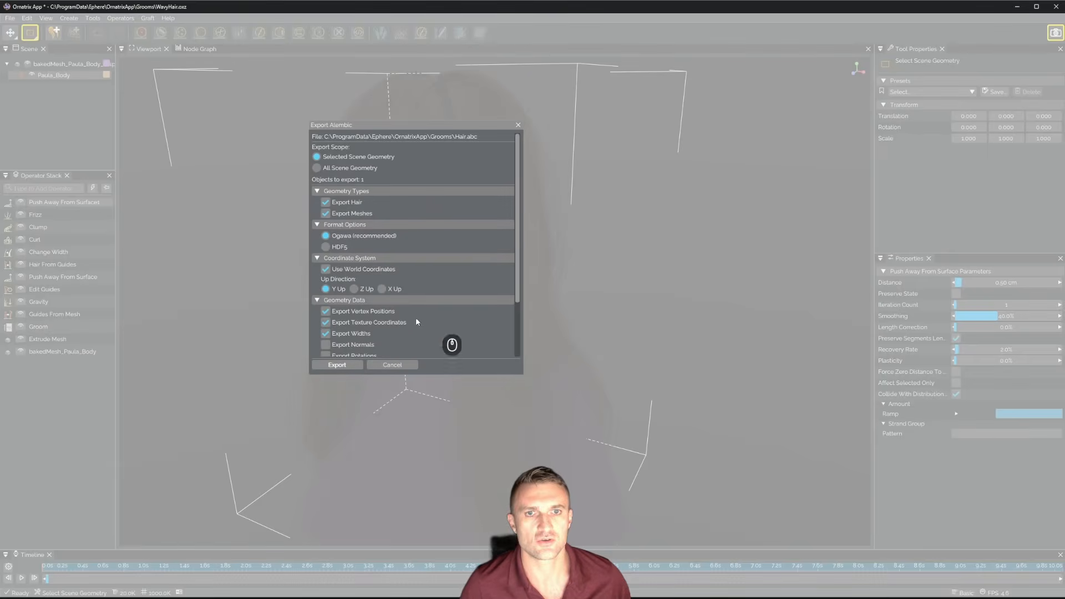
click(333, 365)
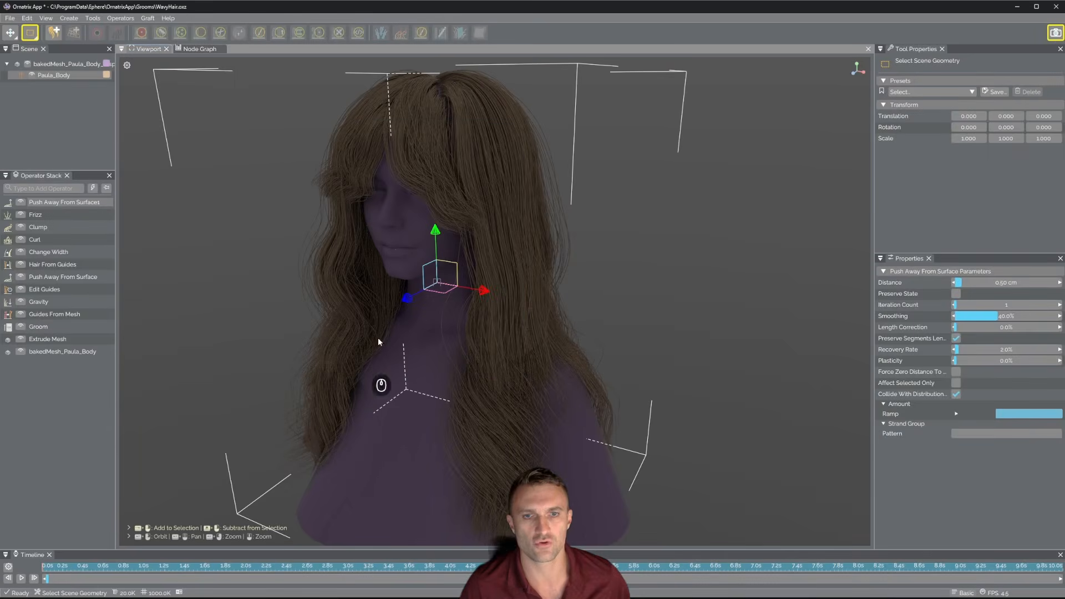
alt+drag(533, 295, 646, 293)
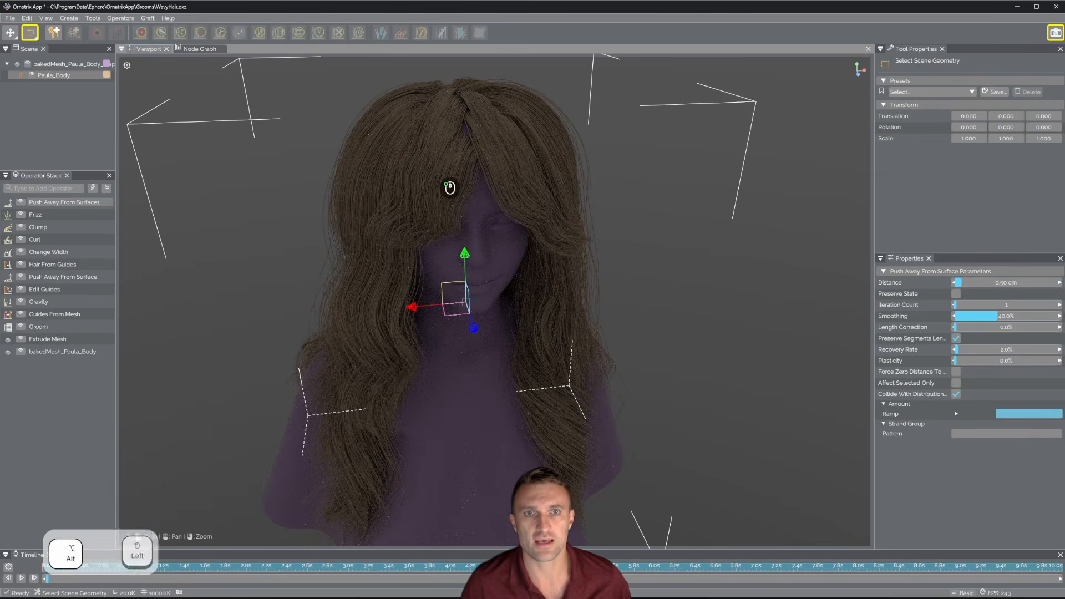
alt+drag(420, 157, 469, 235)
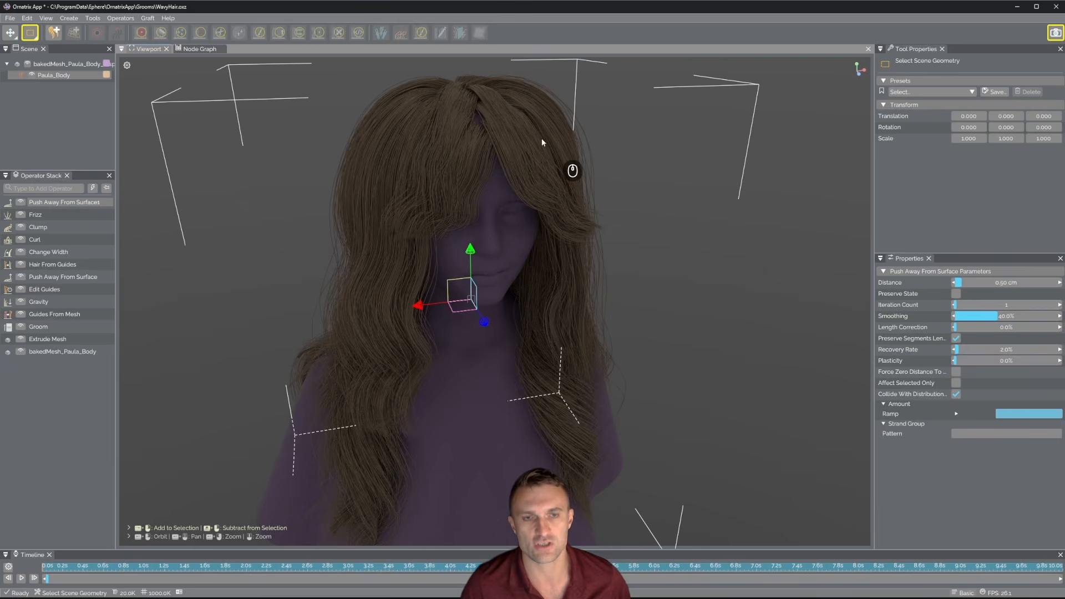
alt+drag(645, 168, 660, 193)
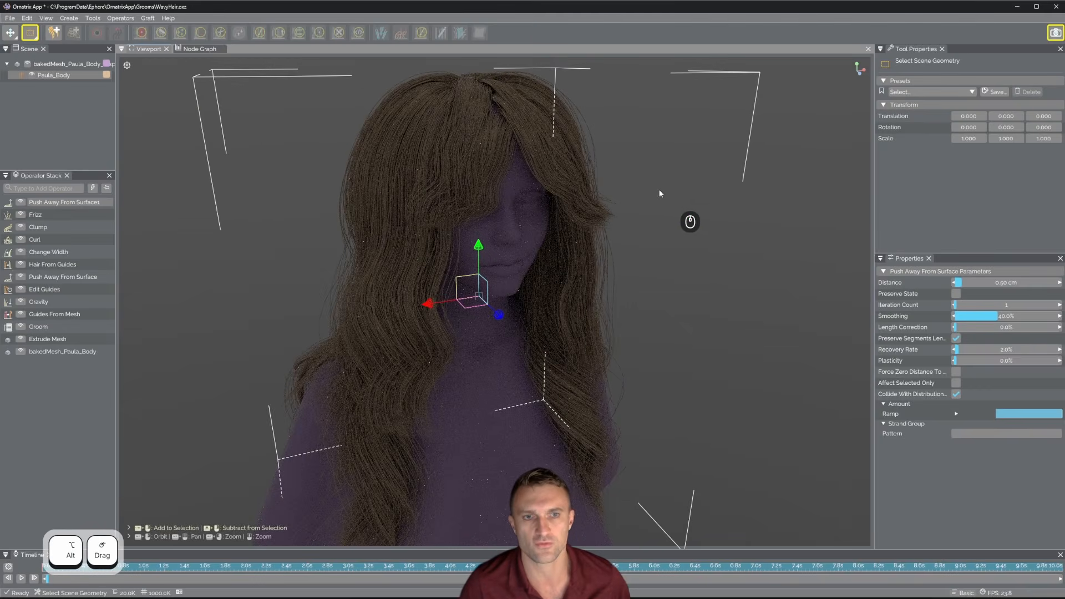
alt+middle_drag(586, 174, 571, 197)
alt+drag(570, 197, 562, 223)
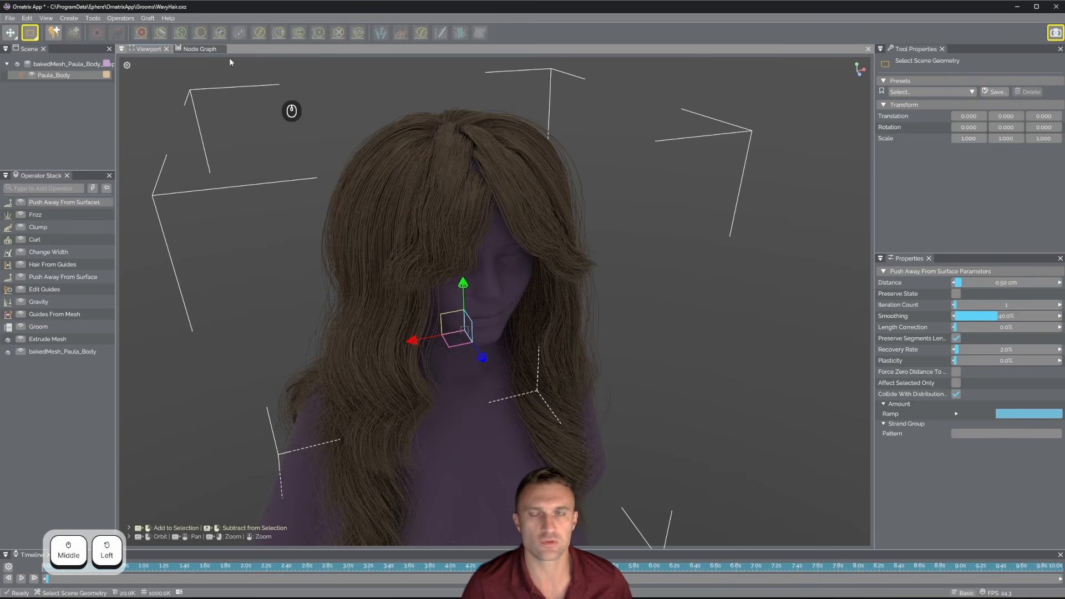
Save the hair as a graft groom in the Grooms folder under the file name WavyHair_graft.oxz
click(148, 18)
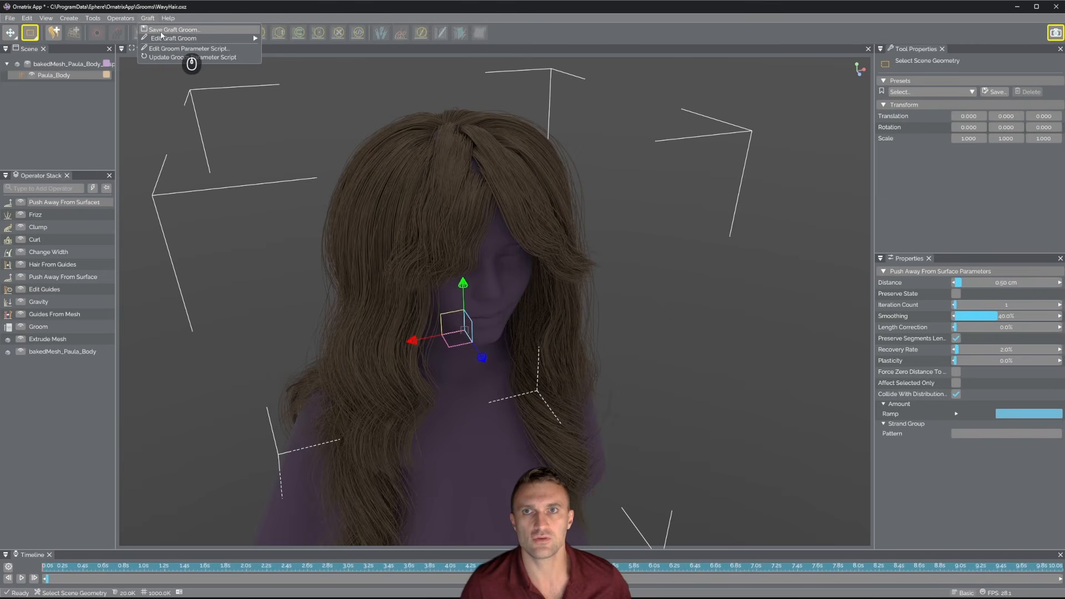
click(162, 33)
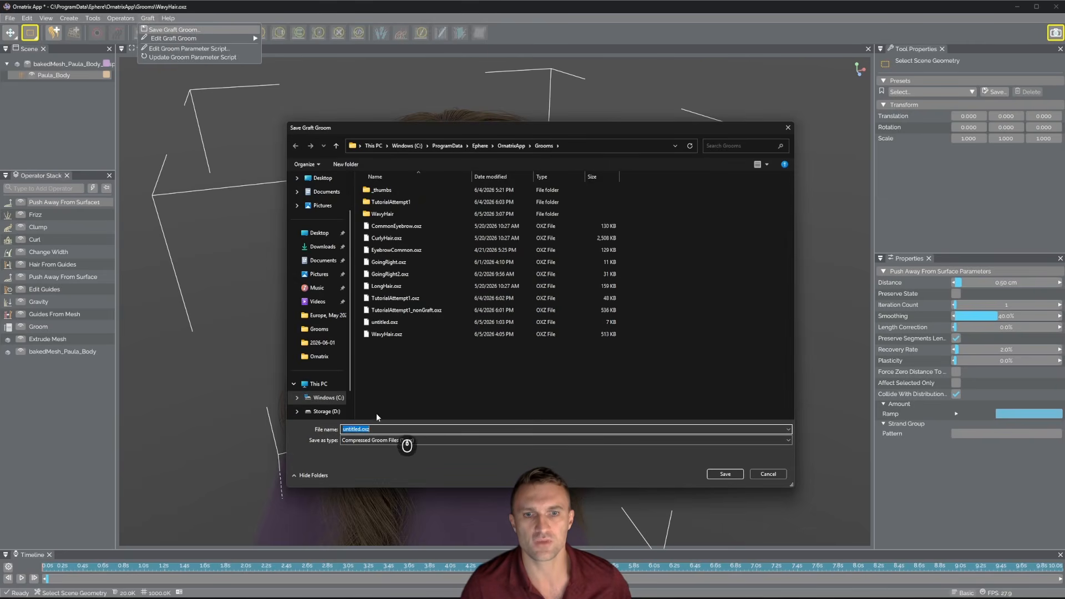
click(384, 334)
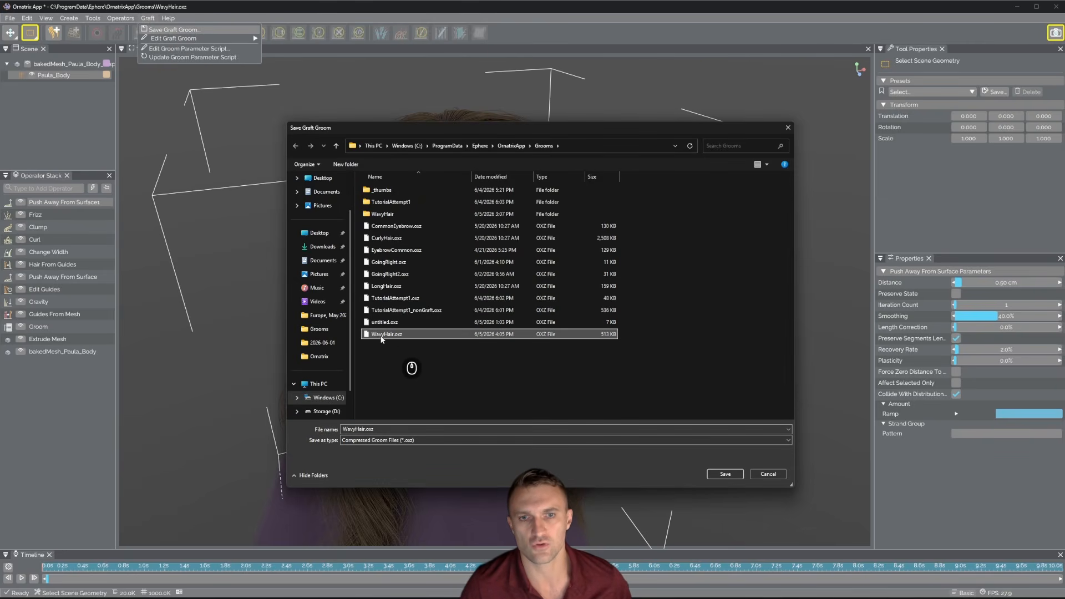
click(369, 428)
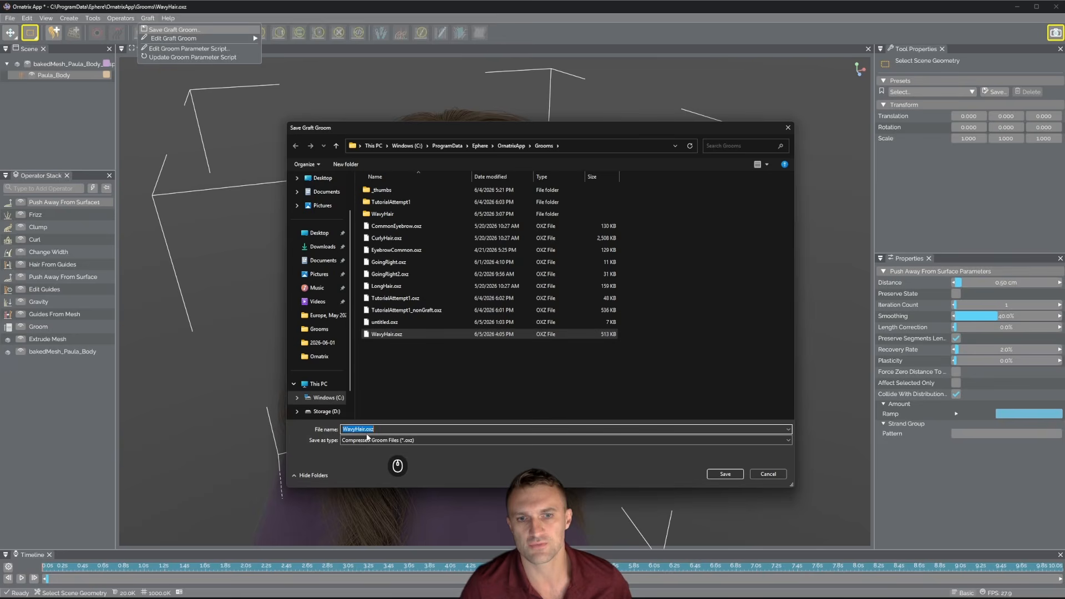
text(_)
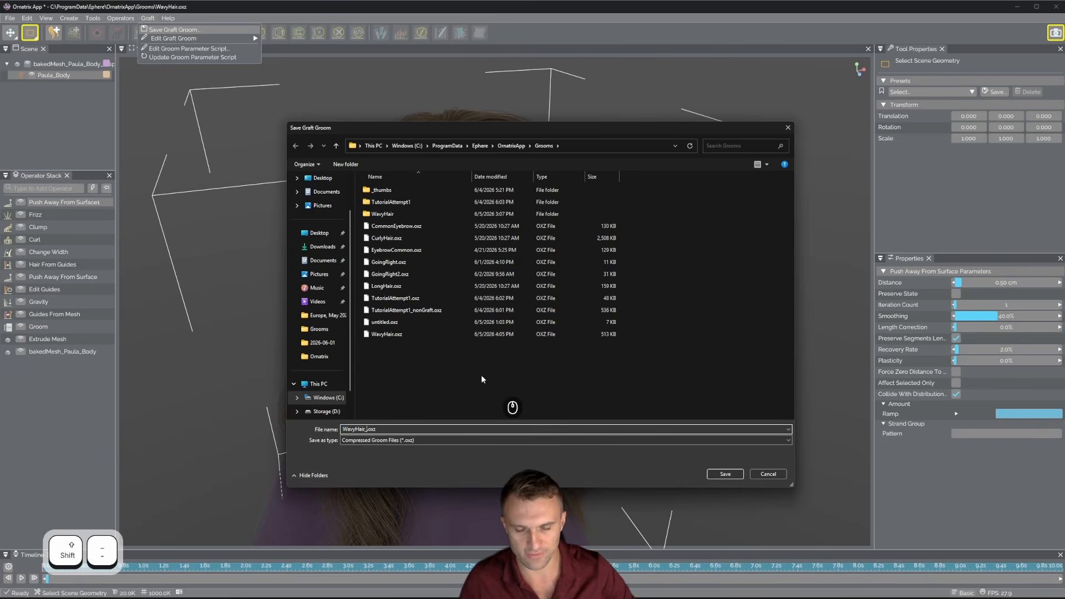
text(graft)
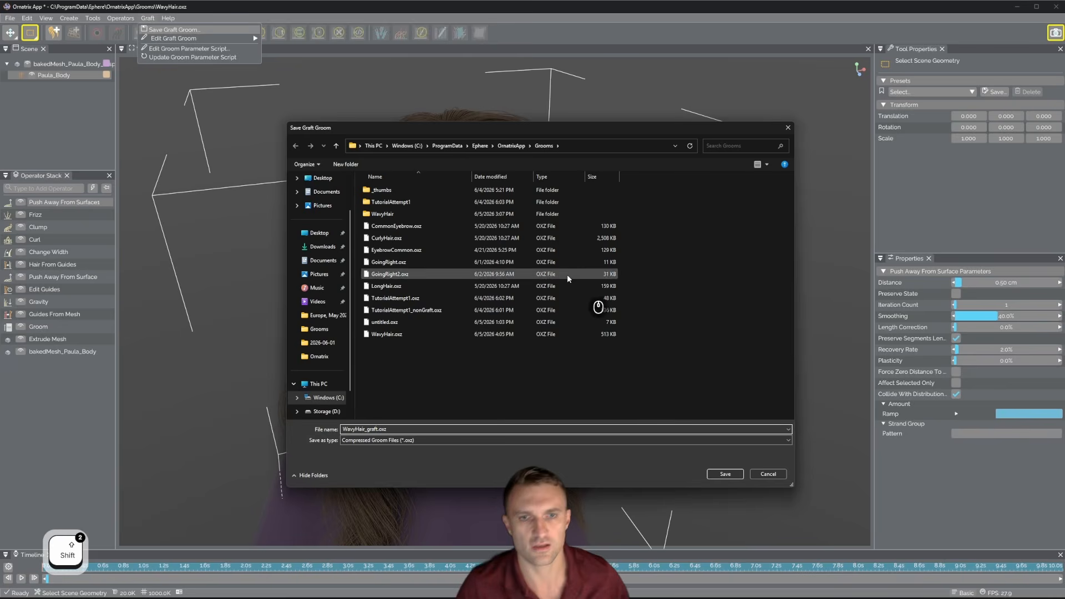
click(720, 474)
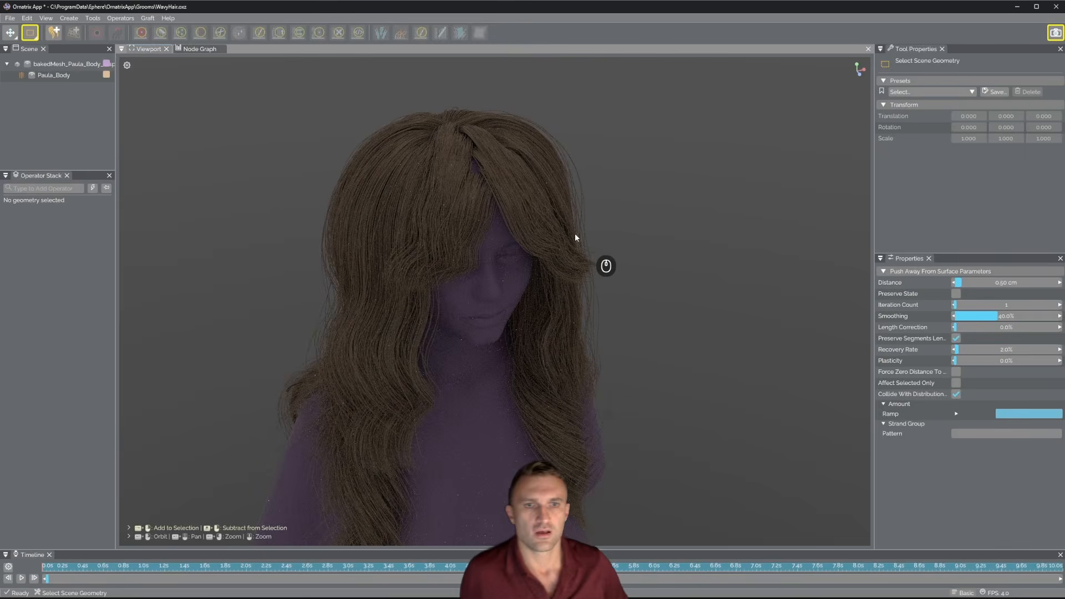
Import the PaulaBody hair from the Alembic file Hair.abc into the empty scene as a file reference
alt+drag(527, 169, 348, 139)
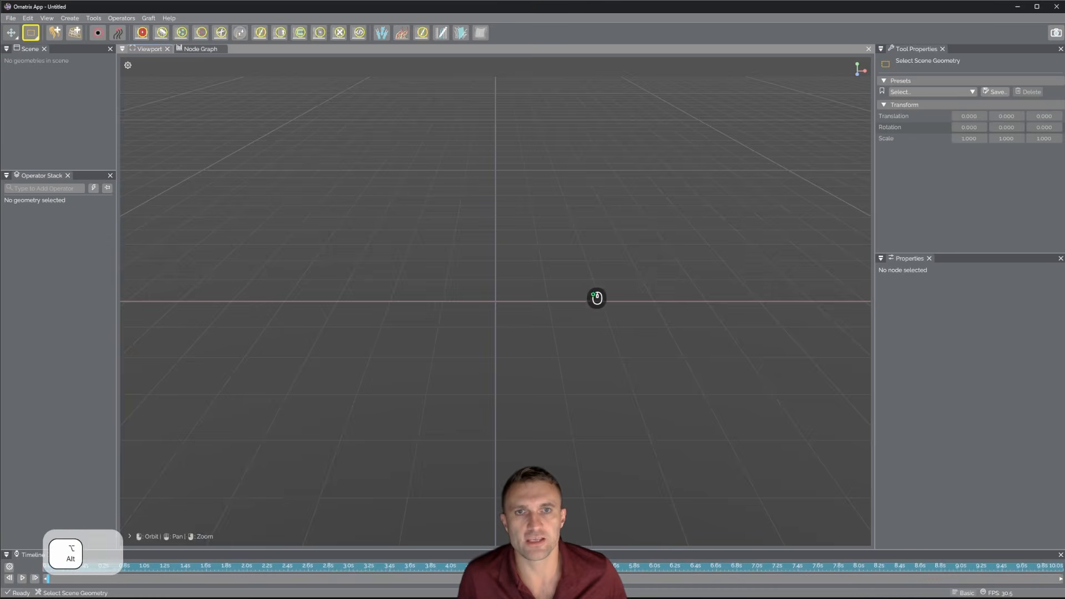
alt+drag(531, 257, 290, 162)
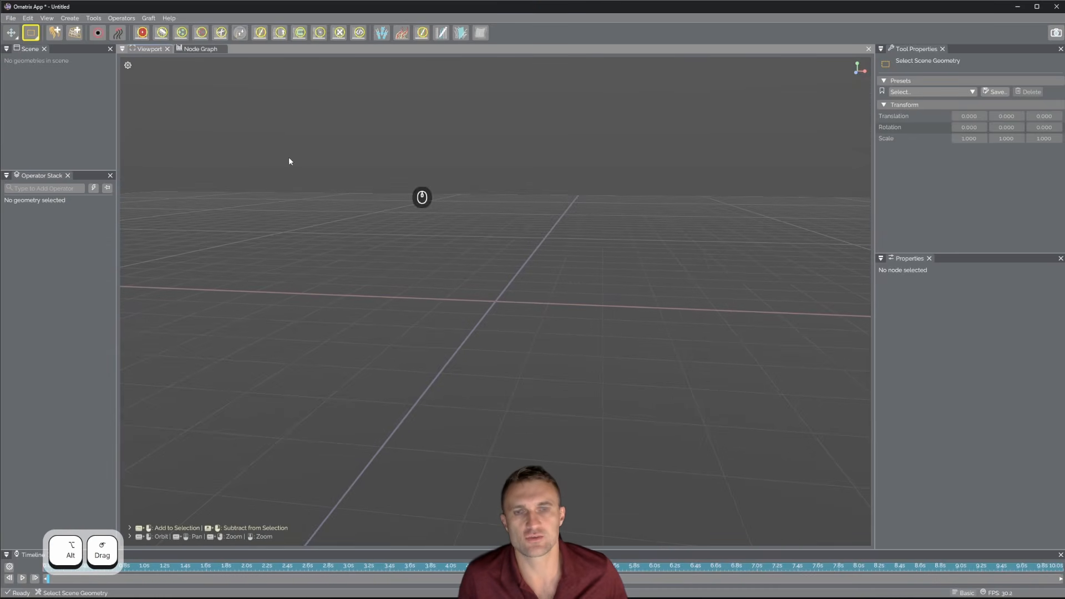
click(10, 19)
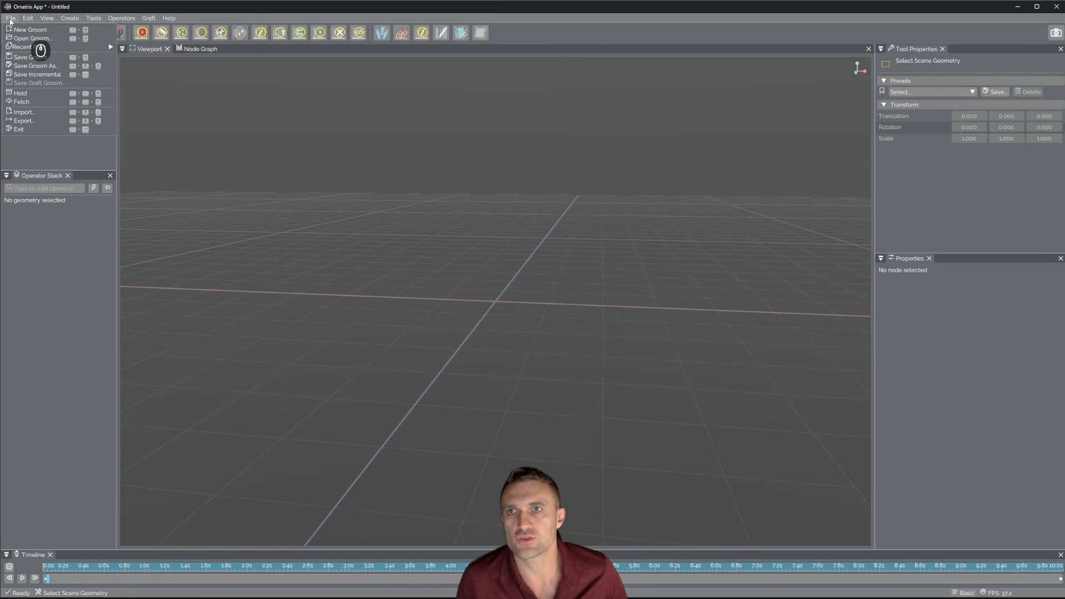
click(22, 112)
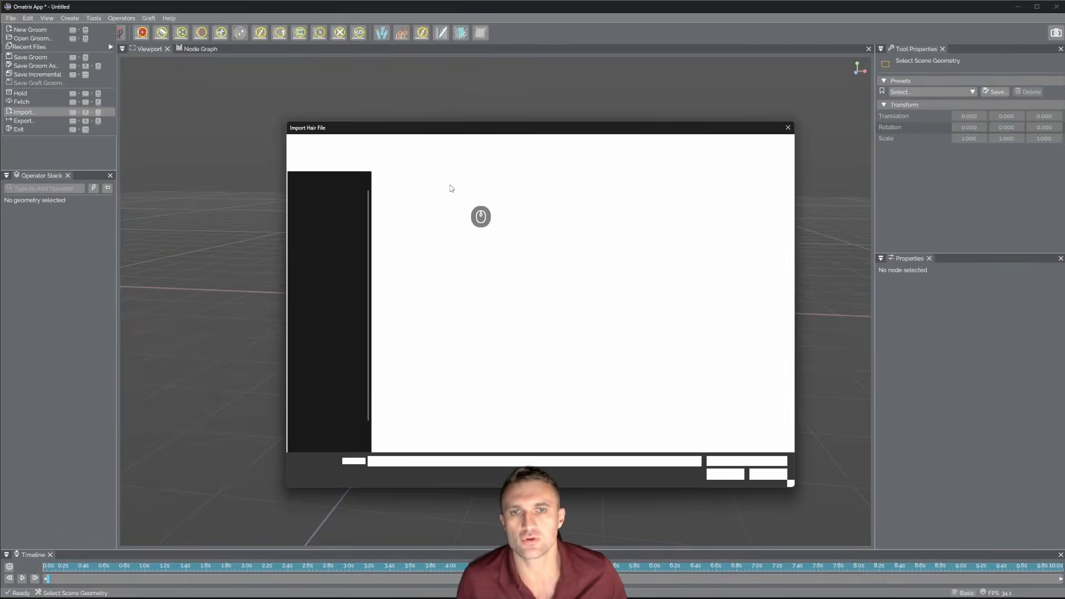
click(411, 226)
double_click(411, 225)
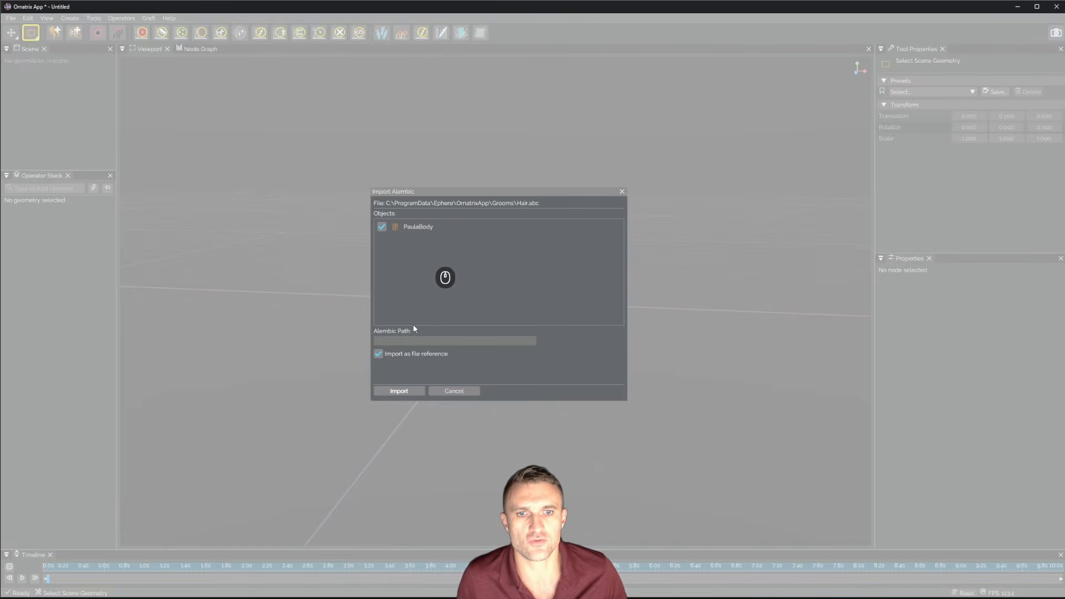
click(409, 391)
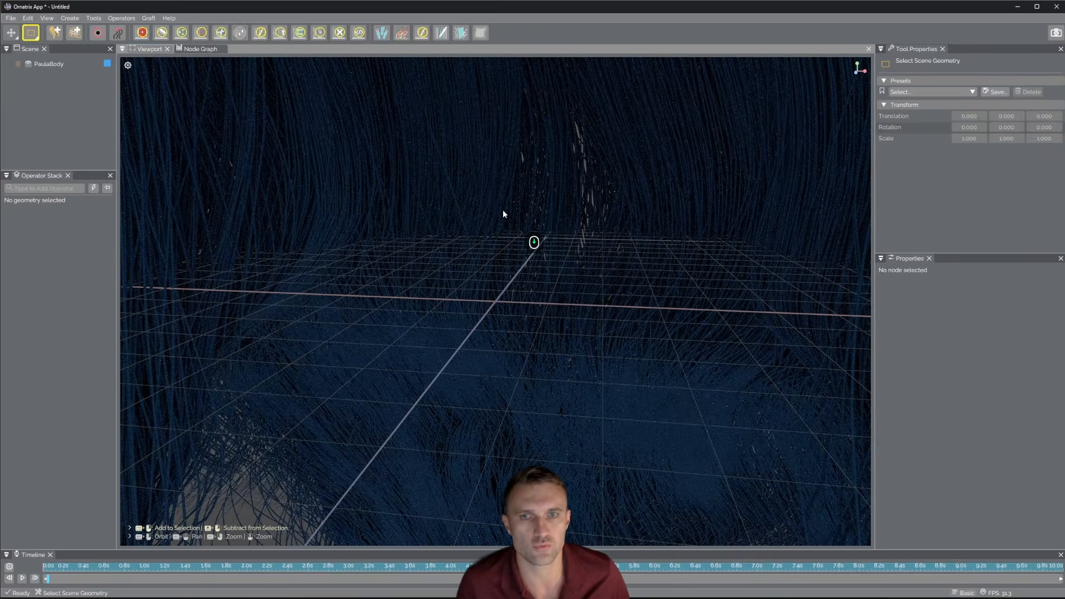
Inspect the imported Alembic hair from several angles and delete the PaulaBody object from the scene
scroll(502, 210, up, 2)
scroll(503, 215, down, 5)
alt+drag(502, 214, 643, 278)
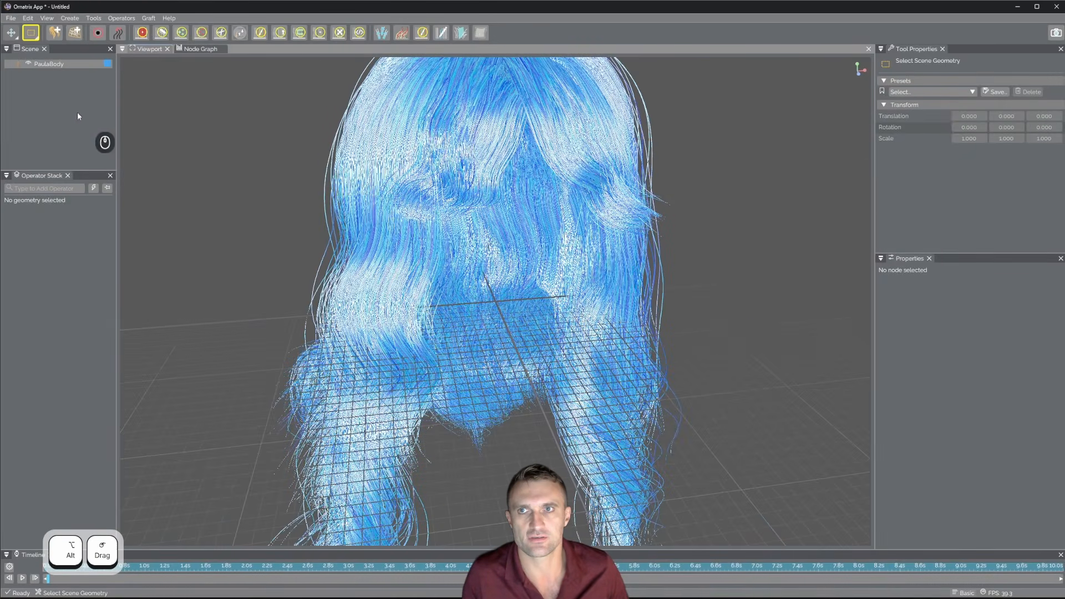
alt+drag(514, 228, 91, 72)
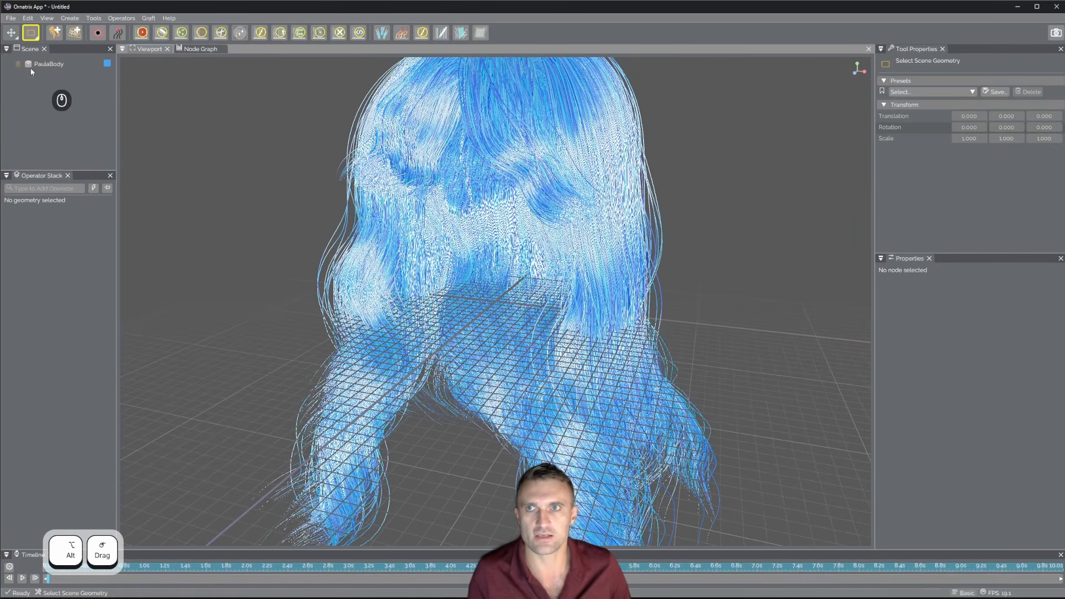
key(Delete)
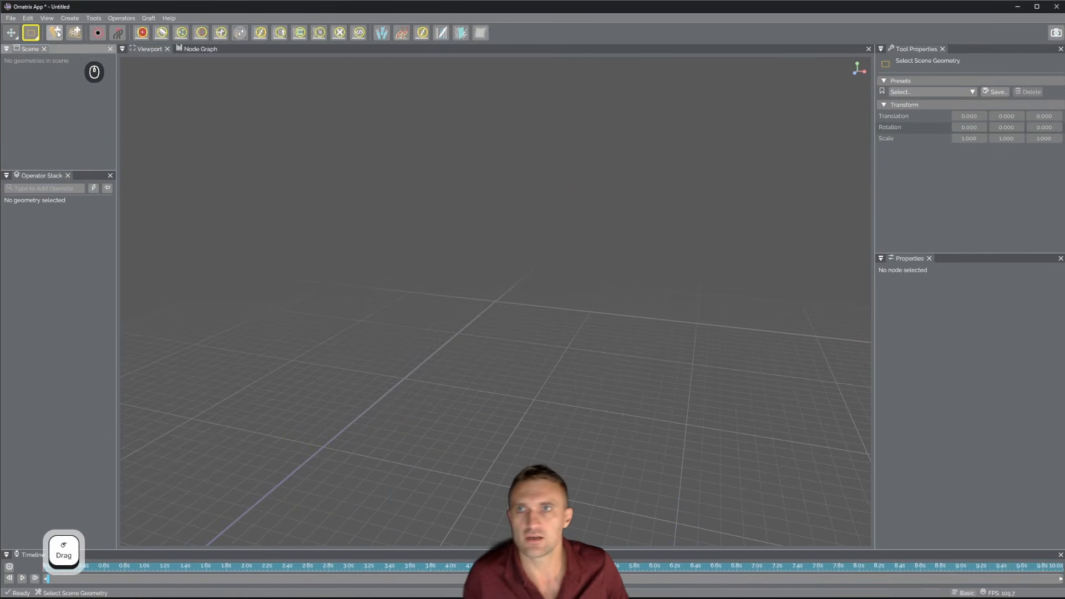
Create a sphere in the empty scene as a surface for testing the graft groom
click(76, 20)
click(73, 57)
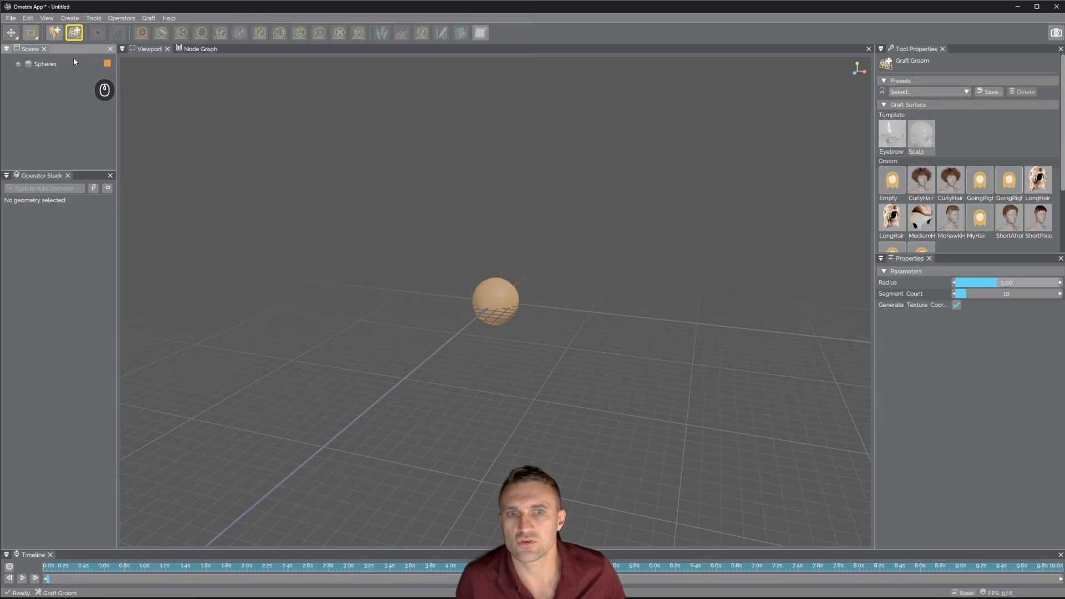
scroll(515, 288, up, 3)
click(514, 277)
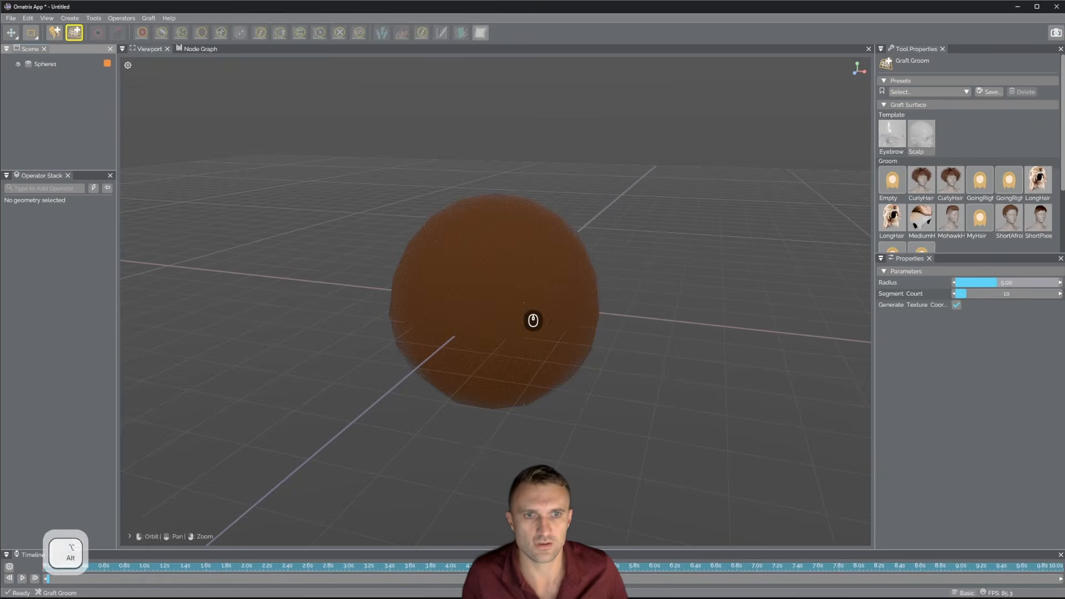
alt+drag(535, 319, 599, 331)
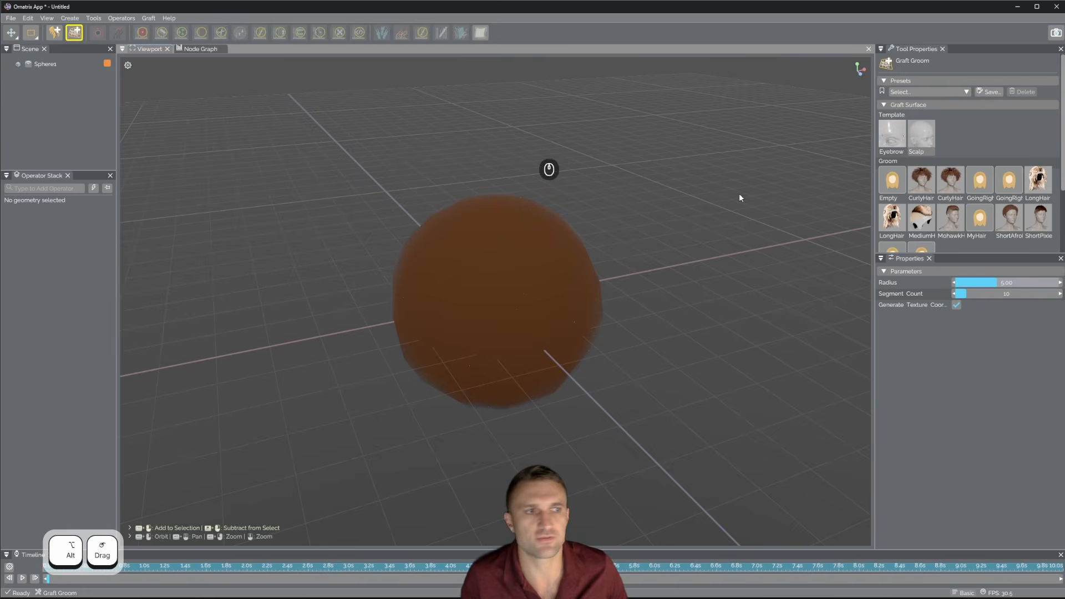
Select the sphere and graft the Scalp template onto it with the Empty groom
scroll(962, 226, down, 1)
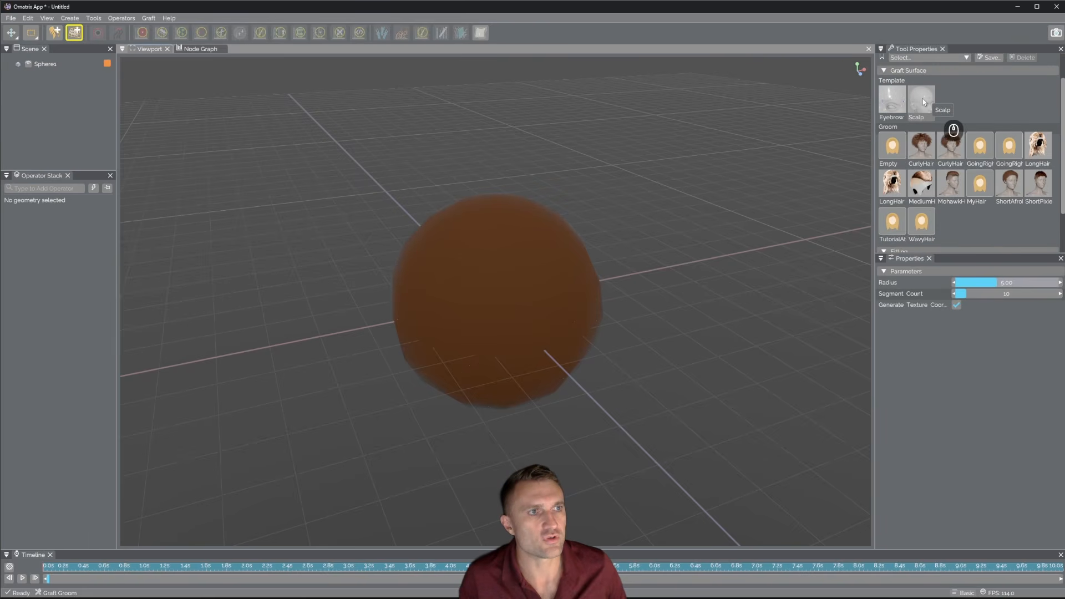
alt+drag(610, 250, 557, 261)
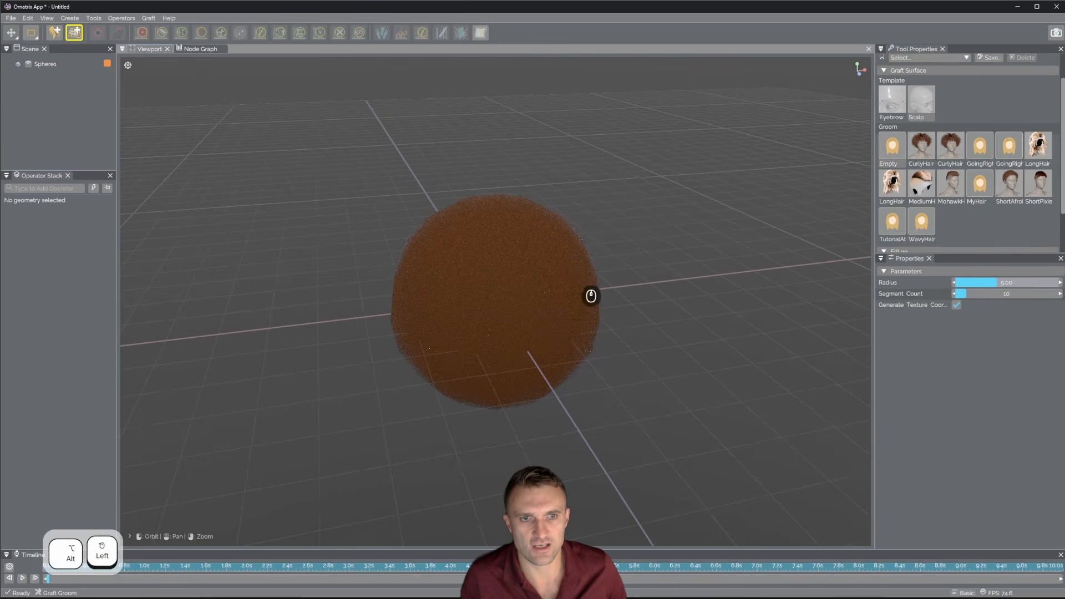
drag(523, 315, 500, 230)
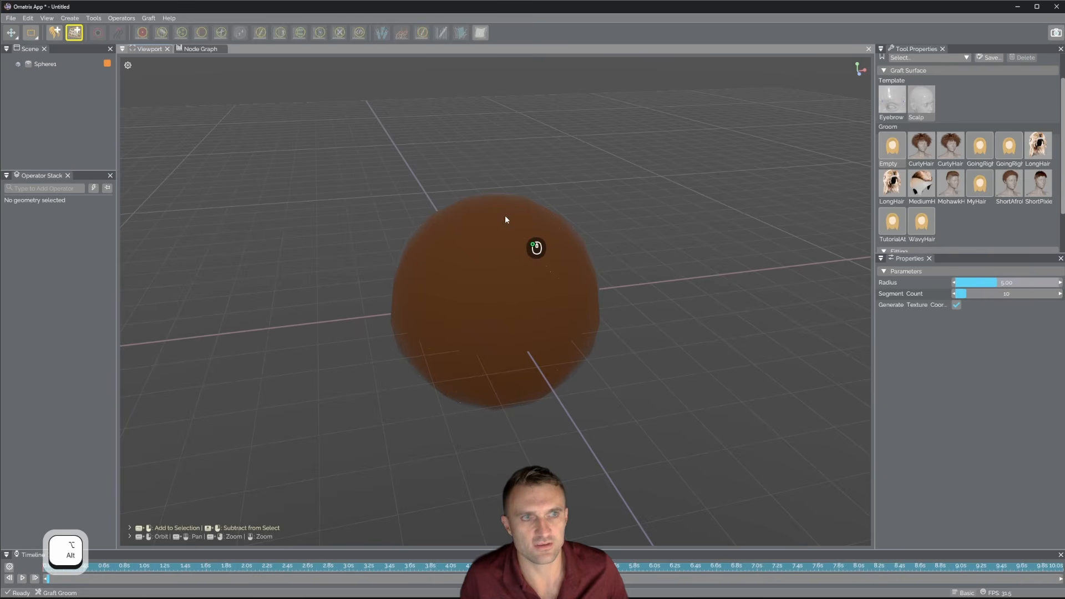
click(62, 64)
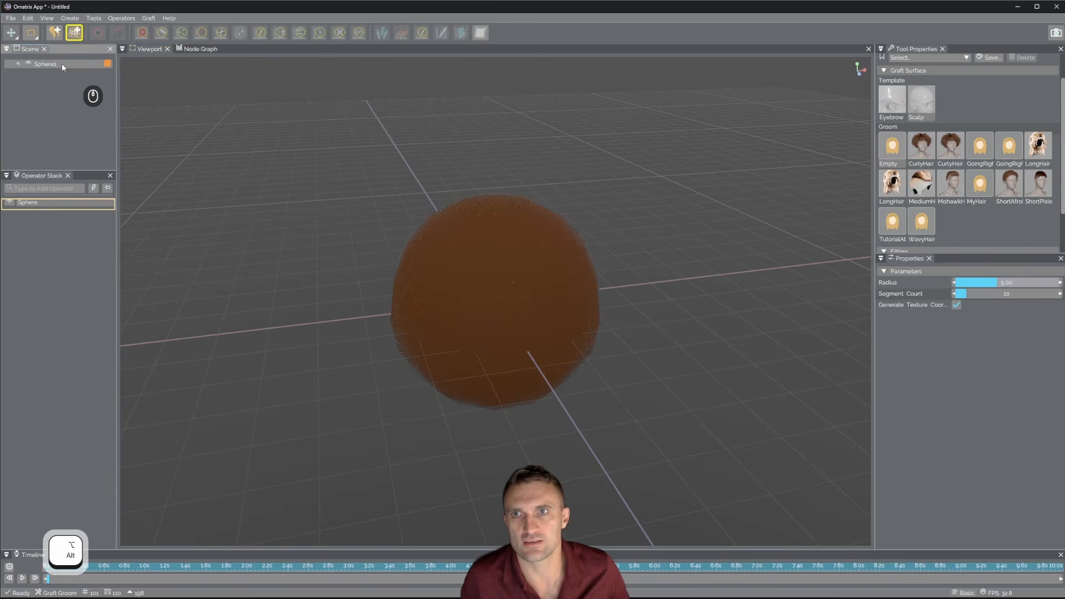
alt+drag(508, 267, 638, 246)
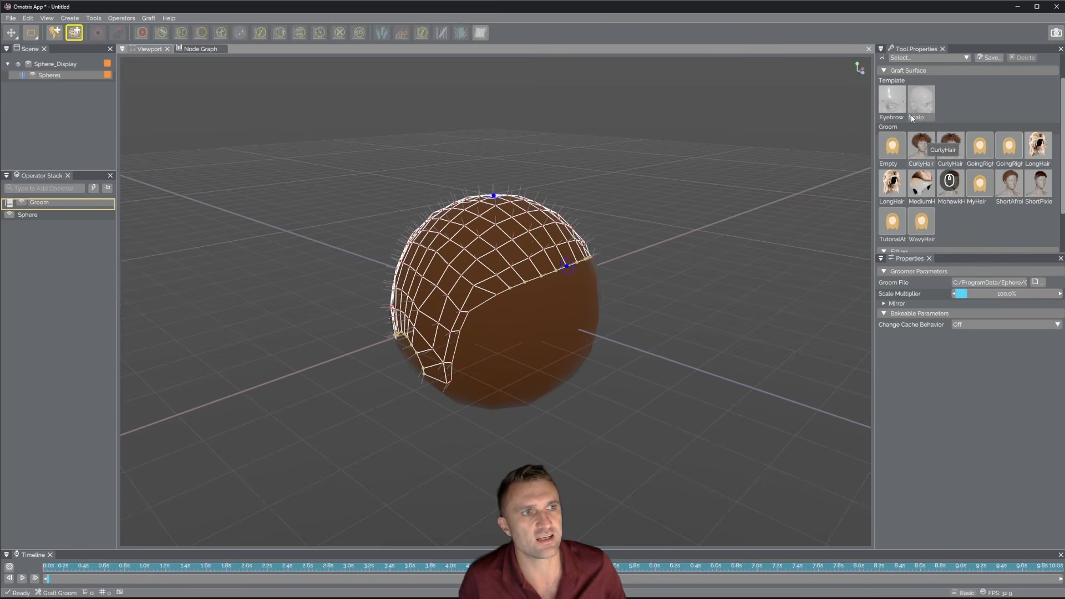
Switch the sphere's graft groom to WavyHair, accepting the reset, and select the control point at the crown
click(925, 228)
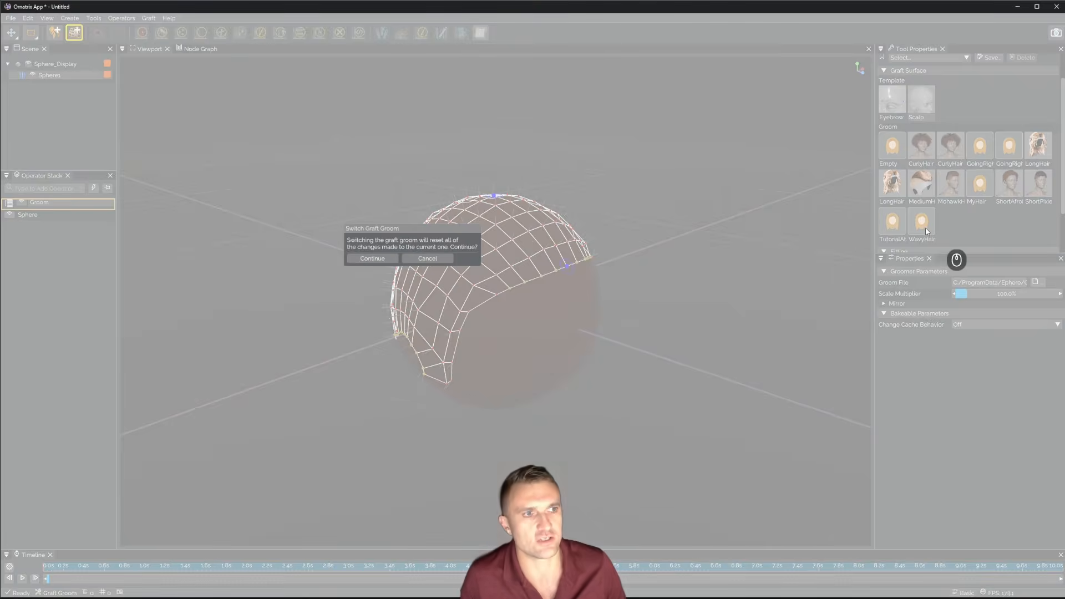
click(373, 258)
alt+drag(609, 276, 551, 235)
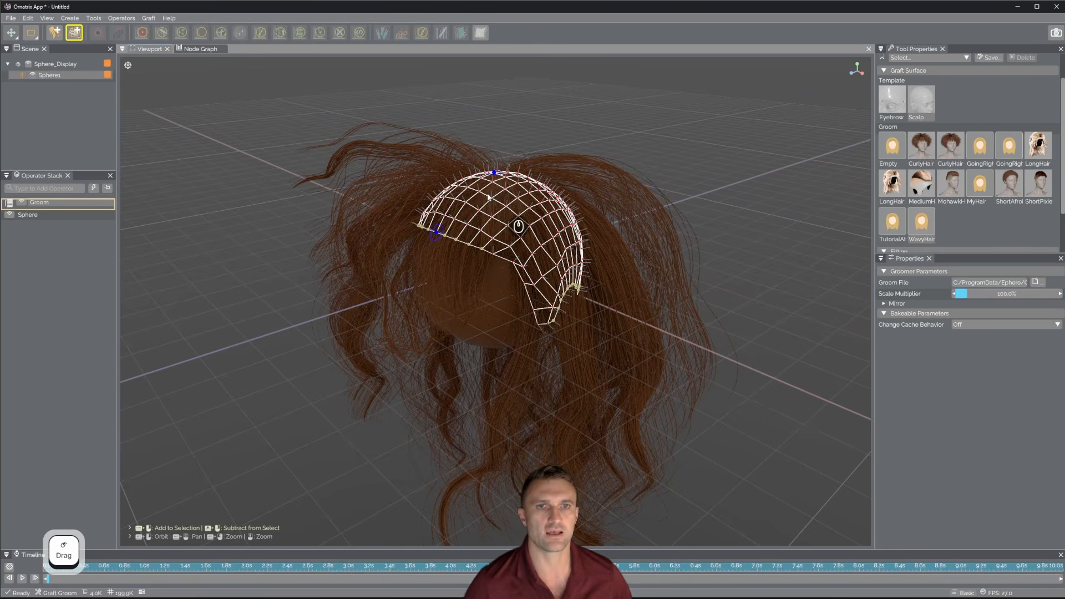
click(495, 173)
alt+drag(516, 190, 808, 307)
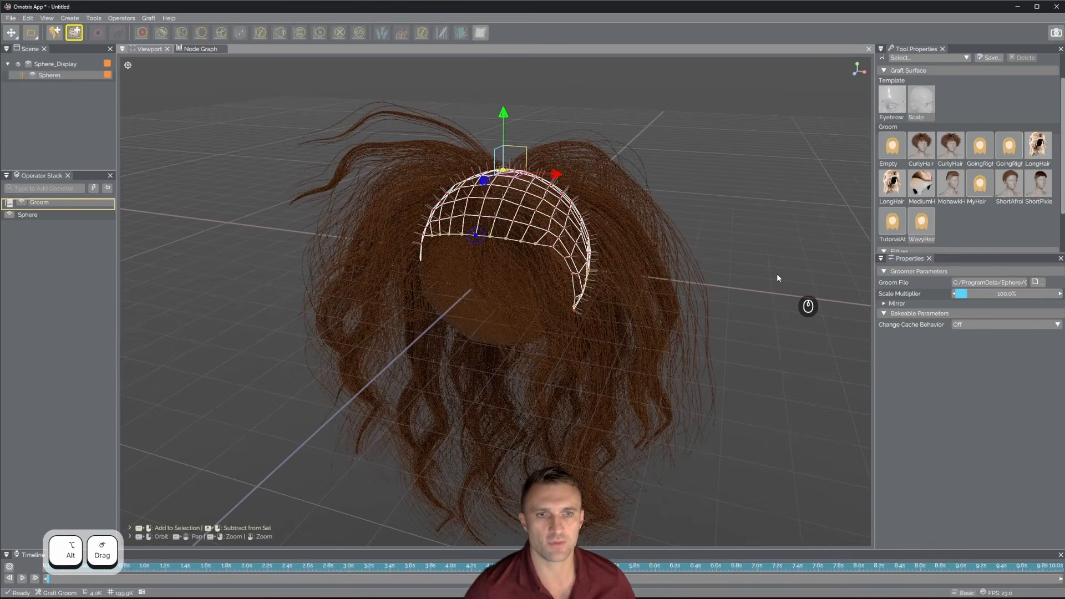
Hide the viewport grid and lower the Groom operator's Scale Multiplier to about 94.2%
key(g)
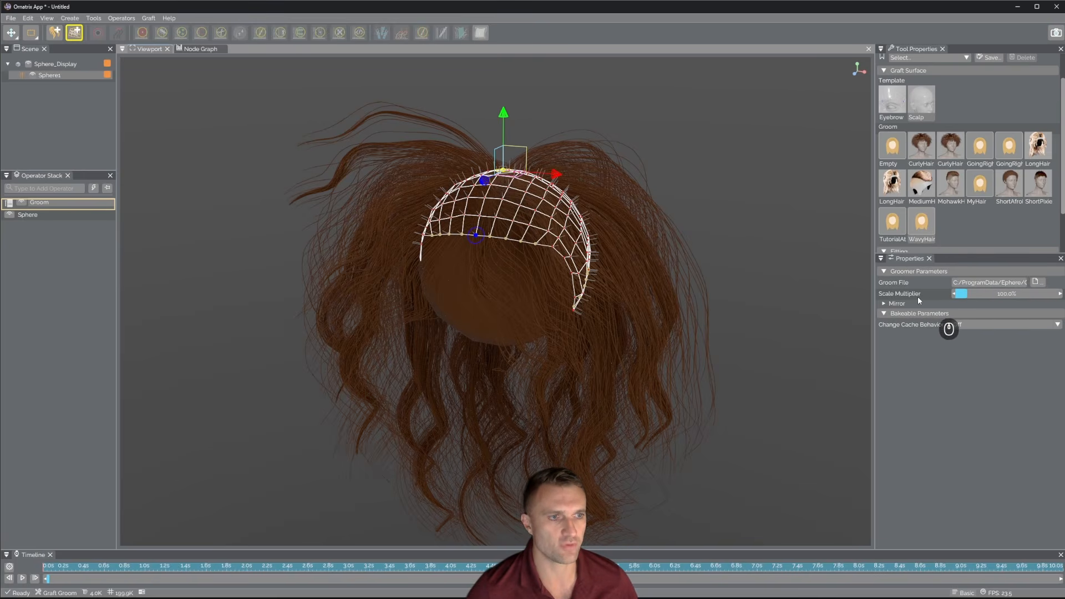
click(968, 298)
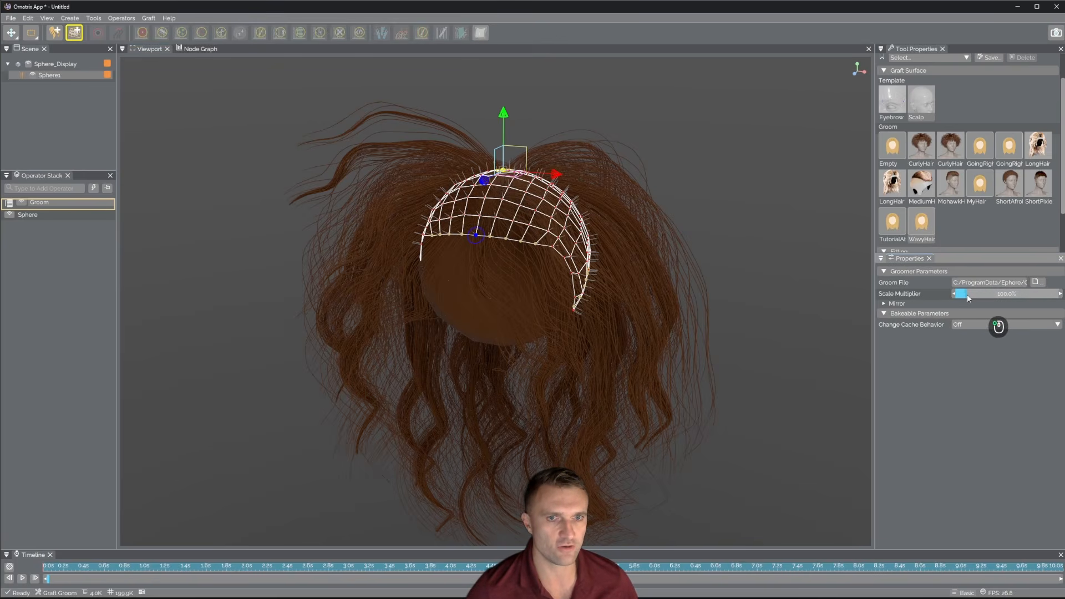
drag(968, 298, 968, 299)
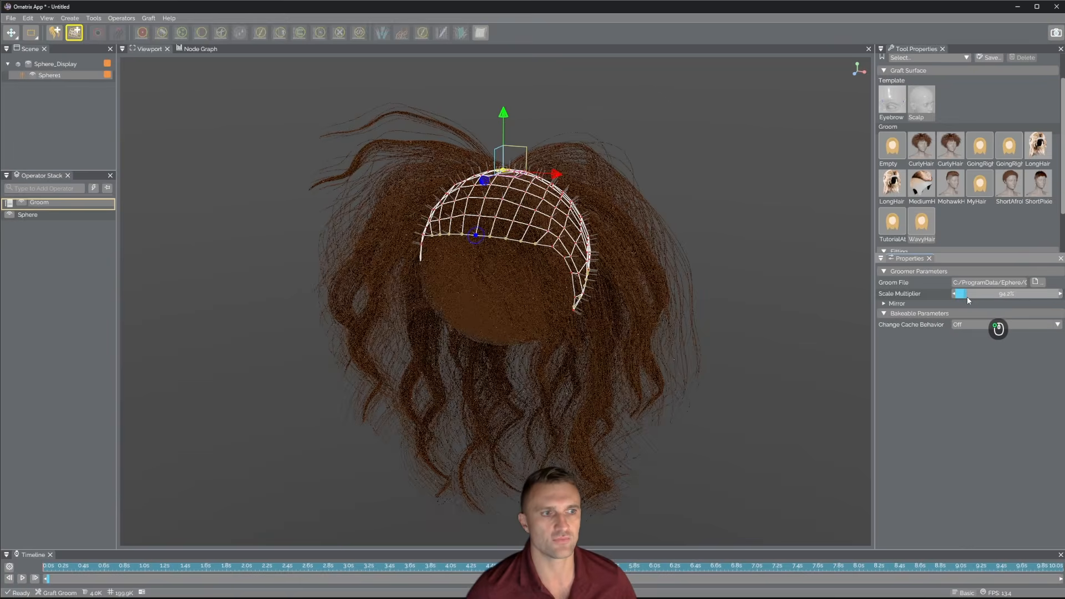